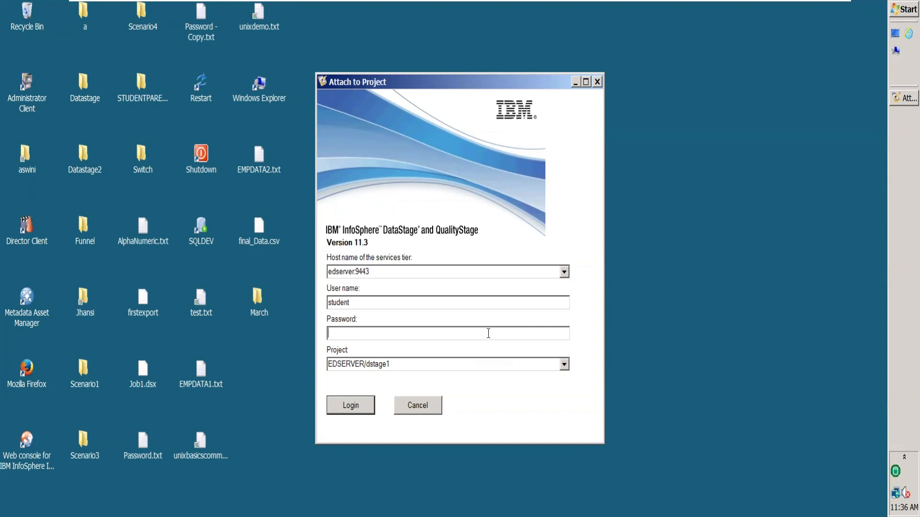
Try to log in to the EDSERVER/dstage1 project on edserver:9443 with the account password
{"action": "type", "text": "*******"}
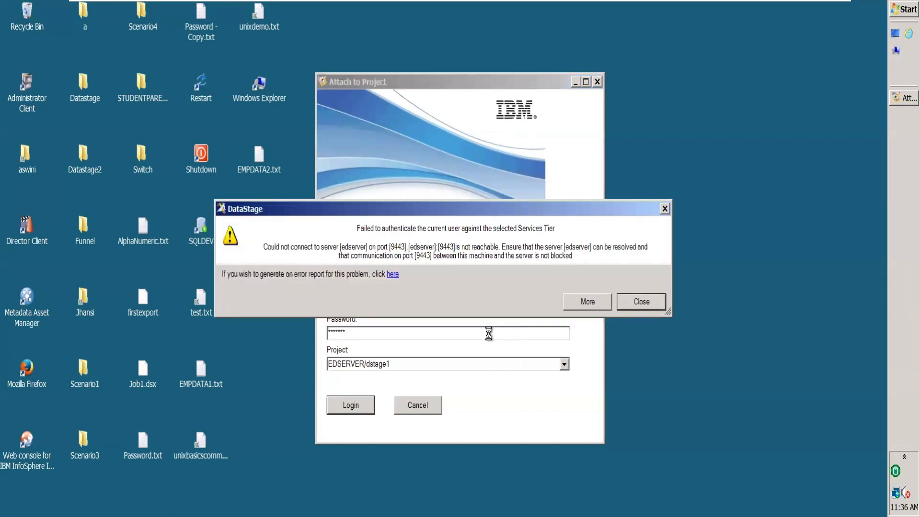
{"action": "left_click", "coordinate": [640, 302]}
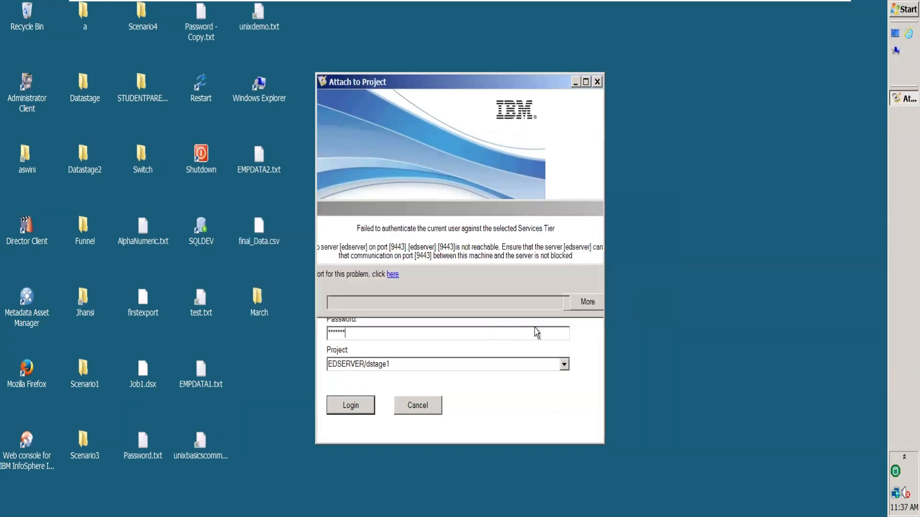
Clear and re-enter the account password, and try the project login twice with it
{"action": "key", "text": "BackSpace"}
{"action": "key", "text": "BackSpace"}
{"action": "key", "text": "BackSpace"}
{"action": "key", "text": "BackSpace"}
{"action": "key", "text": "BackSpace"}
{"action": "key", "text": "BackSpace"}
{"action": "key", "text": "BackSpace"}
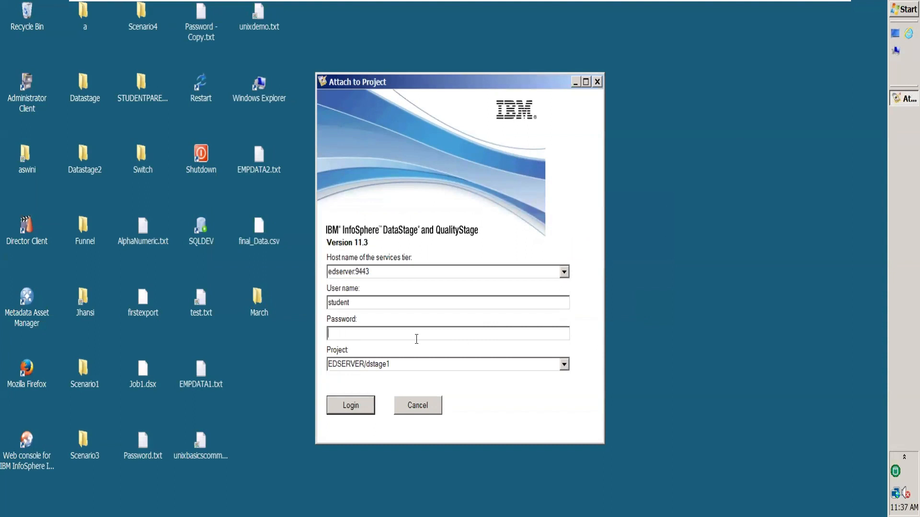
{"action": "type", "text": "*******"}
{"action": "left_click", "coordinate": [349, 408]}
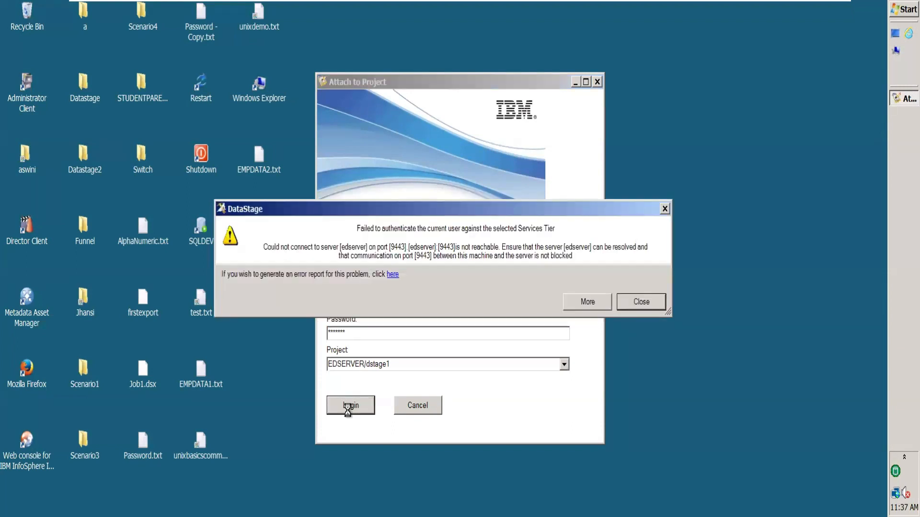
{"action": "left_click", "coordinate": [655, 304]}
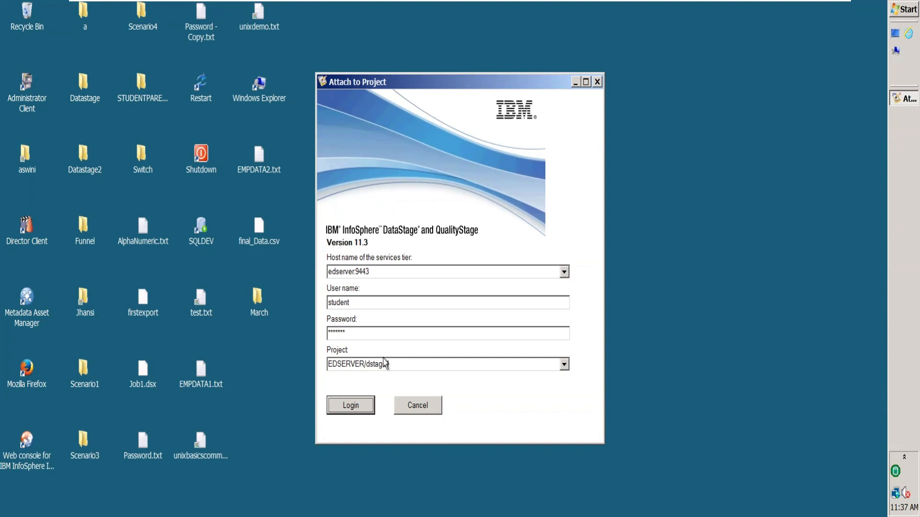
{"action": "left_click", "coordinate": [356, 408]}
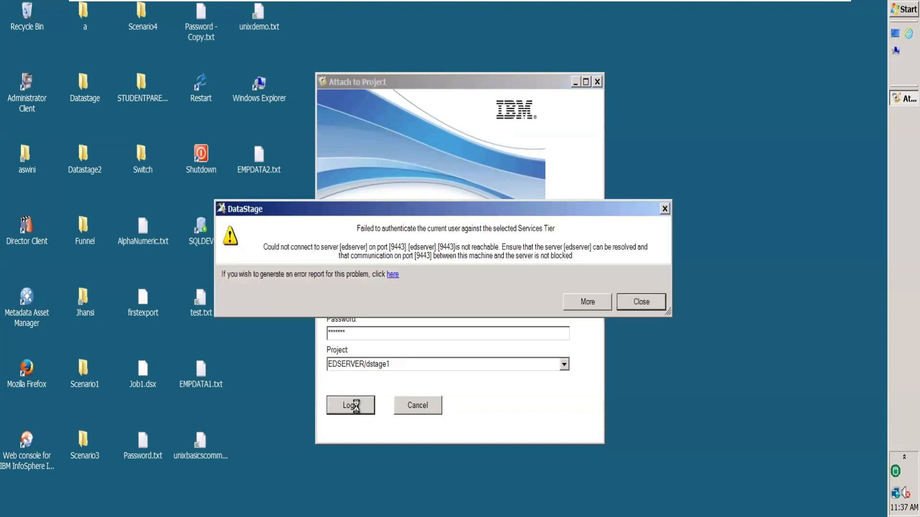
{"action": "left_click", "coordinate": [653, 306]}
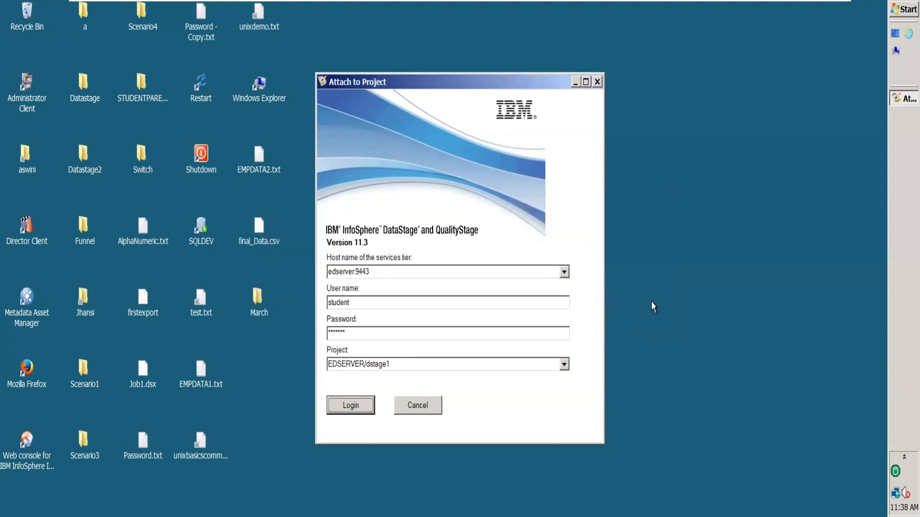
Replace the account password in the login form and try to attach to the project again
{"action": "double_click", "coordinate": [368, 328]}
{"action": "key", "text": "BackSpace"}
{"action": "type", "text": "*******"}
{"action": "key", "text": "Return"}
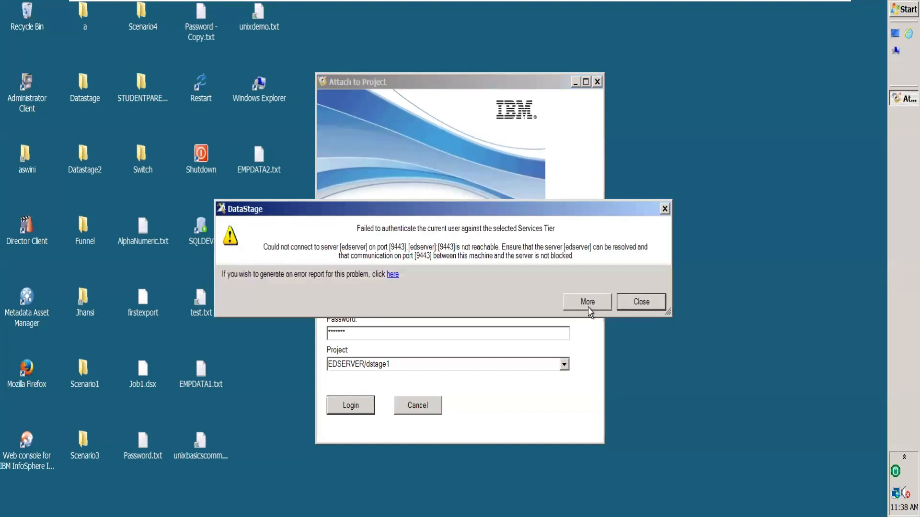
{"action": "left_click", "coordinate": [642, 303]}
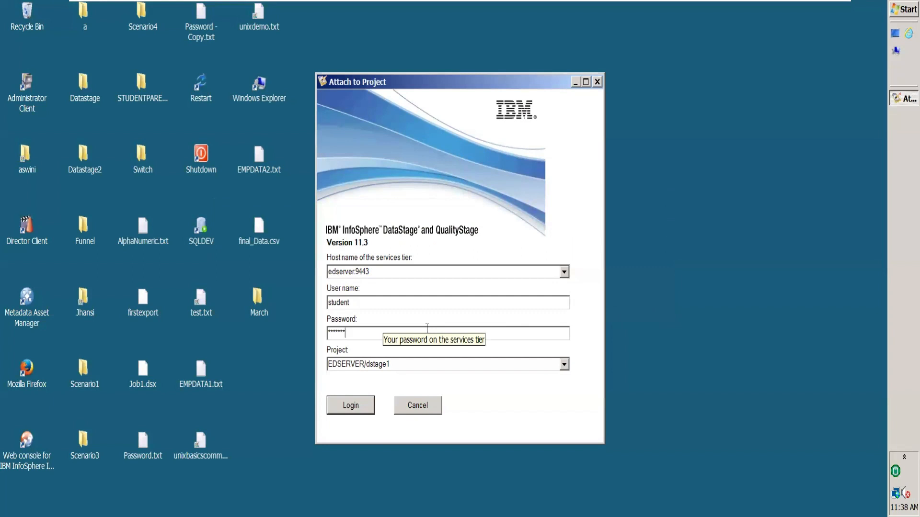
Delete the entered password, enter the account password once more and retry the login to EDSERVER/dstage1
{"action": "key", "text": "BackSpace"}
{"action": "key", "text": "BackSpace"}
{"action": "key", "text": "BackSpace"}
{"action": "key", "text": "BackSpace"}
{"action": "key", "text": "BackSpace"}
{"action": "key", "text": "BackSpace"}
{"action": "key", "text": "BackSpace"}
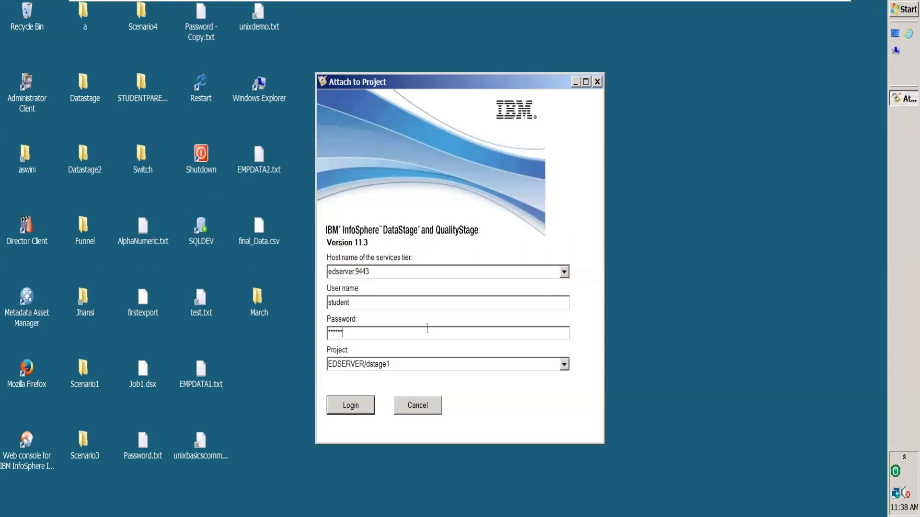
{"action": "type", "text": "*******"}
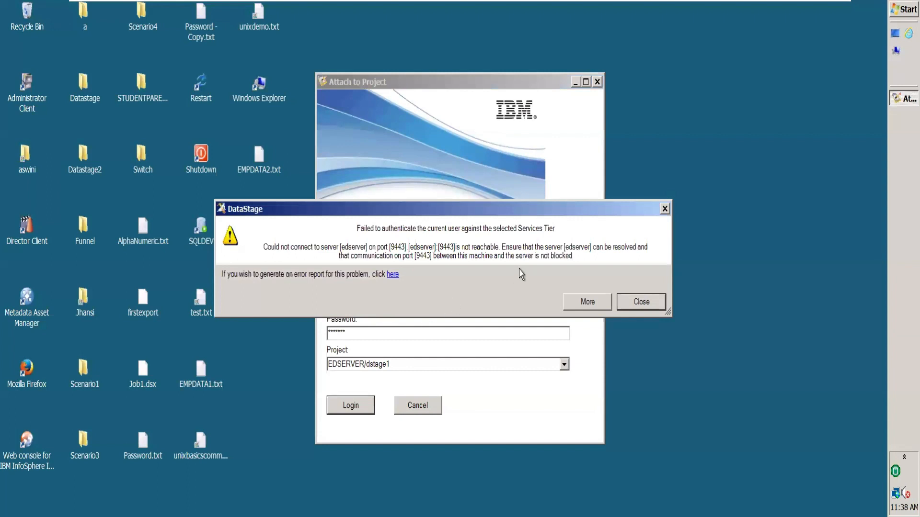
{"action": "left_click", "coordinate": [640, 306]}
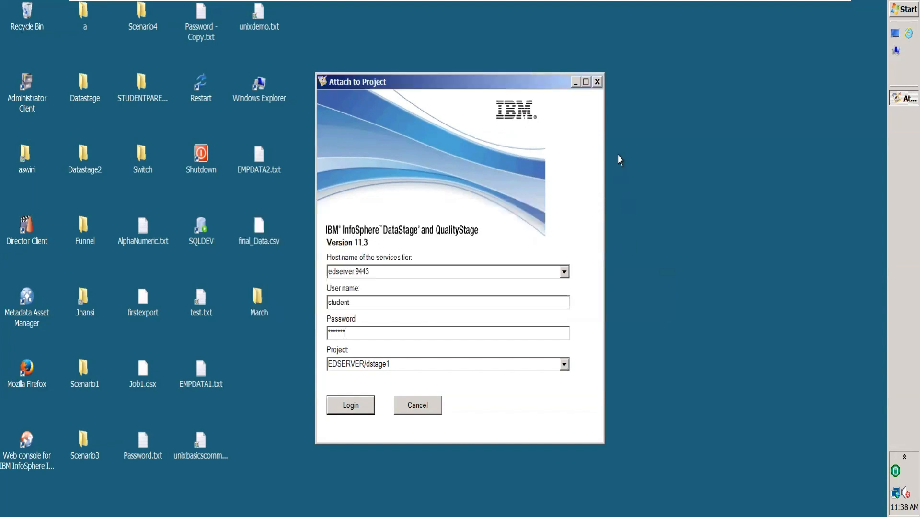
Close the Attach to Project window, refresh the desktop and relaunch Designer Client
{"action": "left_click", "coordinate": [597, 82]}
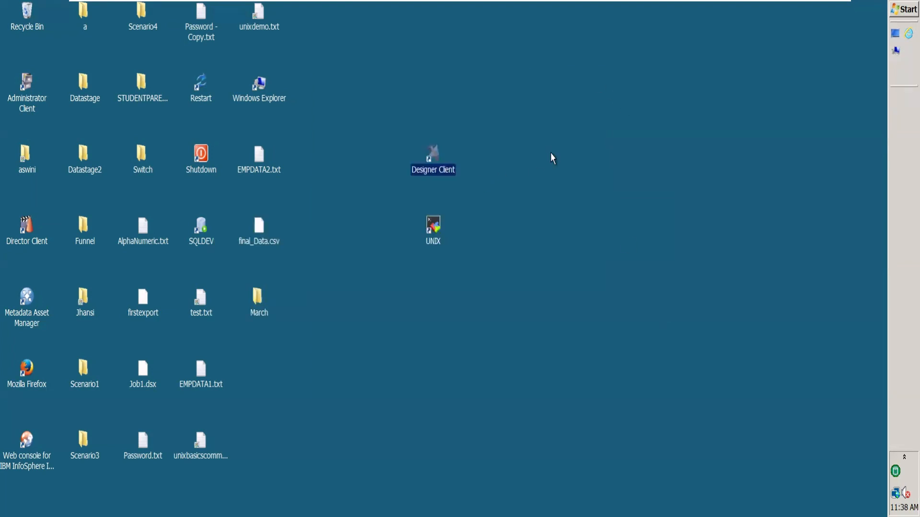
{"action": "left_click", "coordinate": [553, 158]}
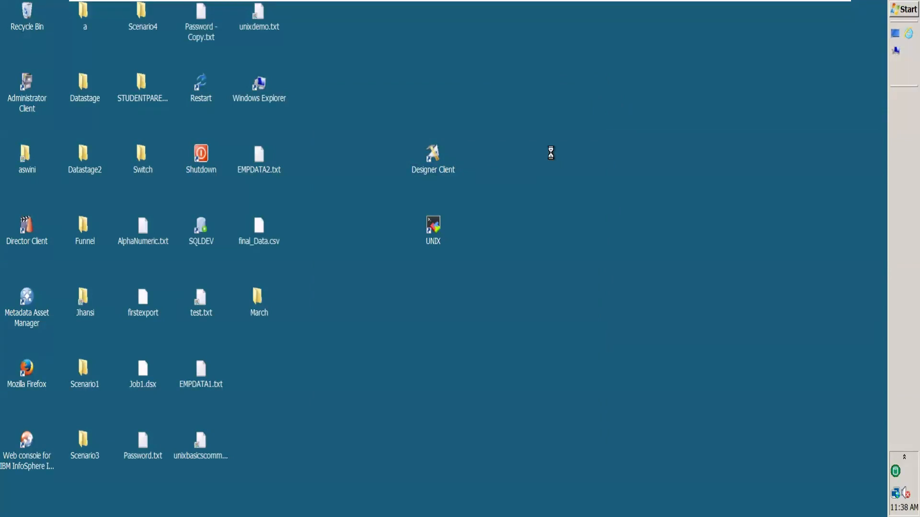
{"action": "right_click", "coordinate": [552, 158]}
{"action": "left_click", "coordinate": [568, 192]}
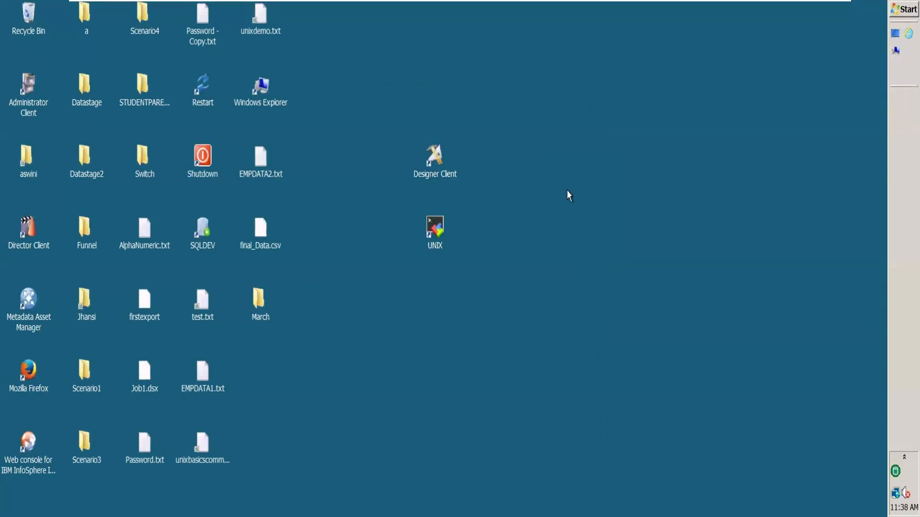
{"action": "double_click", "coordinate": [435, 157]}
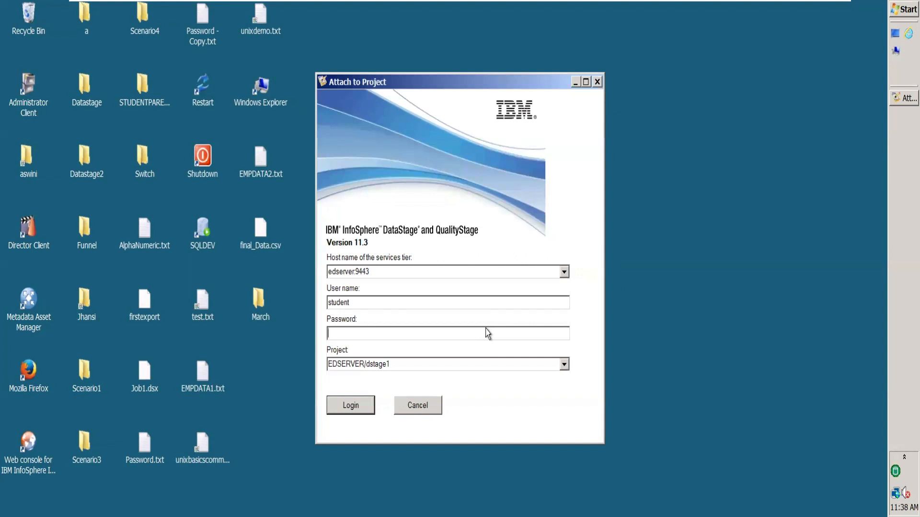
Enter the account password and log in to the EDSERVER/dstage1 project
{"action": "left_click", "coordinate": [488, 334]}
{"action": "type", "text": "*******"}
{"action": "left_click", "coordinate": [358, 406]}
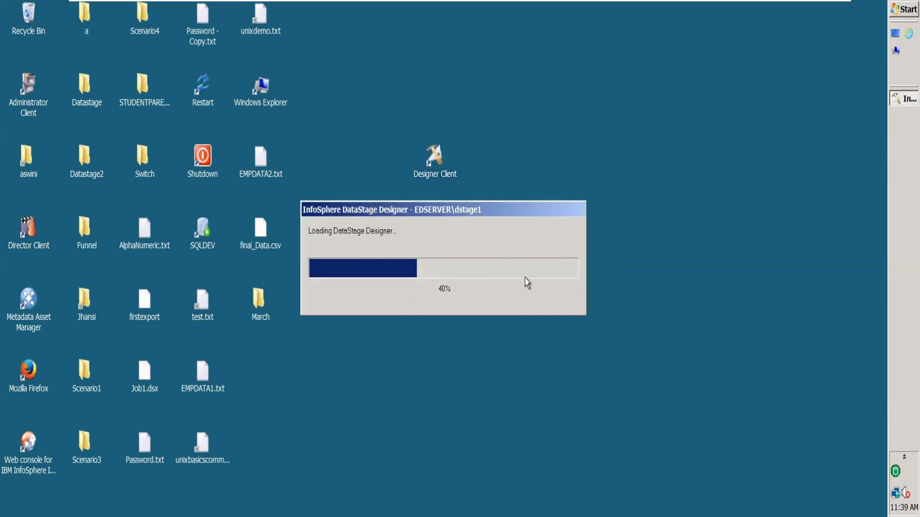
Open the March folder on the desktop and locate Course.txt and Student.txt in its Join subfolder
{"action": "double_click", "coordinate": [258, 307]}
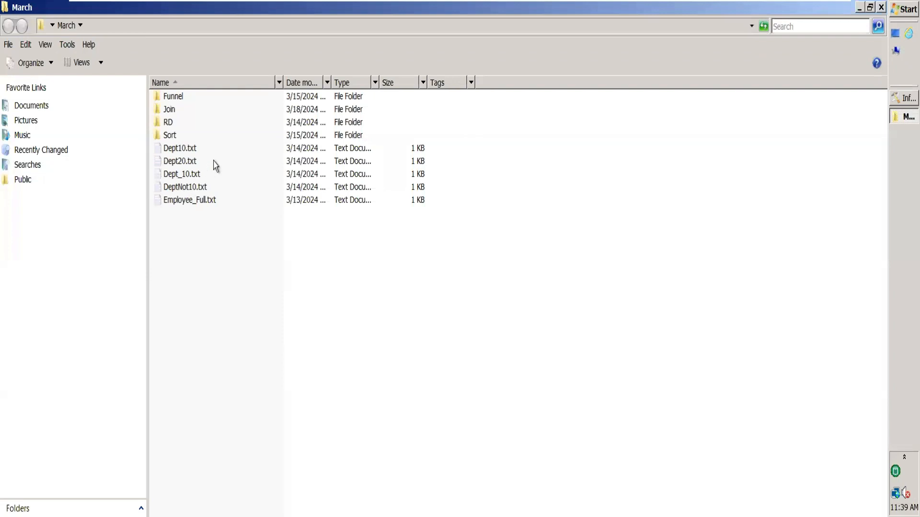
{"action": "double_click", "coordinate": [175, 109]}
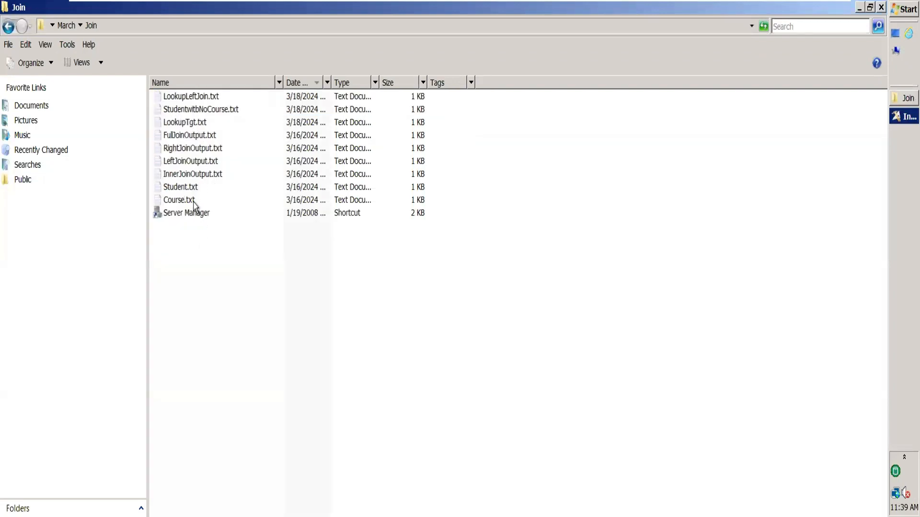
{"action": "left_click", "coordinate": [186, 201]}
{"action": "left_click", "coordinate": [188, 189]}
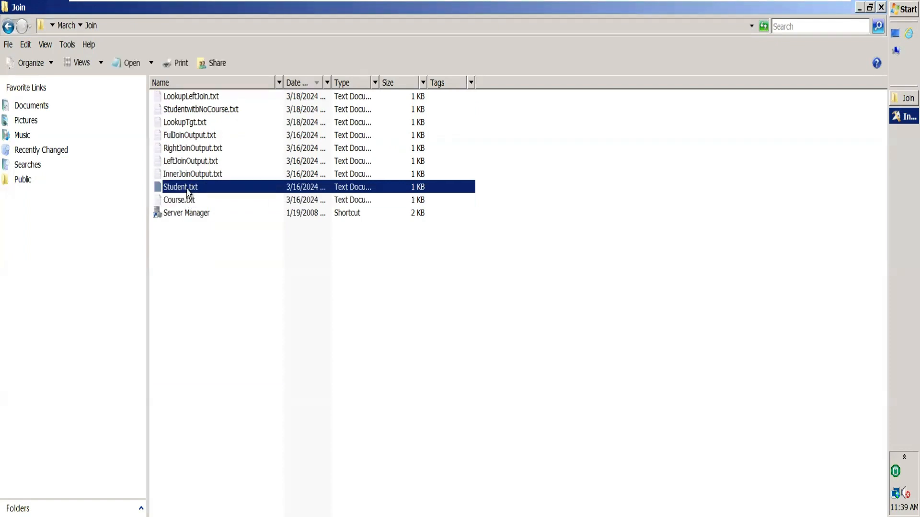
Create a new folder named Source inside the Join folder
{"action": "right_click", "coordinate": [180, 232]}
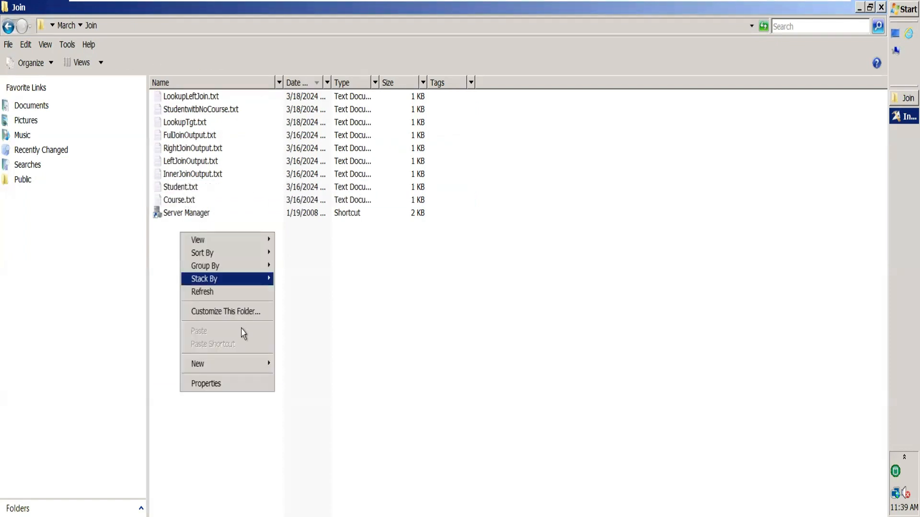
{"action": "mouse_move", "coordinate": [249, 367]}
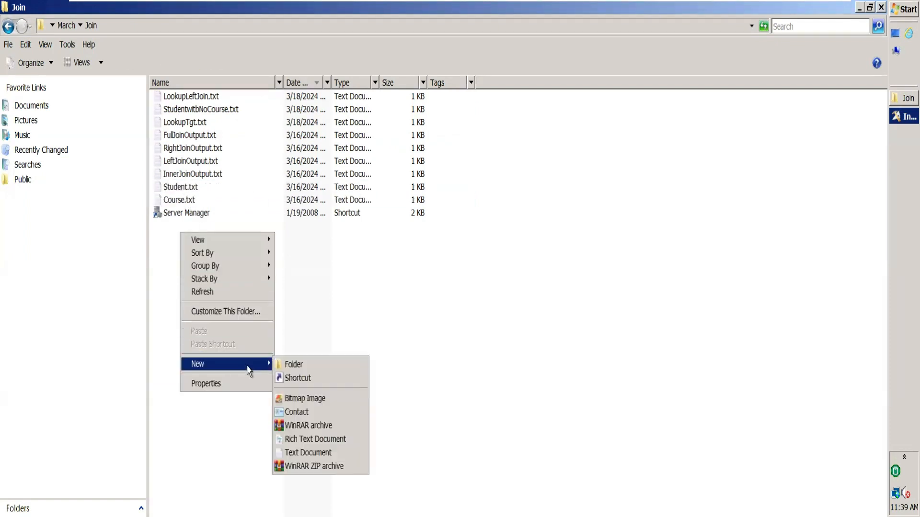
{"action": "left_click", "coordinate": [316, 364]}
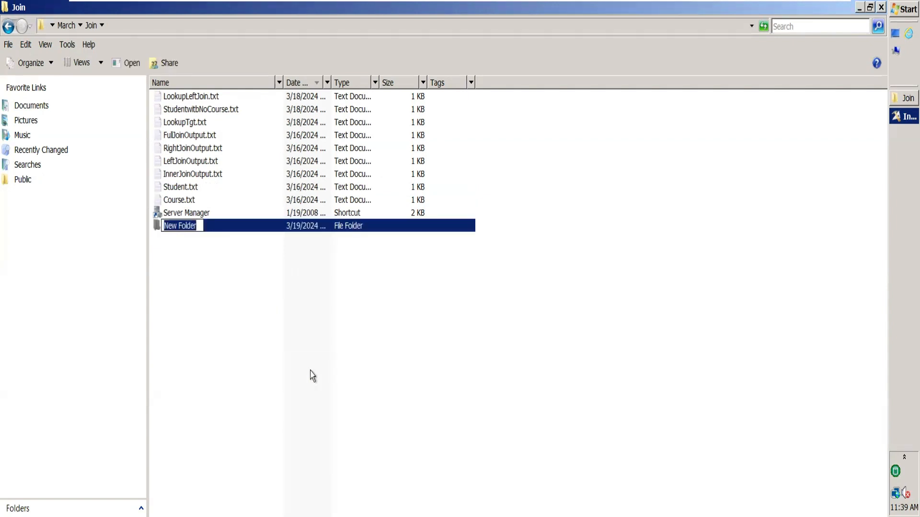
{"action": "type", "text": "Source"}
{"action": "key", "text": "Return"}
{"action": "left_click", "coordinate": [331, 323]}
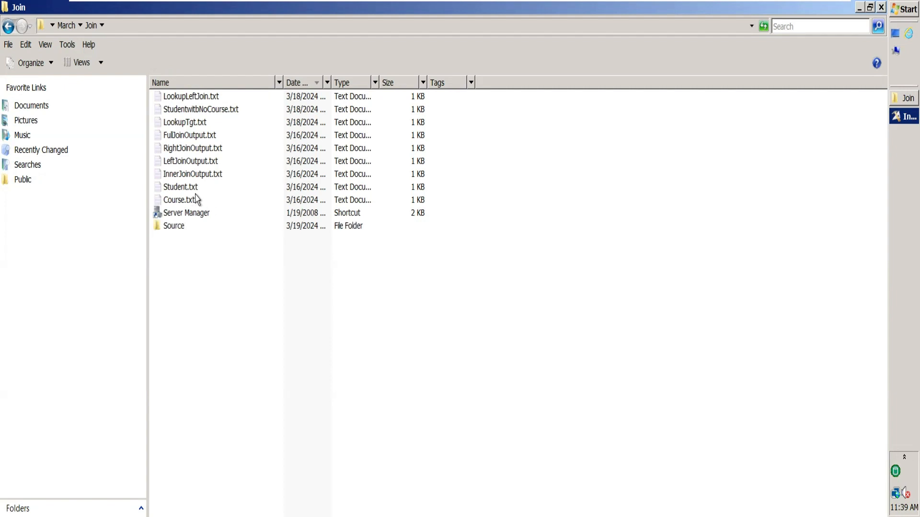
Move Student.txt and Course.txt into the Source folder and open that folder
{"action": "left_click_drag", "start_coordinate": [186, 188], "coordinate": [174, 231]}
{"action": "left_click_drag", "start_coordinate": [180, 187], "coordinate": [183, 218]}
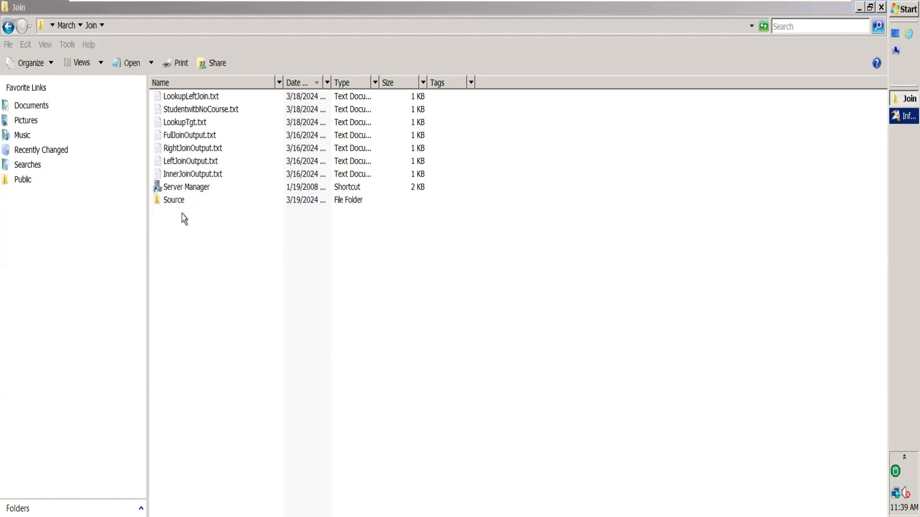
{"action": "double_click", "coordinate": [176, 201]}
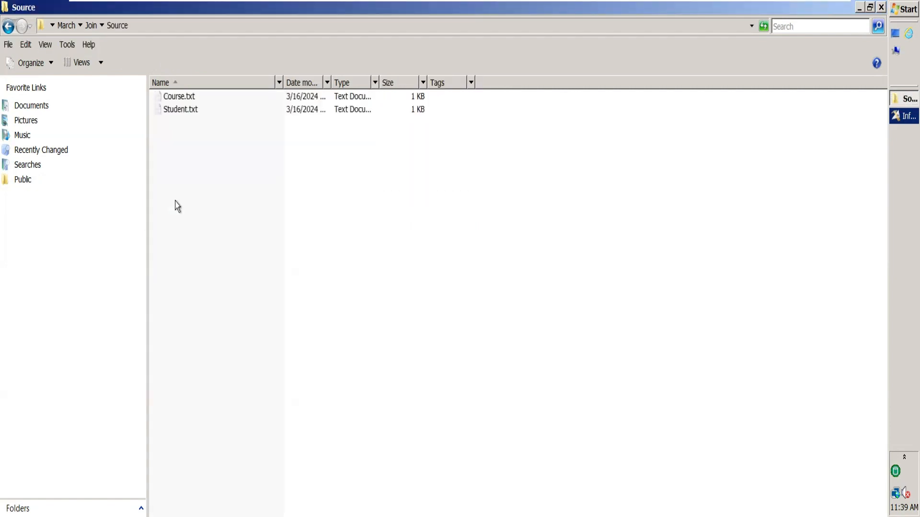
Create a new text document named CourseName.txt in the Source folder
{"action": "right_click", "coordinate": [209, 162]}
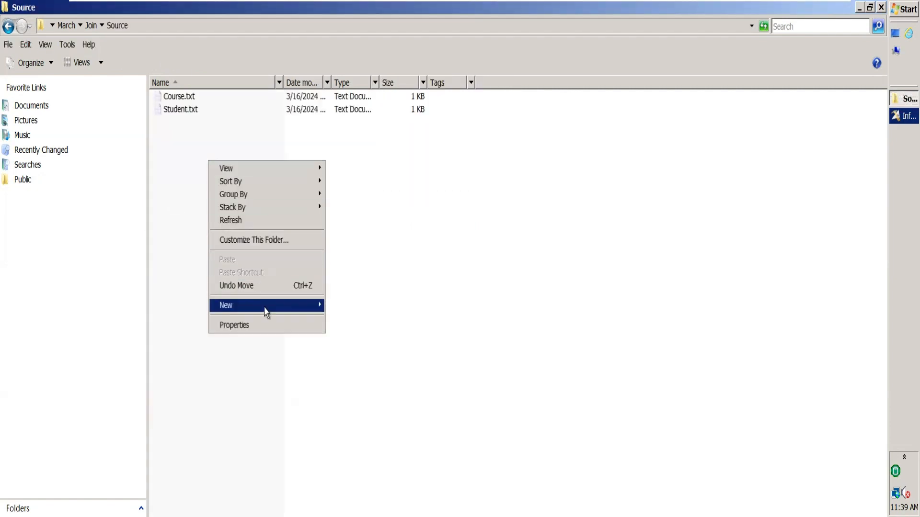
{"action": "mouse_move", "coordinate": [264, 308]}
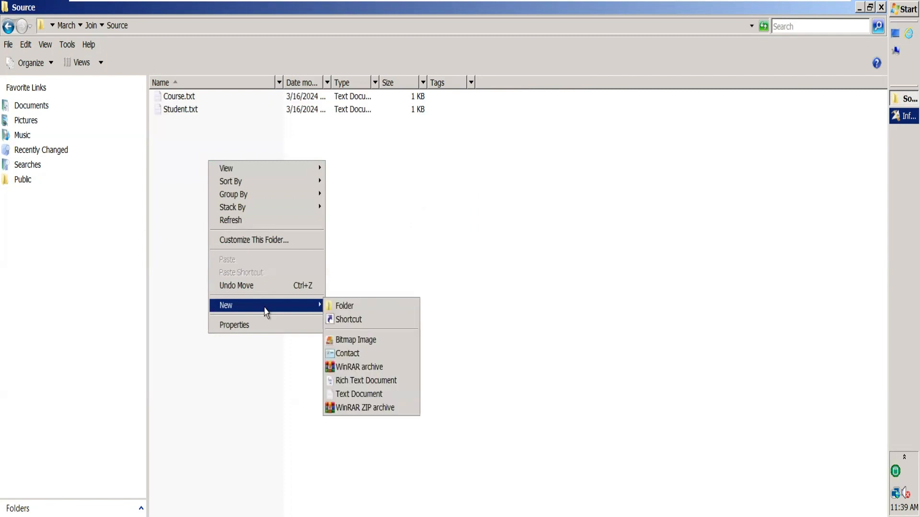
{"action": "left_click", "coordinate": [362, 395]}
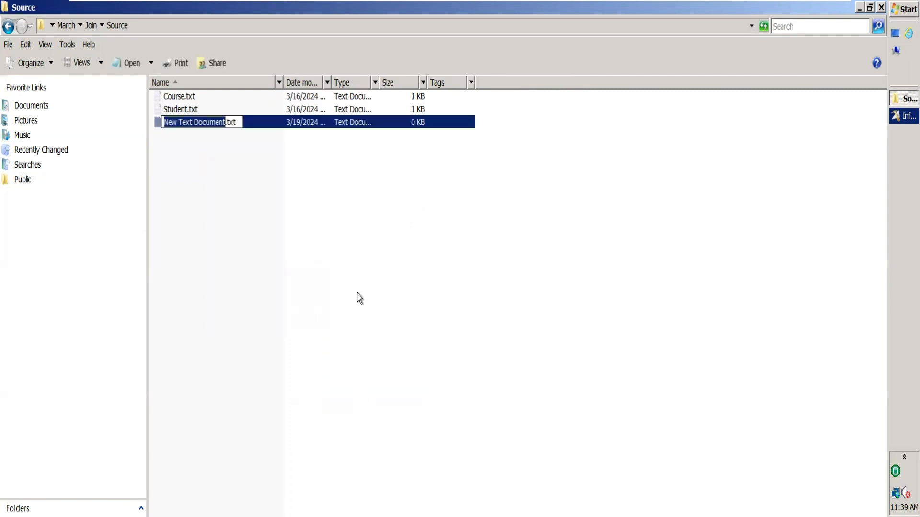
{"action": "type", "text": "Course"}
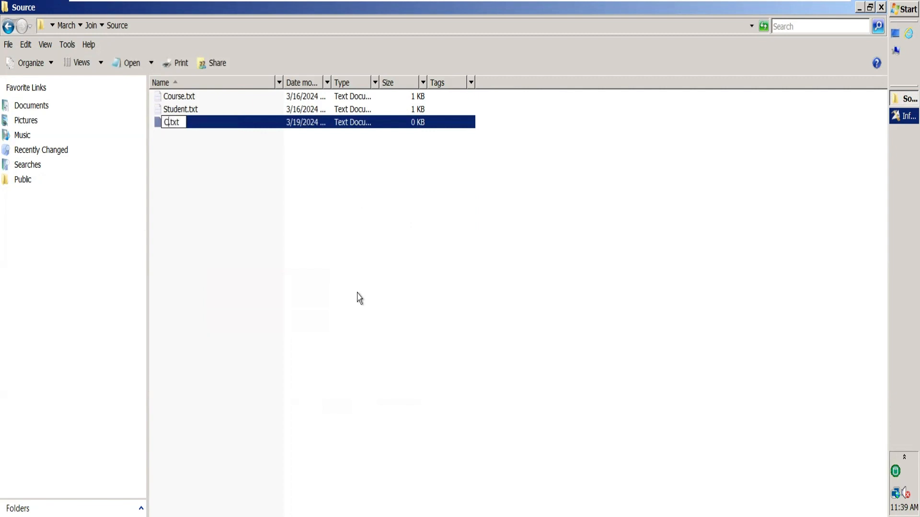
{"action": "type", "text": "Nema"}
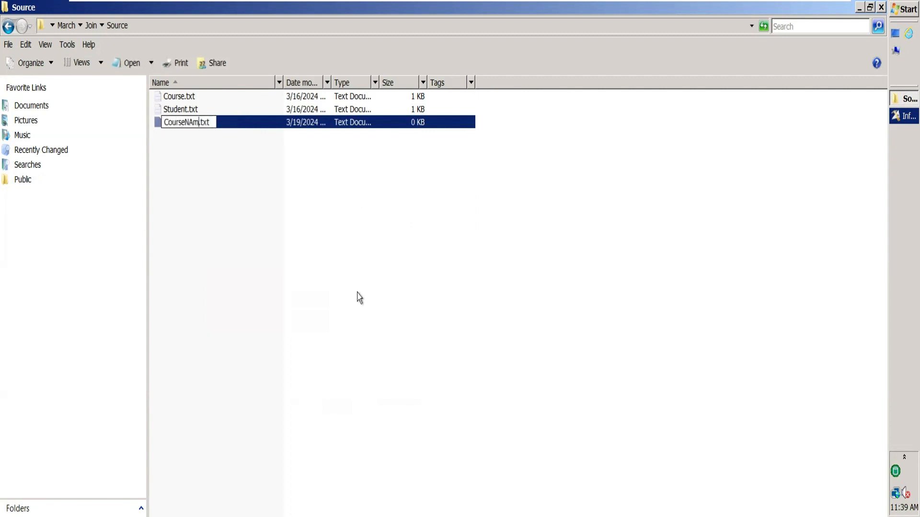
{"action": "key", "text": "BackSpace"}
{"action": "key", "text": "BackSpace"}
{"action": "key", "text": "BackSpace"}
{"action": "type", "text": "ame"}
{"action": "left_click", "coordinate": [275, 187]}
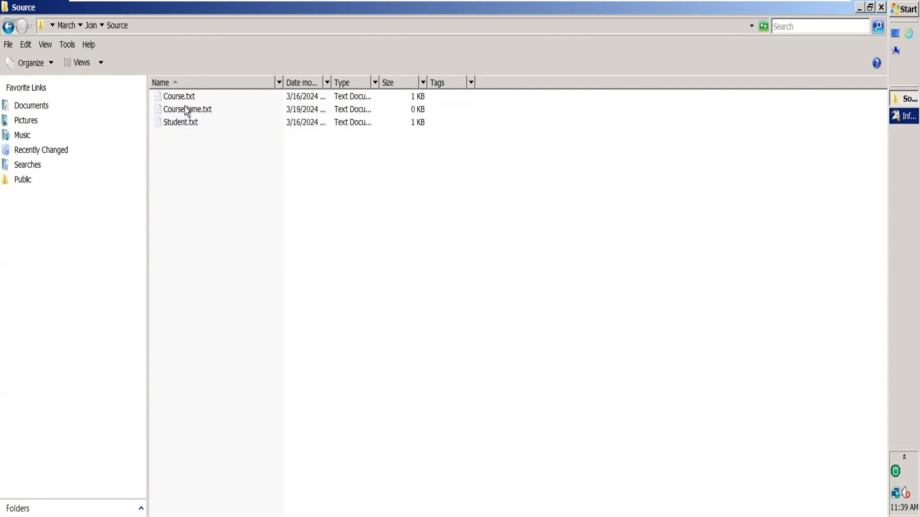
Copy the entire contents of Course.txt into the empty CourseName.txt file
{"action": "left_click", "coordinate": [200, 113]}
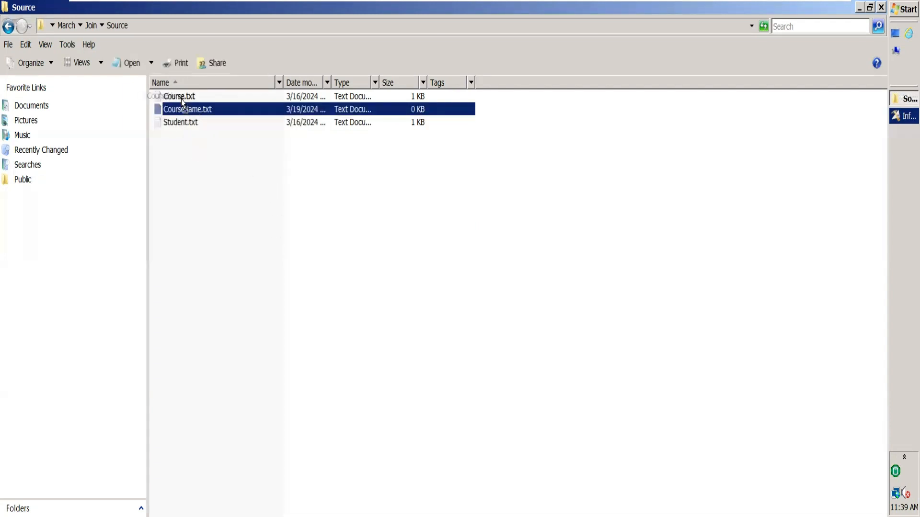
{"action": "double_click", "coordinate": [183, 98]}
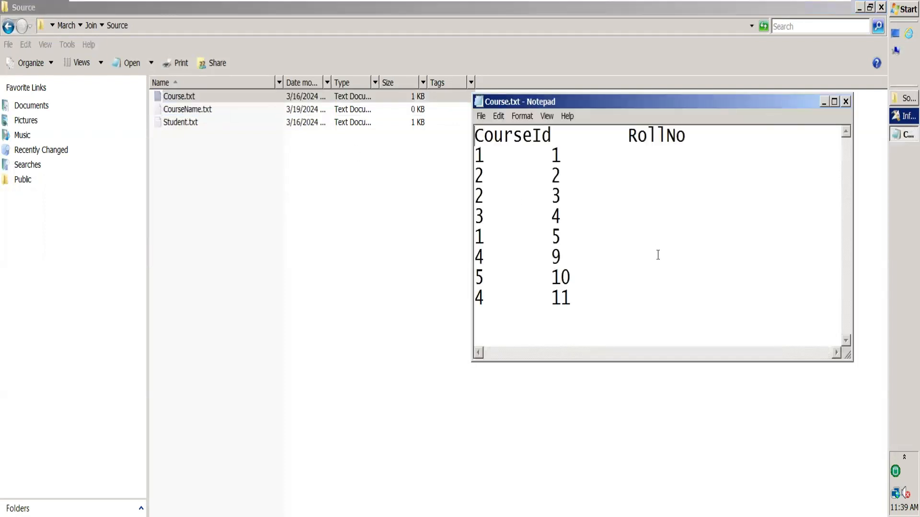
{"action": "key", "text": "ctrl+a"}
{"action": "key", "text": "ctrl+c"}
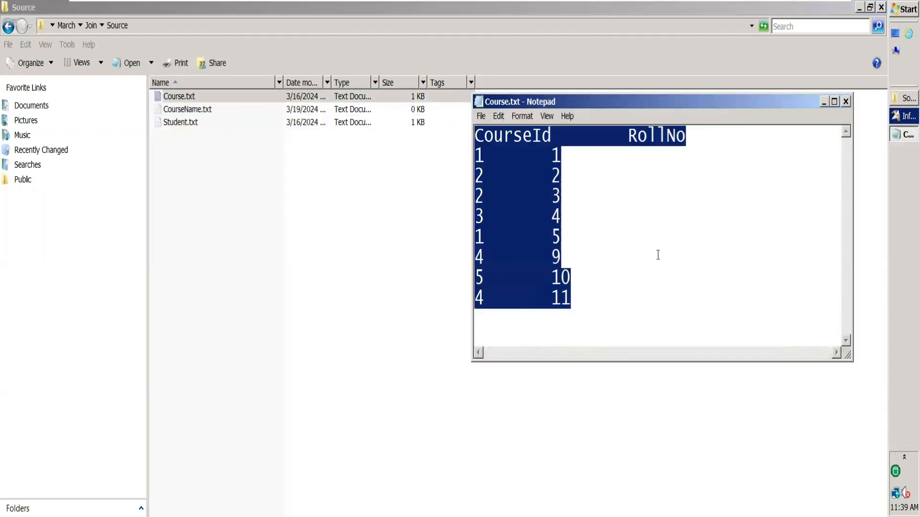
{"action": "left_click", "coordinate": [846, 102]}
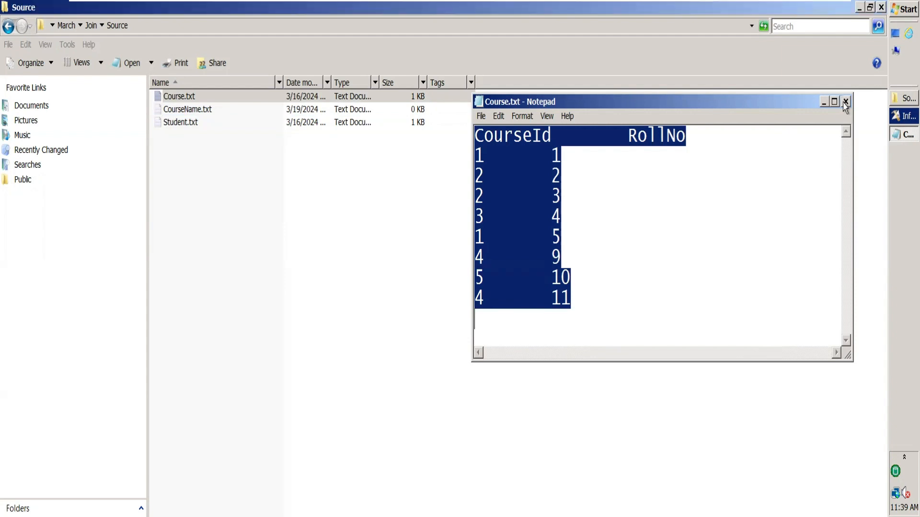
{"action": "double_click", "coordinate": [211, 110]}
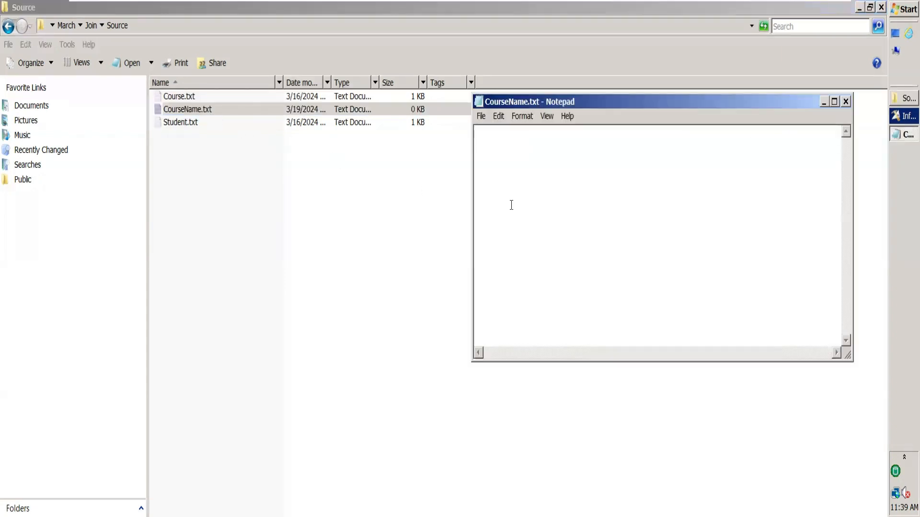
{"action": "key", "text": "ctrl+v"}
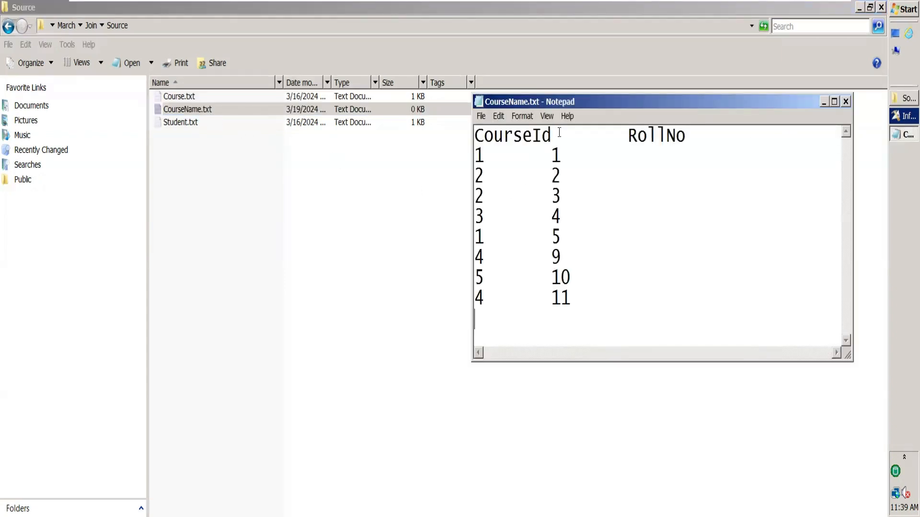
Rename the CourseId header in CourseName.txt to CourseName and replace the course IDs of RollNo 1 with PYTHON and RollNo 5 with PHONE
{"action": "left_click_drag", "start_coordinate": [559, 132], "coordinate": [533, 136]}
{"action": "type", "text": "Name"}
{"action": "left_click", "coordinate": [488, 158]}
{"action": "key", "text": "BackSpace"}
{"action": "type", "text": "PYTHON"}
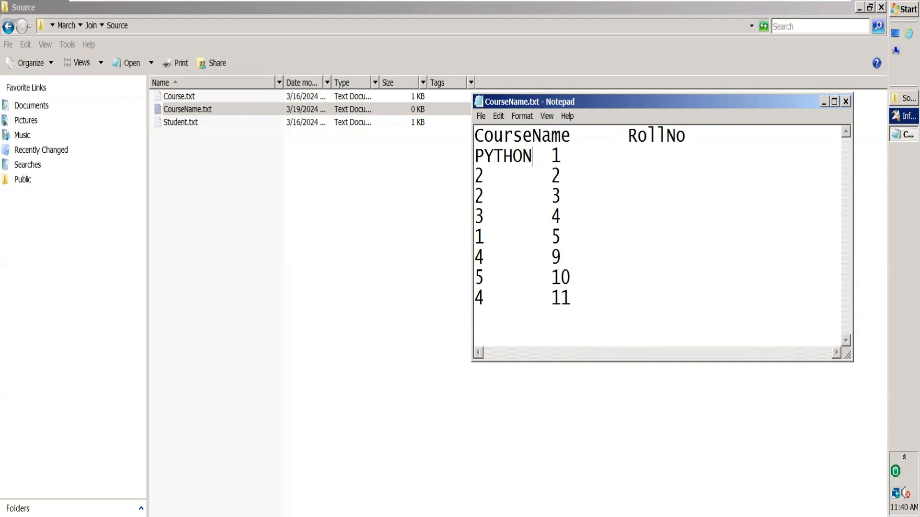
{"action": "key", "text": "BackSpace"}
{"action": "type", "text": "PHONE"}
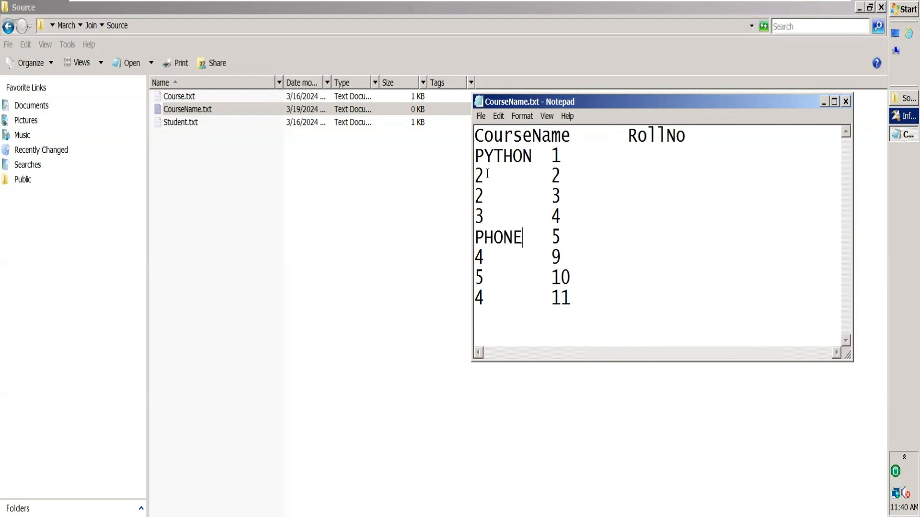
Replace the course IDs of RollNo 2 and 3 with C and of RollNo 4 with .NET
{"action": "key", "text": "BackSpace"}
{"action": "type", "text": "C"}
{"action": "key", "text": "BackSpace"}
{"action": "type", "text": "C"}
{"action": "key", "text": "BackSpace"}
{"action": "type", "text": ".NET"}
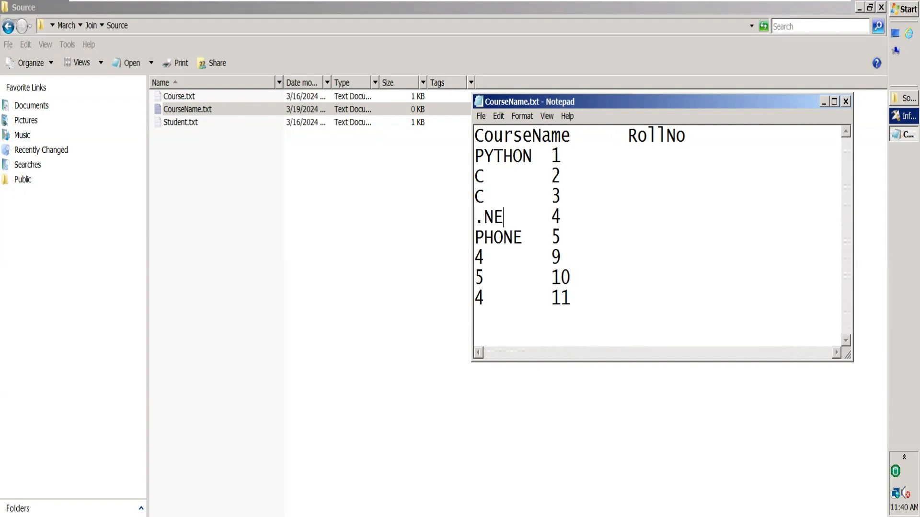
Replace the course IDs of RollNo 9 and 11 with SQL and of RollNo 10 with HTML, and save CourseName.txt
{"action": "left_click", "coordinate": [482, 252]}
{"action": "key", "text": "BackSpace"}
{"action": "type", "text": "SQL"}
{"action": "left_click", "coordinate": [485, 295]}
{"action": "key", "text": "BackSpace"}
{"action": "type", "text": "SQL"}
{"action": "left_click", "coordinate": [491, 276]}
{"action": "key", "text": "BackSpace"}
{"action": "type", "text": "HTML"}
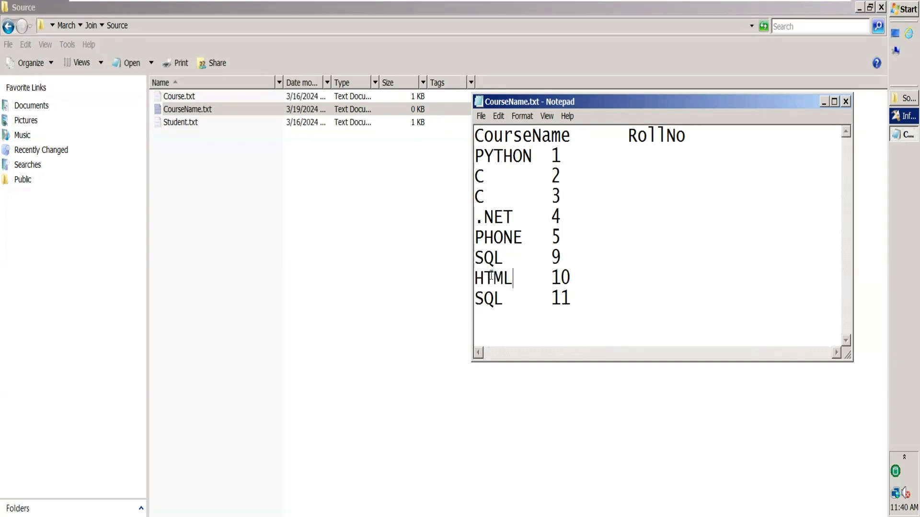
{"action": "key", "text": "ctrl+s"}
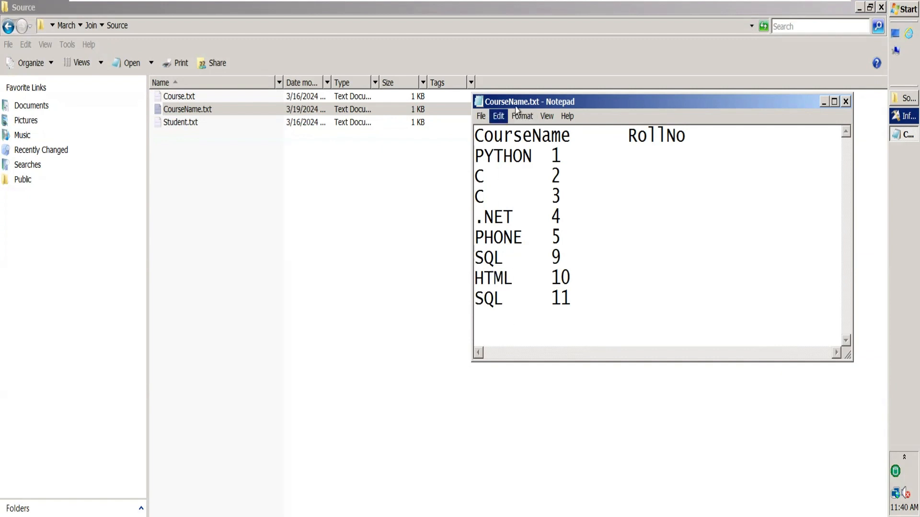
Review the CourseName and RollNo columns in CourseName.txt and the columns in Student.txt, closing the files after viewing
{"action": "double_click", "coordinate": [520, 134]}
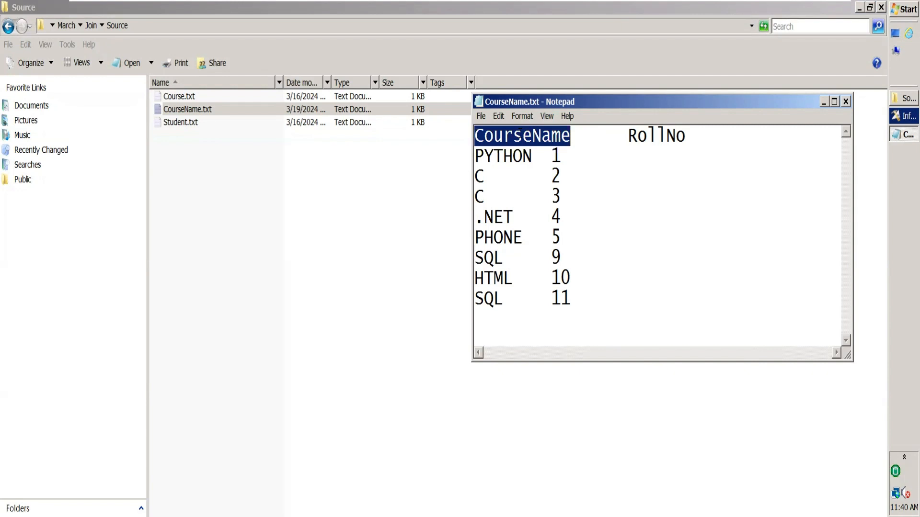
{"action": "double_click", "coordinate": [642, 132]}
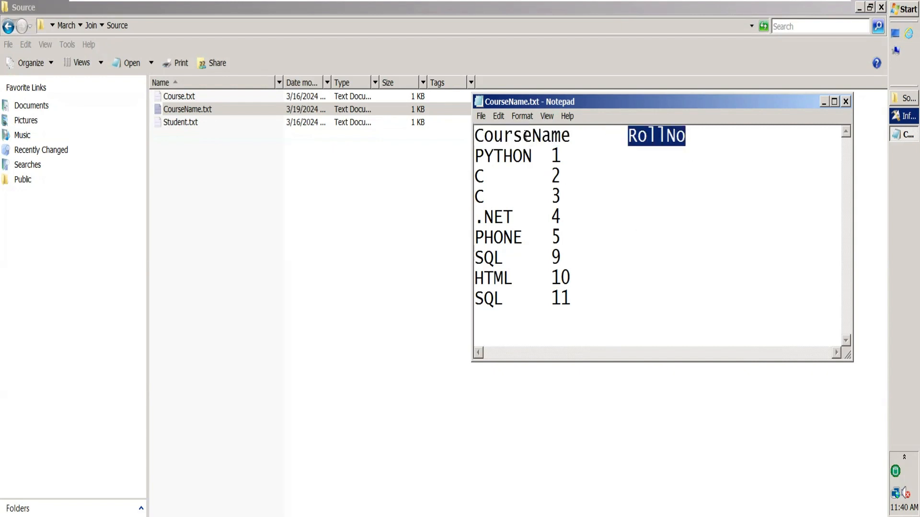
{"action": "double_click", "coordinate": [526, 135]}
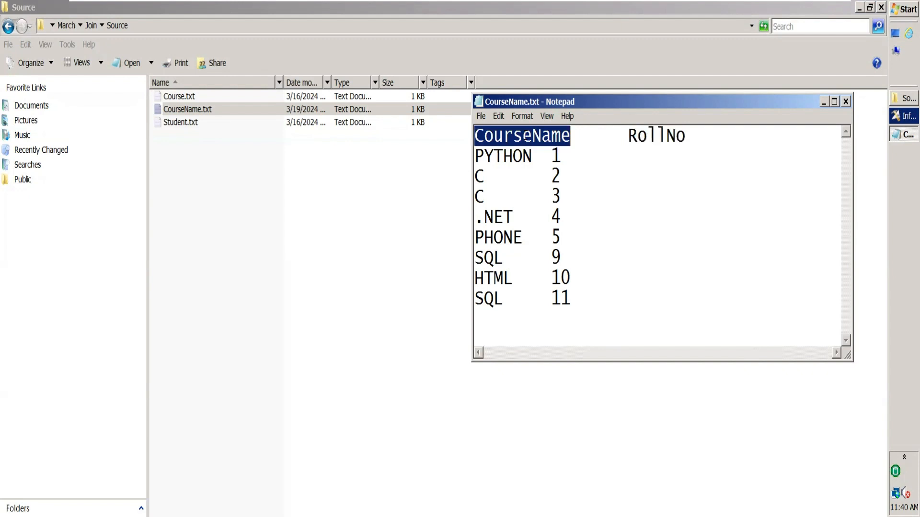
{"action": "left_click", "coordinate": [845, 101]}
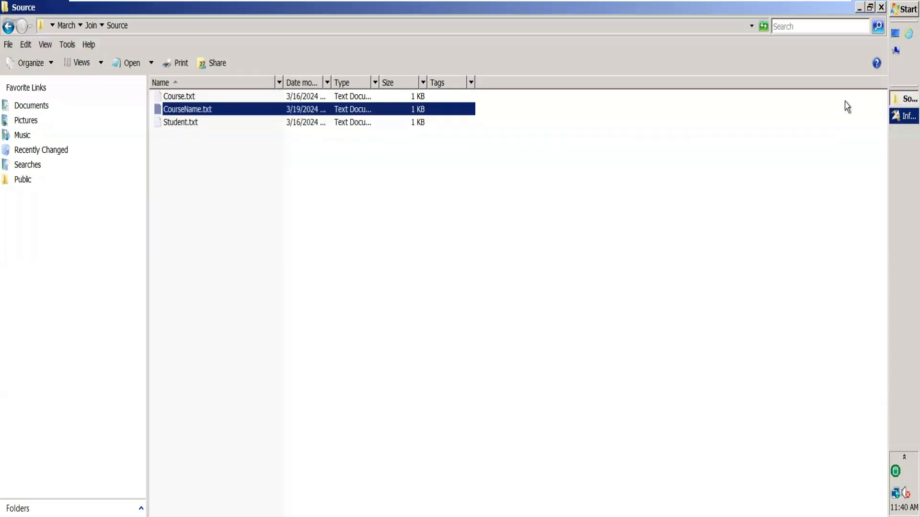
{"action": "double_click", "coordinate": [189, 127]}
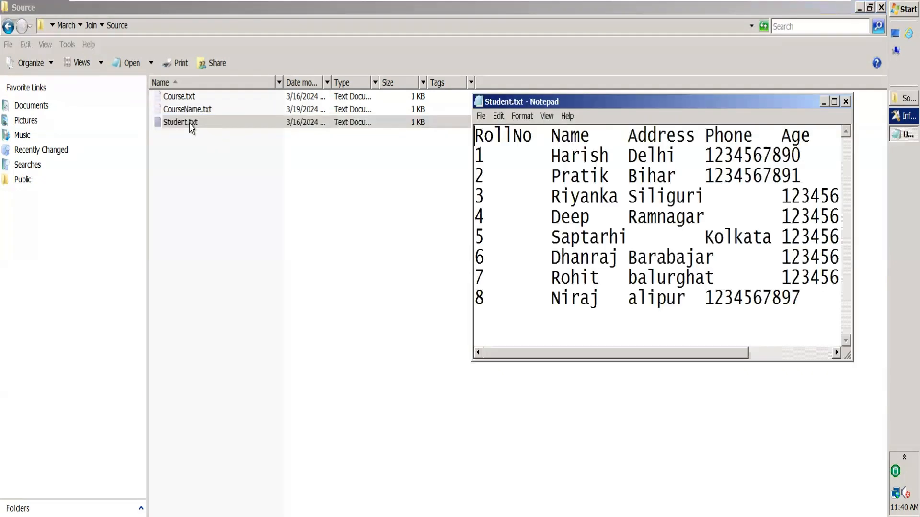
{"action": "left_click", "coordinate": [190, 126]}
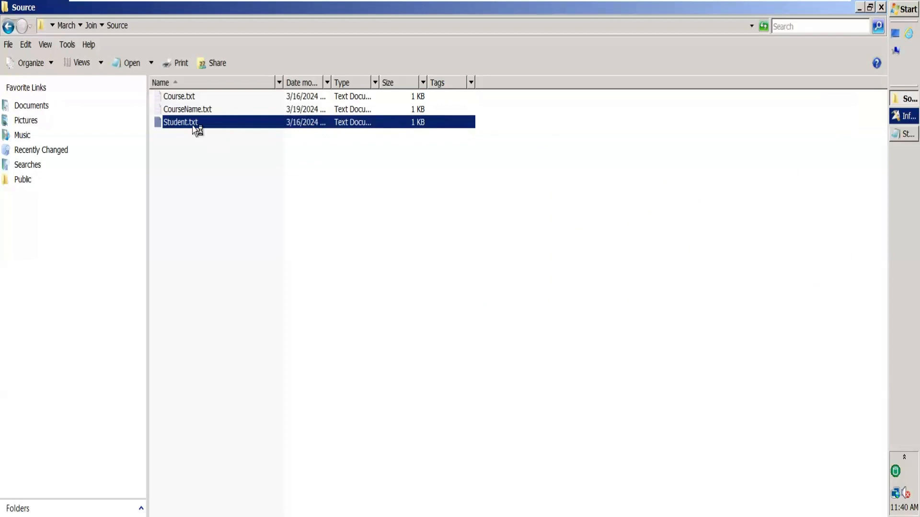
{"action": "double_click", "coordinate": [196, 126]}
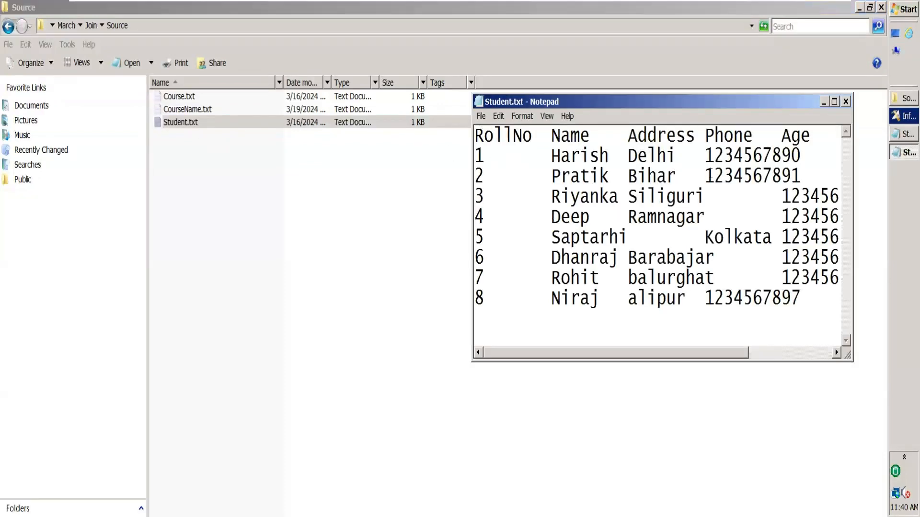
{"action": "left_click", "coordinate": [845, 102]}
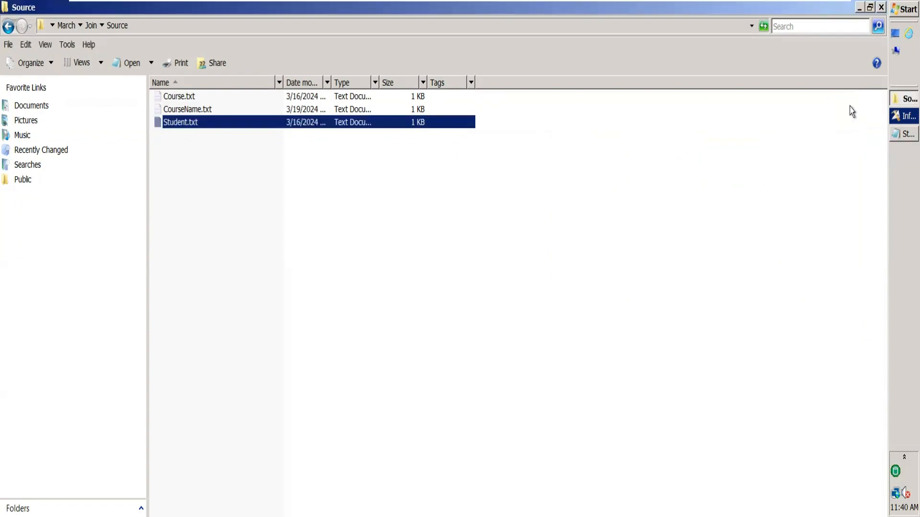
Examine the CourseId and RollNo columns in Course.txt and close the file
{"action": "double_click", "coordinate": [274, 99]}
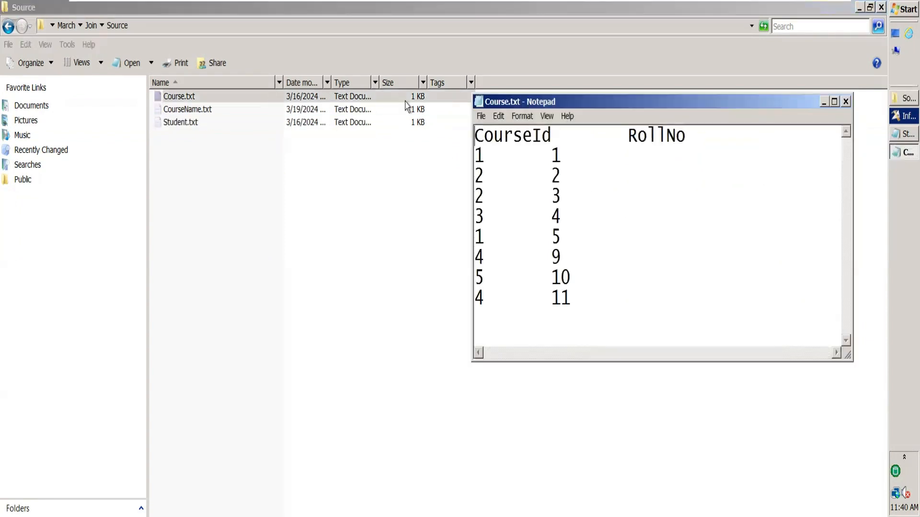
{"action": "left_click", "coordinate": [846, 102]}
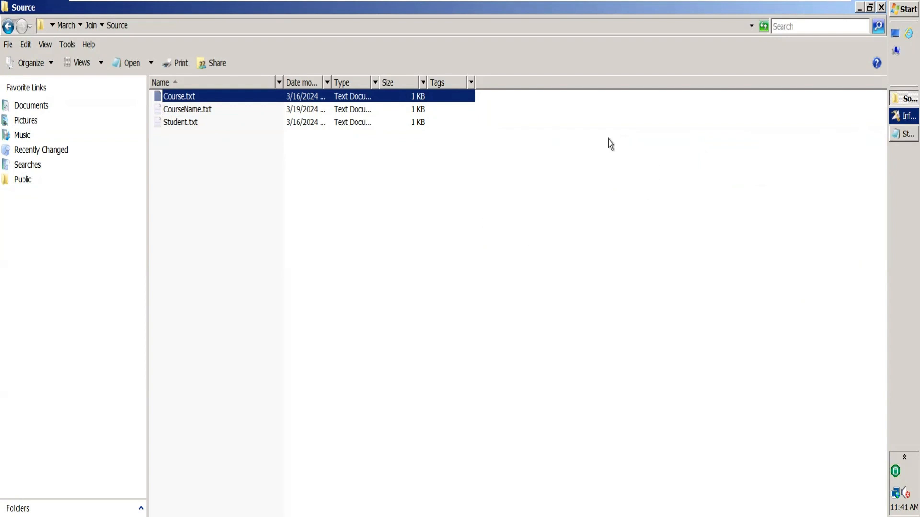
{"action": "double_click", "coordinate": [183, 97]}
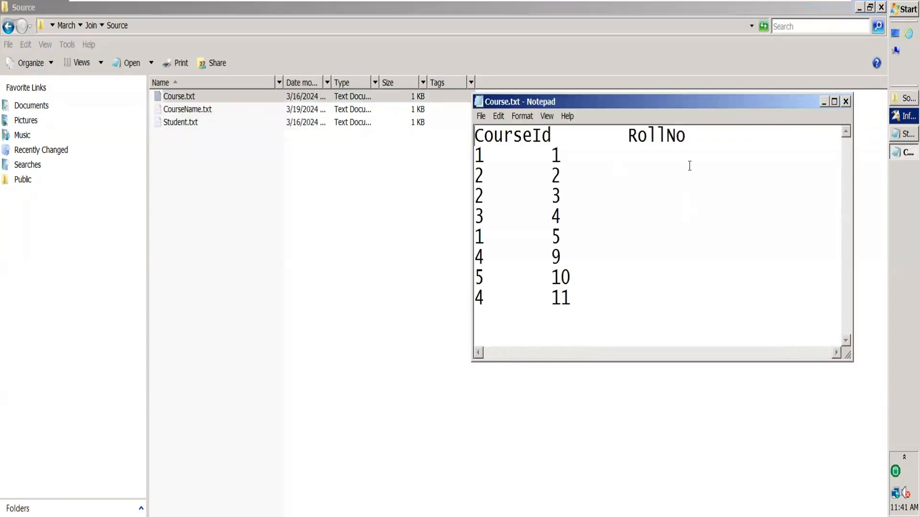
{"action": "left_click_drag", "start_coordinate": [696, 137], "coordinate": [623, 134]}
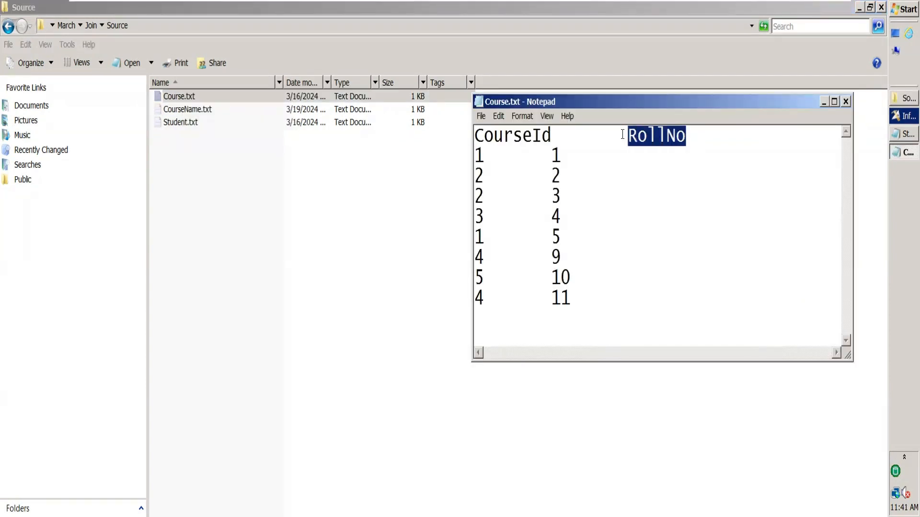
{"action": "left_click_drag", "start_coordinate": [708, 136], "coordinate": [622, 132]}
{"action": "key", "text": "alt+F4"}
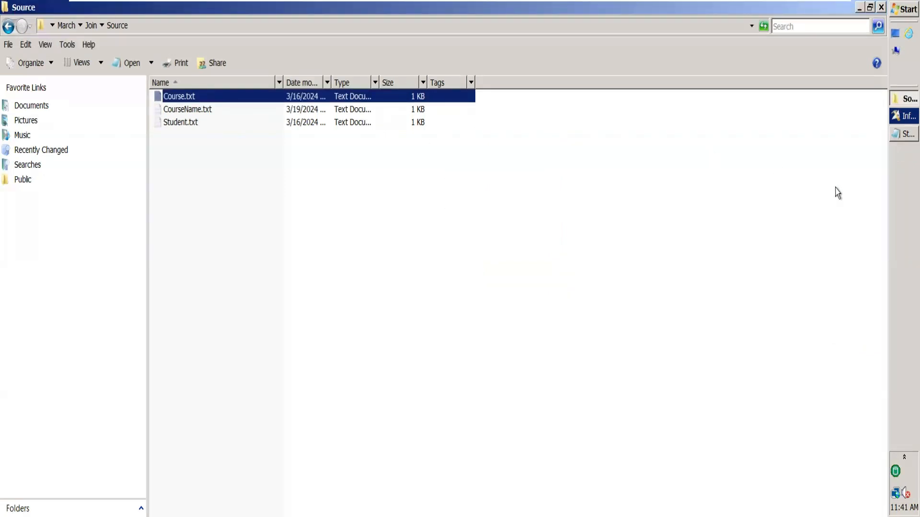
Switch to DataStage Designer, dismiss the New dialog, and show the Palette in a smaller area below the Repository
{"action": "left_click", "coordinate": [895, 120]}
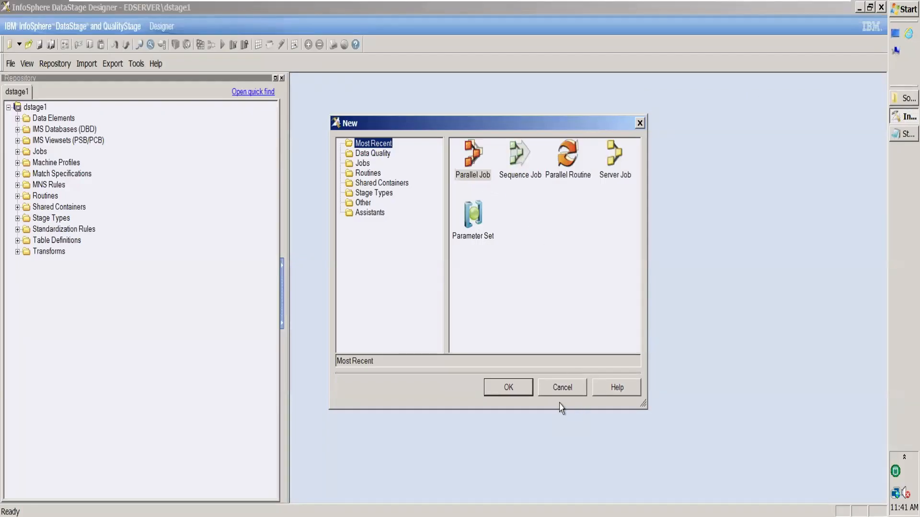
{"action": "left_click", "coordinate": [571, 389]}
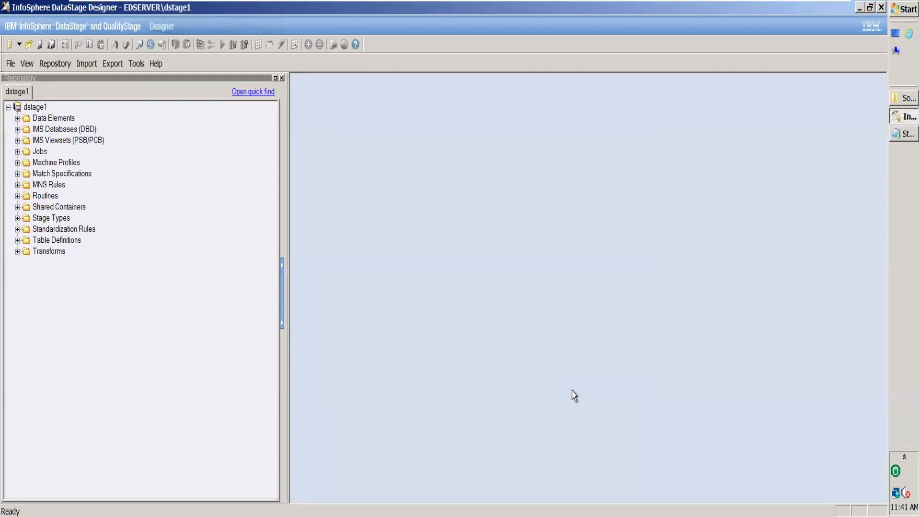
{"action": "left_click", "coordinate": [28, 65]}
{"action": "left_click", "coordinate": [55, 108]}
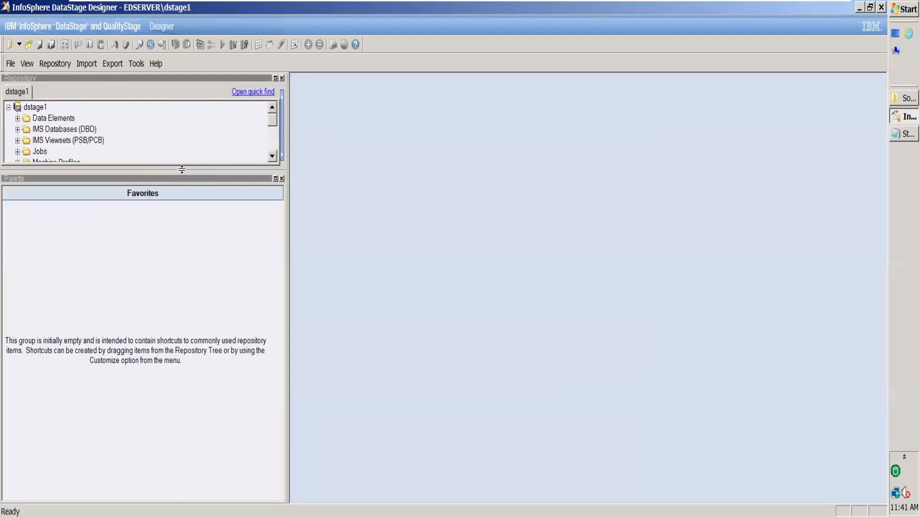
{"action": "left_click_drag", "start_coordinate": [181, 169], "coordinate": [197, 350]}
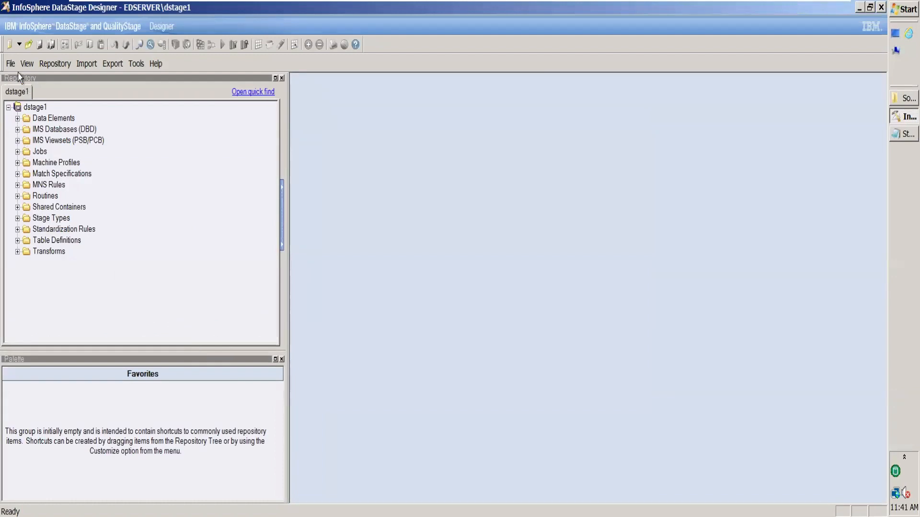
Create a new Parallel Job and maximize its design window
{"action": "left_click", "coordinate": [10, 64]}
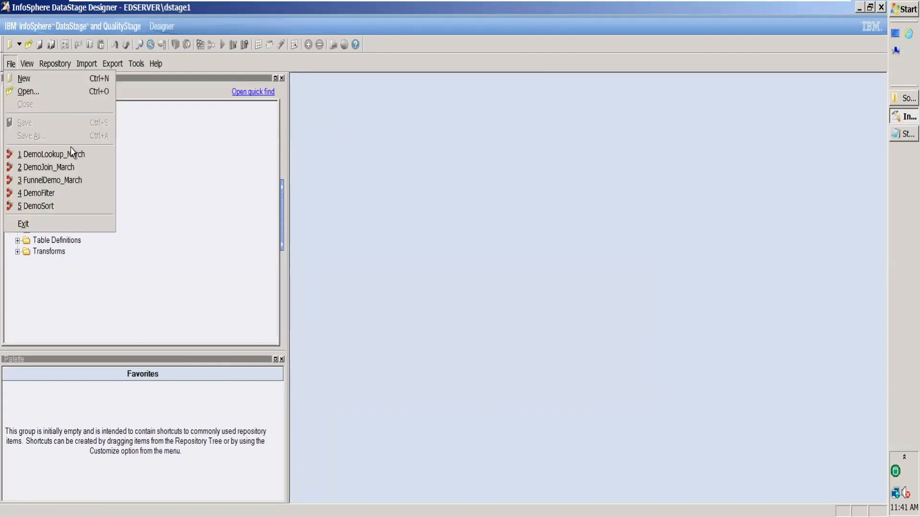
{"action": "left_click", "coordinate": [62, 79]}
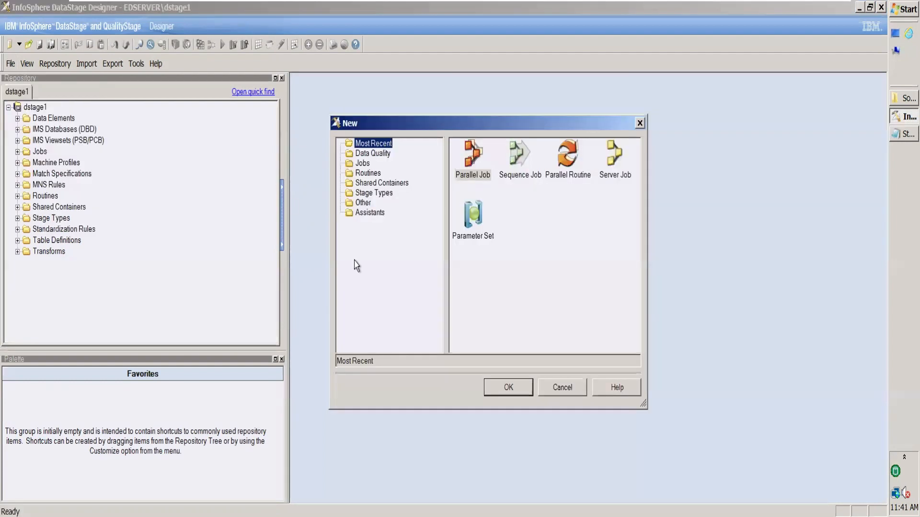
{"action": "left_click", "coordinate": [475, 160]}
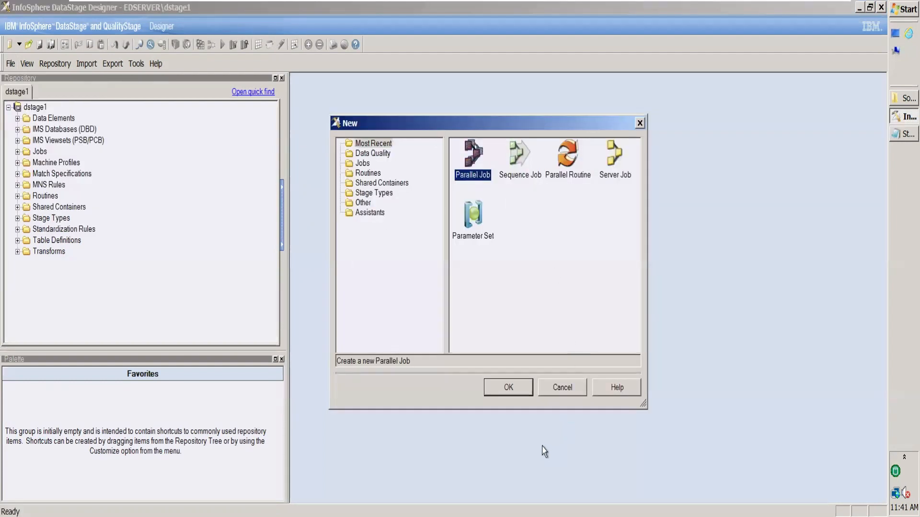
{"action": "left_click", "coordinate": [524, 388]}
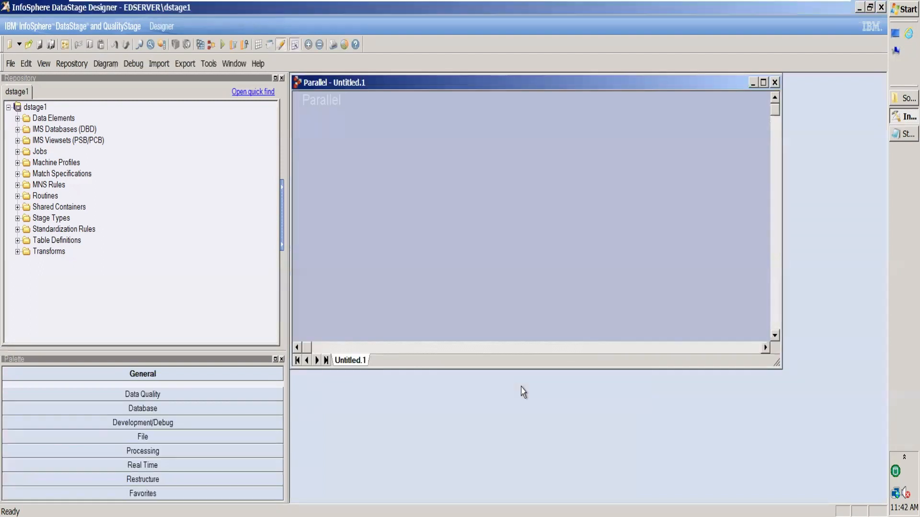
{"action": "left_click", "coordinate": [764, 82]}
Enlarge the Palette and place a Sequential File stage from the File category in the upper-left area of the job canvas
{"action": "left_click", "coordinate": [162, 436]}
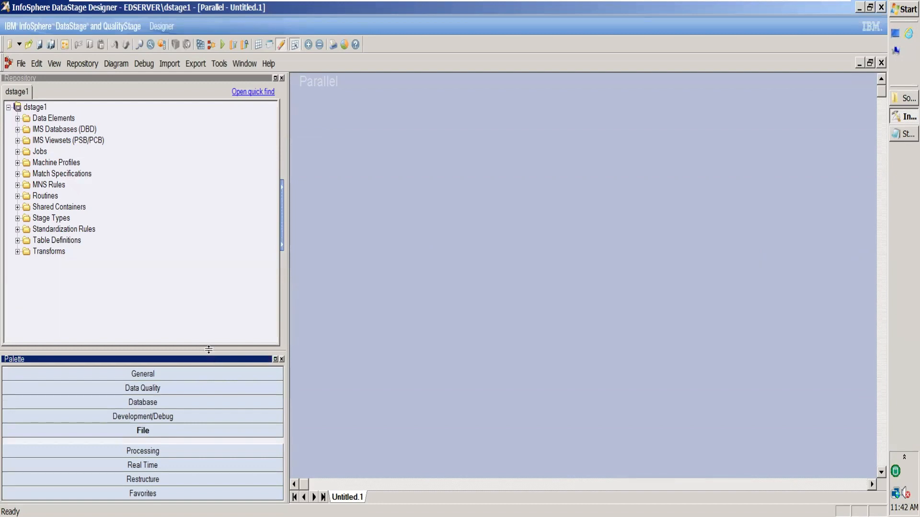
{"action": "left_click_drag", "start_coordinate": [208, 350], "coordinate": [209, 228]}
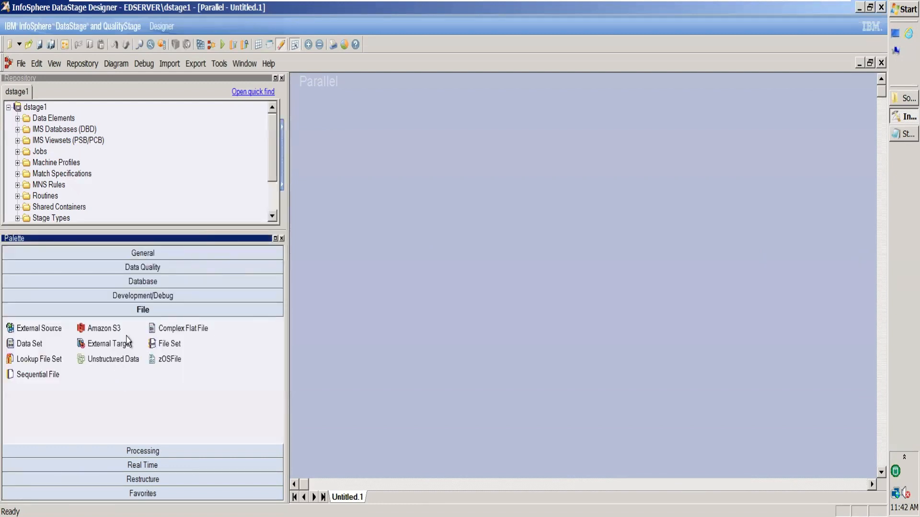
{"action": "left_click_drag", "start_coordinate": [27, 373], "coordinate": [405, 171]}
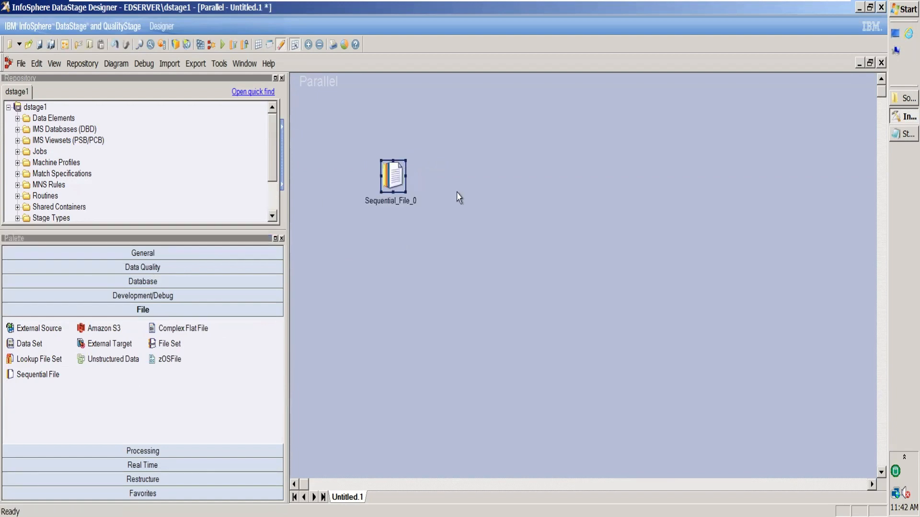
Make two copies of the Sequential File stage and line them up in a column below the original
{"action": "left_click_drag", "start_coordinate": [465, 196], "coordinate": [430, 181]}
{"action": "left_click", "coordinate": [393, 176]}
{"action": "double_click", "coordinate": [394, 176]}
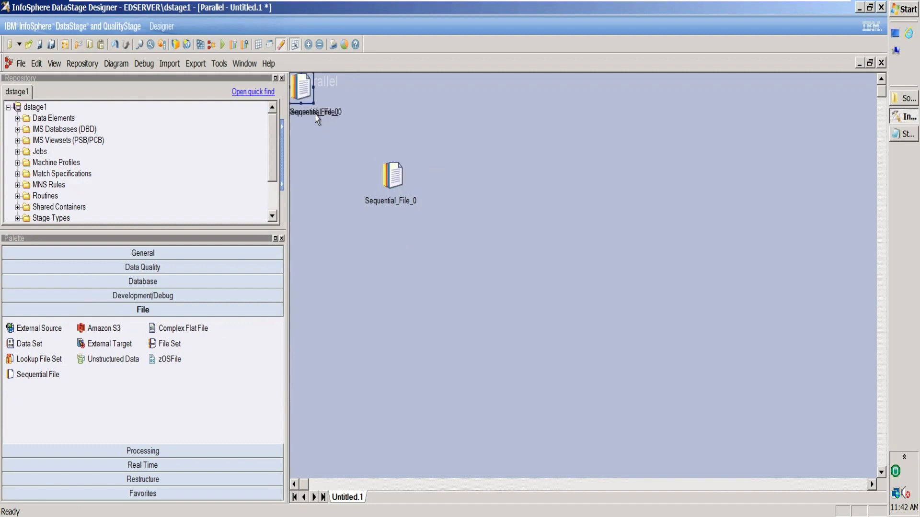
{"action": "left_click_drag", "start_coordinate": [306, 92], "coordinate": [396, 244]}
{"action": "left_click_drag", "start_coordinate": [305, 99], "coordinate": [398, 339]}
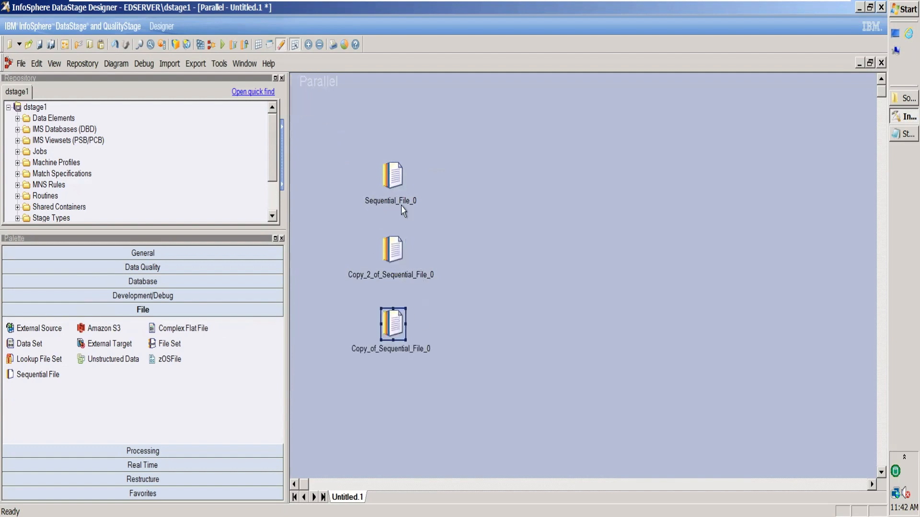
Rename the uppermost Sequential File stage StudentData and the middle one CourseID
{"action": "left_click", "coordinate": [401, 211]}
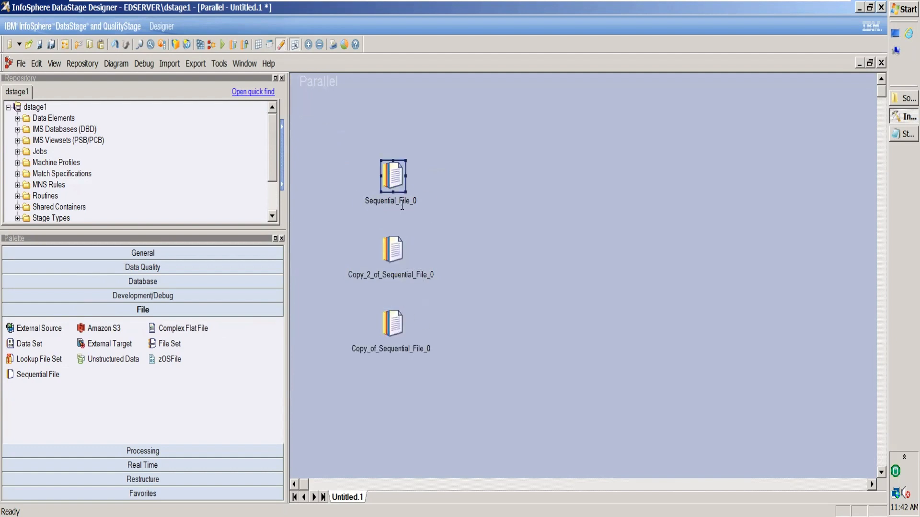
{"action": "left_click", "coordinate": [401, 207]}
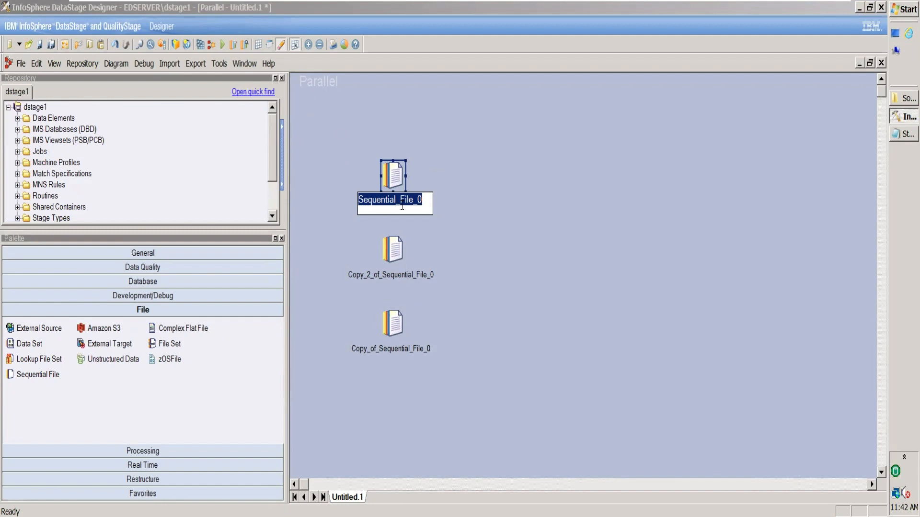
{"action": "type", "text": "StudentData"}
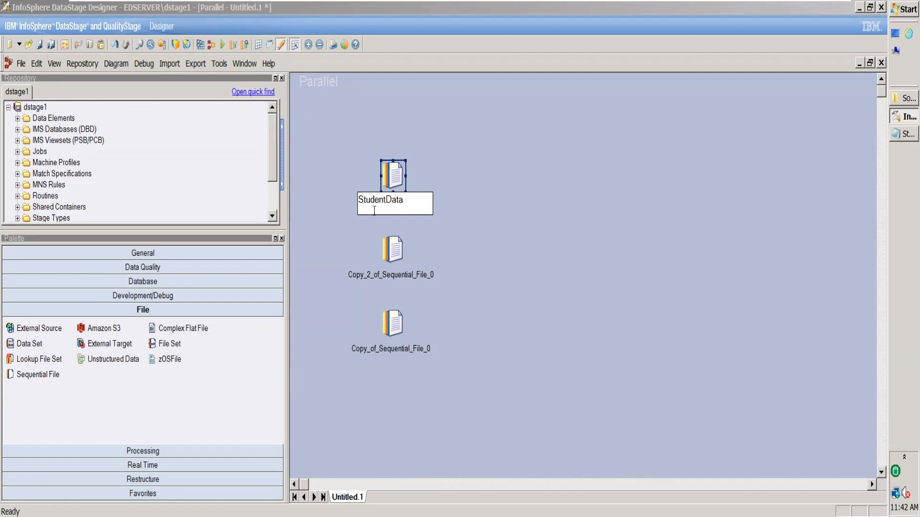
{"action": "left_click", "coordinate": [399, 286]}
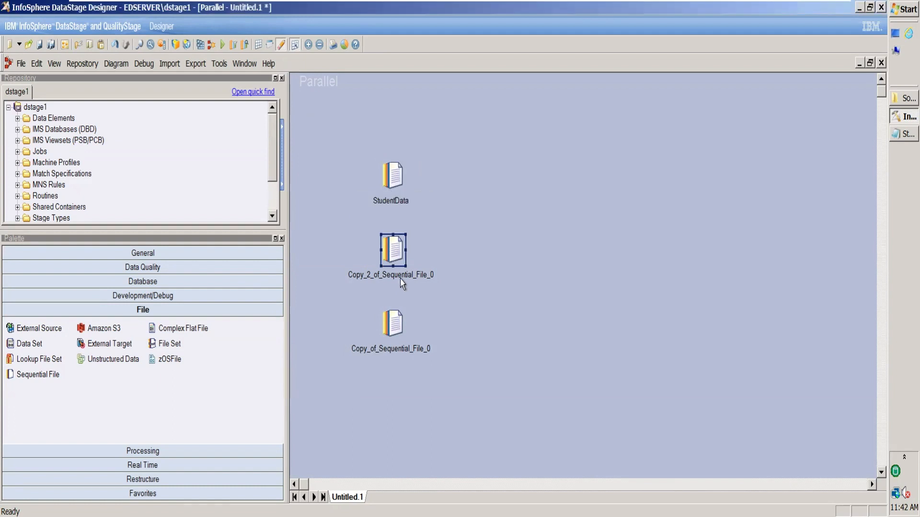
{"action": "left_click", "coordinate": [401, 280]}
{"action": "type", "text": "Cour"}
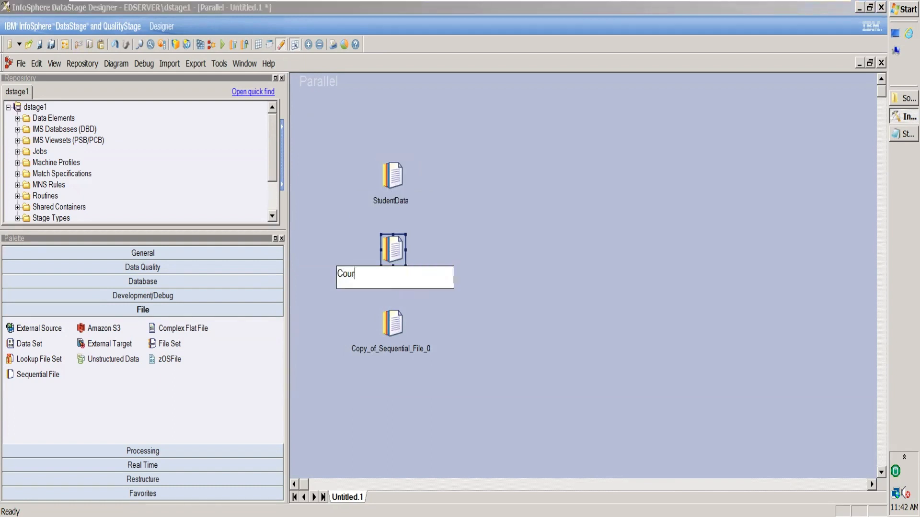
{"action": "type", "text": "seID"}
Rename the lowest Sequential File stage CourseNames
{"action": "left_click", "coordinate": [380, 353]}
{"action": "left_click", "coordinate": [381, 354]}
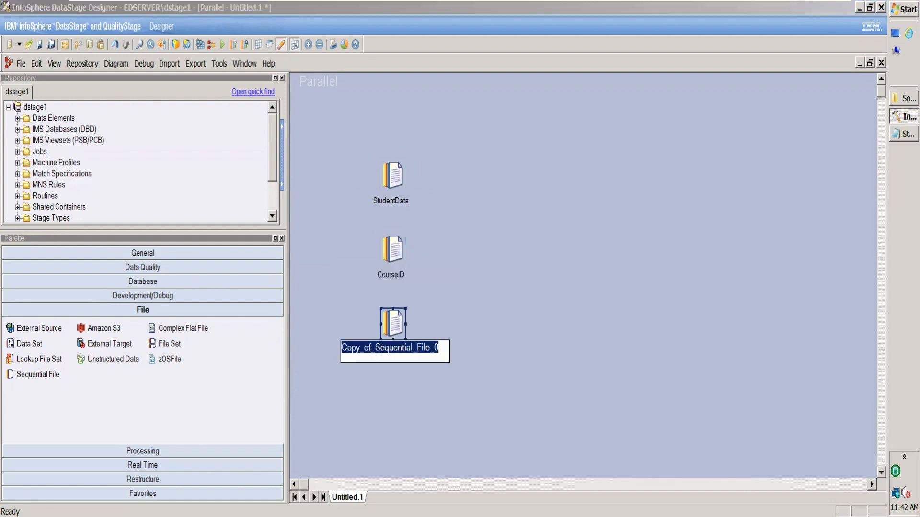
{"action": "type", "text": "Course"}
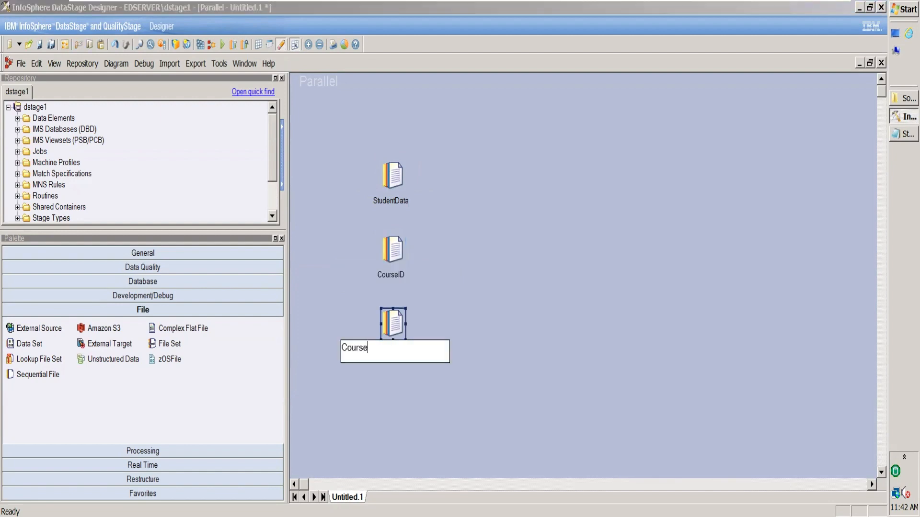
{"action": "type", "text": "Names"}
{"action": "left_click", "coordinate": [489, 269]}
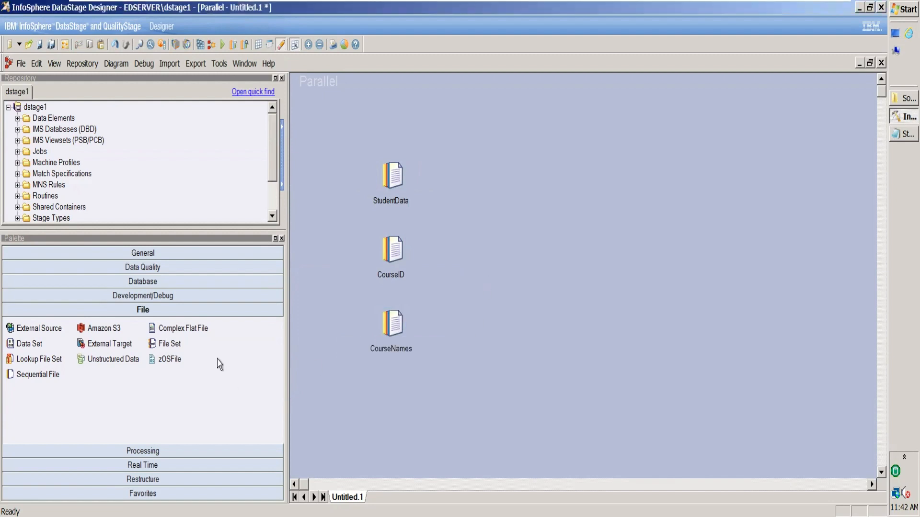
Place a Merge stage from the Processing category on the canvas, level with the CourseID stage and beyond the three source files
{"action": "left_click", "coordinate": [153, 452]}
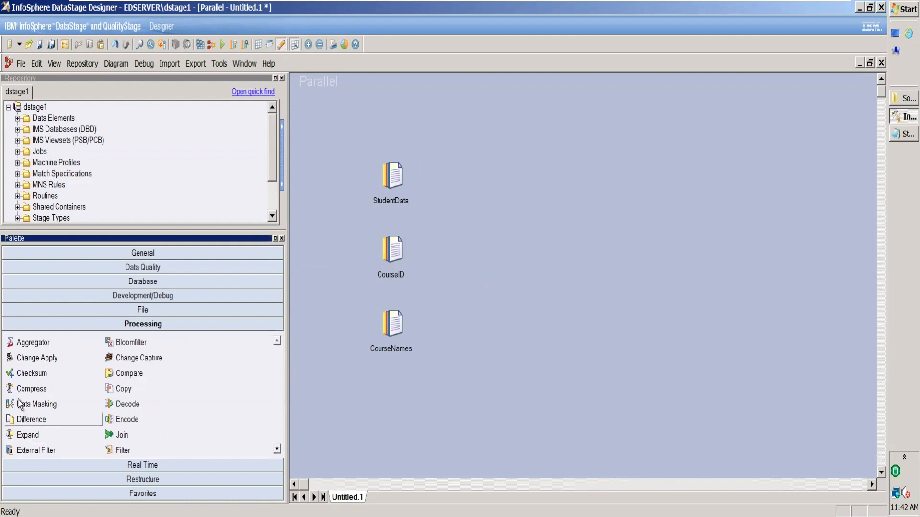
{"action": "left_click", "coordinate": [277, 449]}
{"action": "left_click", "coordinate": [277, 450]}
{"action": "left_click", "coordinate": [277, 450]}
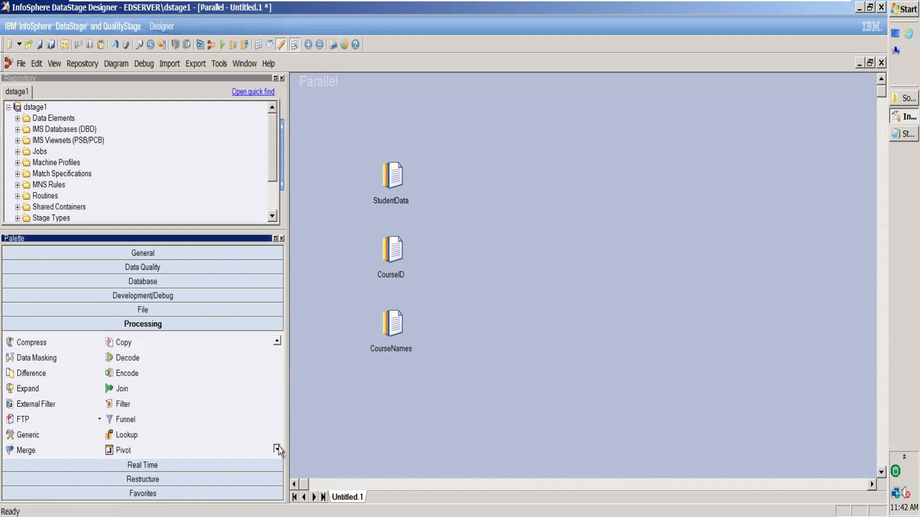
{"action": "left_click", "coordinate": [277, 450]}
{"action": "left_click", "coordinate": [277, 450]}
{"action": "left_click", "coordinate": [277, 449]}
{"action": "left_click", "coordinate": [277, 449]}
{"action": "left_click", "coordinate": [277, 449]}
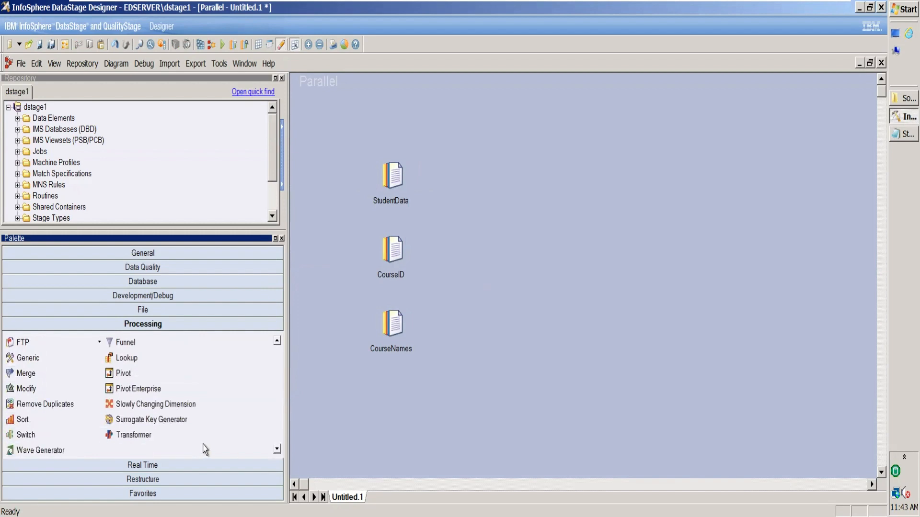
{"action": "left_click_drag", "start_coordinate": [81, 370], "coordinate": [529, 238]}
{"action": "left_click", "coordinate": [530, 238]}
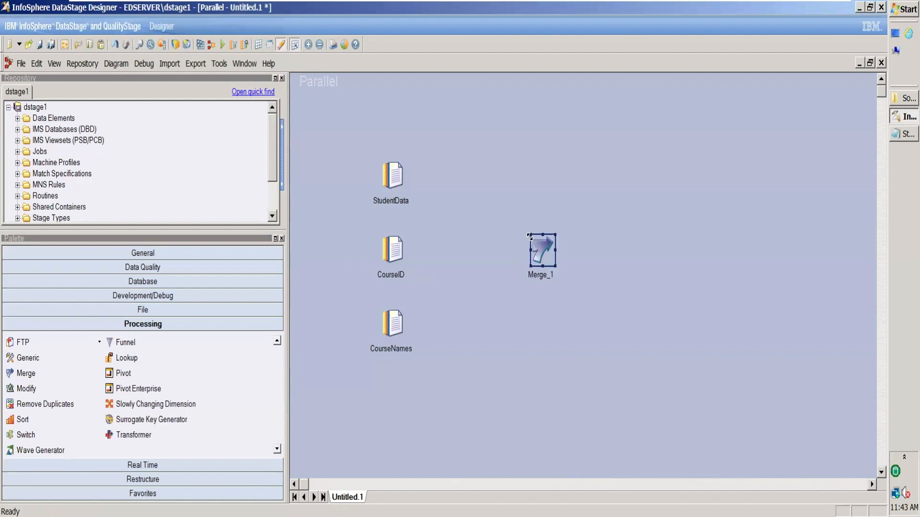
Rename the Merge stage MergeRollNo
{"action": "left_click", "coordinate": [552, 277]}
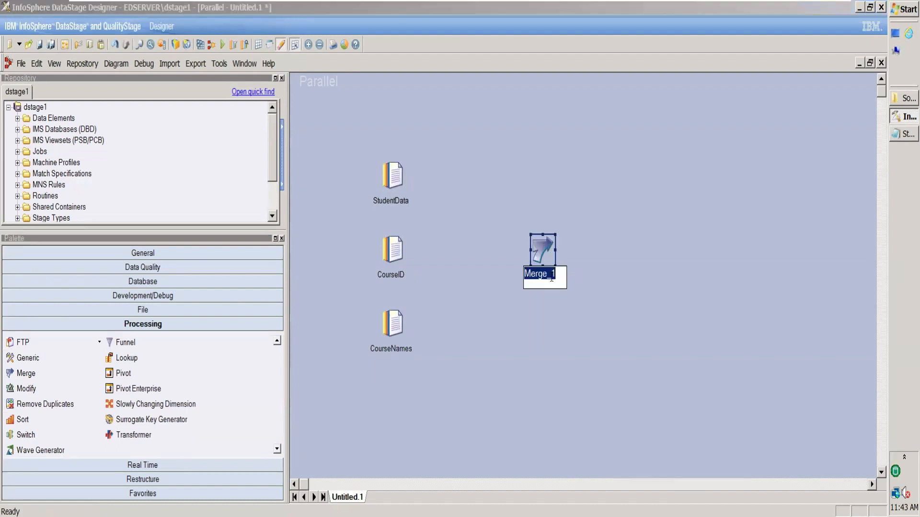
{"action": "type", "text": "MergeRoll"}
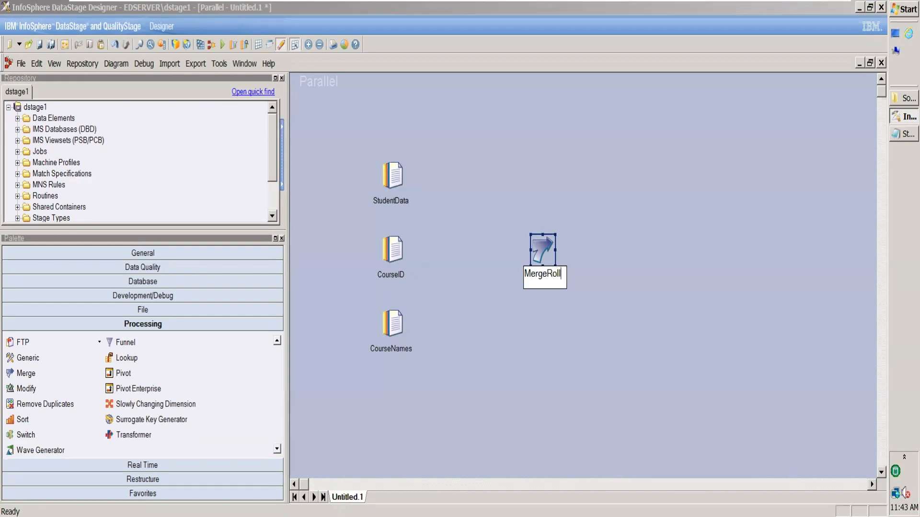
{"action": "type", "text": "No"}
{"action": "left_click", "coordinate": [644, 287]}
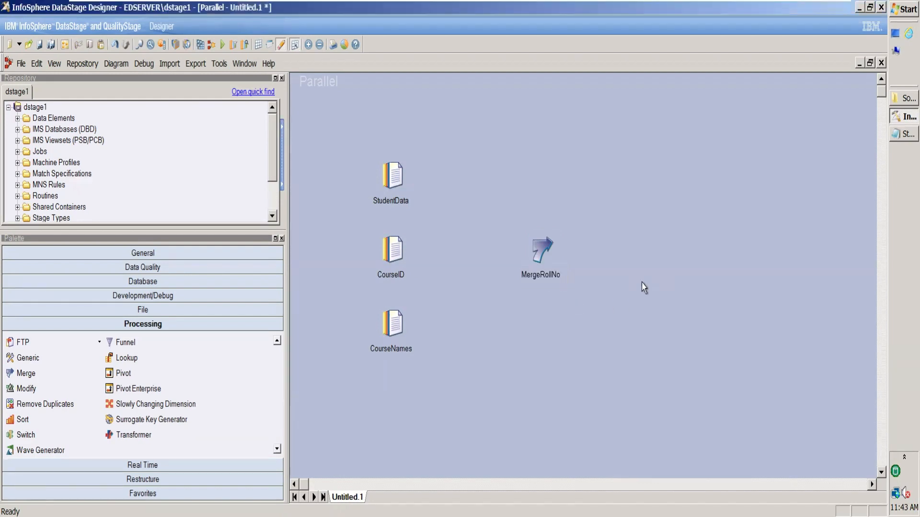
Link the StudentData, CourseID and CourseNames stages, in that order, to the MergeRollNo stage
{"action": "left_click_drag", "start_coordinate": [394, 177], "coordinate": [531, 250]}
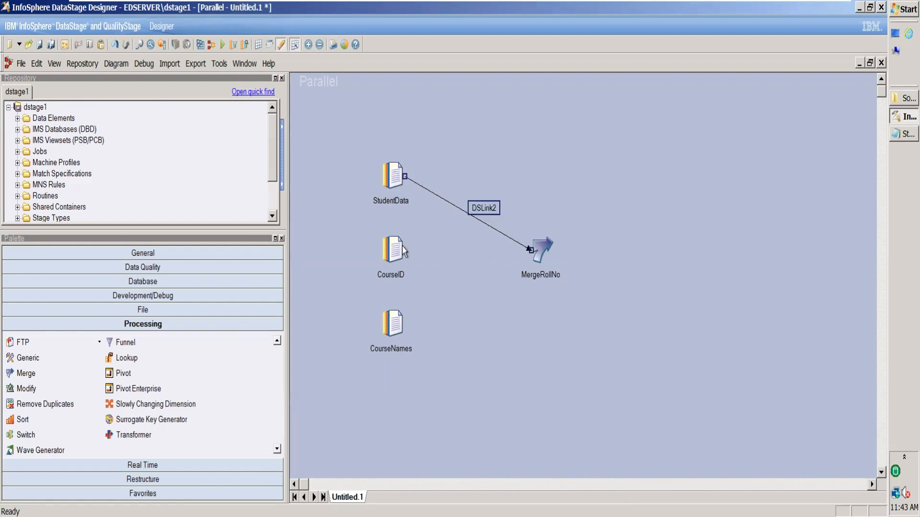
{"action": "left_click_drag", "start_coordinate": [392, 245], "coordinate": [537, 250]}
{"action": "left_click_drag", "start_coordinate": [394, 330], "coordinate": [537, 258]}
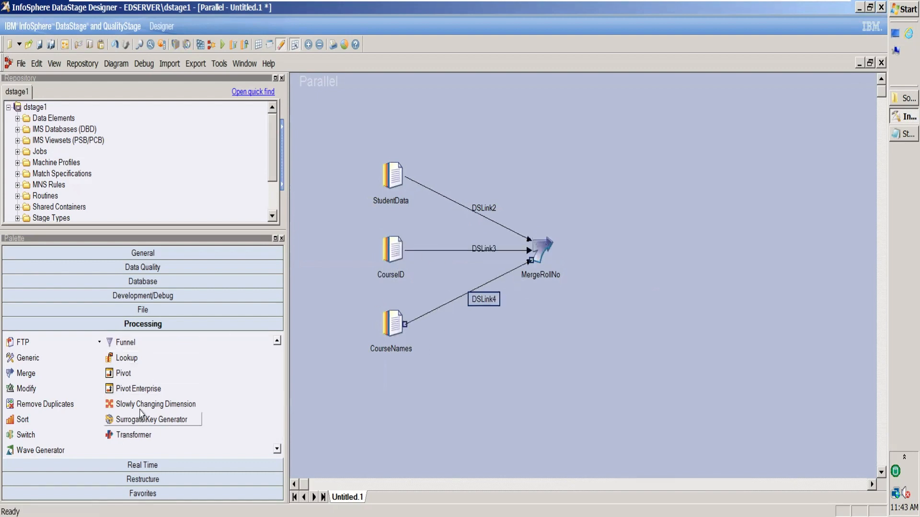
Add a target Sequential File stage beyond MergeRollNo and link the merge output to it
{"action": "left_click", "coordinate": [154, 314]}
{"action": "left_click_drag", "start_coordinate": [29, 374], "coordinate": [681, 257]}
{"action": "mouse_move", "coordinate": [536, 246]}
{"action": "left_mouse_down"}
{"action": "mouse_move", "coordinate": [698, 263]}
{"action": "mouse_move", "coordinate": [710, 255]}
{"action": "left_mouse_up"}
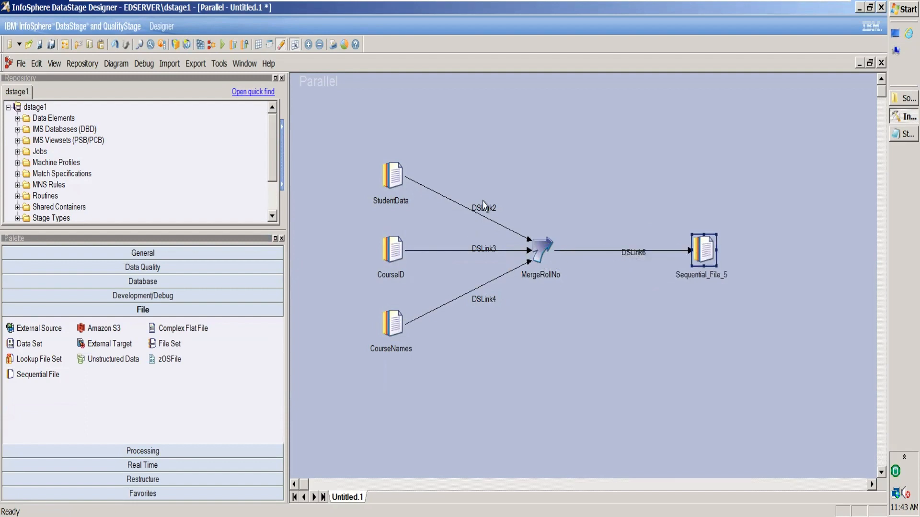
Rename the link from StudentData LnkFrmStudent and the link from CourseID LnkFrmCourseId
{"action": "left_click", "coordinate": [493, 211]}
{"action": "type", "text": "Lnk"}
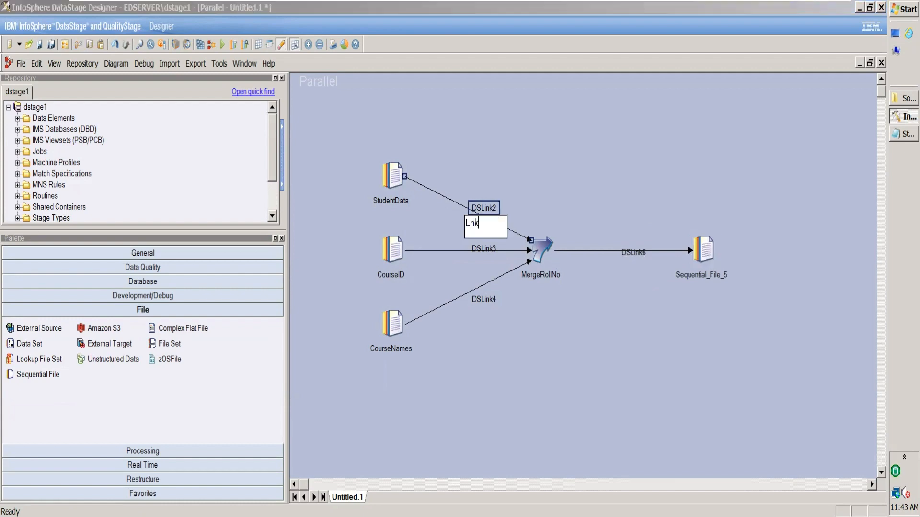
{"action": "type", "text": "FrmStudent"}
{"action": "left_click", "coordinate": [488, 251]}
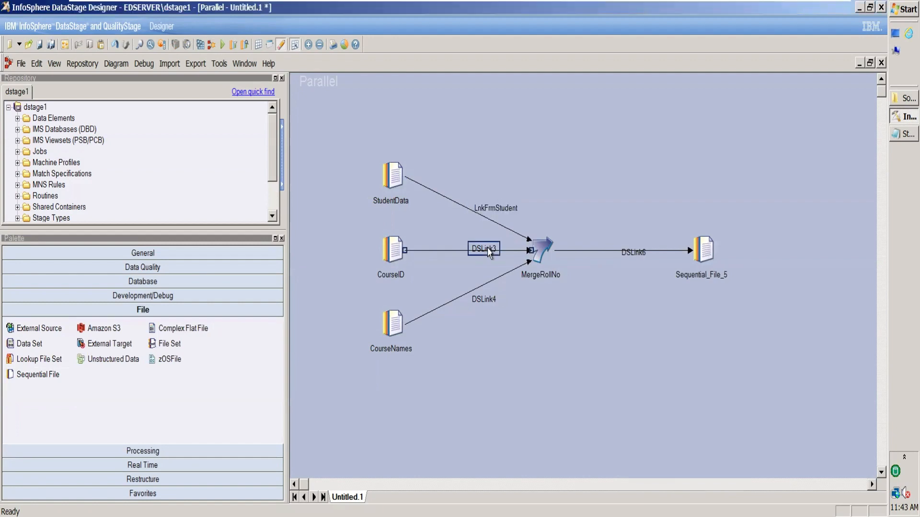
{"action": "left_click", "coordinate": [488, 252]}
{"action": "type", "text": "LnkF"}
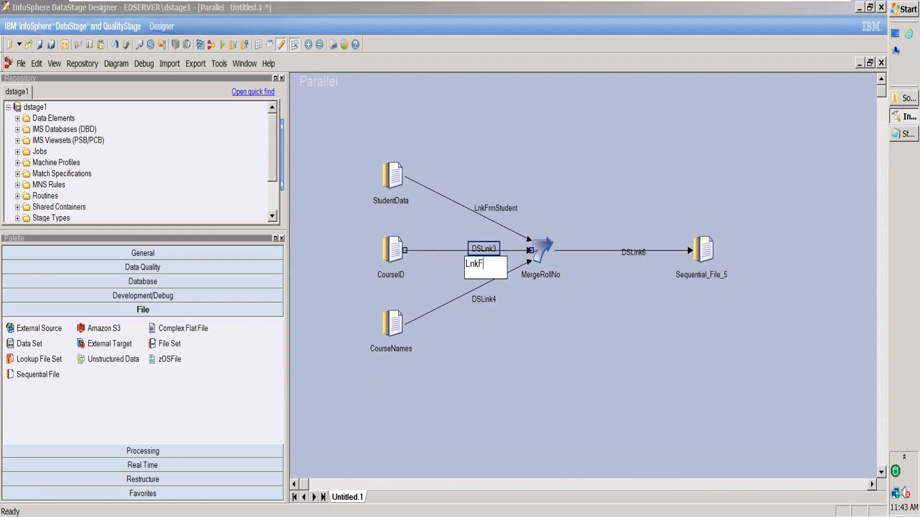
{"action": "type", "text": "rmCourseId"}
Rename the link from the CourseNames stage LnkFrmCourseName
{"action": "left_click", "coordinate": [485, 303]}
{"action": "left_click", "coordinate": [485, 304]}
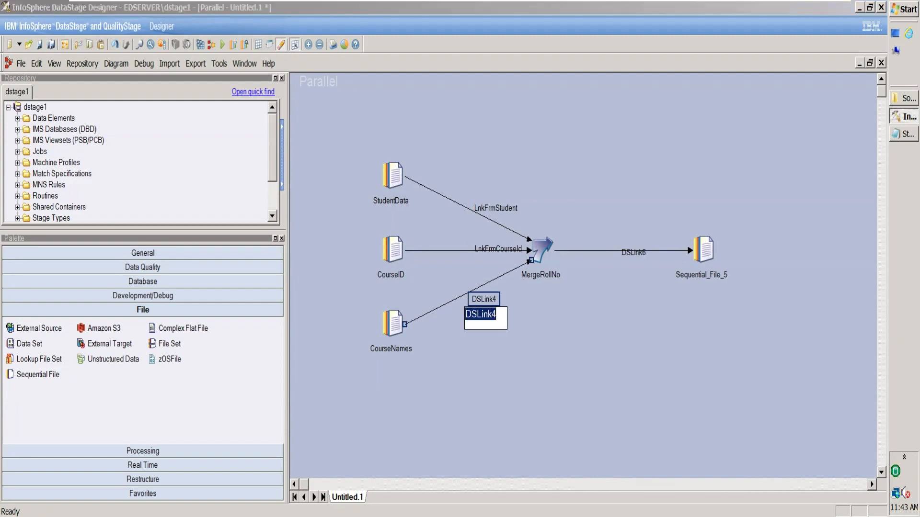
{"action": "type", "text": "LnkFrmCourseName"}
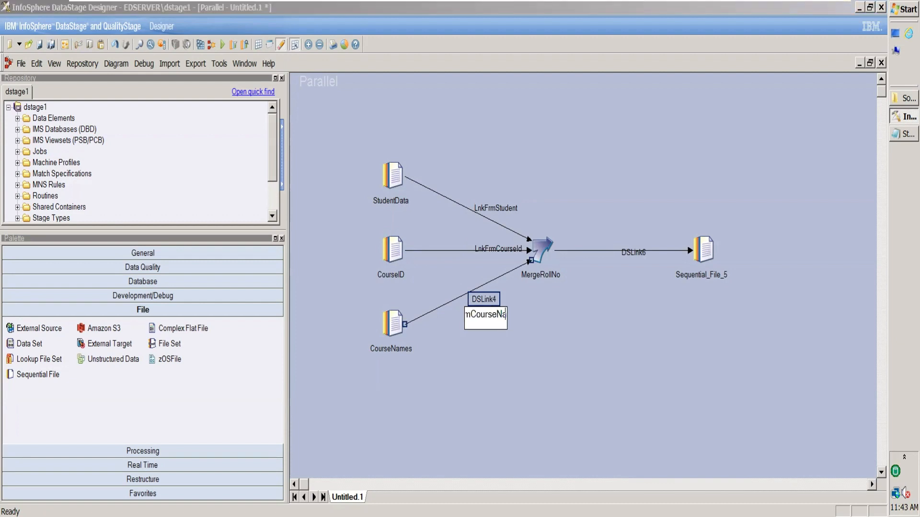
{"action": "key", "text": "Return"}
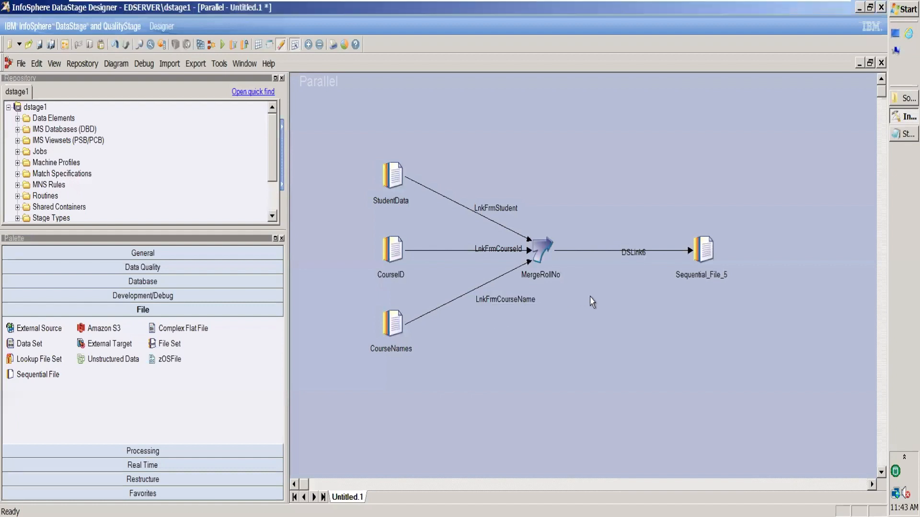
Rename the merge output link LnkToTgt and the target Sequential File stage TgtFile
{"action": "left_click", "coordinate": [634, 258]}
{"action": "left_click", "coordinate": [633, 258]}
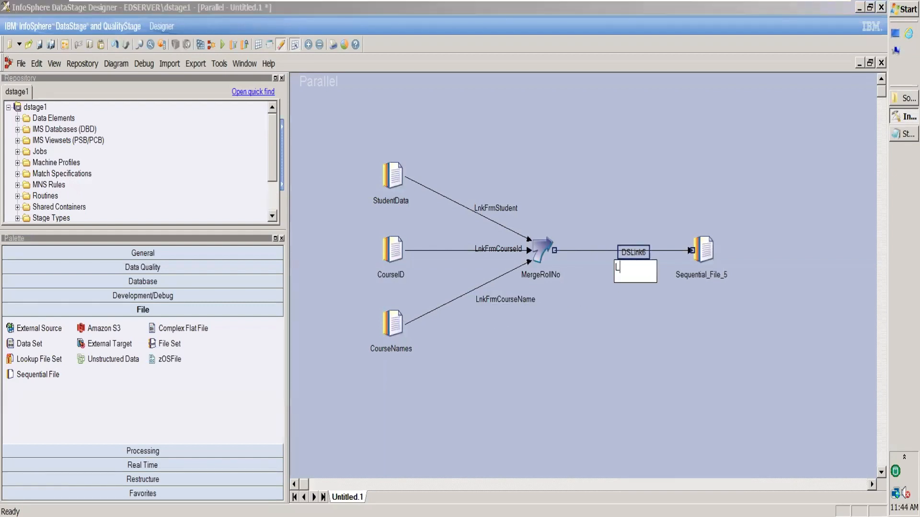
{"action": "type", "text": "Lnk"}
{"action": "left_click", "coordinate": [713, 282]}
{"action": "left_click", "coordinate": [713, 282]}
{"action": "type", "text": "TgtFile"}
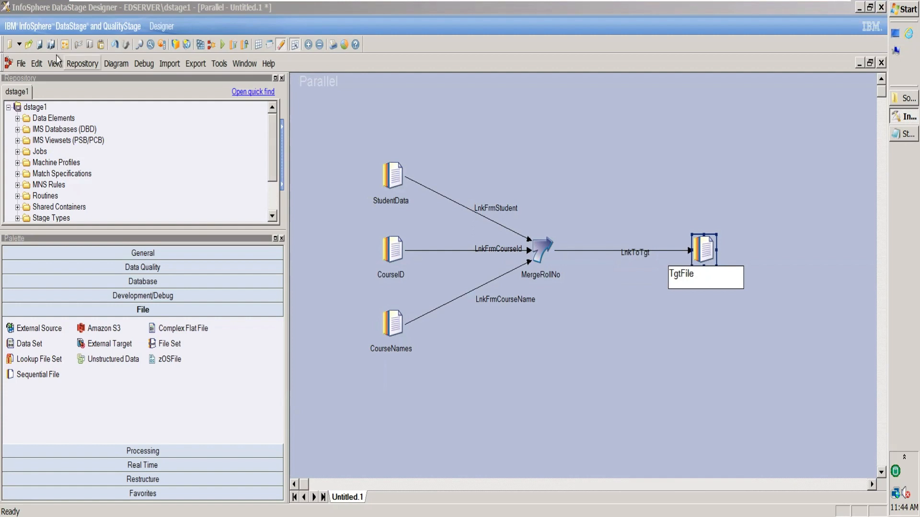
Try to save the parallel job as DemoMerge in the \Jobs\March folder
{"action": "left_click", "coordinate": [41, 46]}
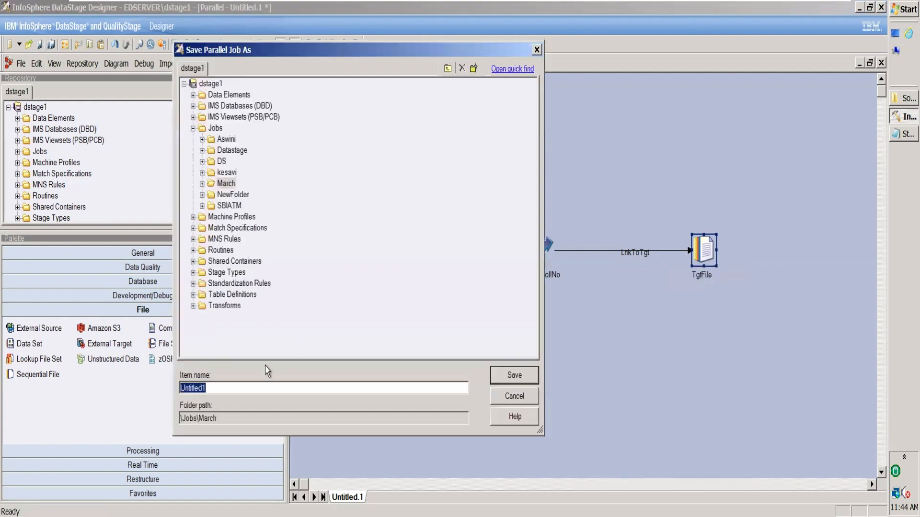
{"action": "left_click", "coordinate": [214, 184]}
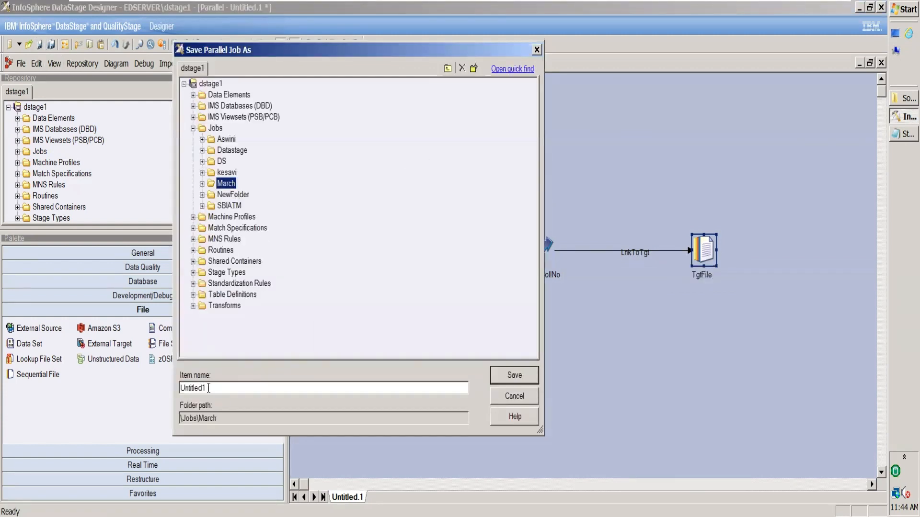
{"action": "left_click_drag", "start_coordinate": [214, 389], "coordinate": [127, 381]}
{"action": "type", "text": "DemoMerge"}
{"action": "key", "text": "Return"}
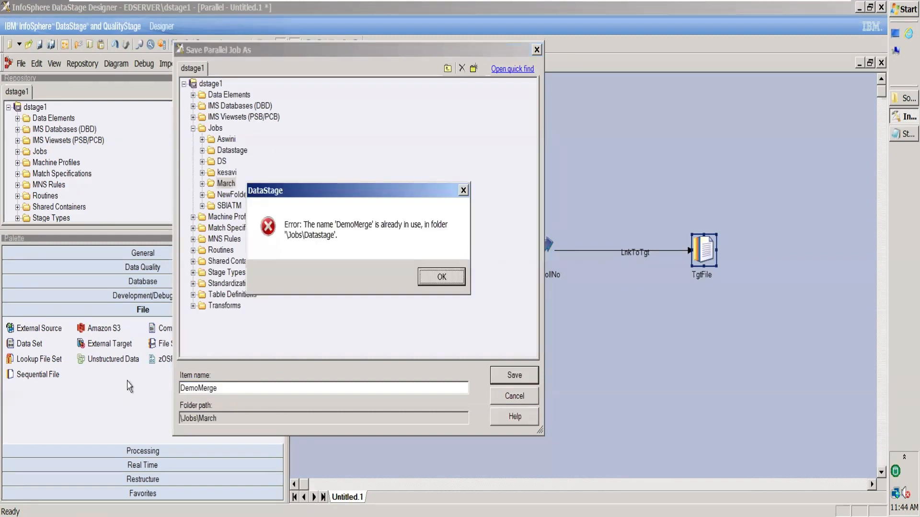
Save the job in the \Jobs\March folder under the name DemoMerge_1
{"action": "left_click", "coordinate": [437, 280]}
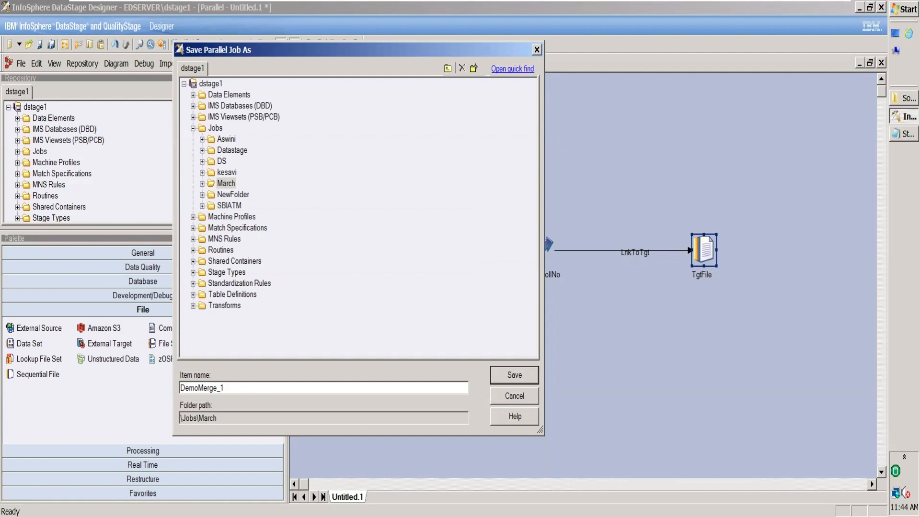
{"action": "left_click", "coordinate": [513, 376]}
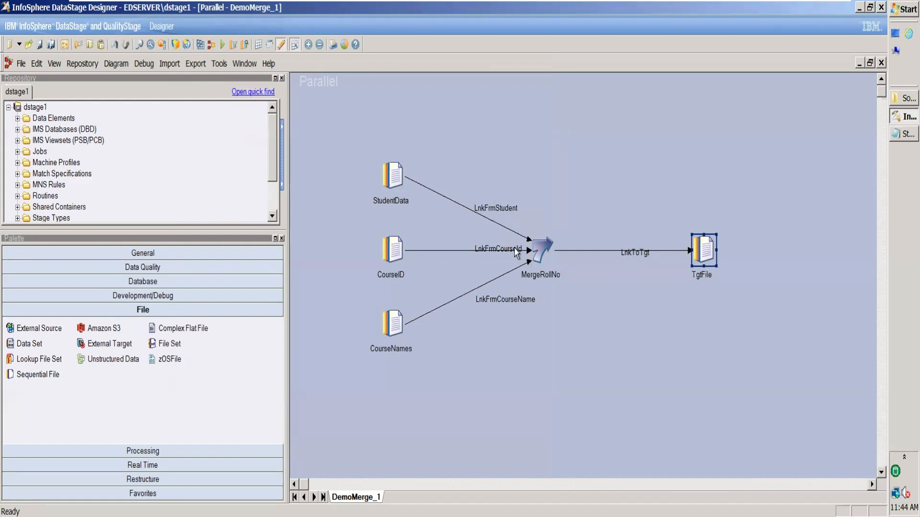
Move the LnkFrmCourseId label along its link, away from the MergeRollNo stage, and select the StudentData stage
{"action": "left_click_drag", "start_coordinate": [514, 252], "coordinate": [494, 252]}
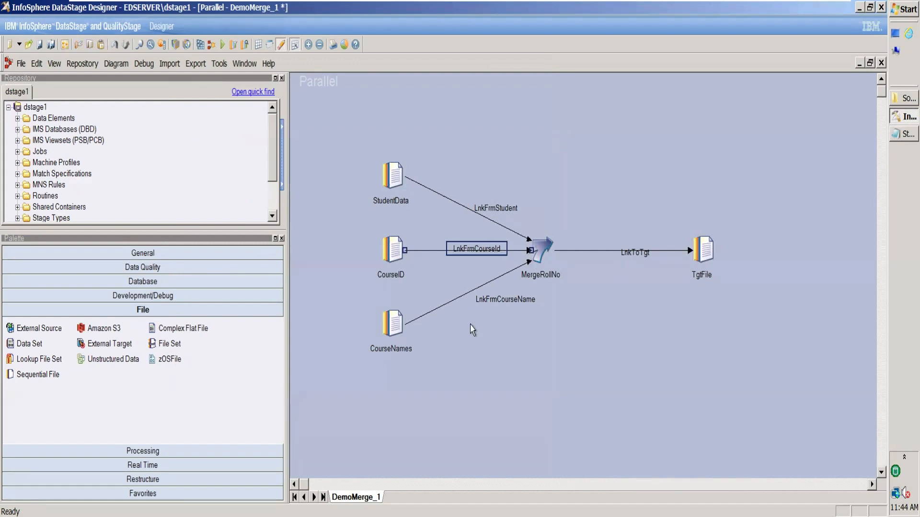
{"action": "left_click", "coordinate": [396, 179]}
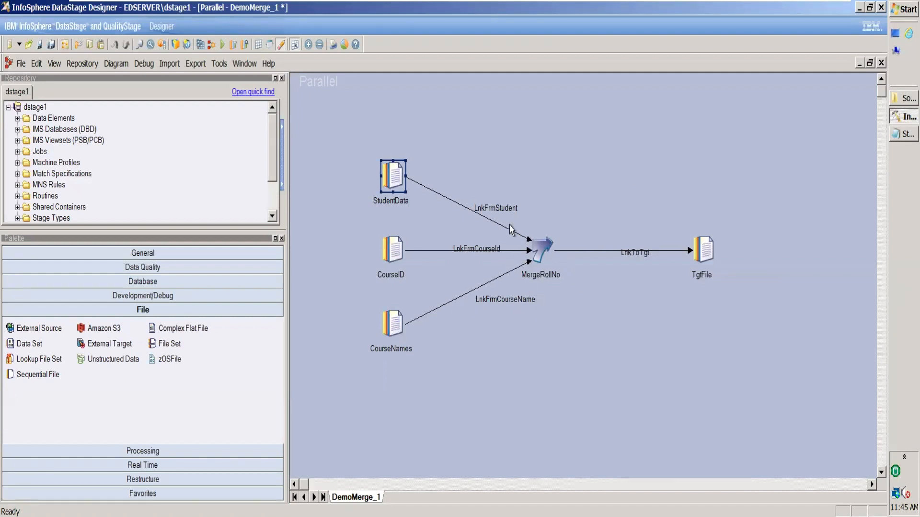
Draw four unattached output links from the MergeRollNo stage, and delete the one running straight up, DSLink14
{"action": "left_click_drag", "start_coordinate": [541, 248], "coordinate": [647, 147]}
{"action": "left_click_drag", "start_coordinate": [544, 256], "coordinate": [684, 311]}
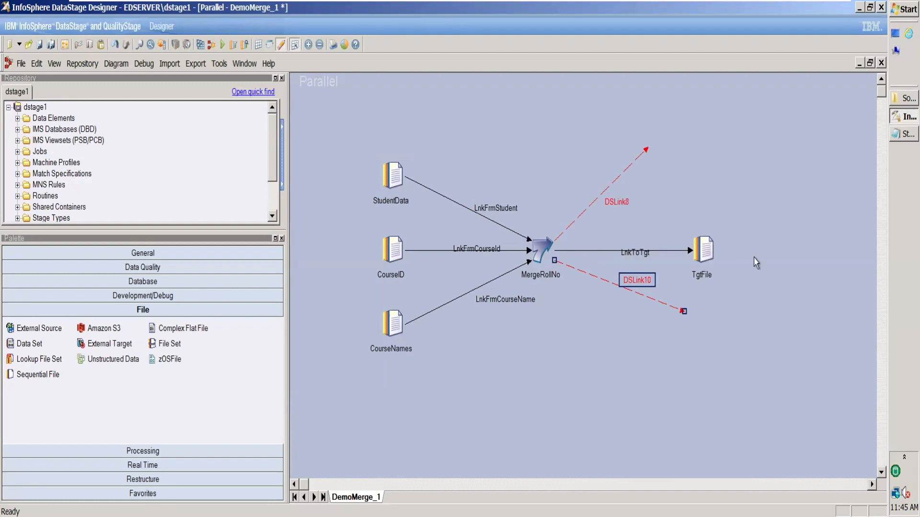
{"action": "left_click_drag", "start_coordinate": [542, 253], "coordinate": [595, 336]}
{"action": "left_click_drag", "start_coordinate": [546, 254], "coordinate": [549, 149]}
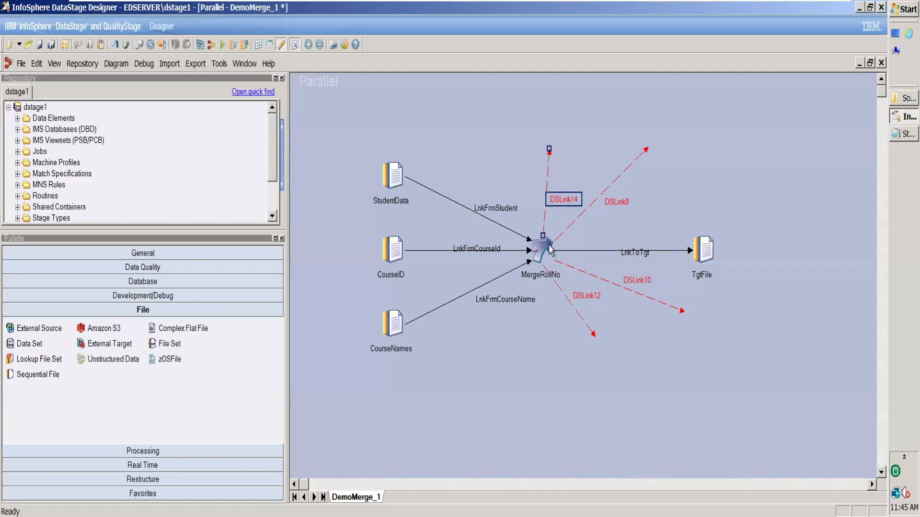
{"action": "key", "text": "Delete"}
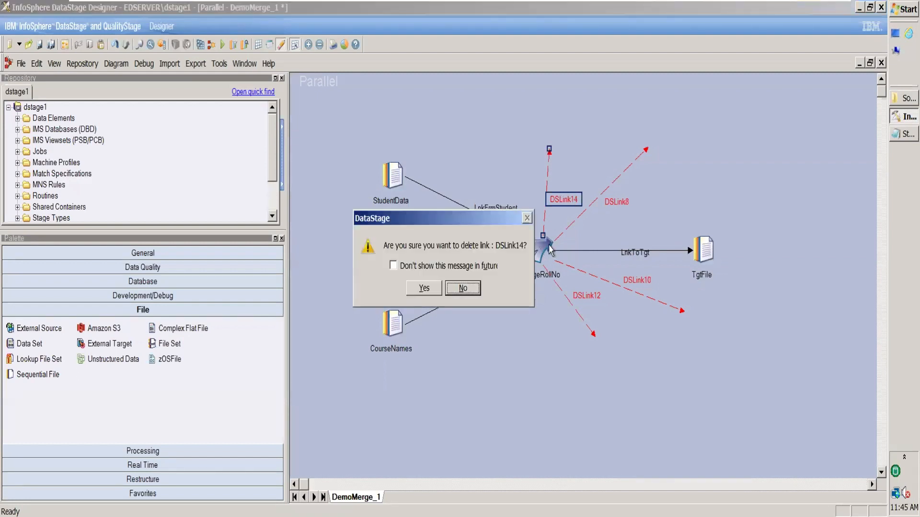
{"action": "left_click", "coordinate": [426, 288]}
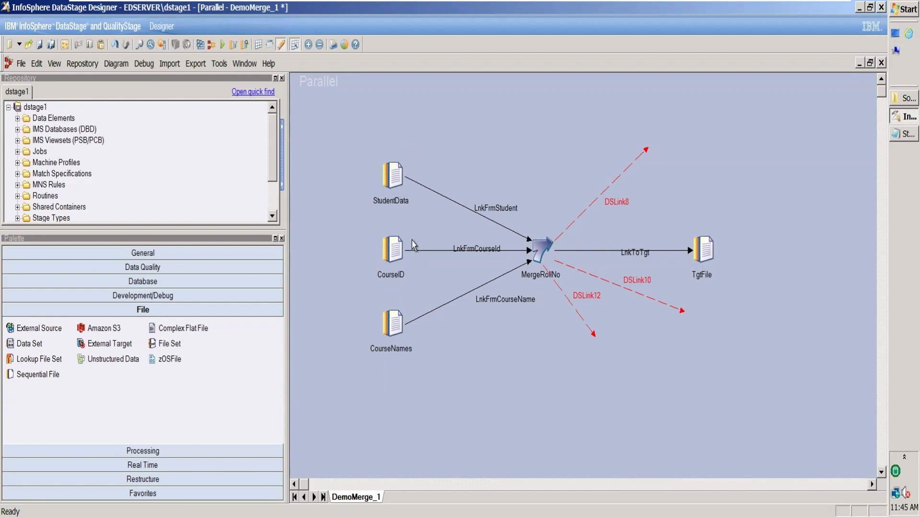
{"action": "left_click", "coordinate": [396, 176]}
{"action": "left_click", "coordinate": [396, 256]}
{"action": "left_click", "coordinate": [397, 177]}
{"action": "left_click", "coordinate": [397, 258]}
Delete the three remaining unattached links DSLink8, DSLink10 and DSLink12 from the MergeRollNo stage
{"action": "left_click", "coordinate": [646, 151]}
{"action": "key", "text": "Delete"}
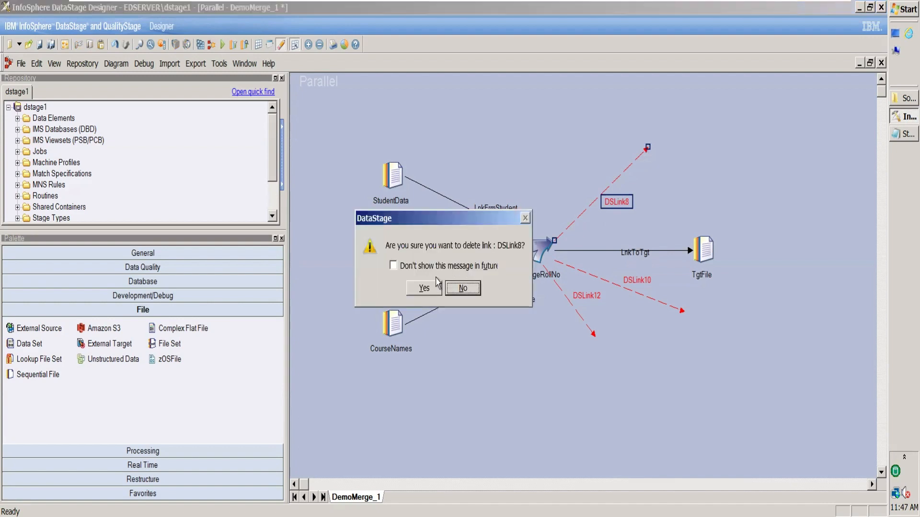
{"action": "left_click", "coordinate": [428, 289]}
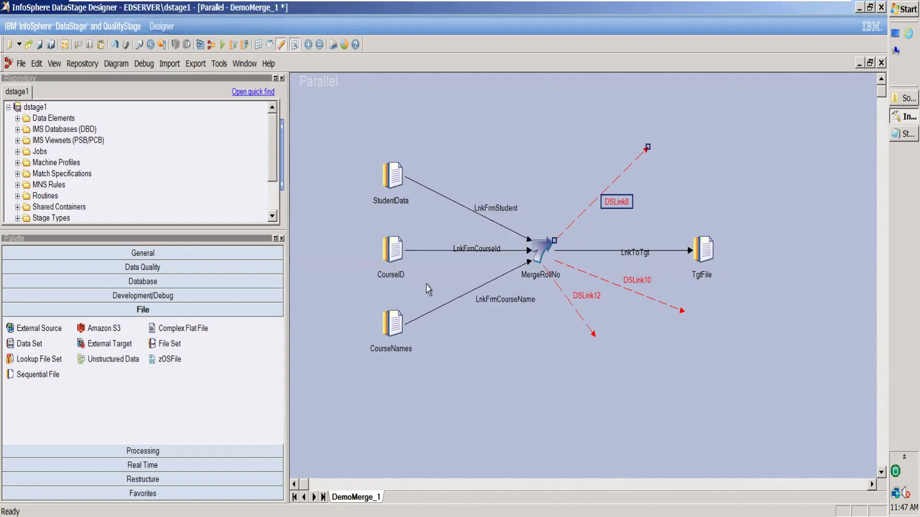
{"action": "left_click", "coordinate": [617, 289]}
{"action": "key", "text": "Delete"}
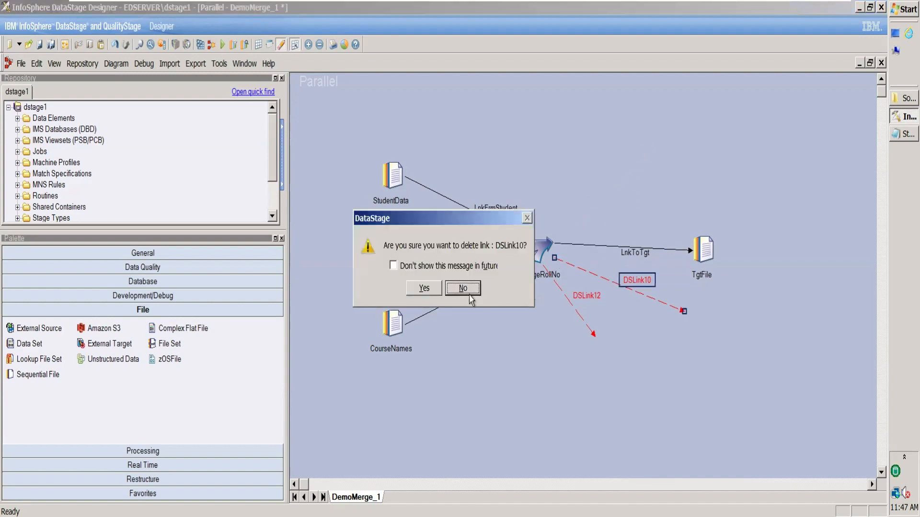
{"action": "left_click", "coordinate": [419, 291]}
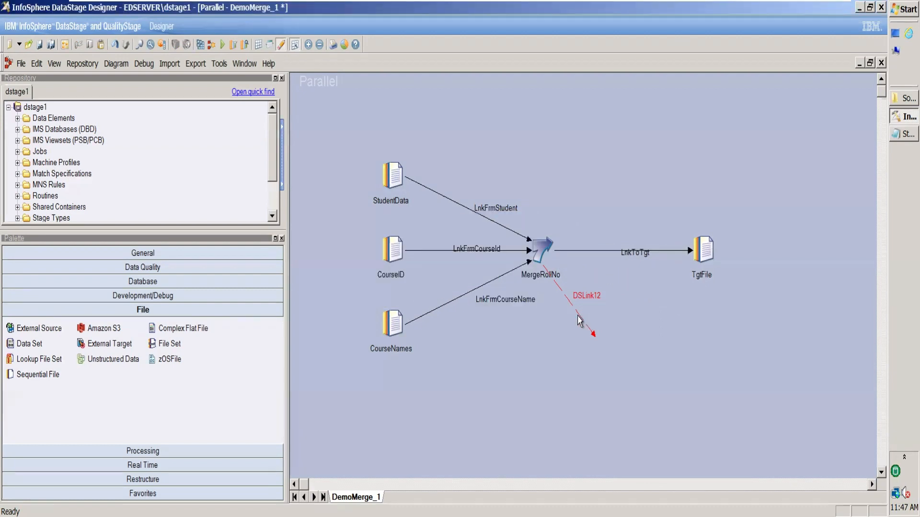
{"action": "left_click", "coordinate": [594, 338]}
{"action": "key", "text": "Delete"}
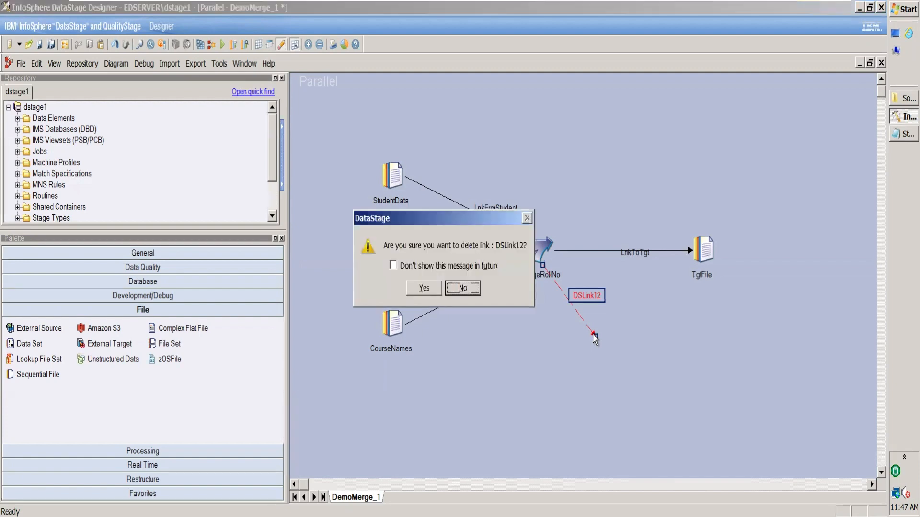
{"action": "left_click", "coordinate": [424, 288]}
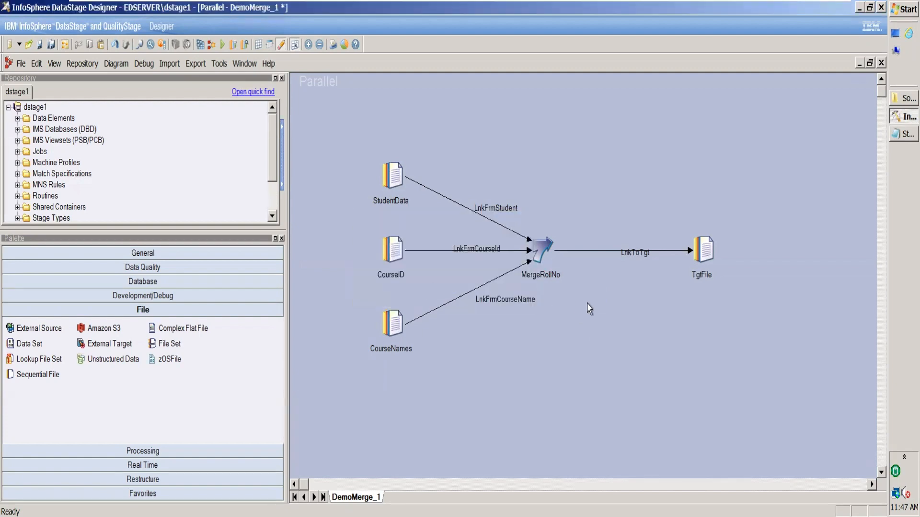
Open the StudentData stage's source File property, and switch to File Explorer to get the path of the March\Join\Source folder
{"action": "double_click", "coordinate": [393, 176]}
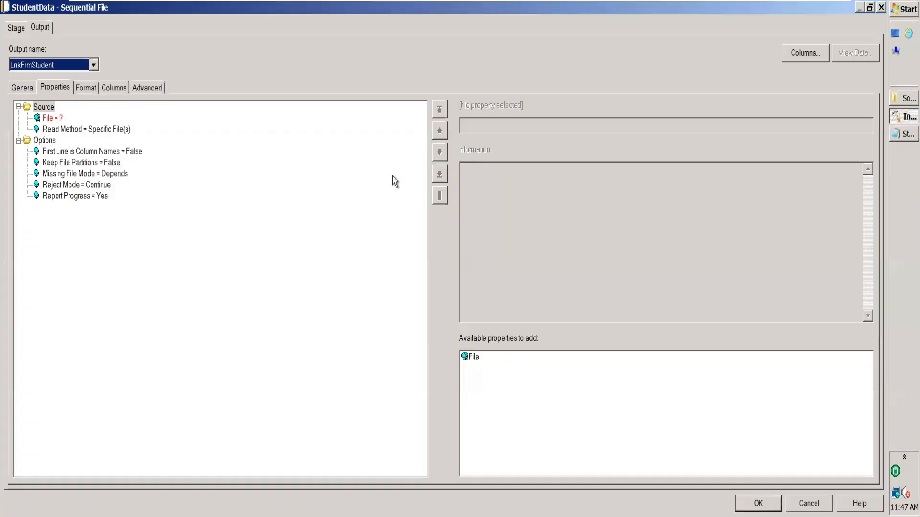
{"action": "left_click", "coordinate": [56, 121]}
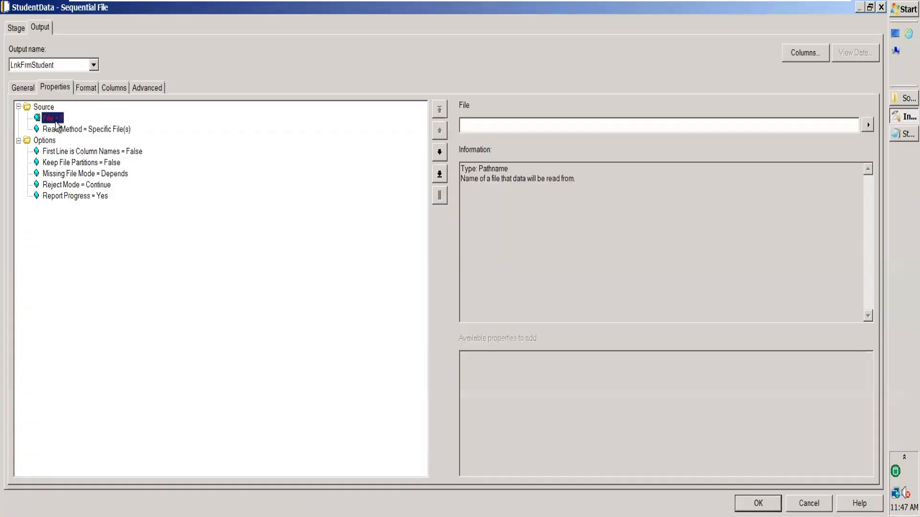
{"action": "left_click", "coordinate": [896, 99]}
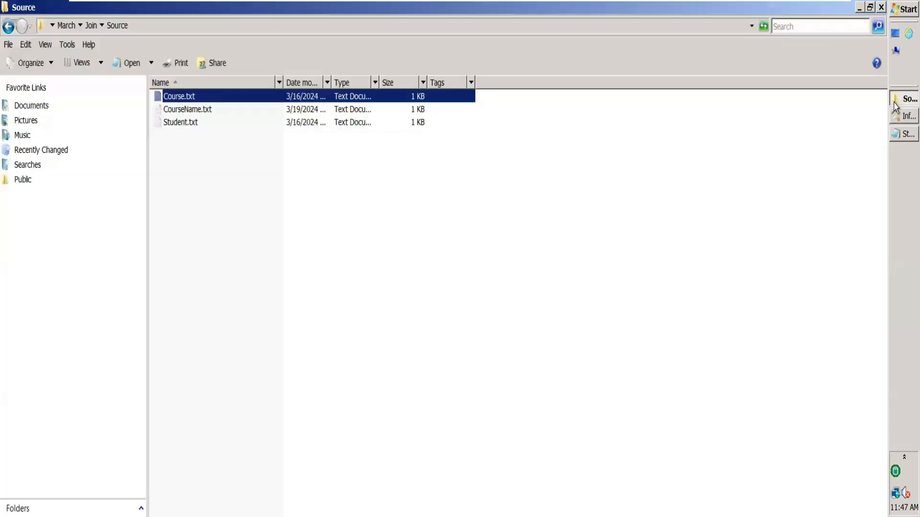
{"action": "left_click", "coordinate": [189, 30]}
{"action": "key", "text": "ctrl+c"}
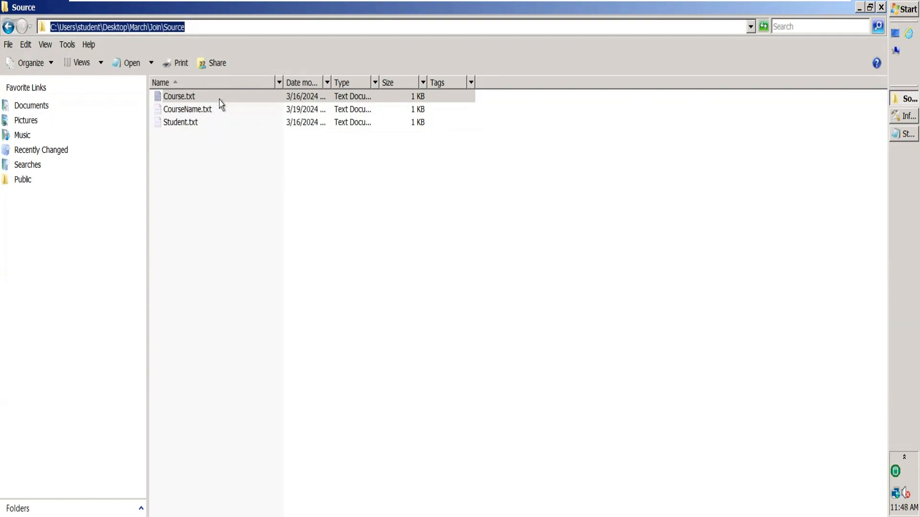
{"action": "left_click", "coordinate": [191, 124]}
{"action": "left_click", "coordinate": [185, 100]}
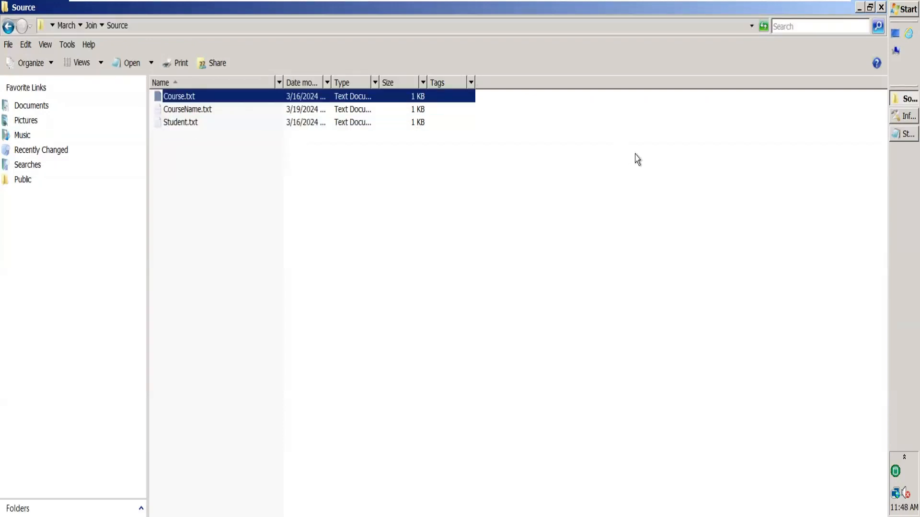
{"action": "left_click", "coordinate": [903, 118]}
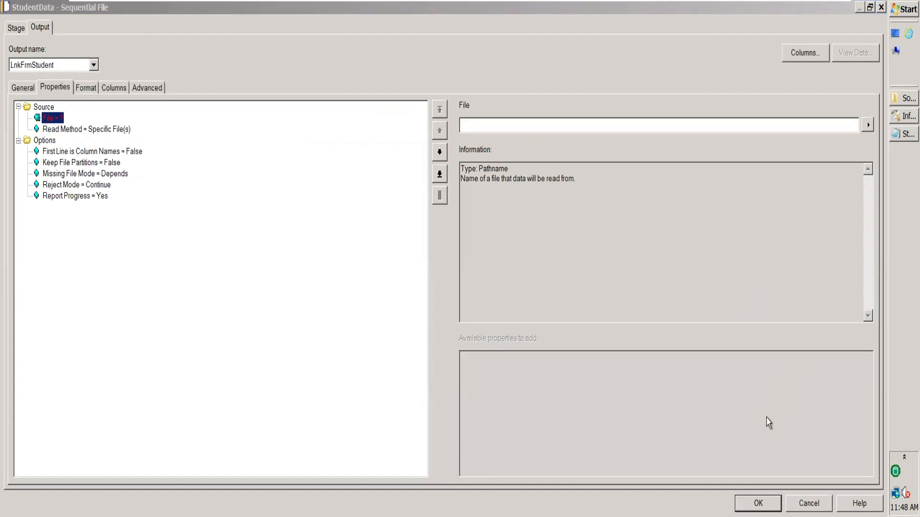
{"action": "left_click", "coordinate": [897, 117]}
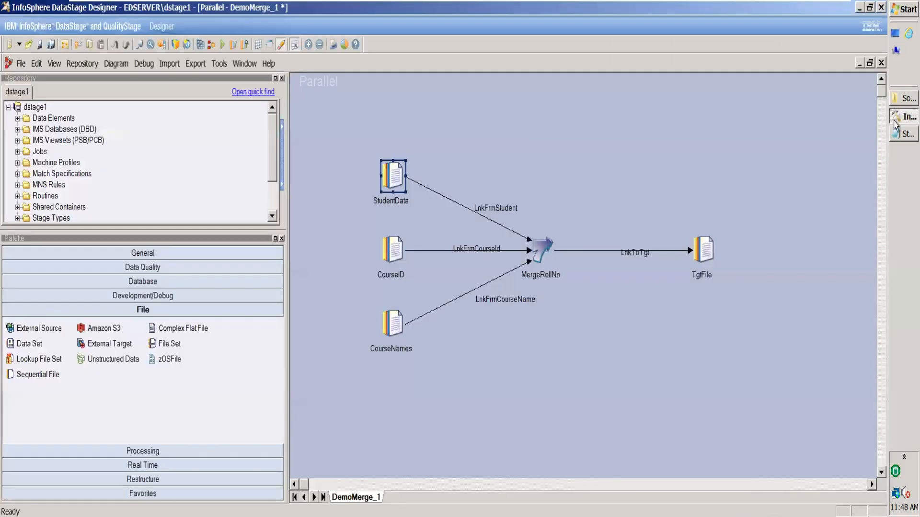
{"action": "left_click", "coordinate": [895, 100]}
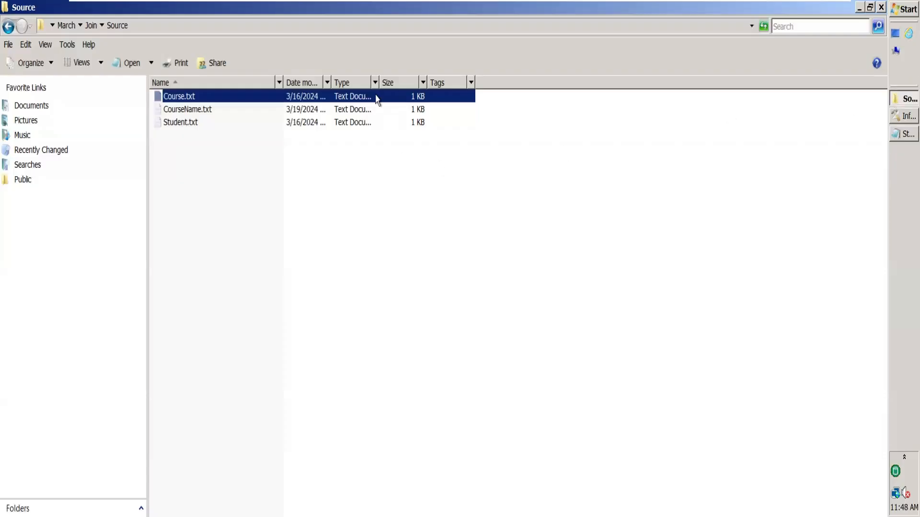
{"action": "left_click", "coordinate": [201, 126]}
{"action": "left_click", "coordinate": [201, 112]}
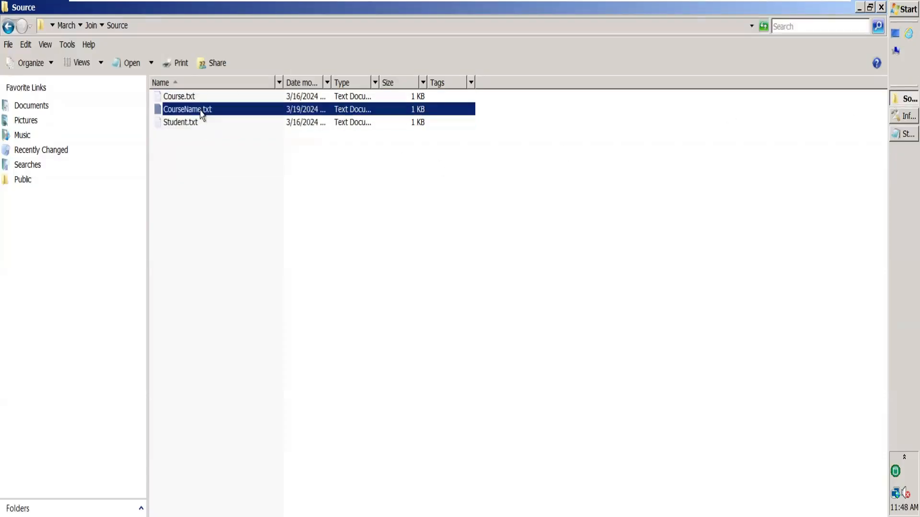
{"action": "left_click", "coordinate": [200, 97]}
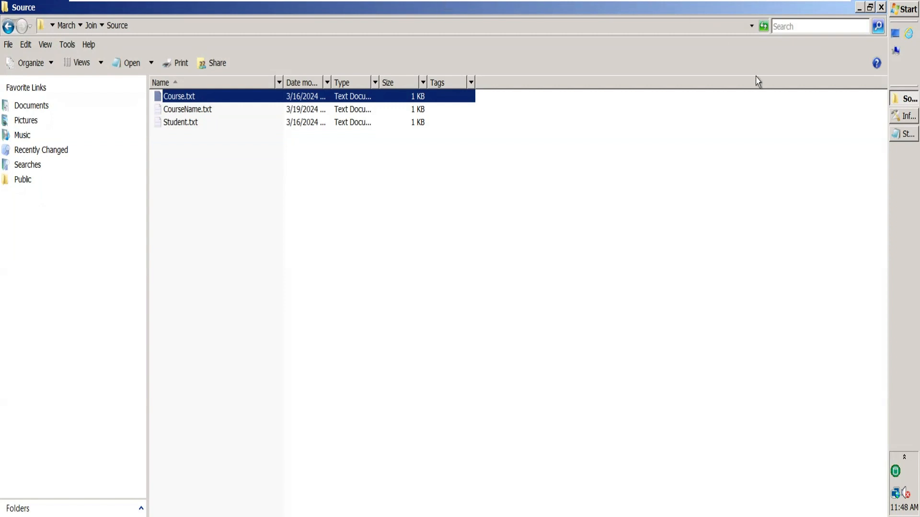
Return to DataStage Designer and set the StudentData stage's source File to C:\Users\student\Desktop\March\Join\Source\Student.txt
{"action": "left_click", "coordinate": [896, 118]}
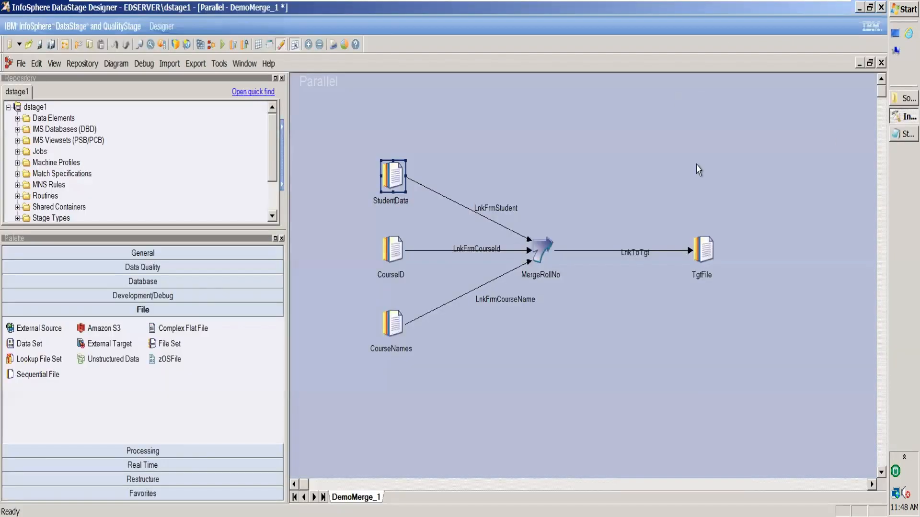
{"action": "double_click", "coordinate": [393, 176]}
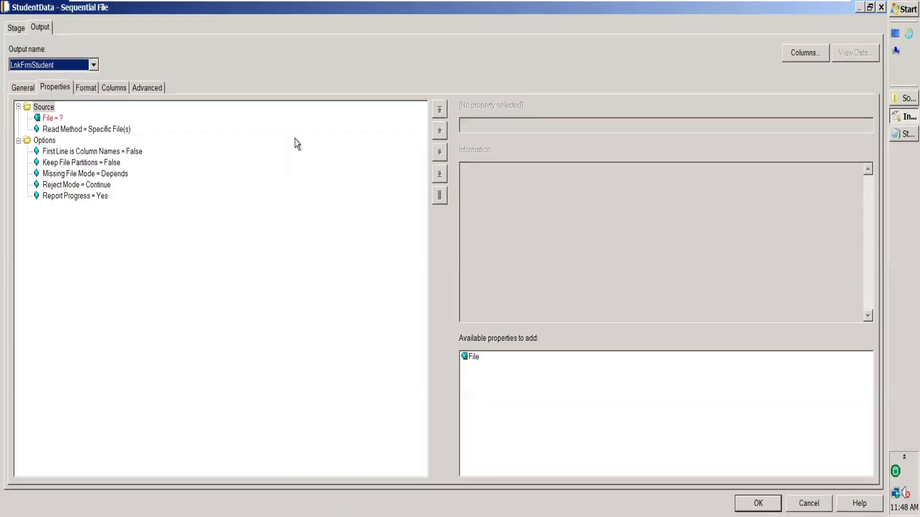
{"action": "left_click", "coordinate": [52, 118]}
{"action": "left_click", "coordinate": [502, 130]}
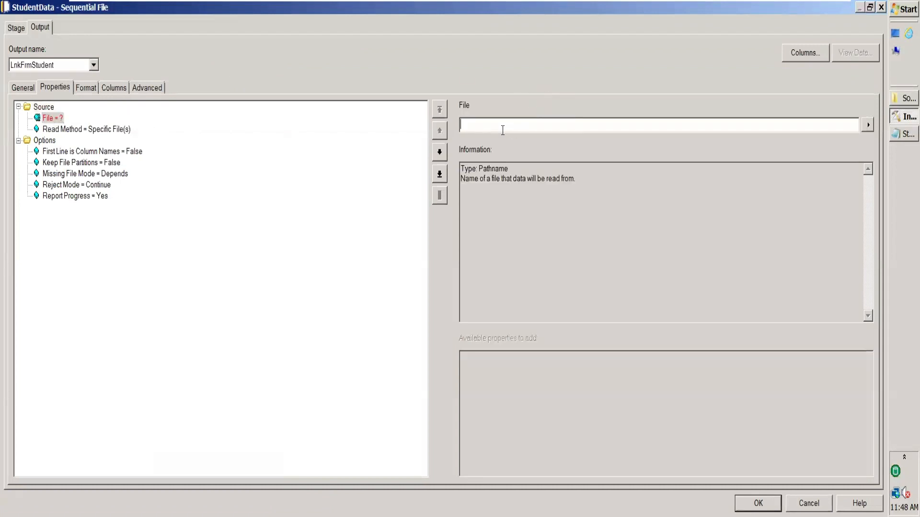
{"action": "key", "text": "ctrl+v"}
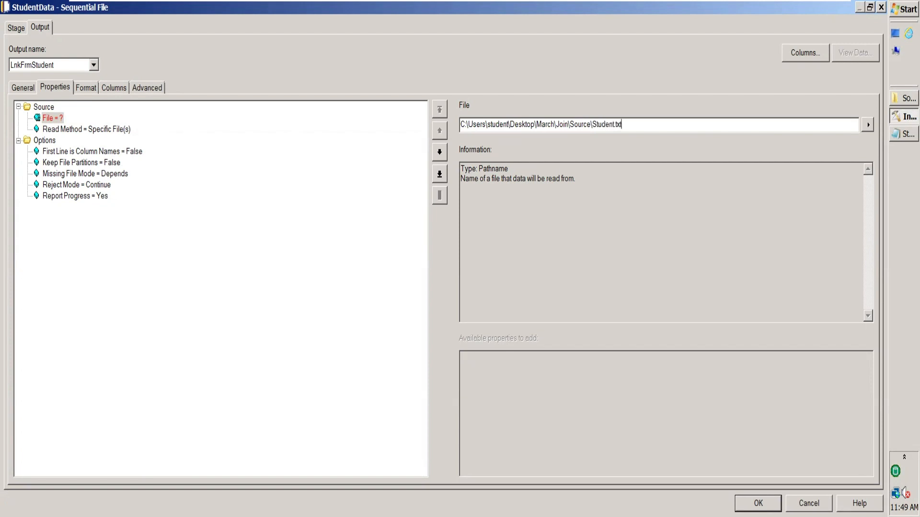
Set the StudentData stage's First Line is Column Names option to True
{"action": "left_click", "coordinate": [135, 152]}
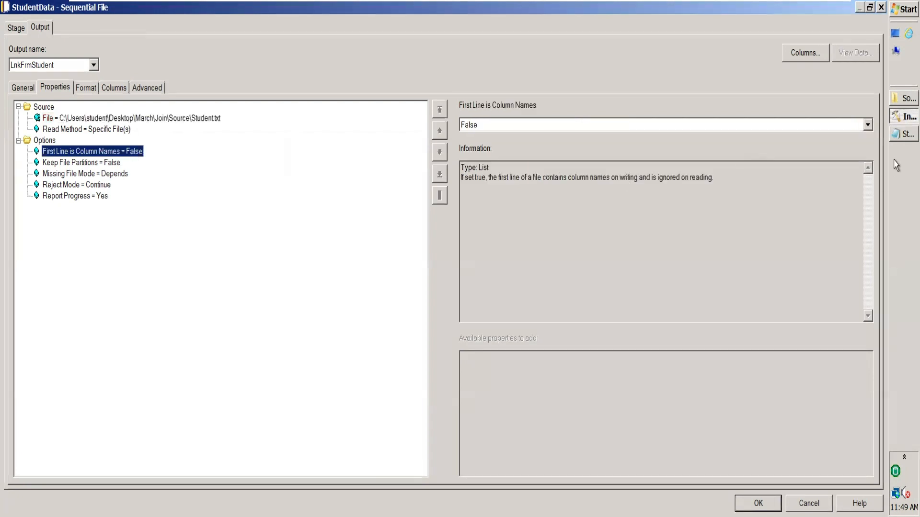
{"action": "left_click", "coordinate": [868, 125]}
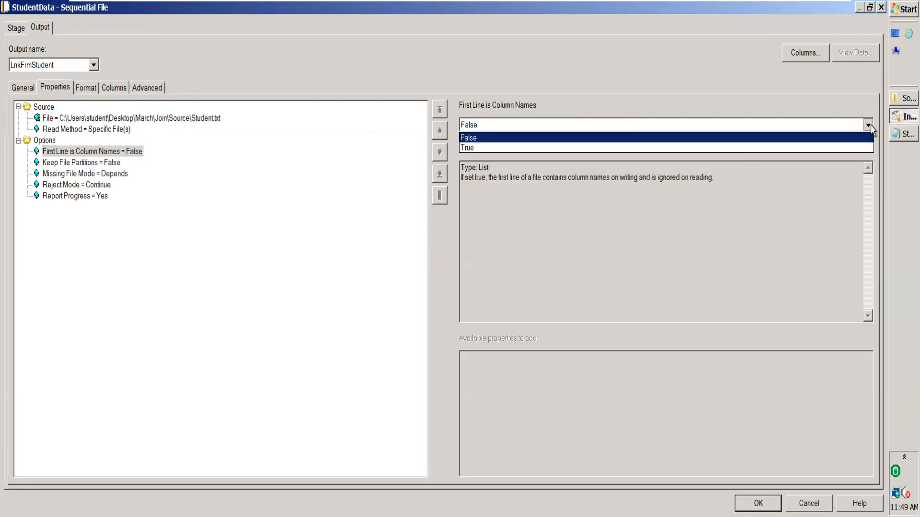
{"action": "left_click", "coordinate": [727, 148]}
Set the StudentData stage's field defaults to Quote none and Delimiter tab, and apply the stage changes
{"action": "left_click", "coordinate": [86, 88]}
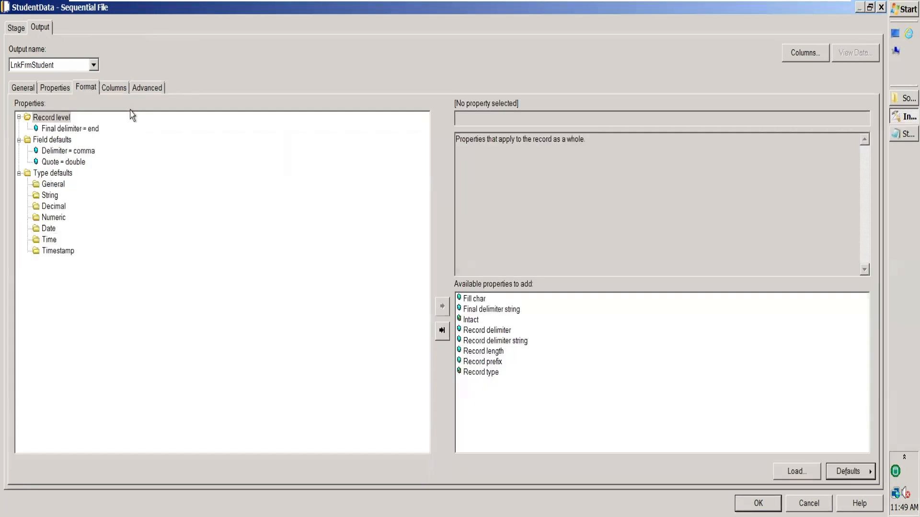
{"action": "left_click", "coordinate": [75, 161]}
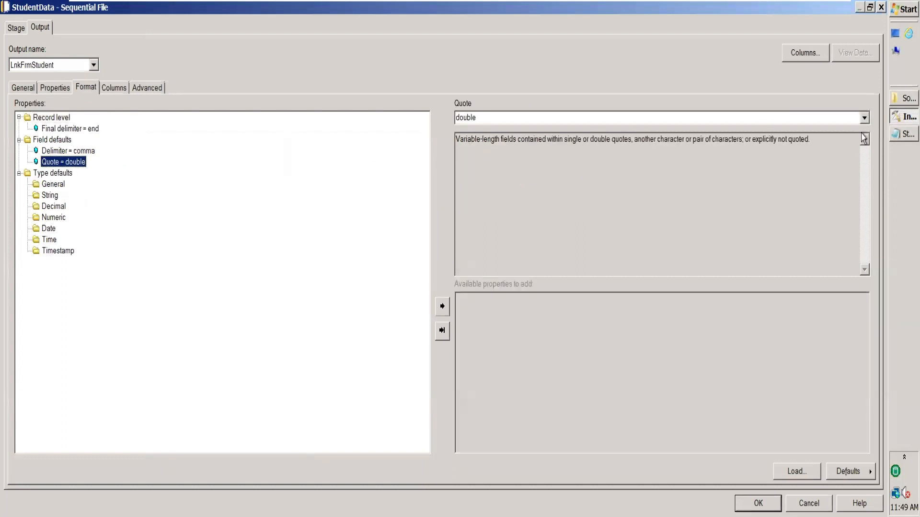
{"action": "left_click", "coordinate": [864, 118]}
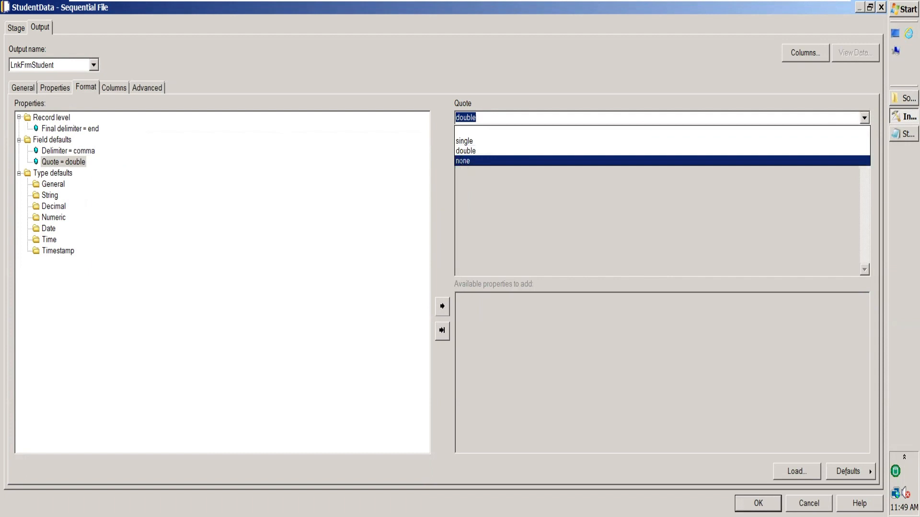
{"action": "left_click", "coordinate": [470, 161]}
{"action": "left_click", "coordinate": [76, 151]}
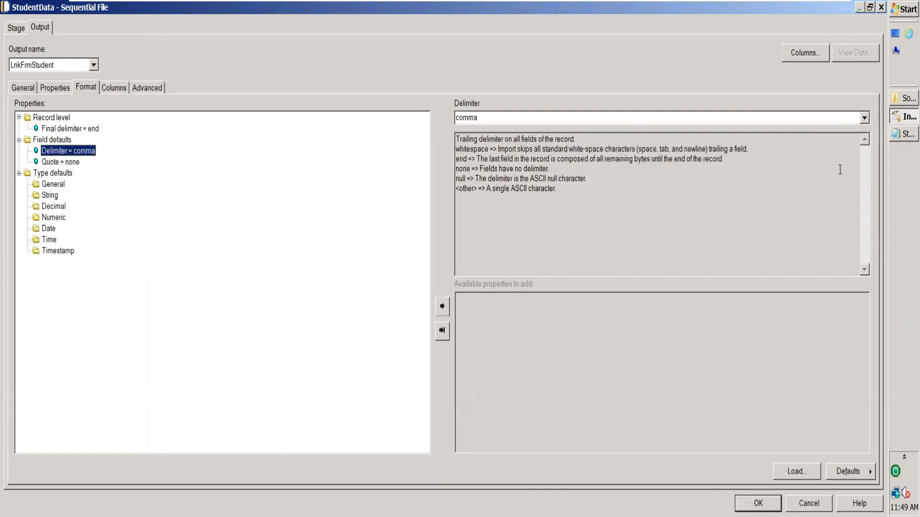
{"action": "left_click", "coordinate": [865, 118]}
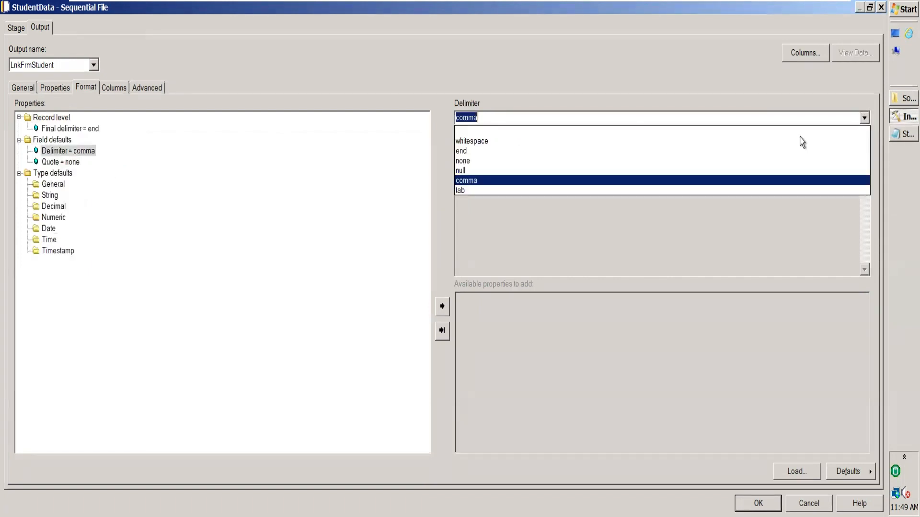
{"action": "left_click", "coordinate": [529, 192]}
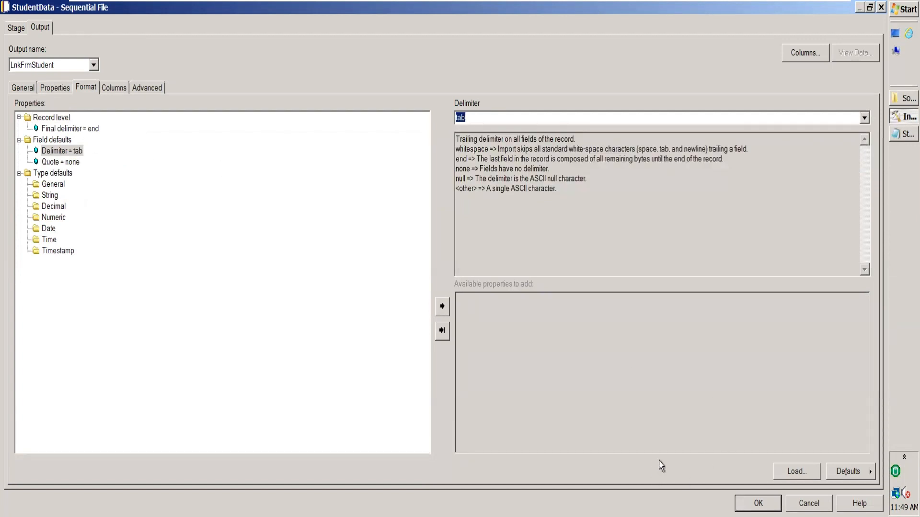
{"action": "key", "text": "Return"}
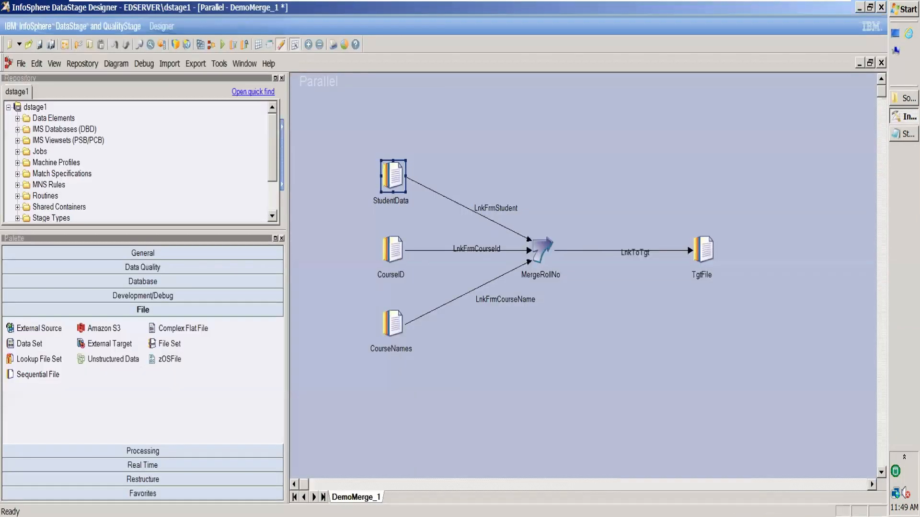
Open the DemoLookup_March job from the March folder under Jobs in the repository
{"action": "left_click", "coordinate": [274, 217]}
{"action": "left_click", "coordinate": [275, 217]}
{"action": "left_click", "coordinate": [274, 217]}
{"action": "left_click", "coordinate": [274, 217]}
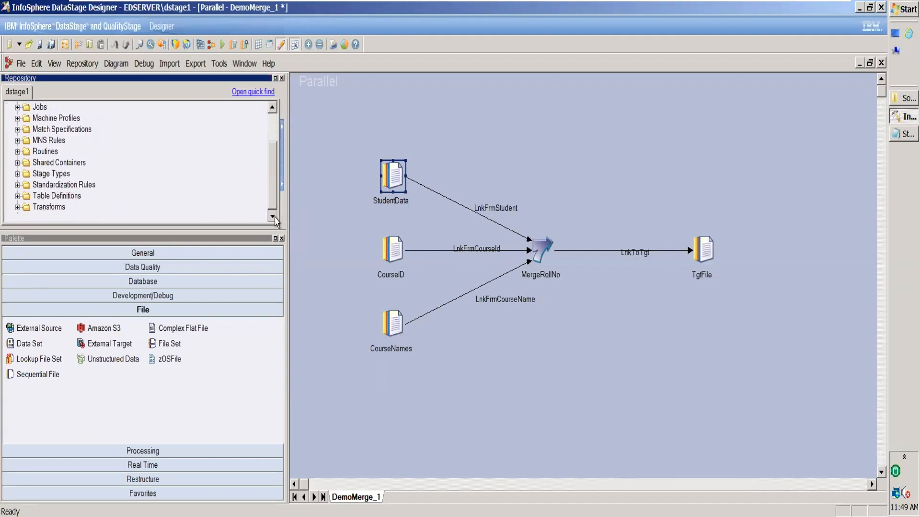
{"action": "left_click", "coordinate": [17, 107]}
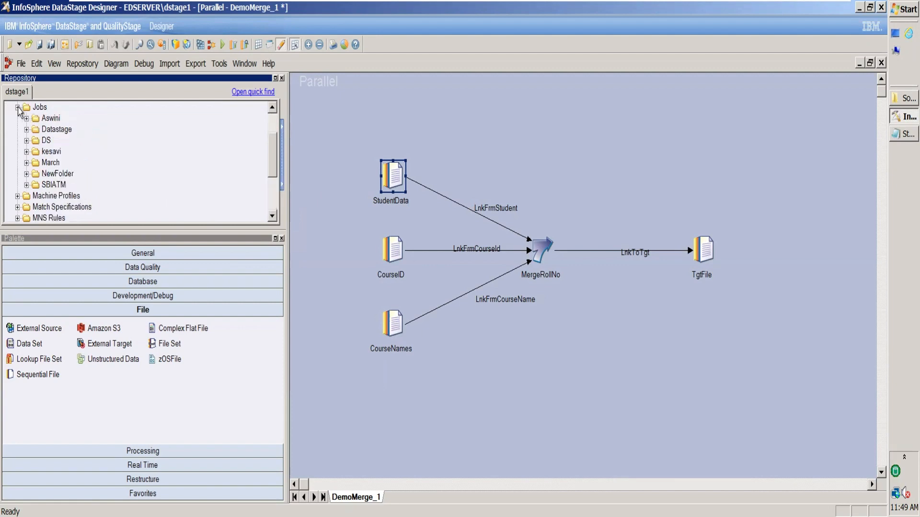
{"action": "left_click", "coordinate": [27, 162]}
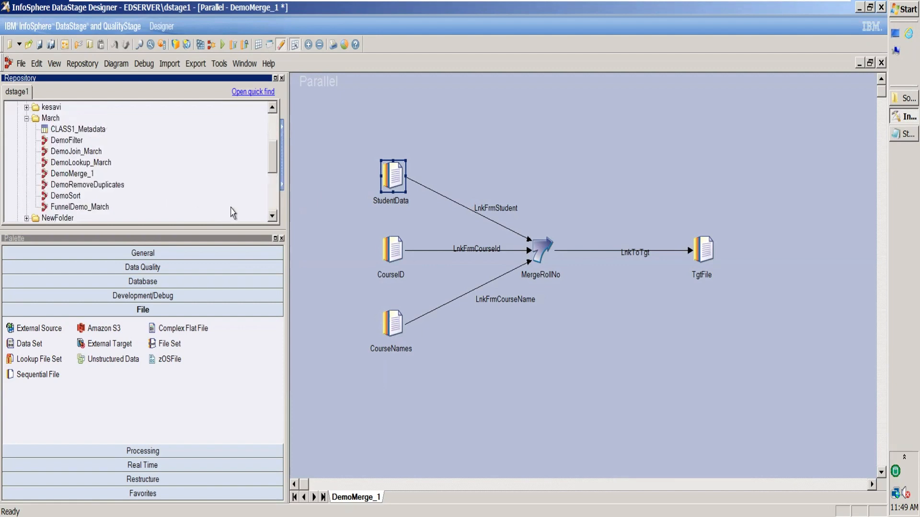
{"action": "double_click", "coordinate": [81, 164]}
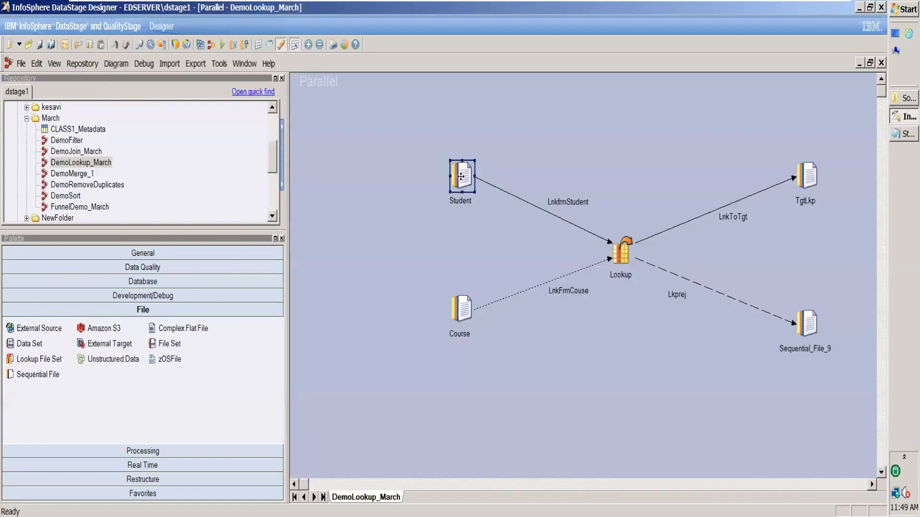
Save the Student stage's columns as table definition StudentColumns in \Jobs\March, and close the DemoLookup_March job
{"action": "double_click", "coordinate": [460, 177]}
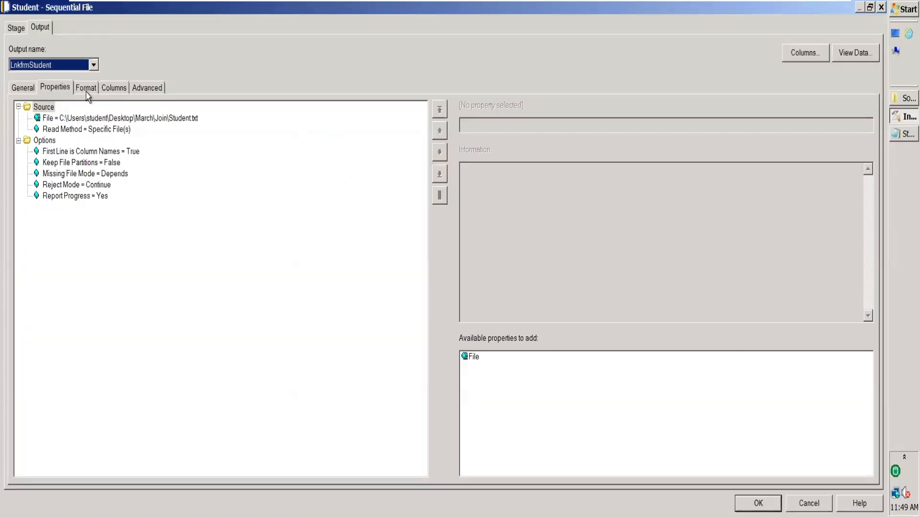
{"action": "left_click", "coordinate": [85, 91]}
{"action": "left_click", "coordinate": [111, 90]}
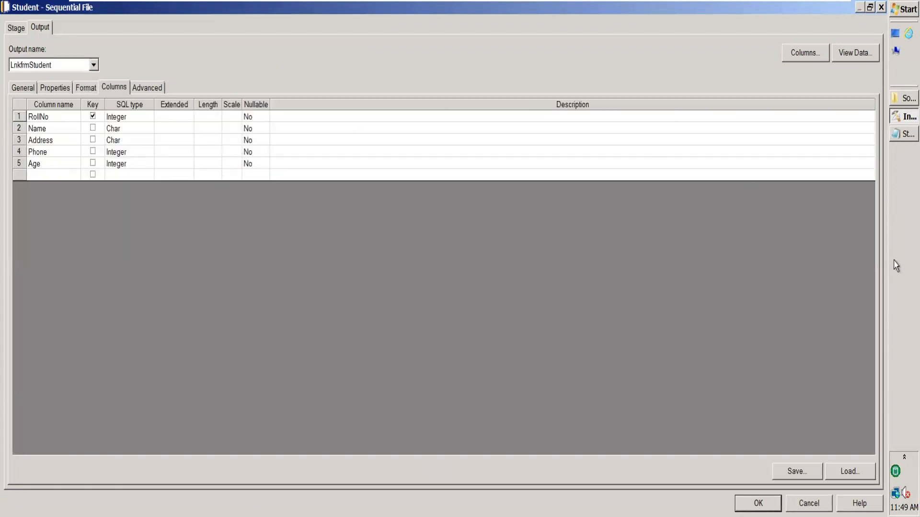
{"action": "left_click", "coordinate": [797, 472]}
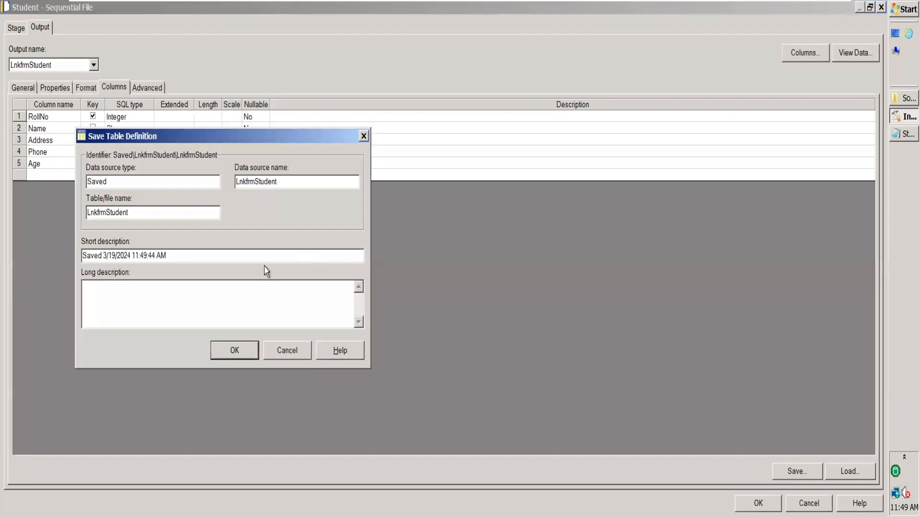
{"action": "left_click", "coordinate": [235, 351]}
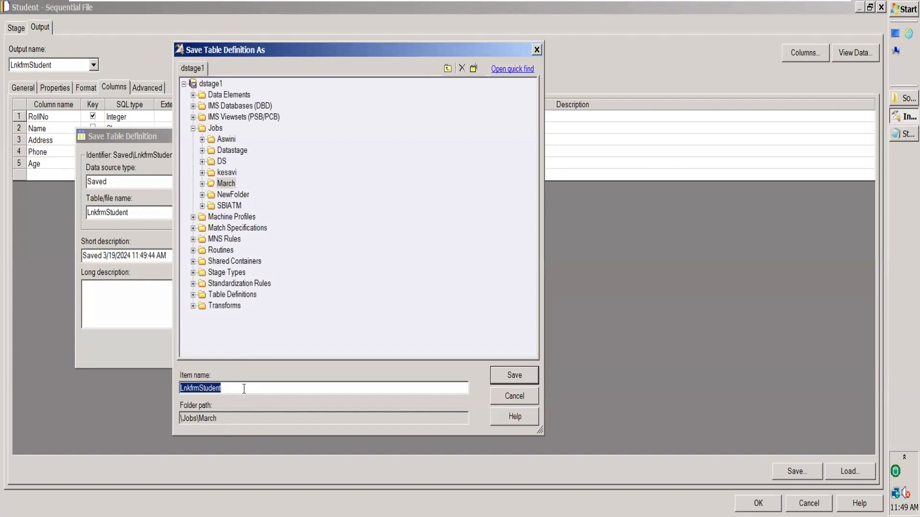
{"action": "type", "text": "St"}
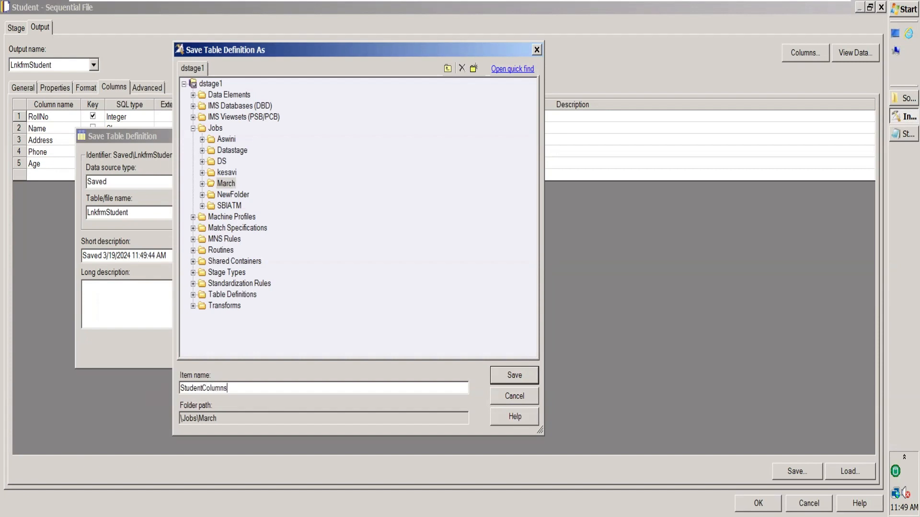
{"action": "key", "text": "Return"}
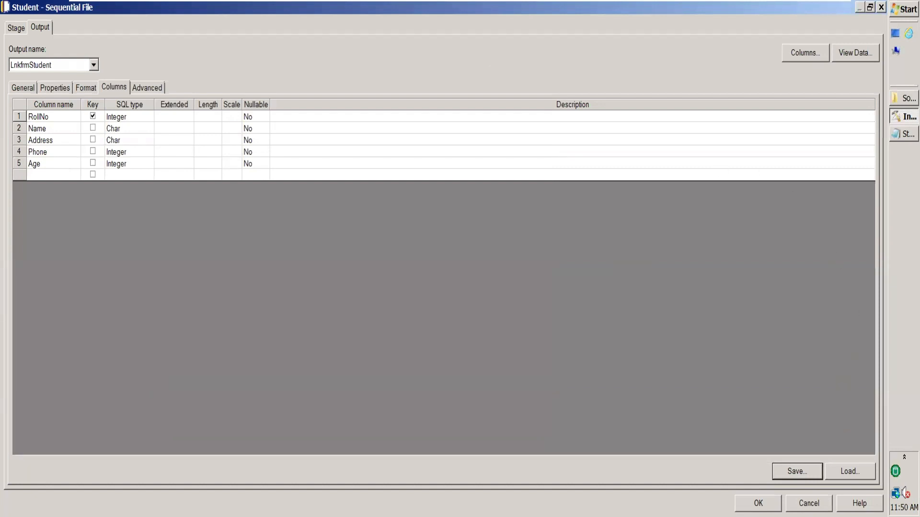
{"action": "left_click", "coordinate": [809, 504]}
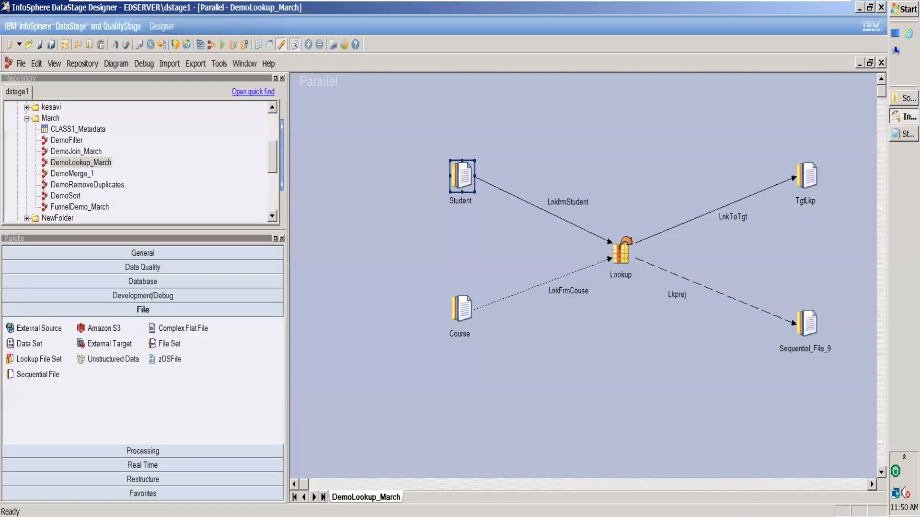
{"action": "left_click", "coordinate": [881, 62]}
Choose the StudentColumns table definition from the March folder to load into the StudentData stage's columns
{"action": "double_click", "coordinate": [398, 177]}
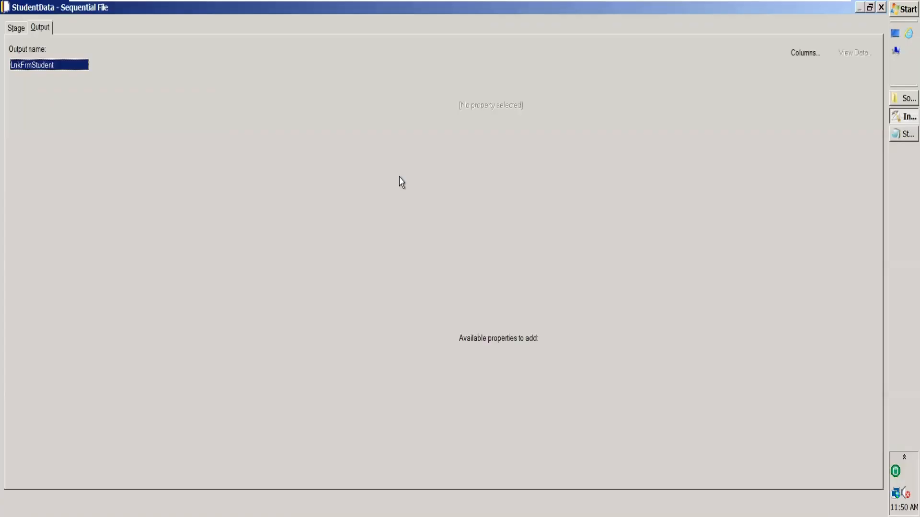
{"action": "left_click", "coordinate": [115, 88]}
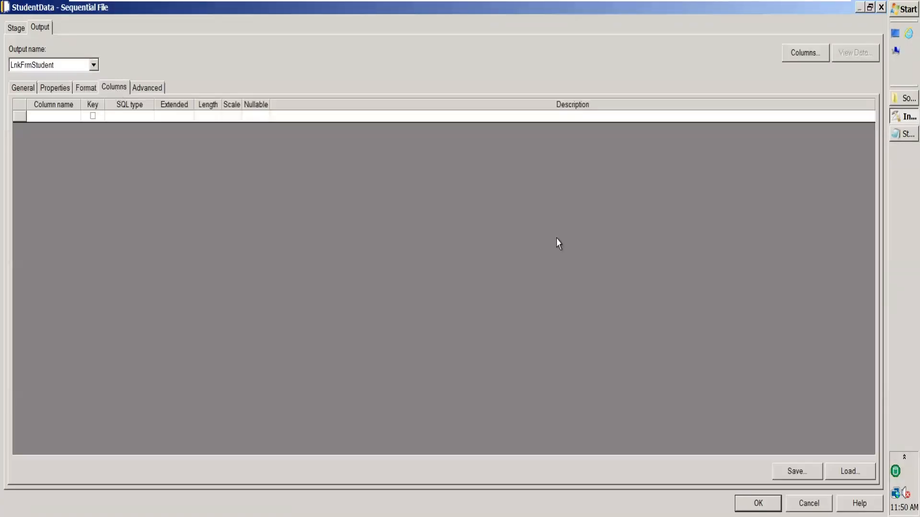
{"action": "left_click", "coordinate": [849, 472]}
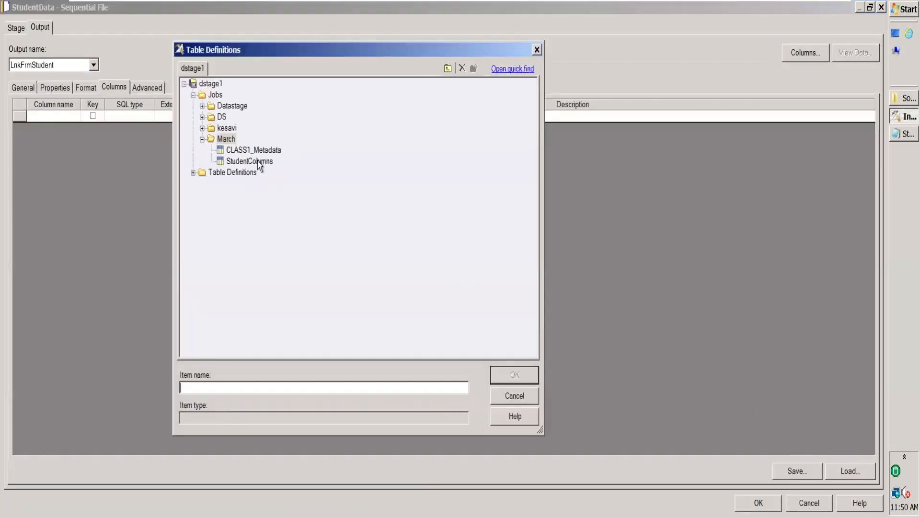
{"action": "left_click", "coordinate": [259, 165]}
{"action": "double_click", "coordinate": [259, 162]}
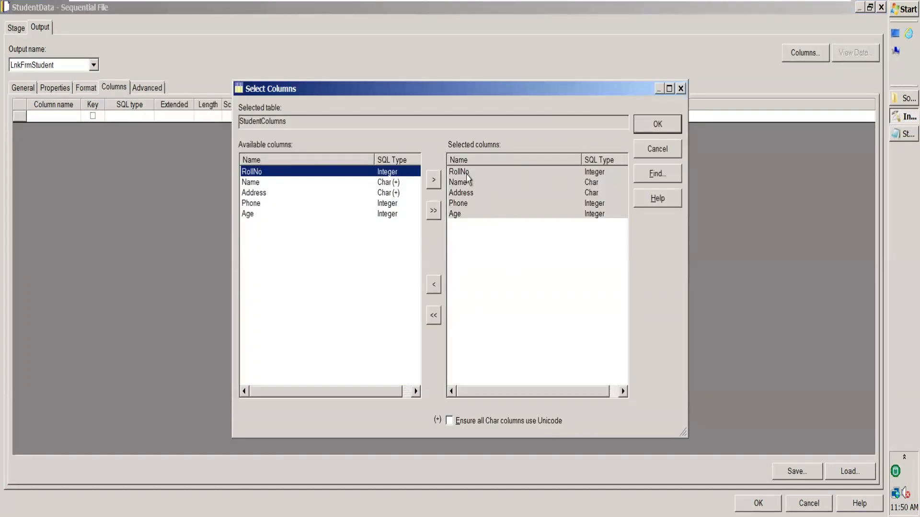
Clear the selected columns, reselect RollNo, Name and all the remaining columns, and load them into the StudentData stage
{"action": "left_click", "coordinate": [434, 317]}
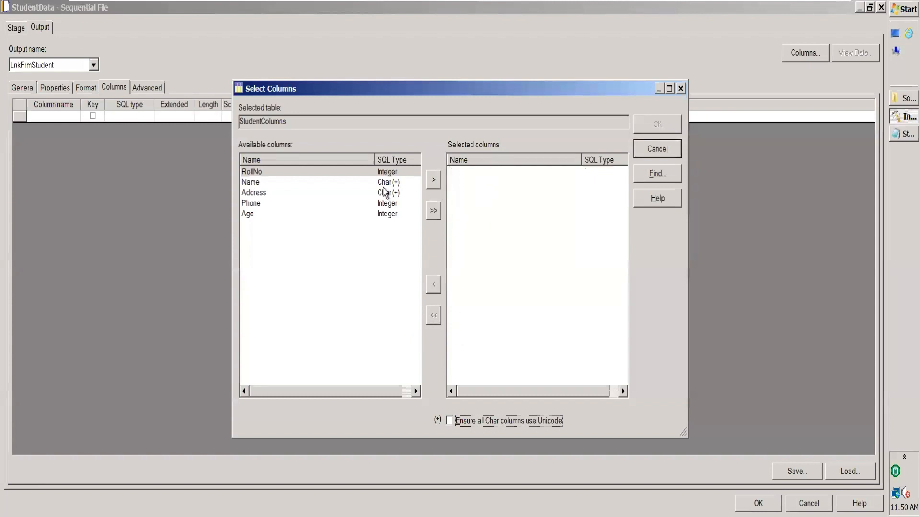
{"action": "left_click", "coordinate": [394, 174]}
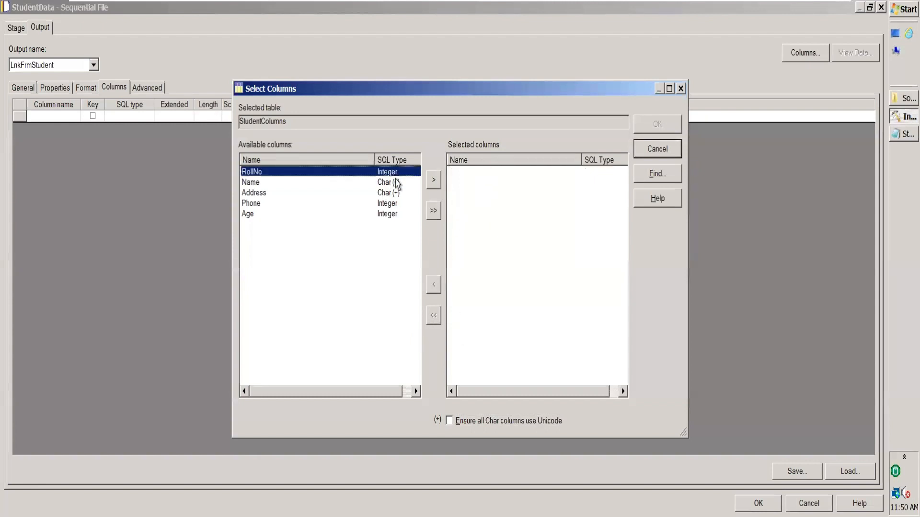
{"action": "left_click", "coordinate": [434, 180]}
{"action": "left_click", "coordinate": [398, 184]}
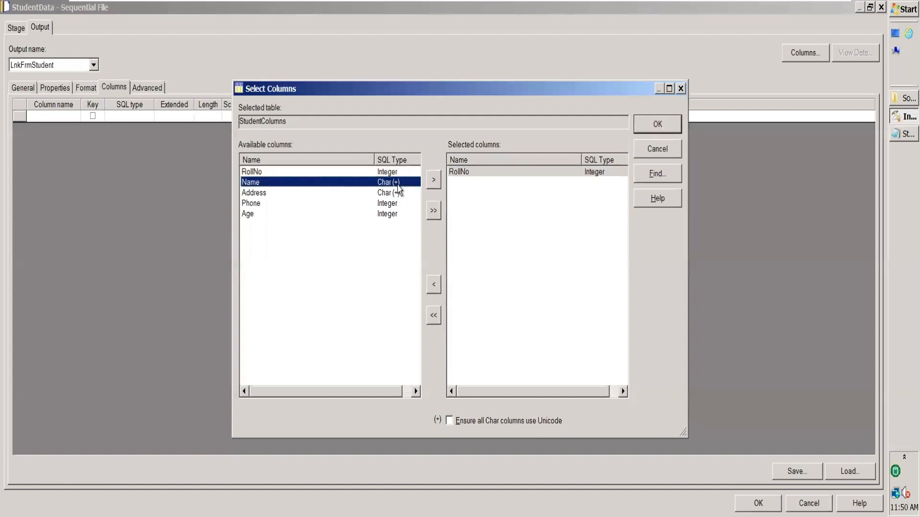
{"action": "left_click", "coordinate": [434, 182]}
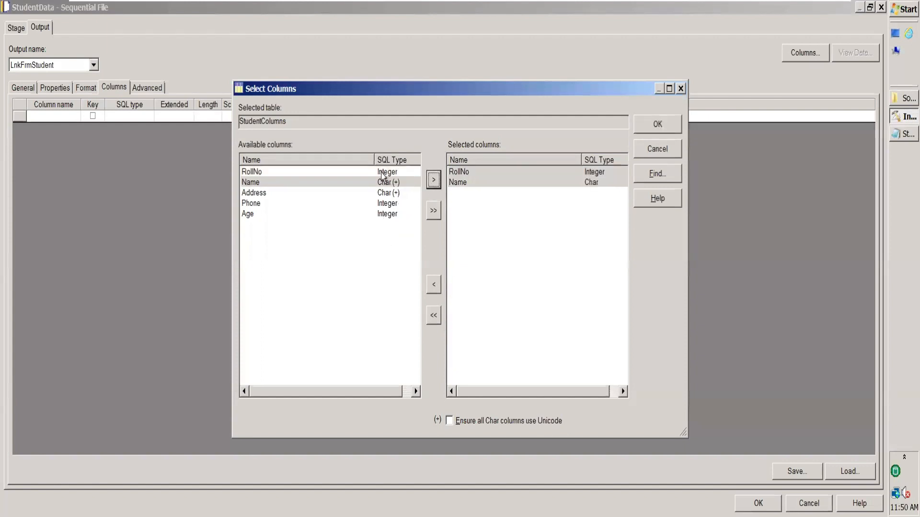
{"action": "left_click", "coordinate": [435, 215]}
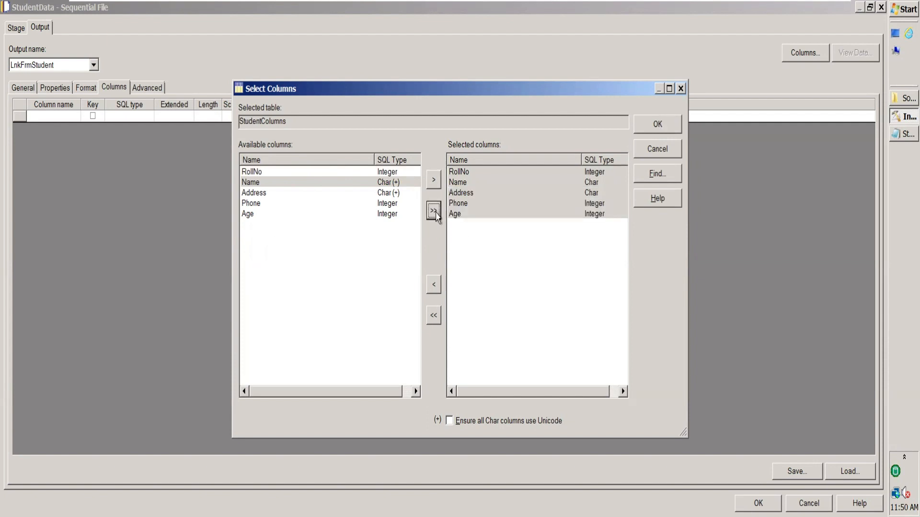
{"action": "left_click", "coordinate": [665, 129]}
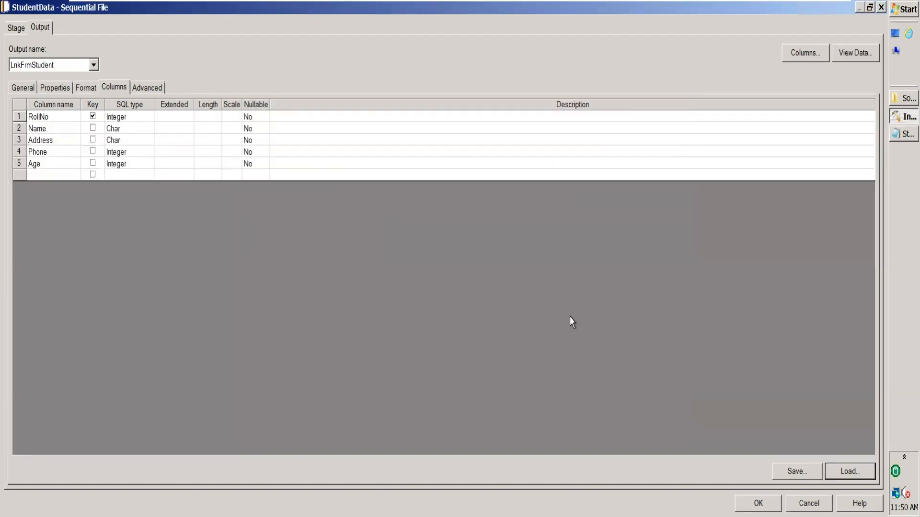
Preview the StudentData stage's source data with the default settings, and apply the stage changes
{"action": "left_click", "coordinate": [855, 54]}
{"action": "left_click", "coordinate": [550, 227]}
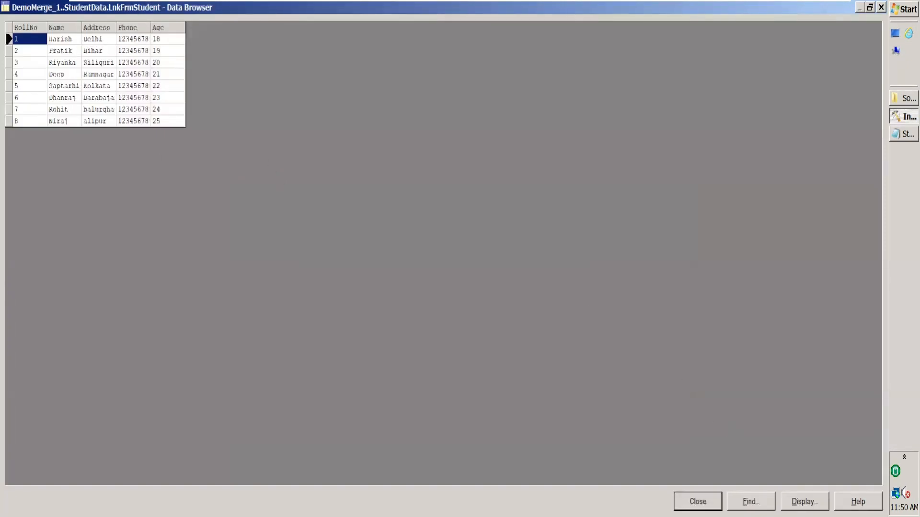
{"action": "left_click", "coordinate": [698, 501]}
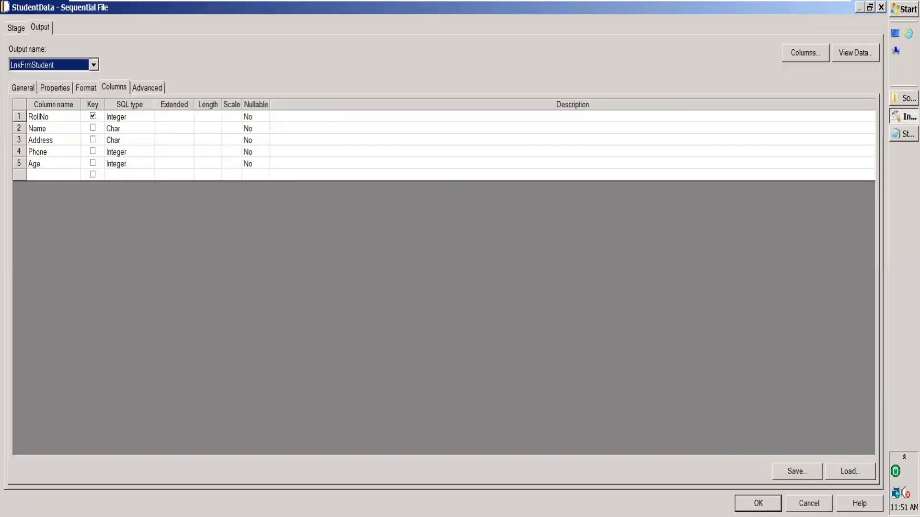
{"action": "left_click", "coordinate": [757, 503]}
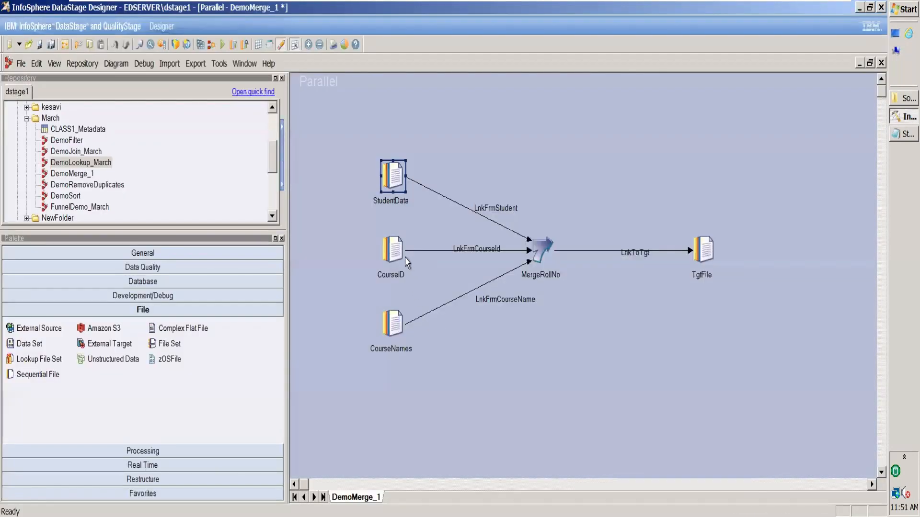
Set the CourseID stage's source File to C:\Users\student\Desktop\March\Join\Source\Course.txt
{"action": "double_click", "coordinate": [393, 249]}
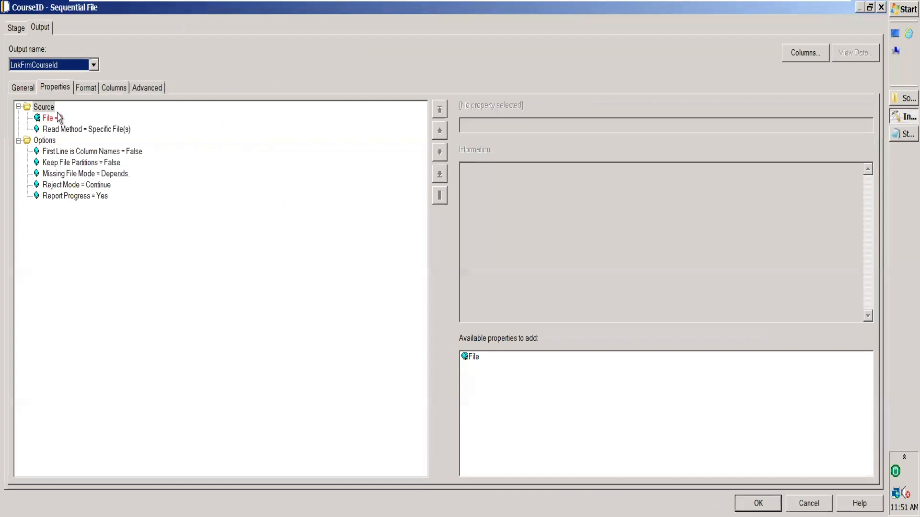
{"action": "left_click", "coordinate": [506, 124]}
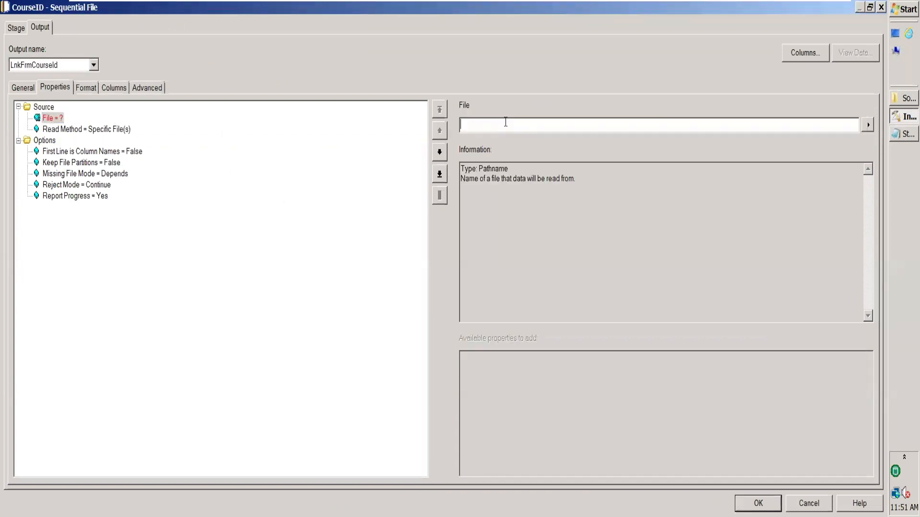
{"action": "type", "text": "C:\\Users\\student\\Desktop\\March\\Join\\Source"}
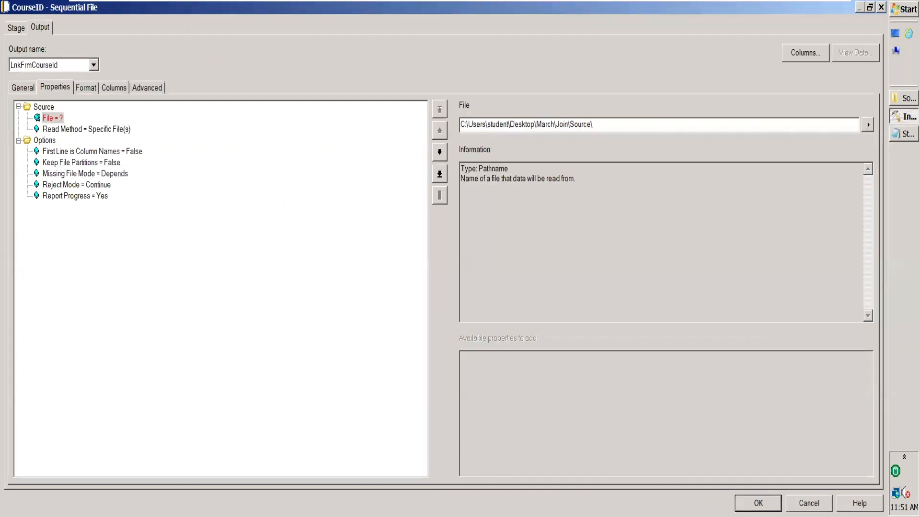
Set First Line is Column Names to True for the CourseID stage's source file
{"action": "left_click", "coordinate": [111, 151]}
{"action": "left_click", "coordinate": [868, 124]}
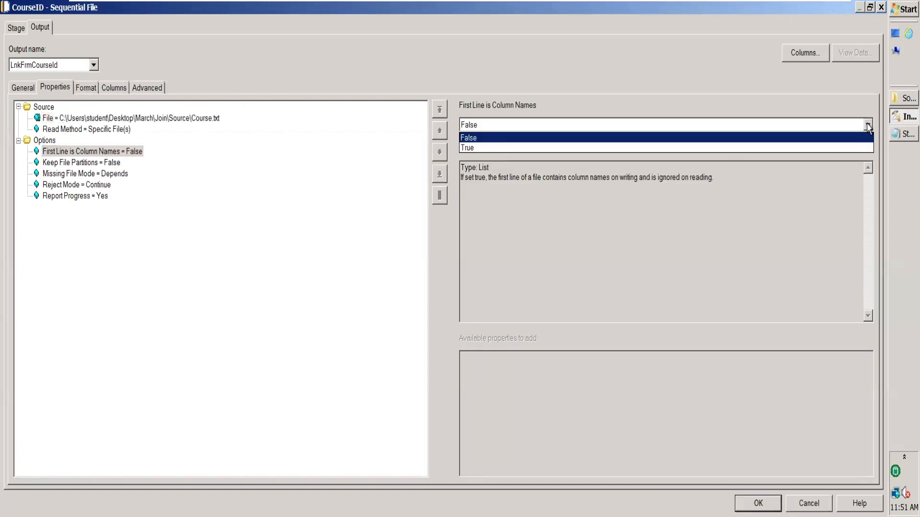
{"action": "left_click", "coordinate": [615, 147]}
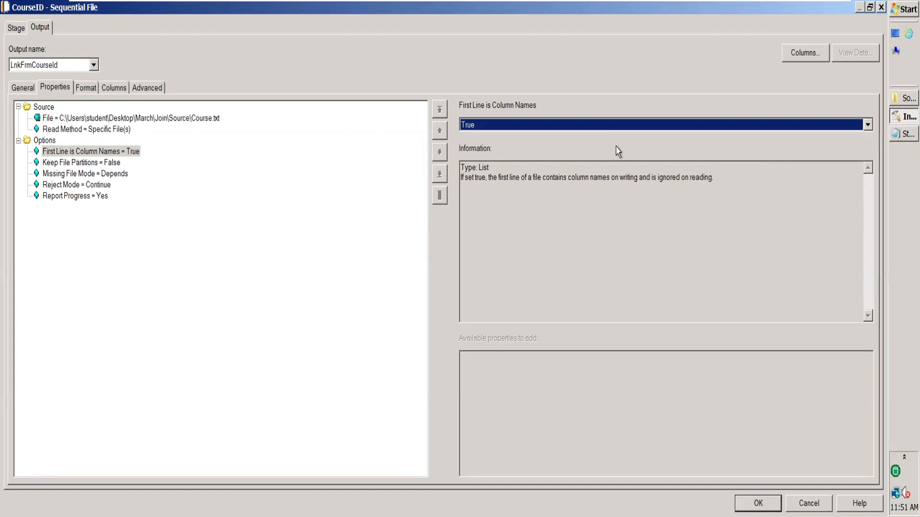
Set the CourseID stage's field format defaults to a tab Delimiter and Quote none
{"action": "left_click", "coordinate": [89, 88]}
{"action": "left_click", "coordinate": [88, 129]}
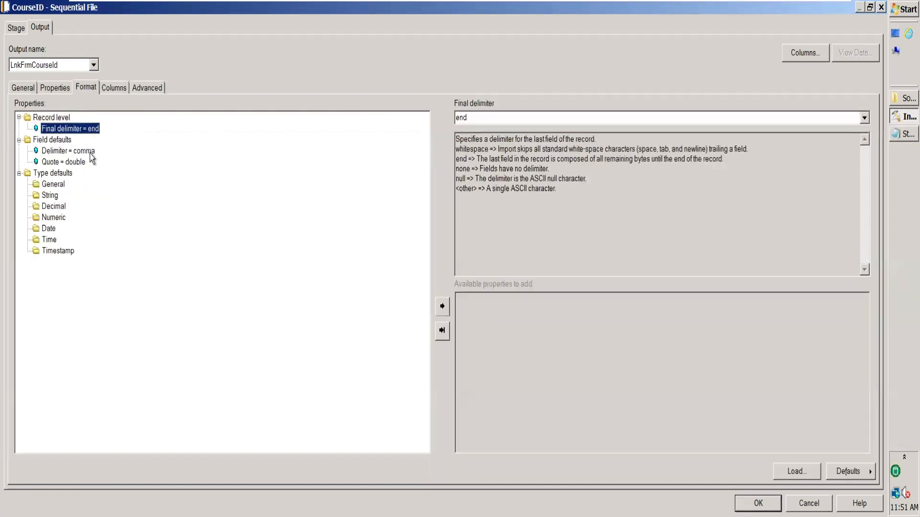
{"action": "left_click", "coordinate": [81, 151]}
{"action": "left_click", "coordinate": [508, 121]}
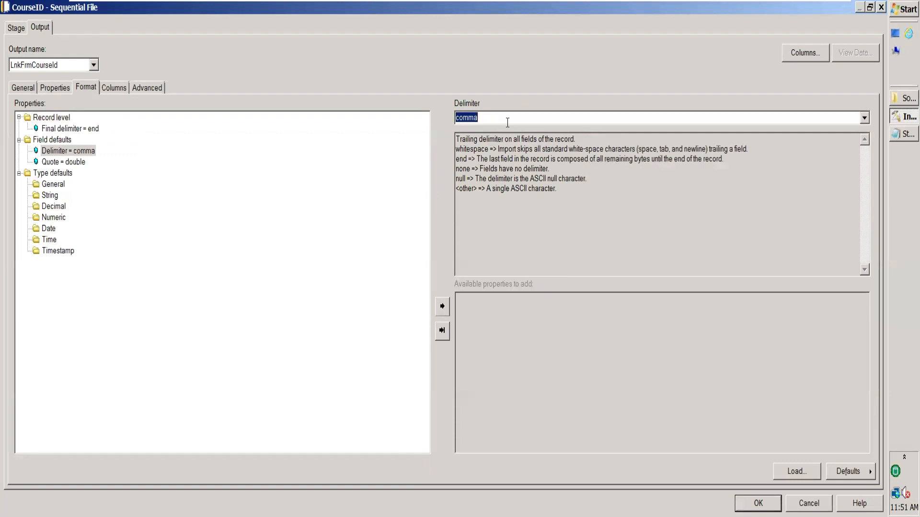
{"action": "left_click", "coordinate": [865, 118]}
{"action": "left_click", "coordinate": [526, 191]}
{"action": "left_click", "coordinate": [69, 163]}
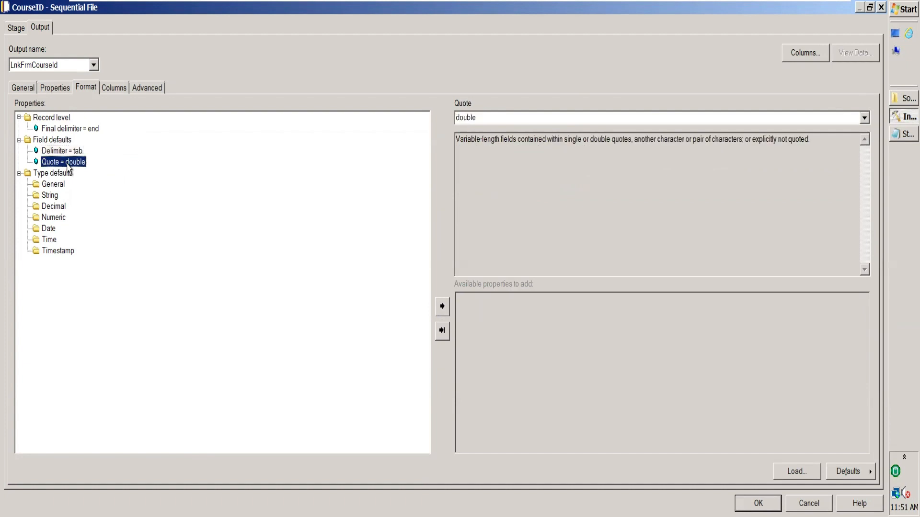
{"action": "left_click", "coordinate": [865, 117]}
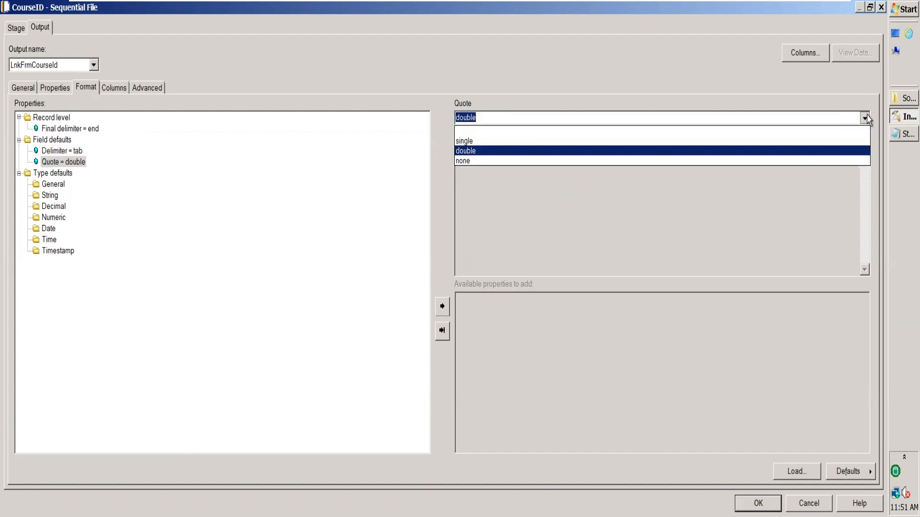
{"action": "left_click", "coordinate": [581, 162]}
Check the column headers in Course.txt for the CourseID stage's empty column list, and close the file and its Source folder
{"action": "left_click", "coordinate": [116, 88]}
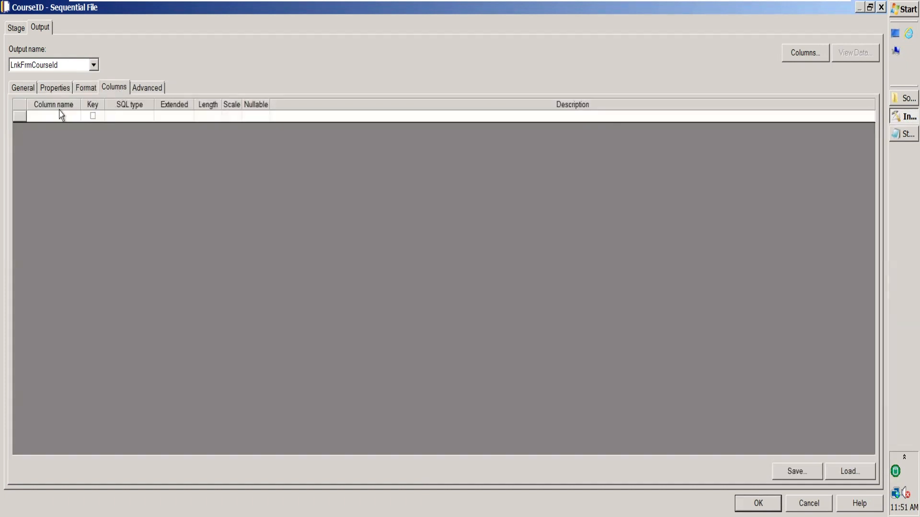
{"action": "left_click", "coordinate": [61, 115]}
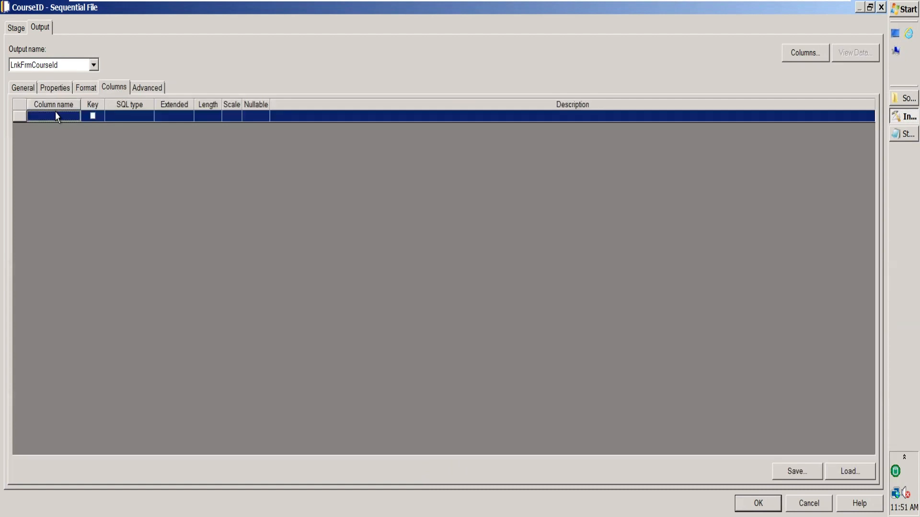
{"action": "left_click", "coordinate": [895, 98]}
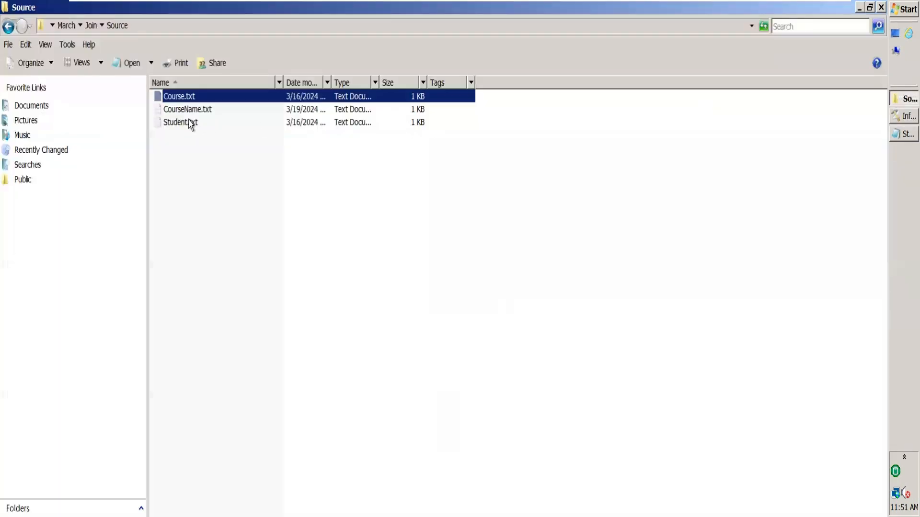
{"action": "double_click", "coordinate": [203, 95]}
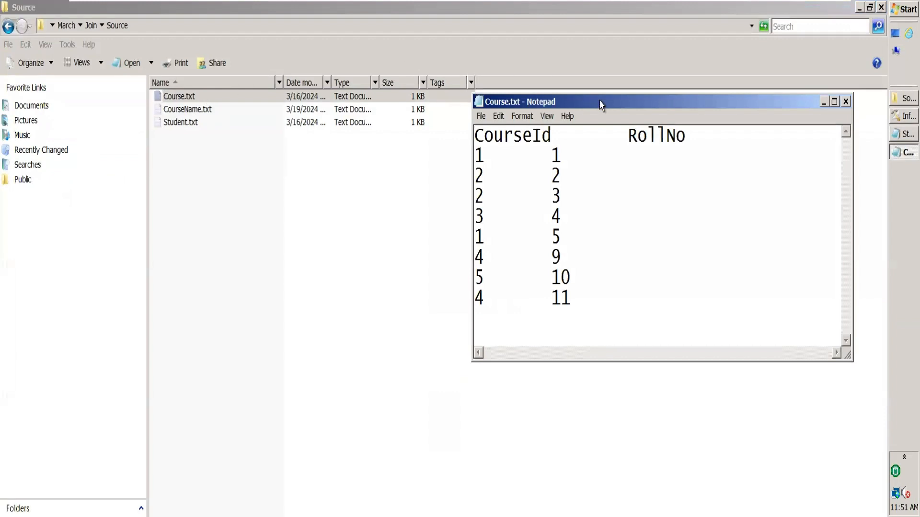
{"action": "left_click", "coordinate": [846, 101]}
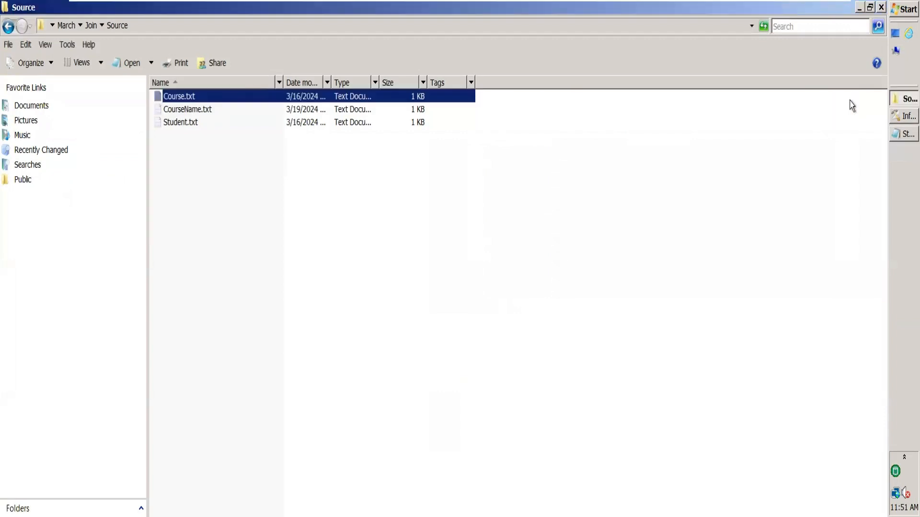
{"action": "left_click", "coordinate": [881, 7]}
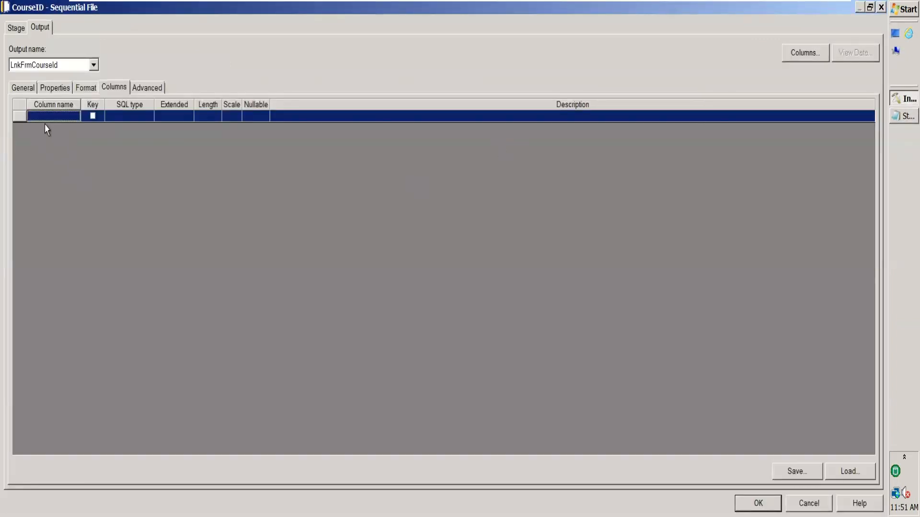
Add the columns CourseId and RollNo to the CourseID stage's output columns
{"action": "left_click", "coordinate": [63, 115]}
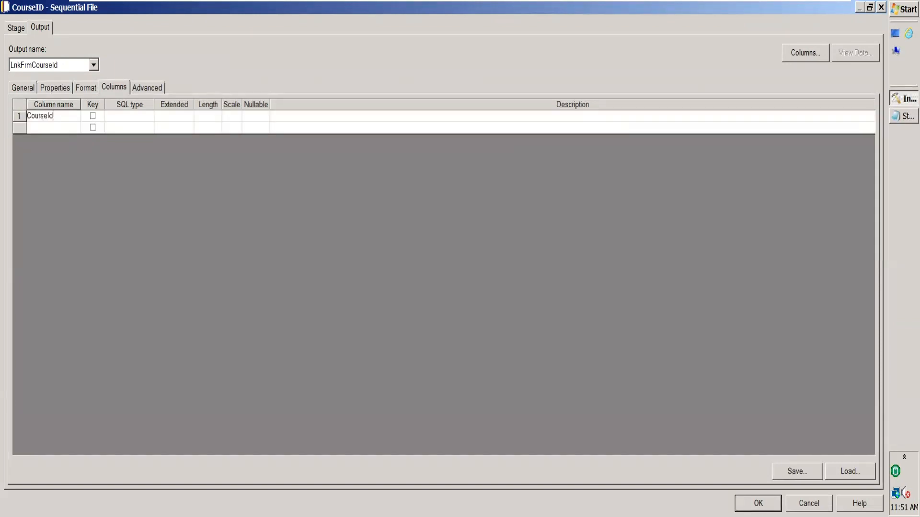
{"action": "key", "text": "Return"}
{"action": "type", "text": "RollNo"}
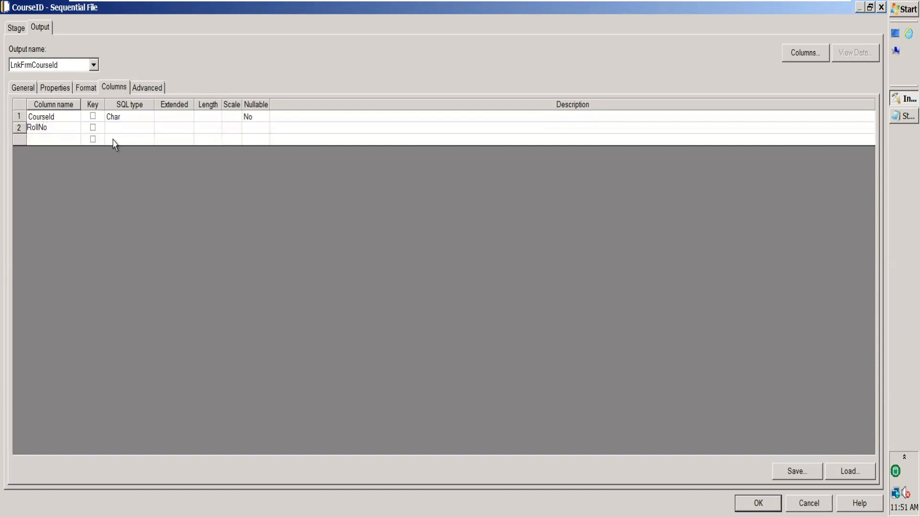
{"action": "key", "text": "Return"}
Set the SQL type of the CourseId and RollNo columns to Integer, and apply the CourseID stage changes
{"action": "left_click", "coordinate": [137, 119]}
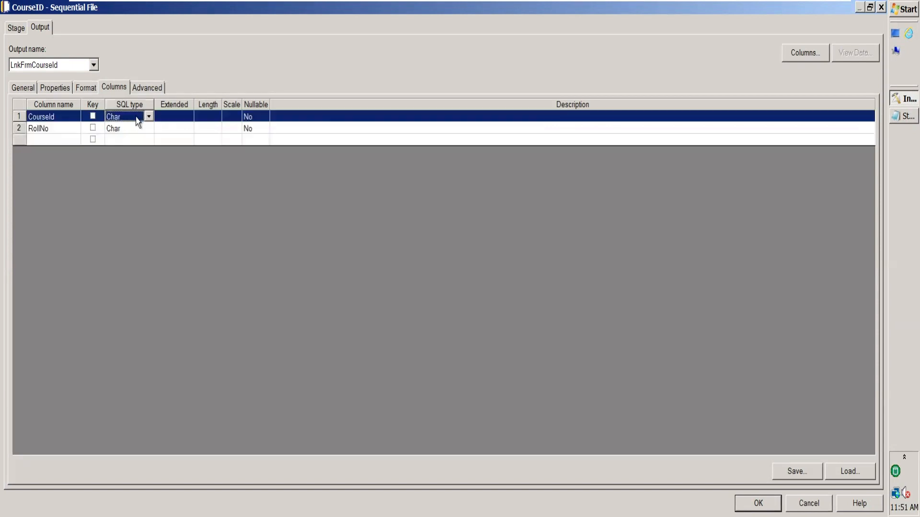
{"action": "key", "text": "i"}
{"action": "left_click", "coordinate": [127, 134]}
{"action": "key", "text": "i"}
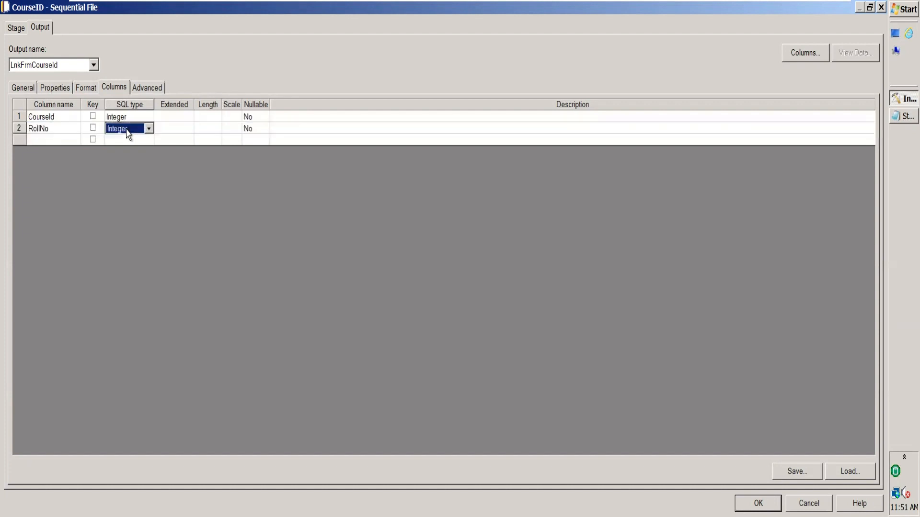
{"action": "left_click", "coordinate": [698, 128]}
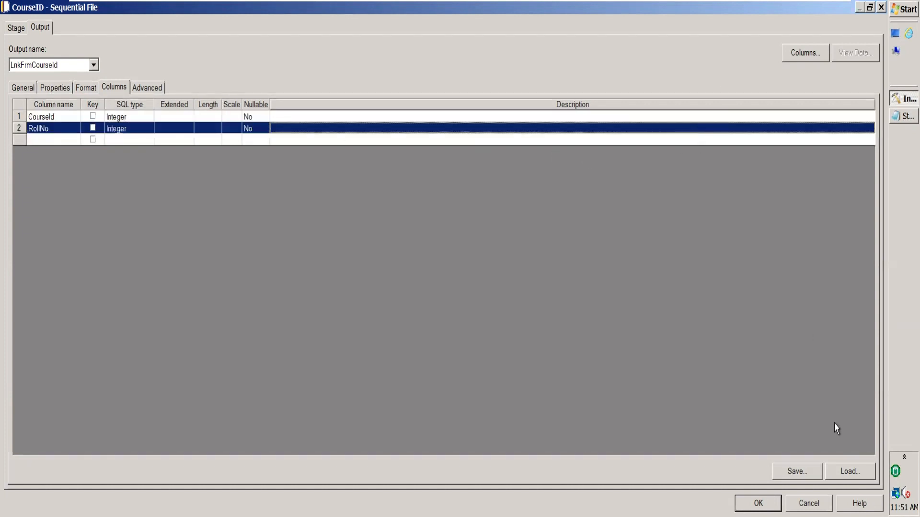
{"action": "left_click", "coordinate": [803, 473]}
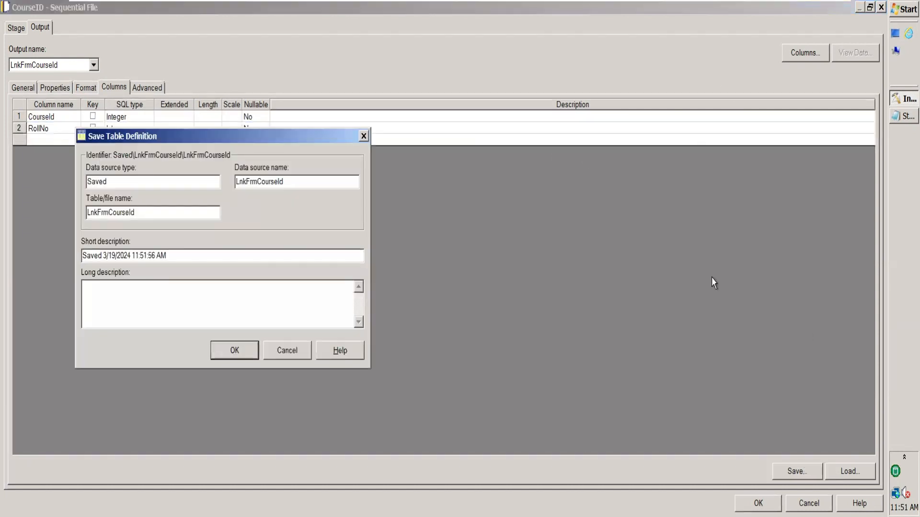
{"action": "left_click", "coordinate": [364, 136]}
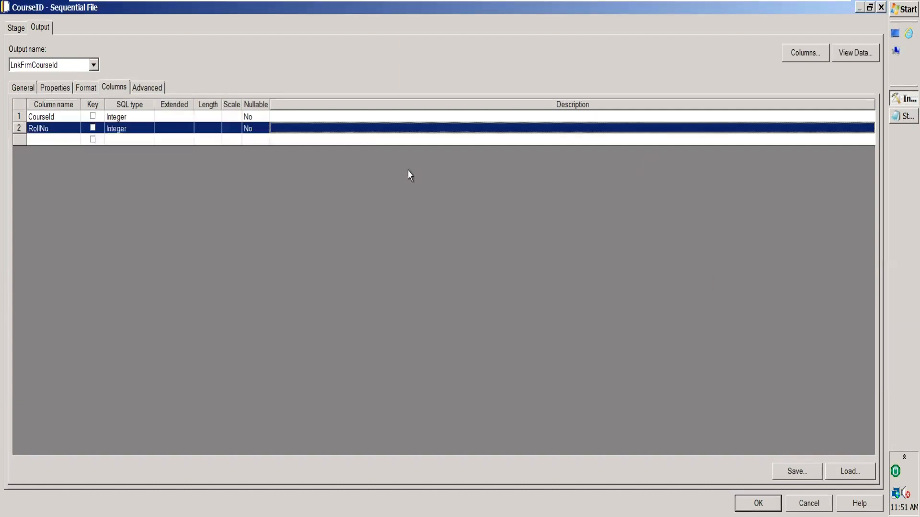
{"action": "left_click", "coordinate": [758, 503]}
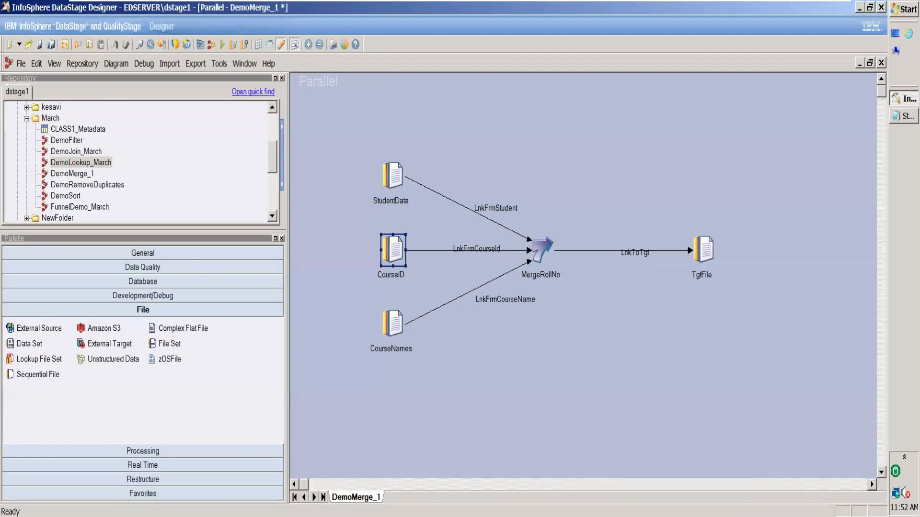
Reopen the CourseID stage, preview its source data with the default settings, and close the stage
{"action": "double_click", "coordinate": [392, 250]}
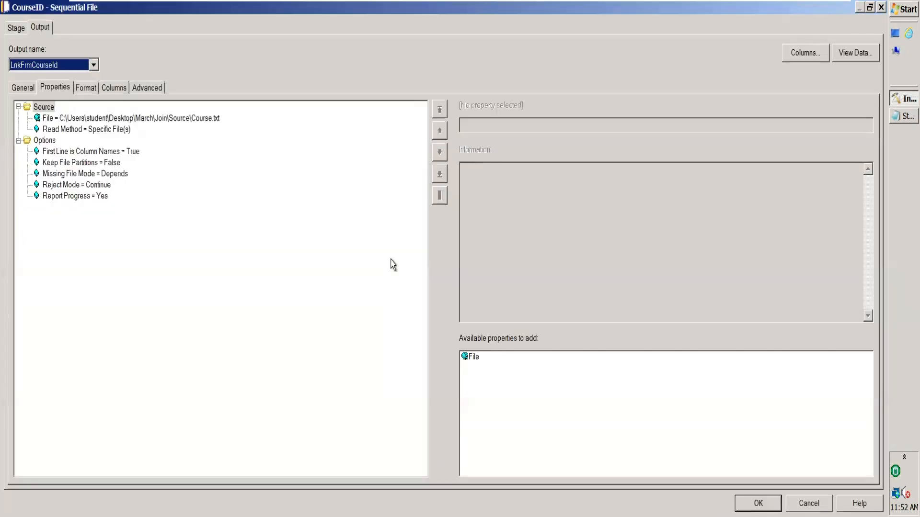
{"action": "left_click", "coordinate": [856, 54]}
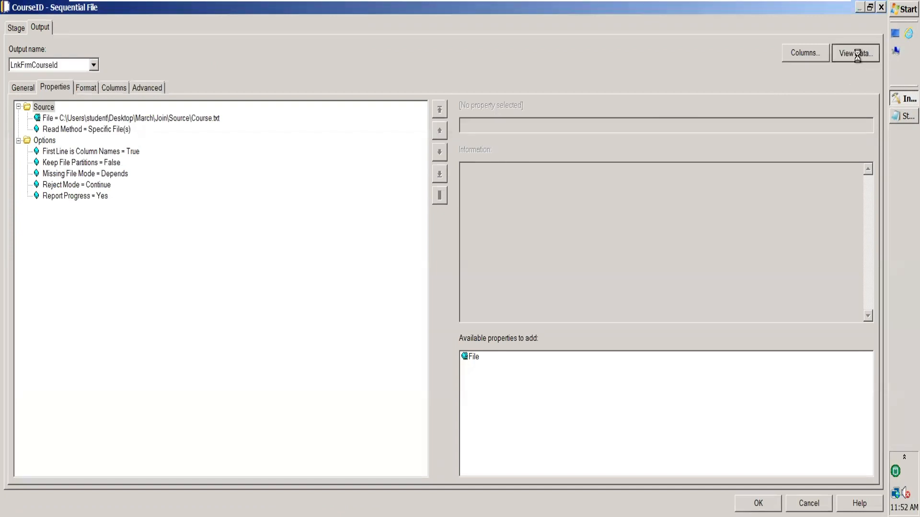
{"action": "left_click", "coordinate": [550, 227]}
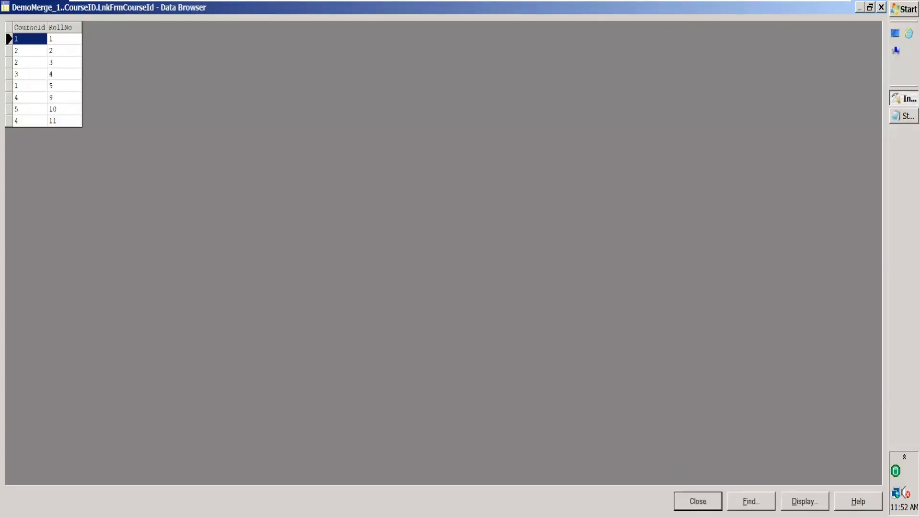
{"action": "left_click", "coordinate": [698, 502]}
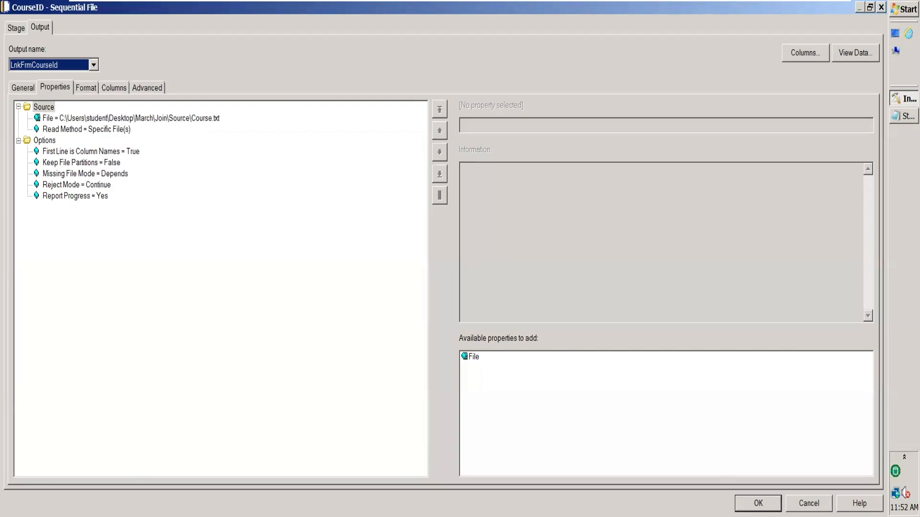
{"action": "left_click", "coordinate": [758, 503]}
Set the CourseNames stage's source File to C:\Users\student\Desktop\March\Join\Source\, close the open Student.txt, and apply the stage changes
{"action": "double_click", "coordinate": [394, 325]}
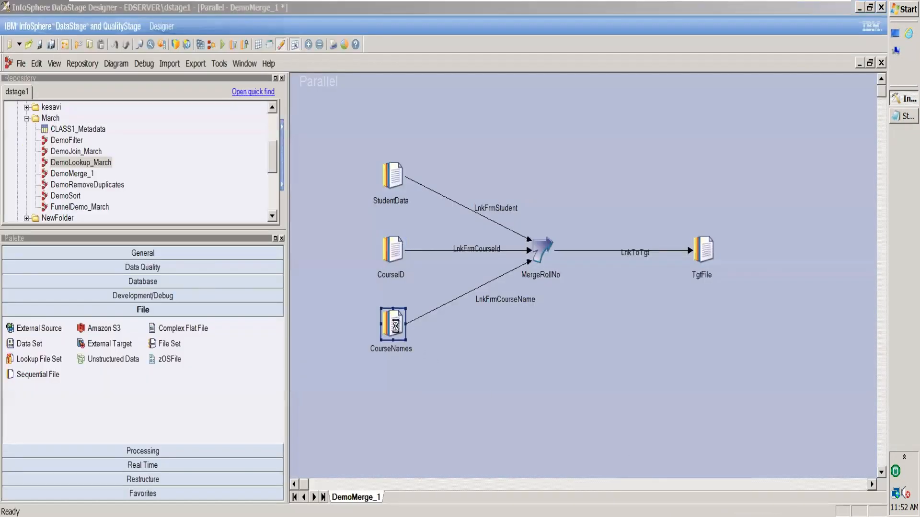
{"action": "left_click", "coordinate": [57, 118]}
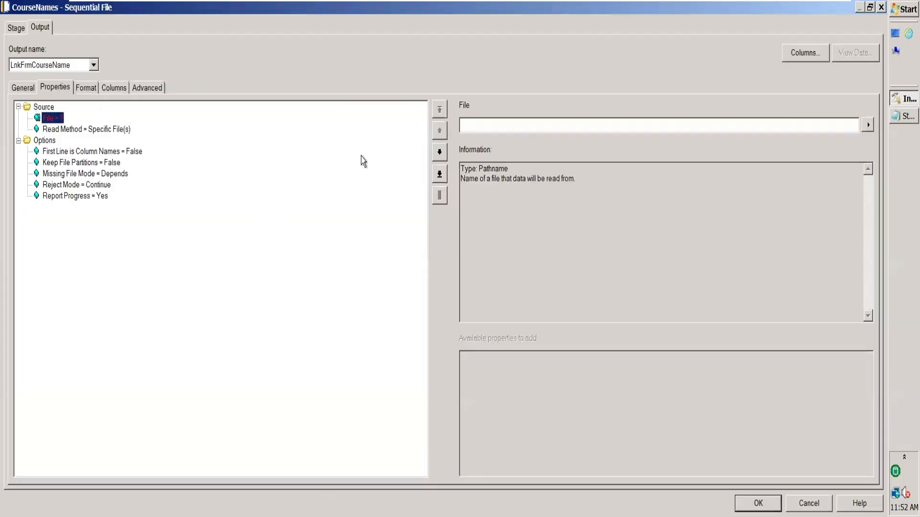
{"action": "left_click", "coordinate": [500, 126]}
{"action": "type", "text": "C:\\Users\\student\\Desktop\\March\\Join\\Source"}
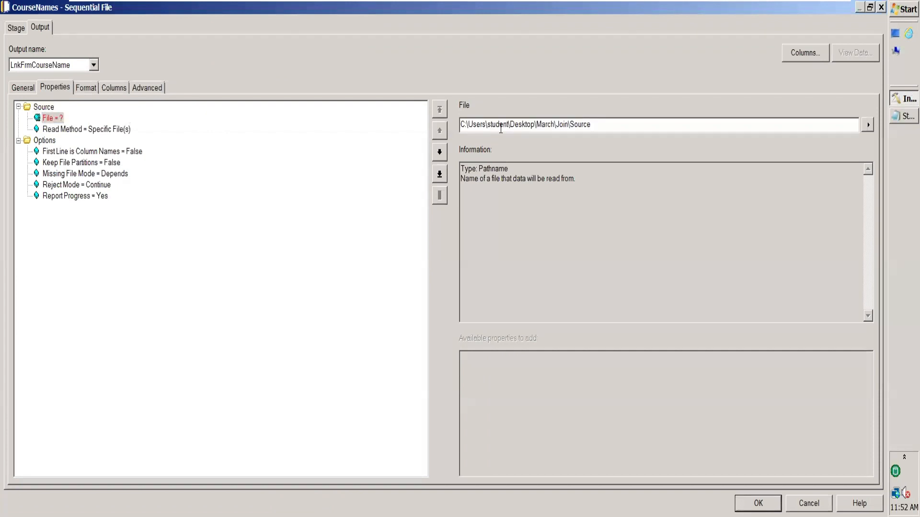
{"action": "left_click", "coordinate": [903, 116]}
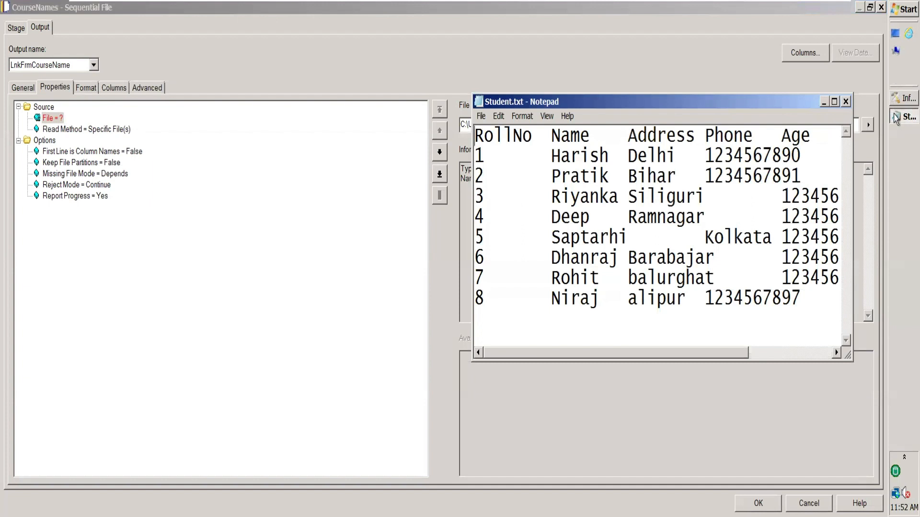
{"action": "left_click", "coordinate": [845, 101]}
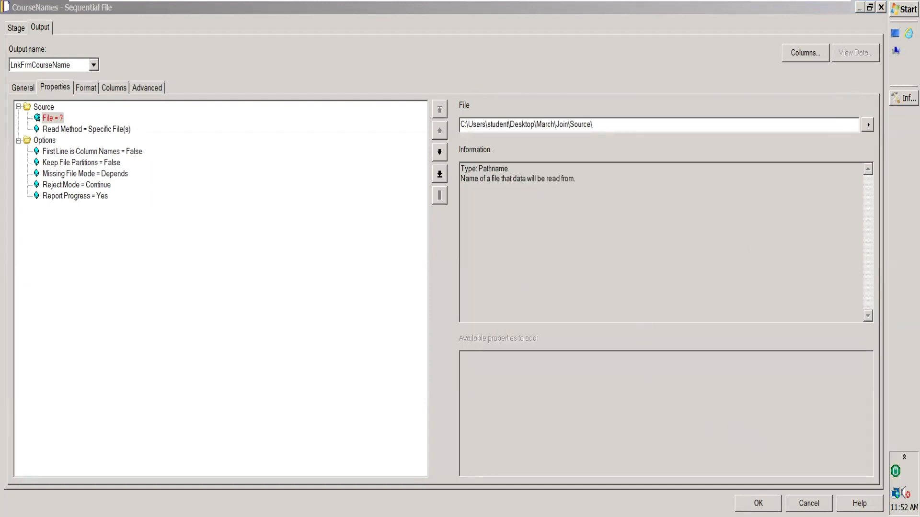
{"action": "left_click", "coordinate": [758, 504]}
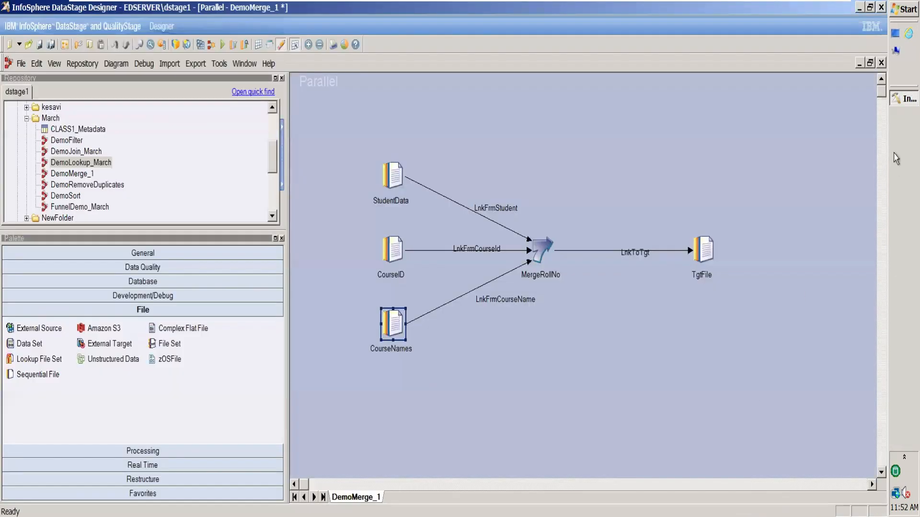
Move the Windows taskbar to the lower edge of the desktop, and open the March\Join\Source folder in Windows Explorer
{"action": "left_click", "coordinate": [895, 153]}
{"action": "left_click_drag", "start_coordinate": [722, 347], "coordinate": [637, 479]}
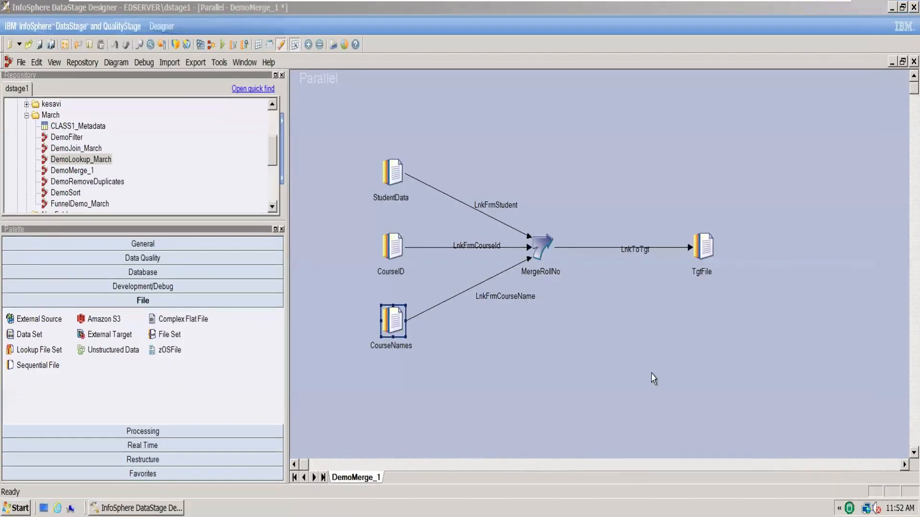
{"action": "left_click", "coordinate": [891, 8]}
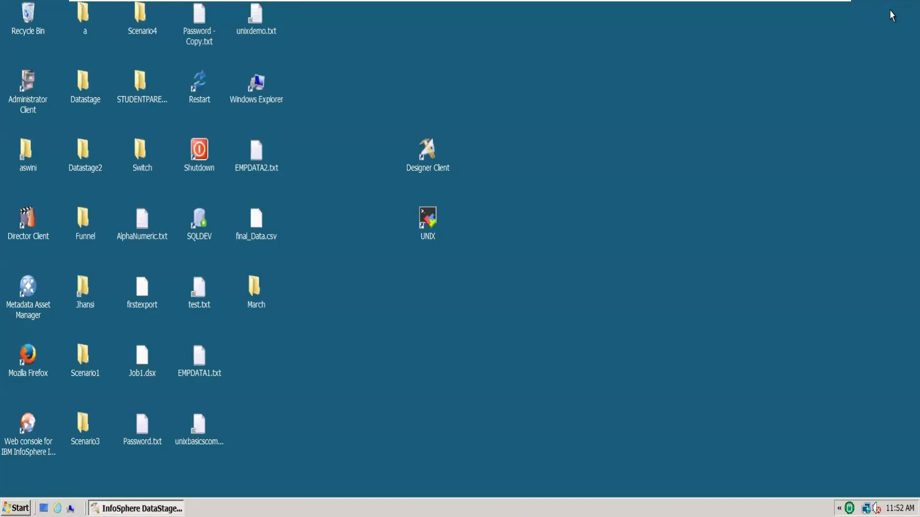
{"action": "double_click", "coordinate": [254, 291]}
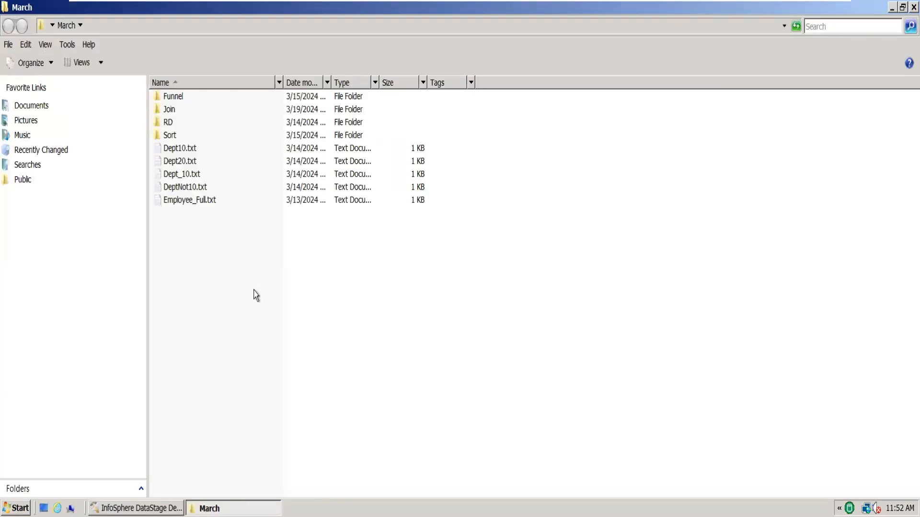
{"action": "double_click", "coordinate": [172, 110]}
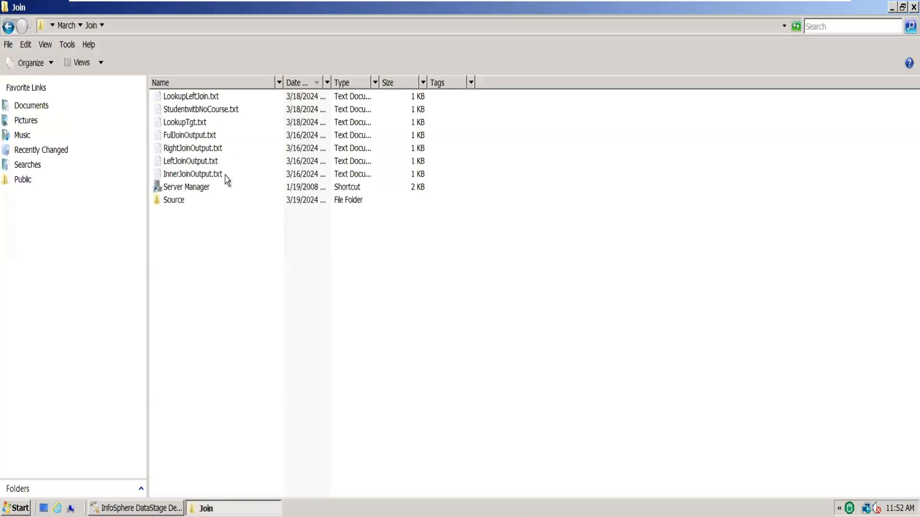
{"action": "double_click", "coordinate": [182, 199]}
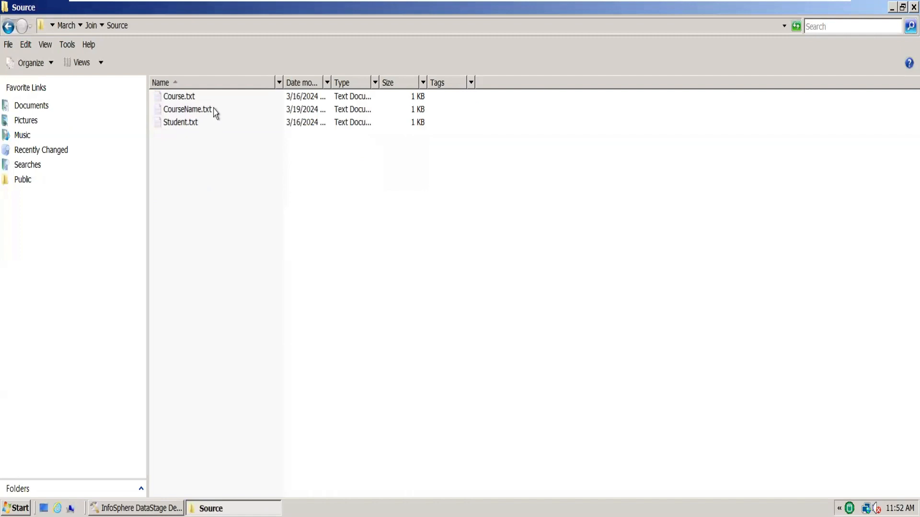
Open CourseName.txt from the Source folder to view its columns, and switch back to DataStage Designer
{"action": "double_click", "coordinate": [214, 110]}
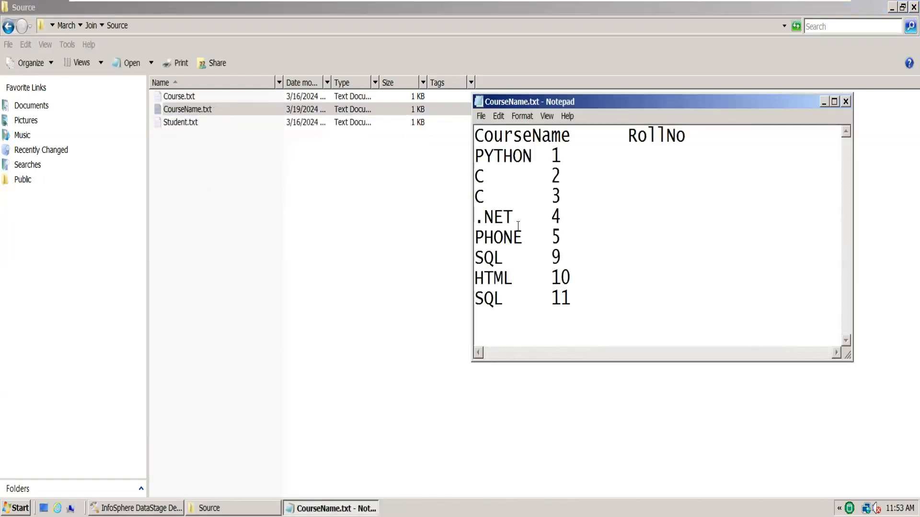
{"action": "left_click", "coordinate": [233, 508]}
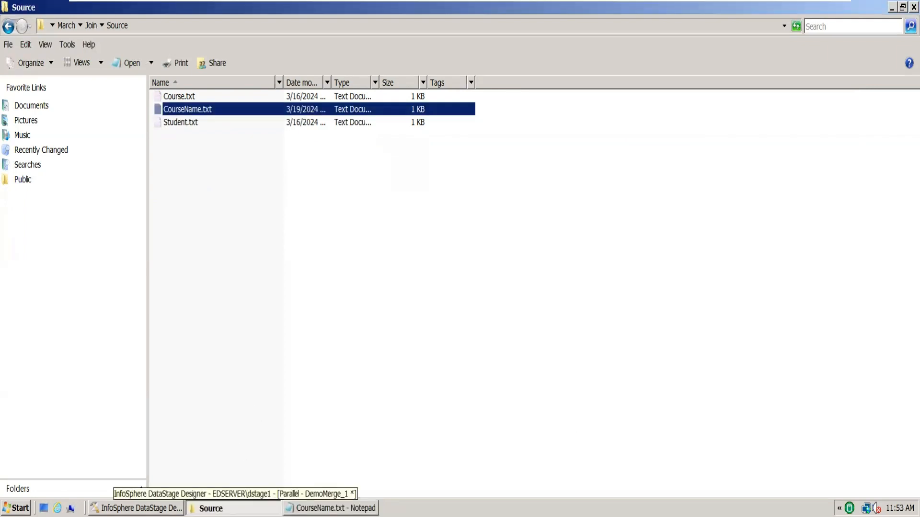
{"action": "left_click", "coordinate": [137, 507]}
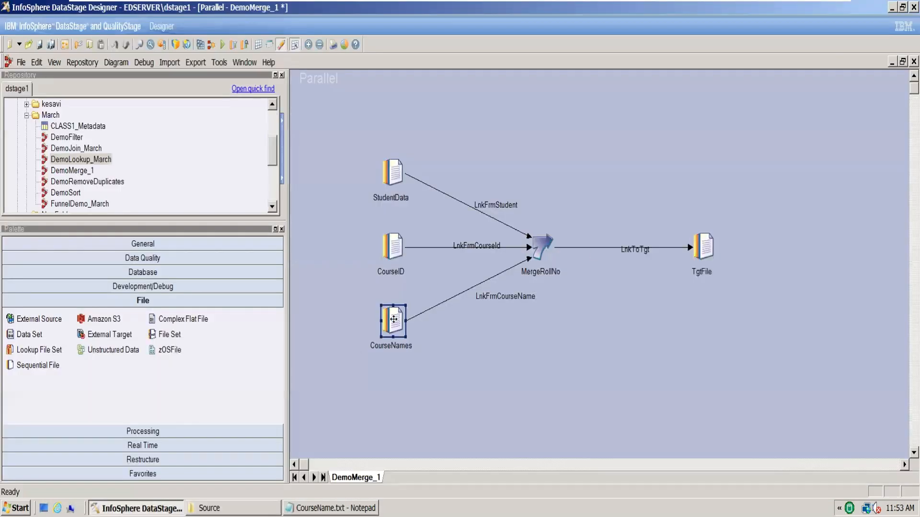
Open the CourseNames stage and set its source File to C:\Users\student\Desktop\March\Join\Source\CourseName.txt
{"action": "double_click", "coordinate": [394, 319]}
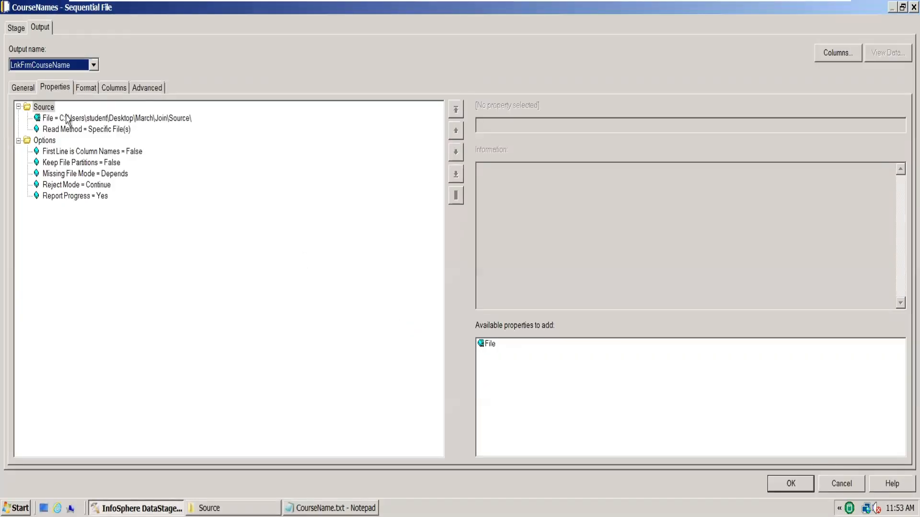
{"action": "left_click", "coordinate": [113, 120]}
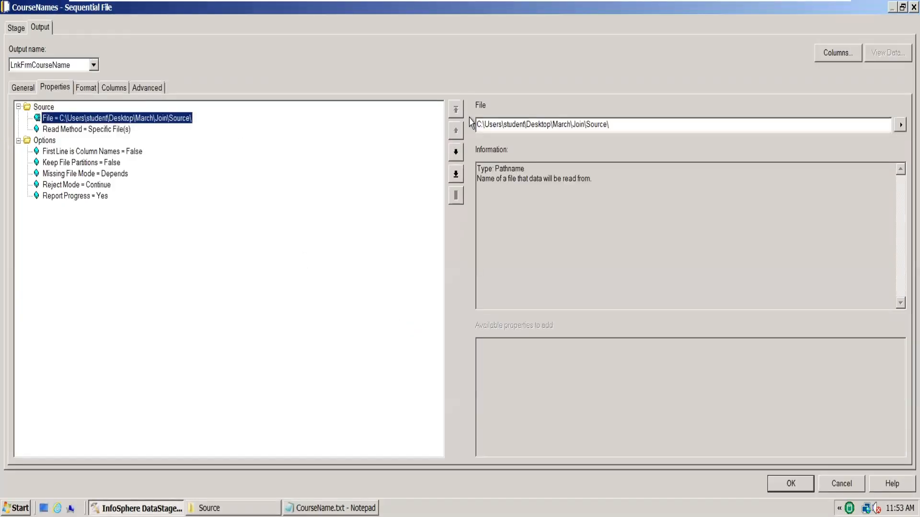
{"action": "left_click", "coordinate": [625, 130]}
{"action": "type", "text": "Cours"}
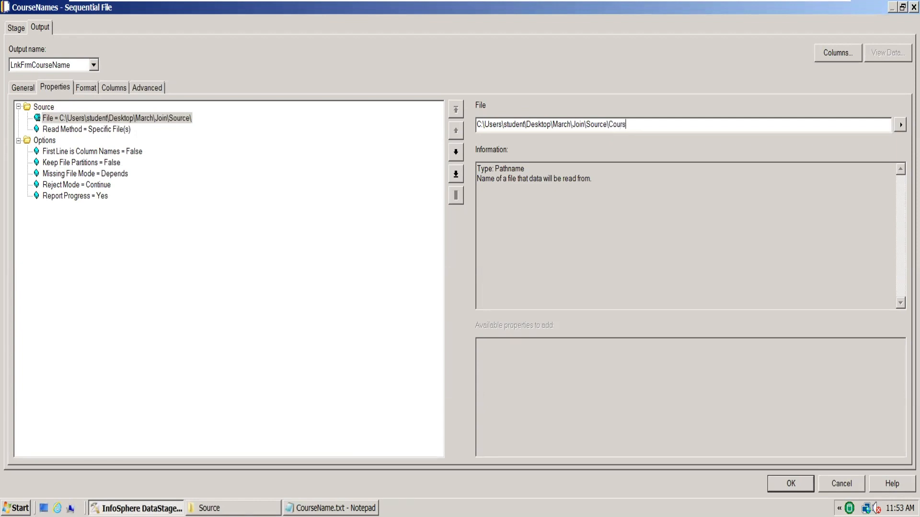
{"action": "type", "text": "eName.txt"}
Set First Line is Column Names to True for the CourseNames stage
{"action": "left_click", "coordinate": [127, 152]}
{"action": "left_click", "coordinate": [900, 124]}
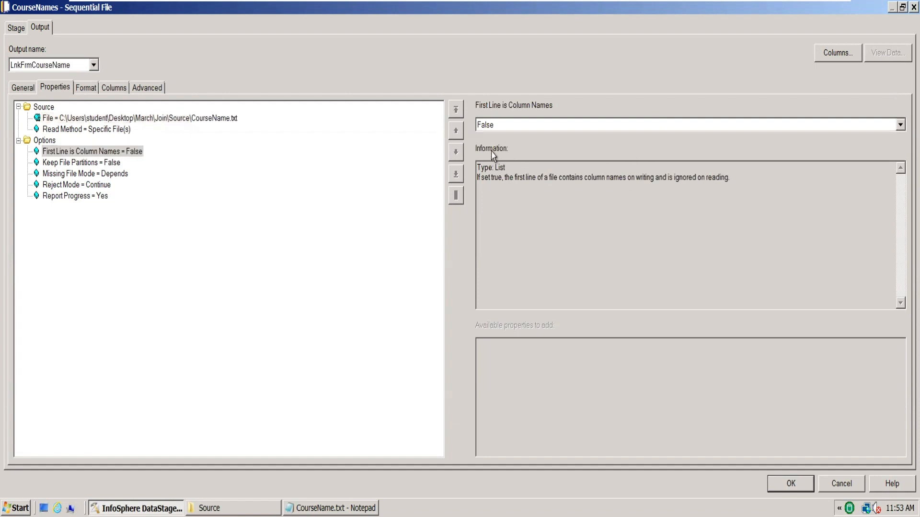
{"action": "left_click", "coordinate": [492, 150]}
Try to set the field delimiter to tab in the CourseNames stage's output format
{"action": "left_click", "coordinate": [109, 91]}
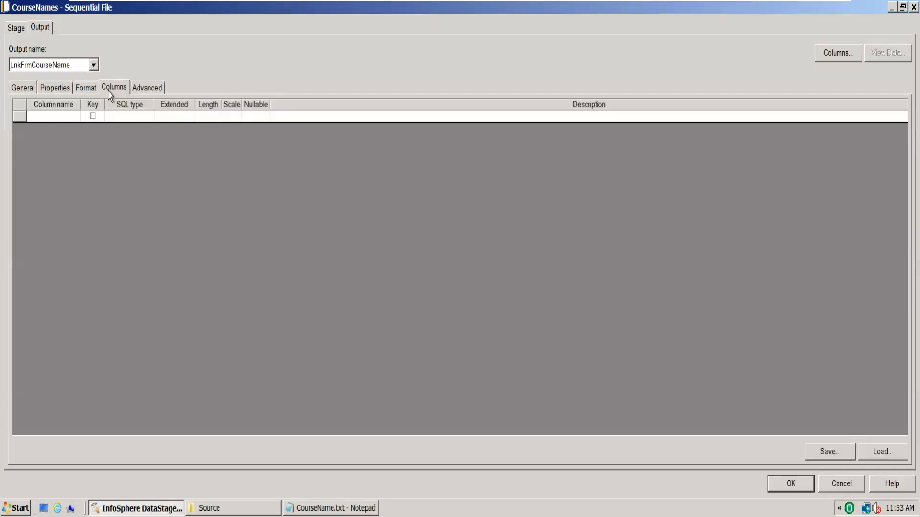
{"action": "left_click", "coordinate": [81, 90]}
{"action": "left_click", "coordinate": [87, 151]}
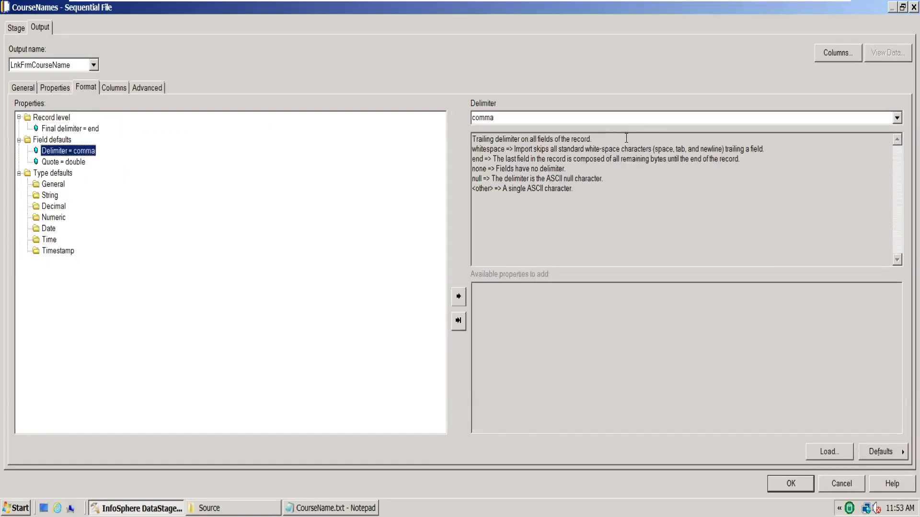
{"action": "left_click", "coordinate": [896, 118]}
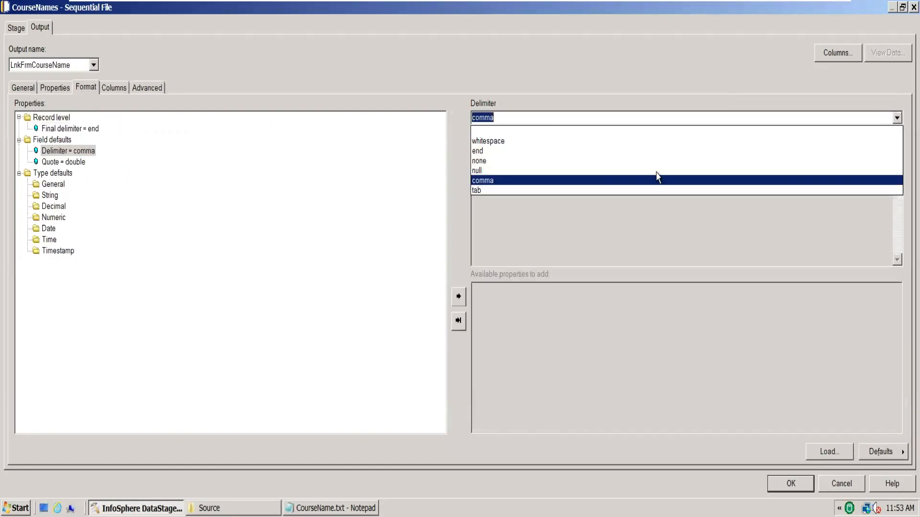
{"action": "left_click", "coordinate": [591, 190]}
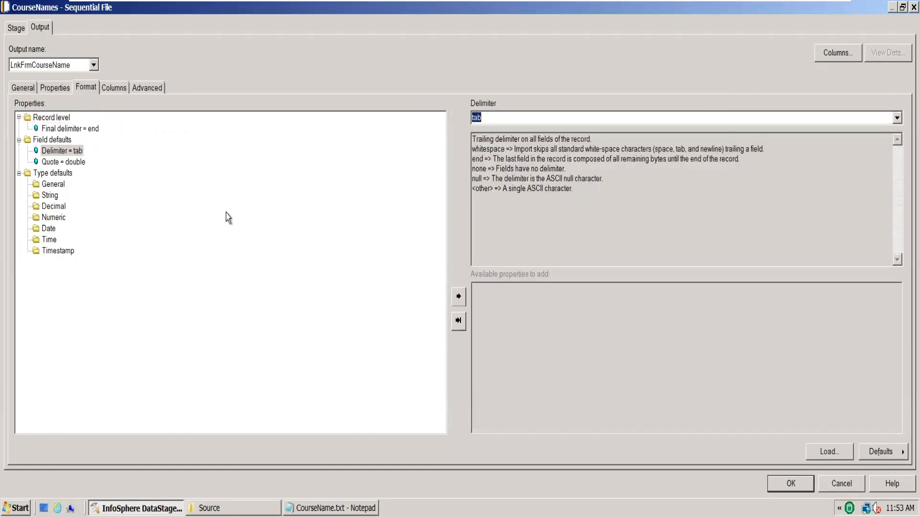
{"action": "scroll", "coordinate": [70, 157], "scroll_direction": "up", "scroll_amount": 1}
Set the Quote format property of the CourseNames stage to none
{"action": "left_click", "coordinate": [80, 163]}
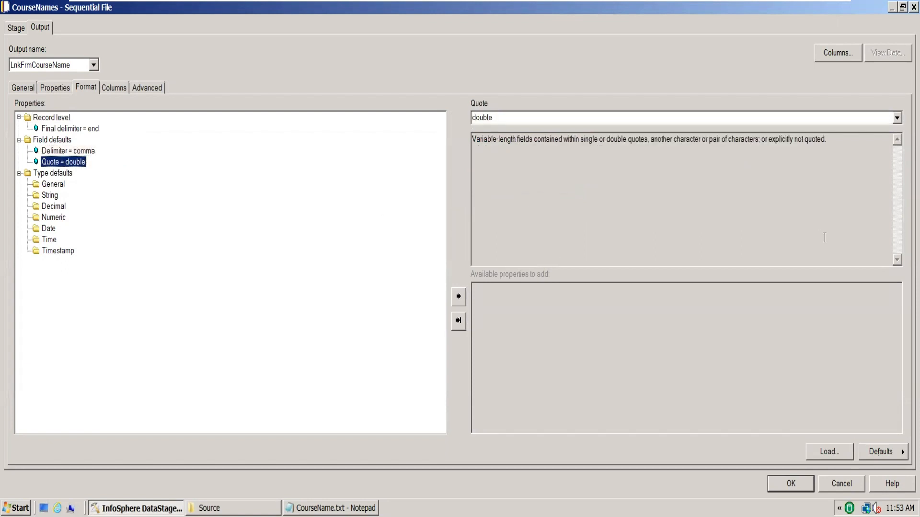
{"action": "left_click", "coordinate": [896, 119]}
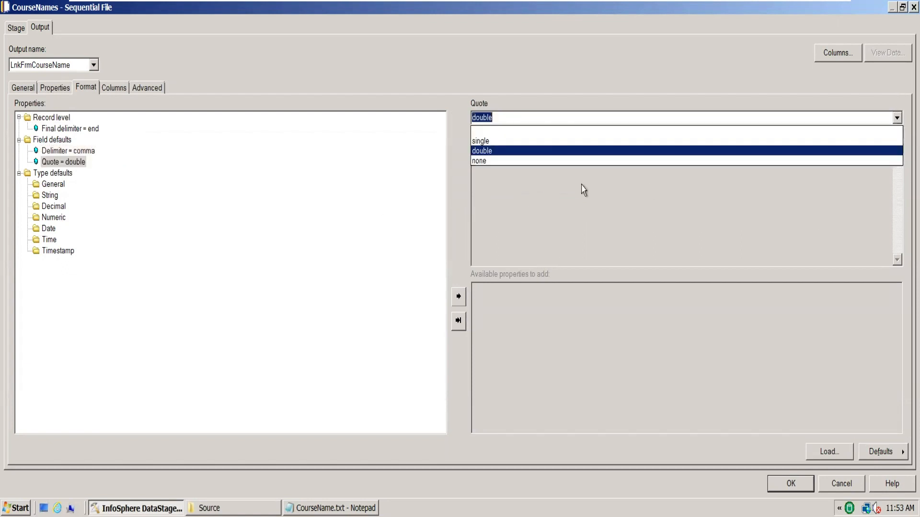
{"action": "left_click", "coordinate": [543, 160]}
Add CourseName as the first column in the CourseNames stage's output column definitions
{"action": "left_click", "coordinate": [122, 91]}
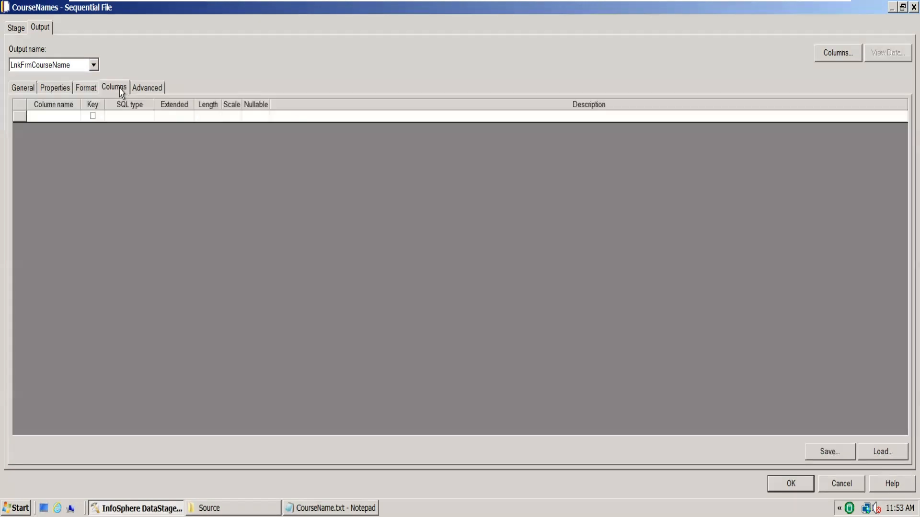
{"action": "left_click", "coordinate": [51, 121]}
{"action": "left_click", "coordinate": [50, 116]}
{"action": "type", "text": "C"}
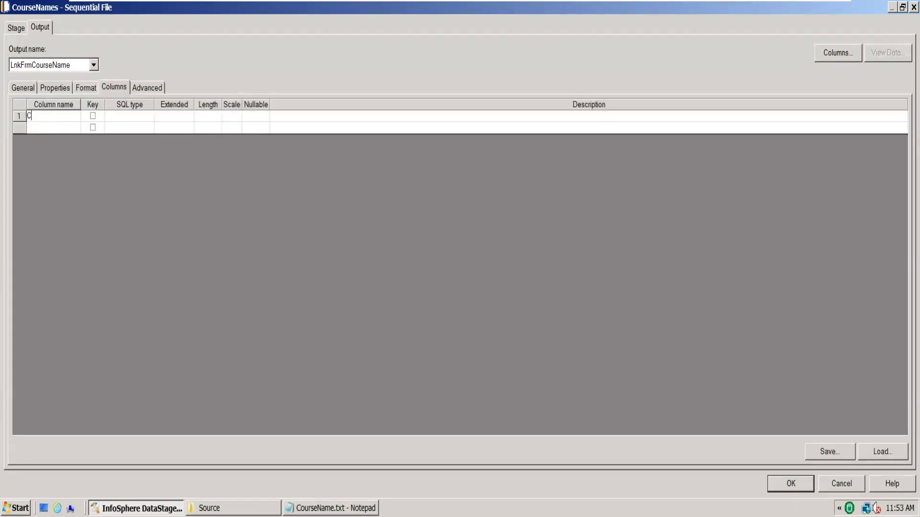
{"action": "type", "text": "ourseNAme"}
{"action": "key", "text": "BackSpace"}
{"action": "key", "text": "BackSpace"}
{"action": "key", "text": "BackSpace"}
{"action": "type", "text": "ame"}
Add RollNo as the second output column of the CourseNames stage
{"action": "left_click", "coordinate": [63, 127]}
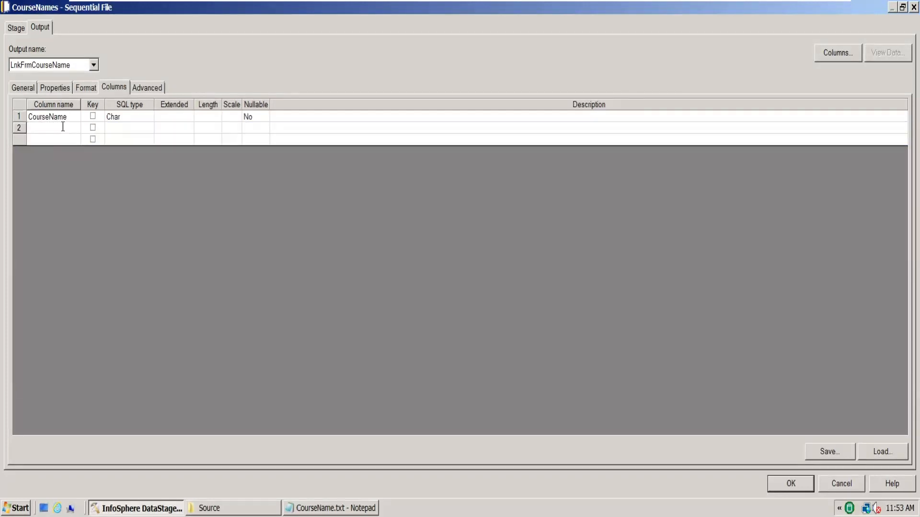
{"action": "type", "text": "Course"}
{"action": "key", "text": "BackSpace"}
{"action": "key", "text": "BackSpace"}
{"action": "key", "text": "BackSpace"}
{"action": "key", "text": "BackSpace"}
{"action": "key", "text": "BackSpace"}
{"action": "key", "text": "BackSpace"}
{"action": "key", "text": "BackSpace"}
{"action": "key", "text": "BackSpace"}
{"action": "type", "text": "RollNo"}
Check the spacing between the two fields in the header and first rows of CourseName.txt, and return to the CourseNames stage
{"action": "left_click", "coordinate": [330, 508]}
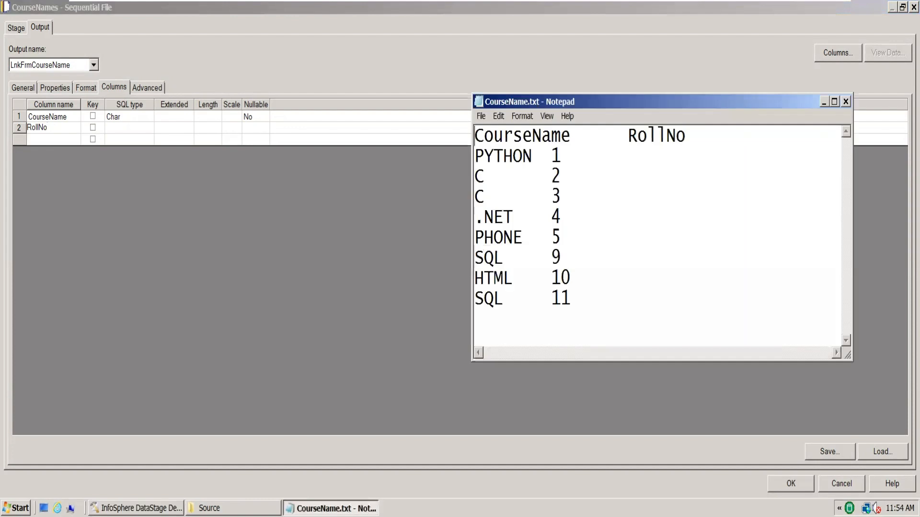
{"action": "left_click_drag", "start_coordinate": [573, 139], "coordinate": [628, 136]}
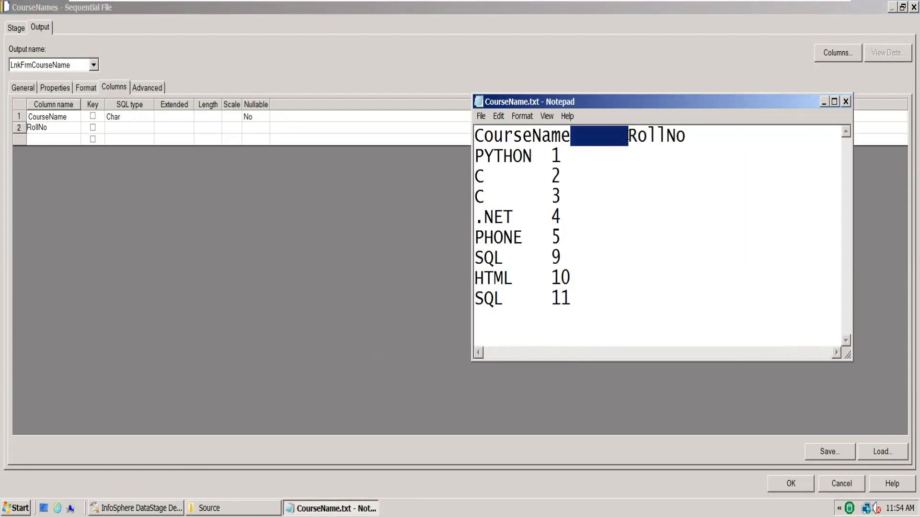
{"action": "left_click_drag", "start_coordinate": [531, 157], "coordinate": [548, 156]}
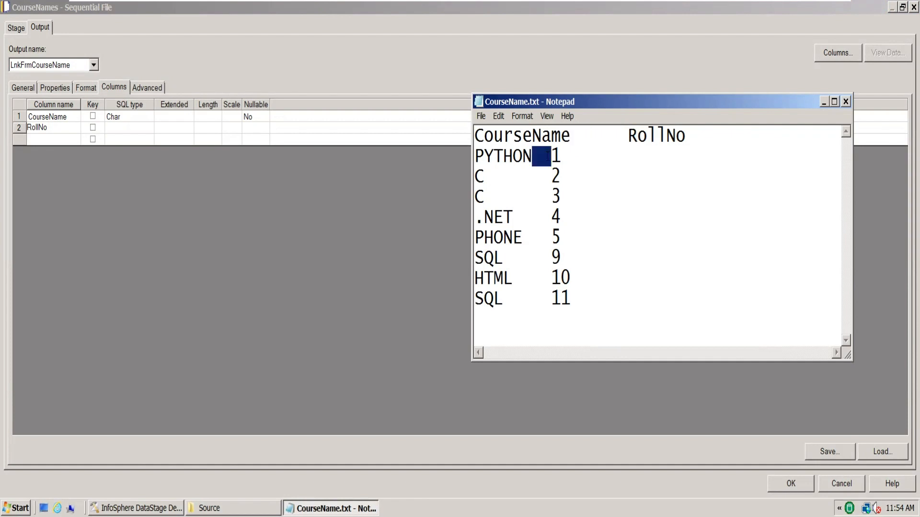
{"action": "left_click_drag", "start_coordinate": [486, 176], "coordinate": [536, 177]}
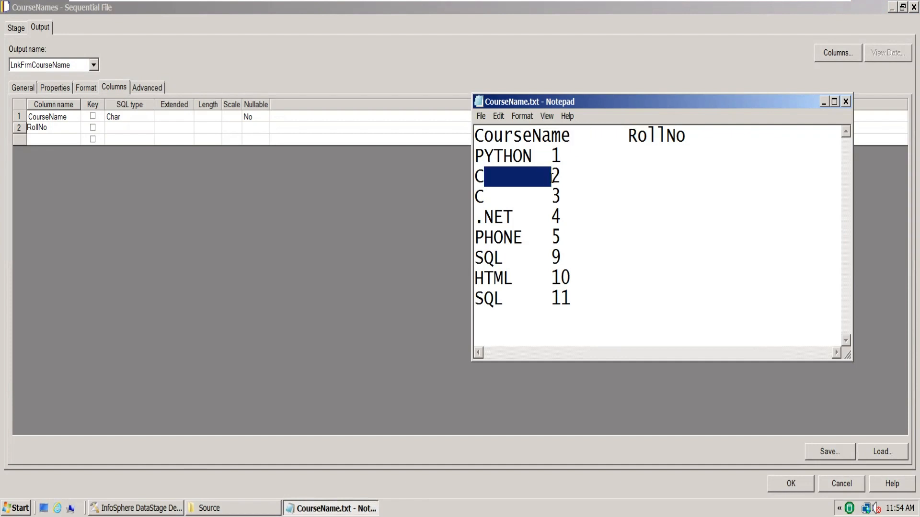
{"action": "left_click", "coordinate": [386, 198]}
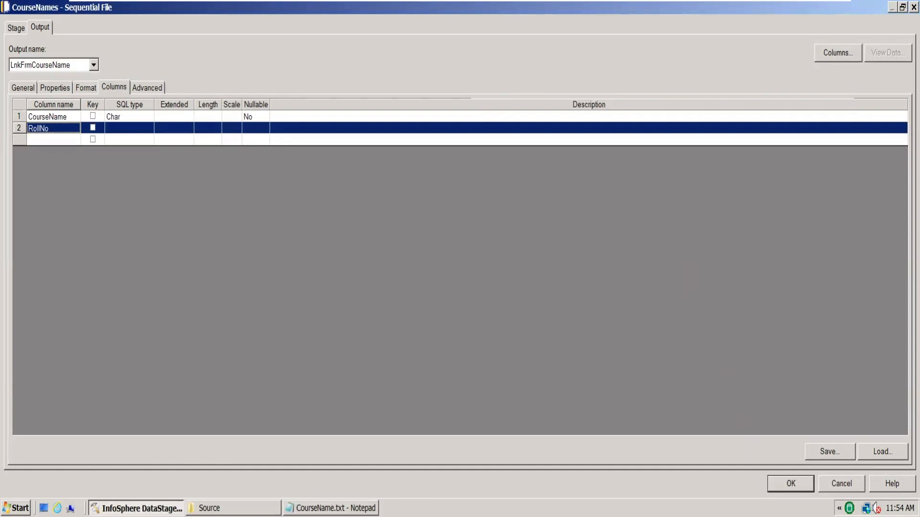
Apply the CourseNames stage changes, reopen the stage, and set the RollNo column's SQL type to Integer
{"action": "left_click", "coordinate": [800, 484]}
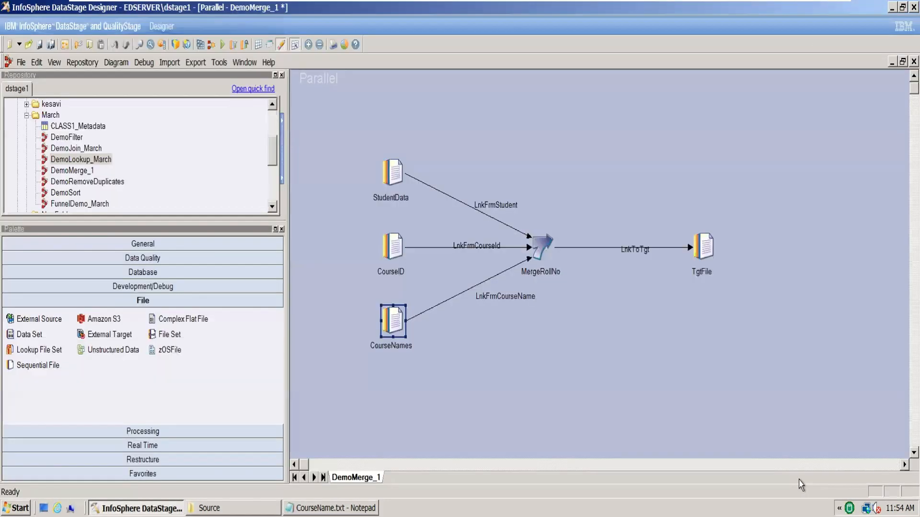
{"action": "double_click", "coordinate": [395, 316]}
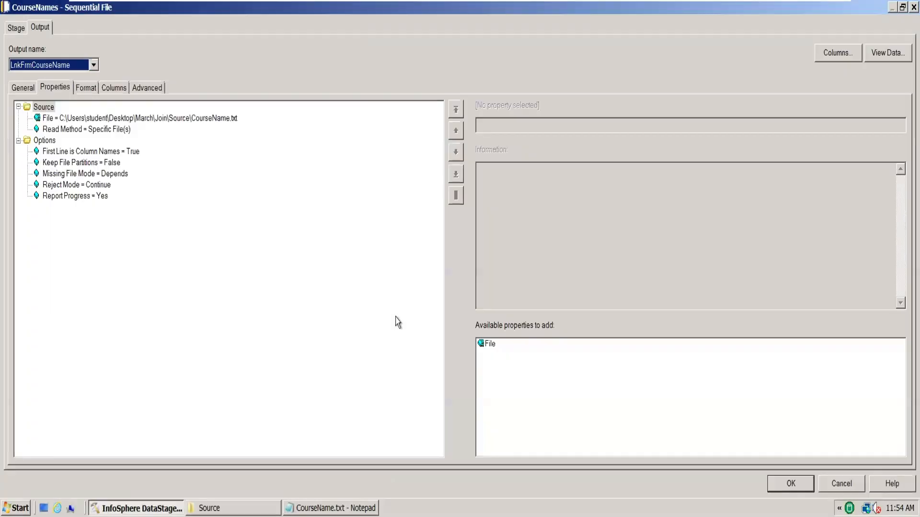
{"action": "left_click", "coordinate": [114, 89]}
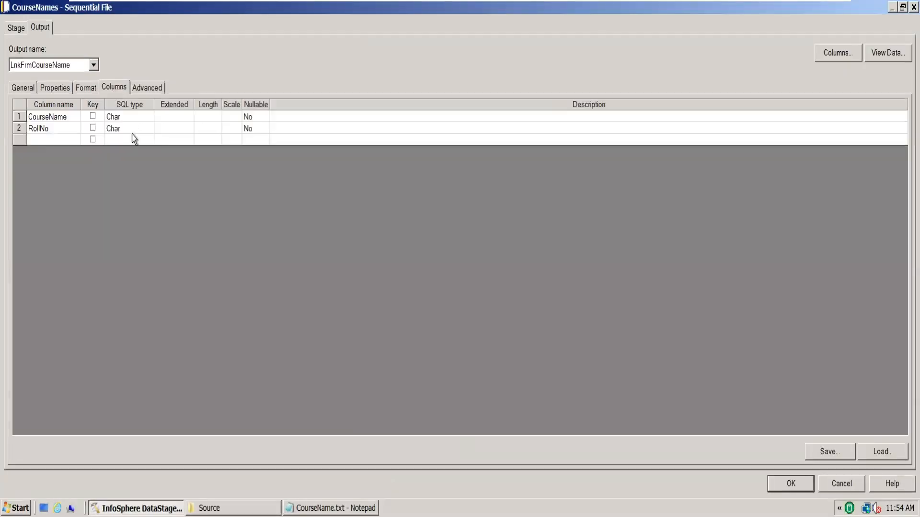
{"action": "left_click", "coordinate": [139, 132]}
{"action": "key", "text": "i"}
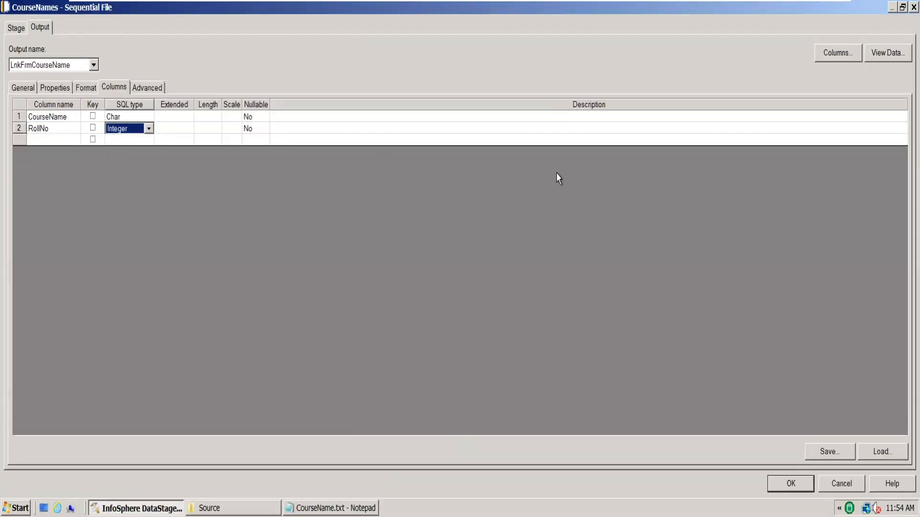
Preview the CourseNames source data with the default settings, review the command's output, and close it
{"action": "left_click", "coordinate": [894, 53]}
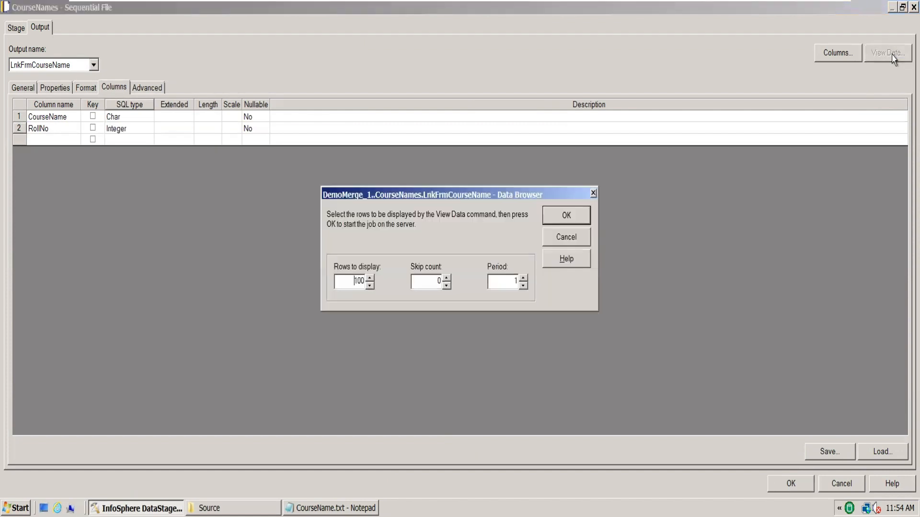
{"action": "left_click", "coordinate": [567, 215]}
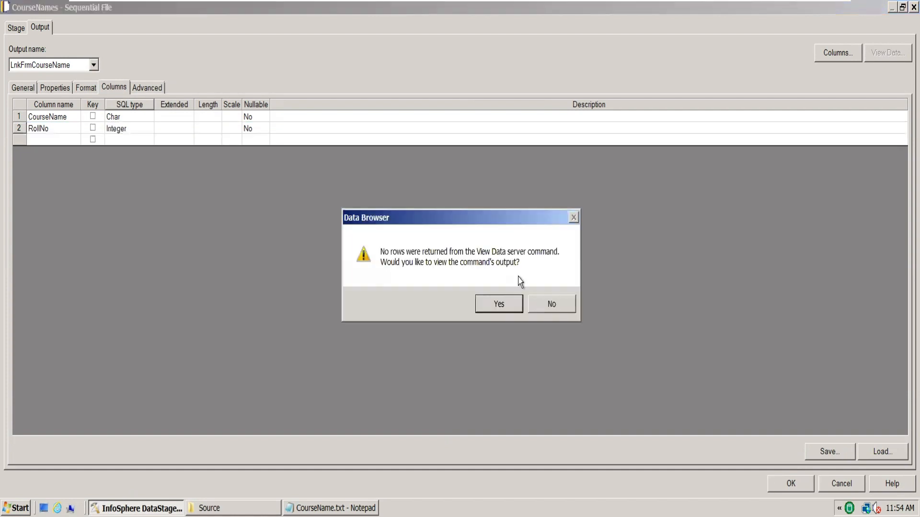
{"action": "left_click", "coordinate": [514, 312]}
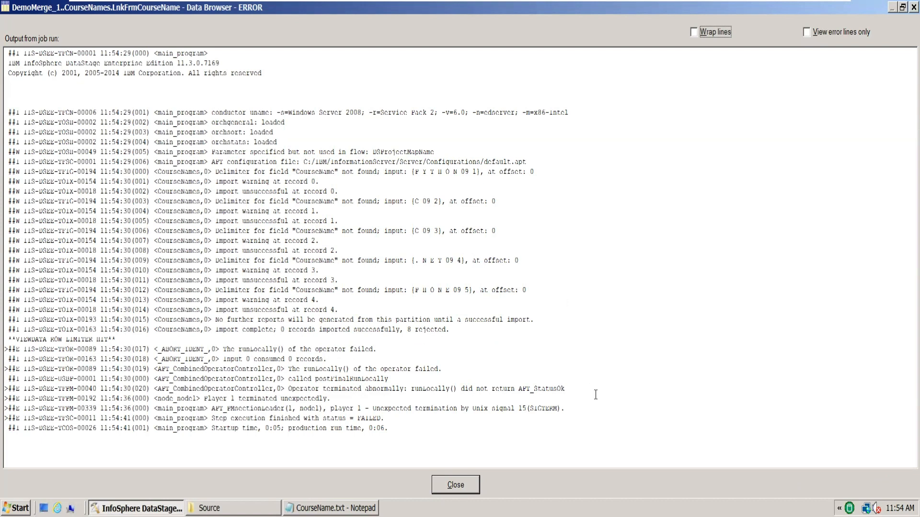
{"action": "left_click", "coordinate": [456, 485]}
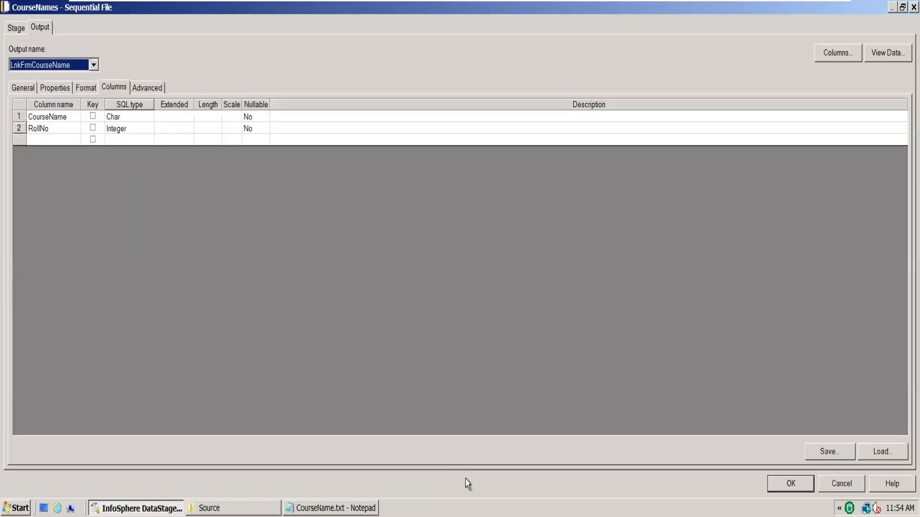
Set the field delimiter to tab in the CourseNames stage's output format
{"action": "left_click", "coordinate": [72, 119]}
{"action": "left_click", "coordinate": [86, 88]}
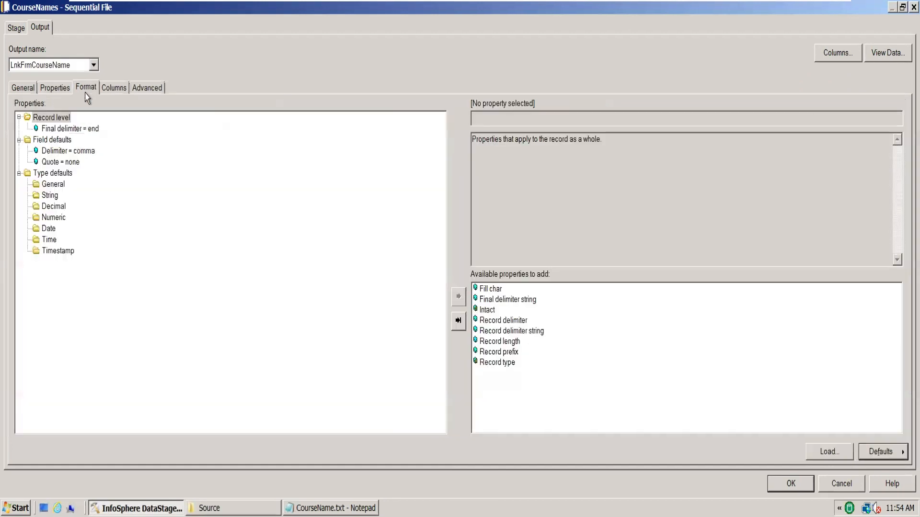
{"action": "left_click", "coordinate": [87, 152]}
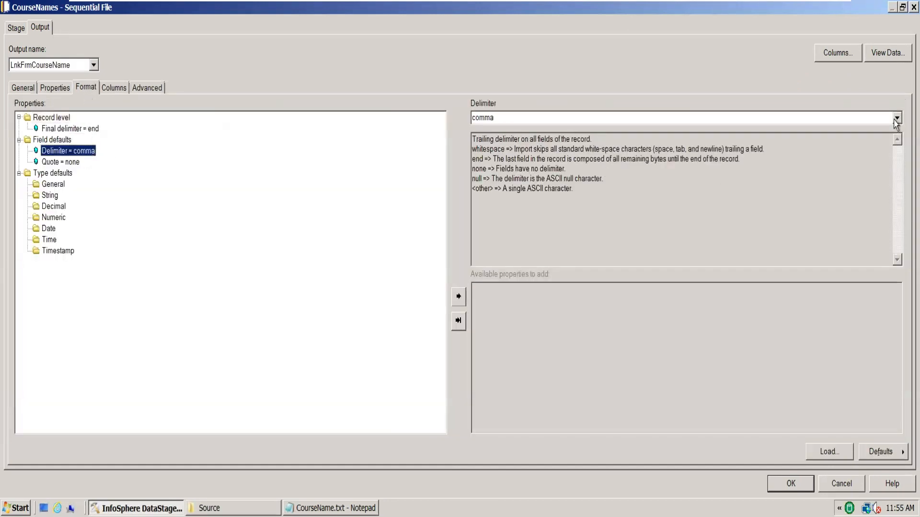
{"action": "left_click", "coordinate": [896, 119]}
{"action": "left_click", "coordinate": [617, 190]}
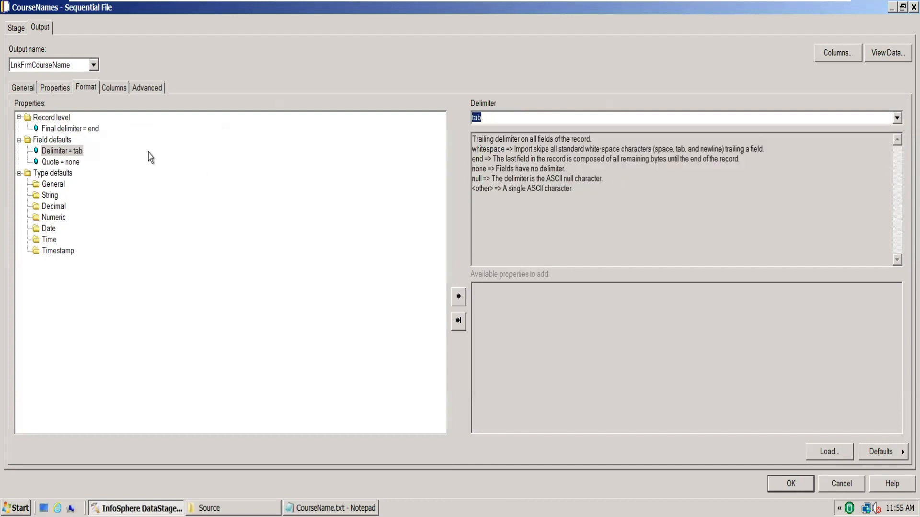
Check the Quote property and run the CourseNames data preview again with 100 rows to display
{"action": "left_click", "coordinate": [72, 162]}
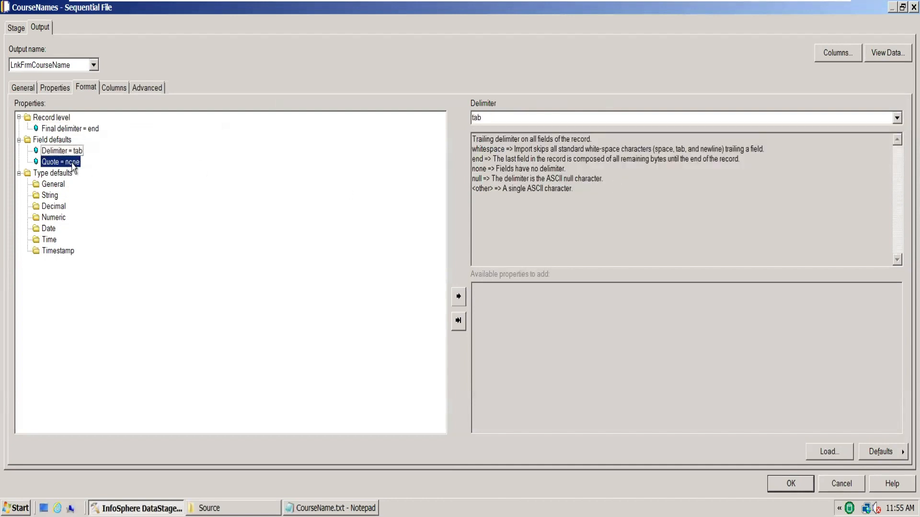
{"action": "left_click", "coordinate": [887, 53]}
{"action": "left_click", "coordinate": [567, 216]}
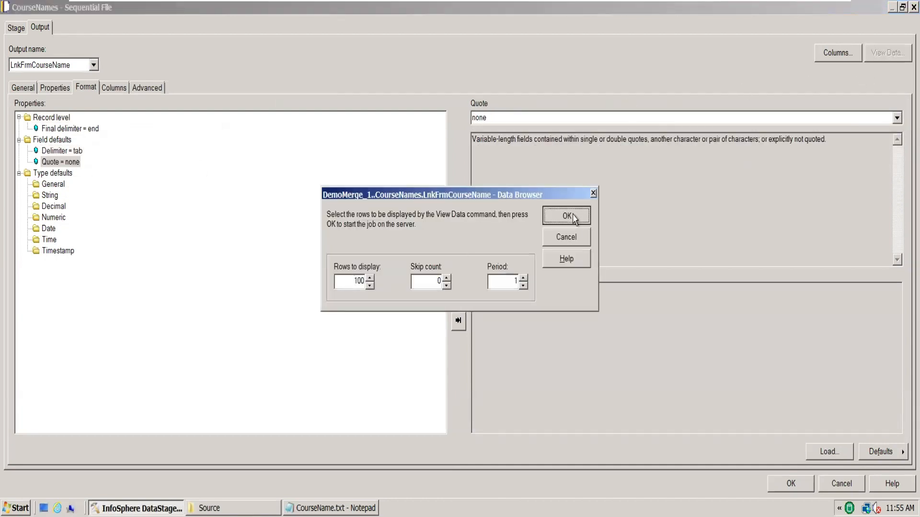
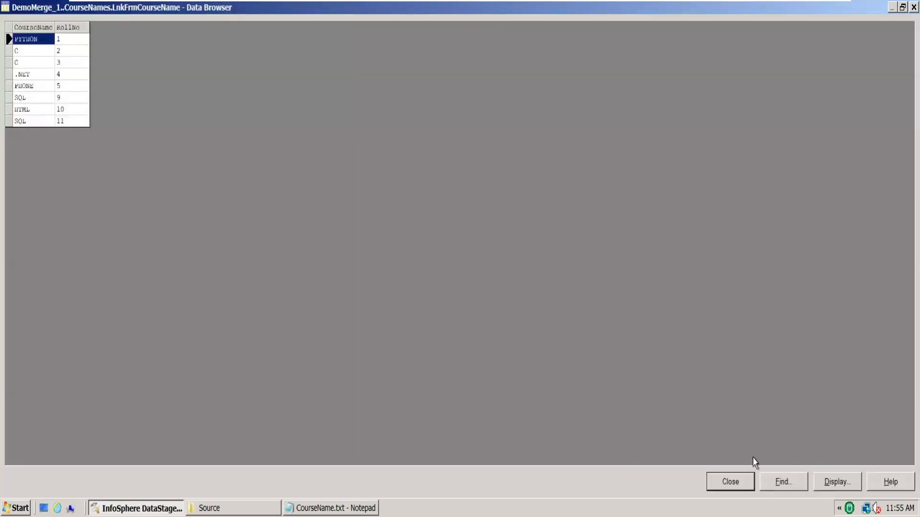
Close the CourseNames data preview and apply the stage's changes
{"action": "left_click", "coordinate": [740, 481]}
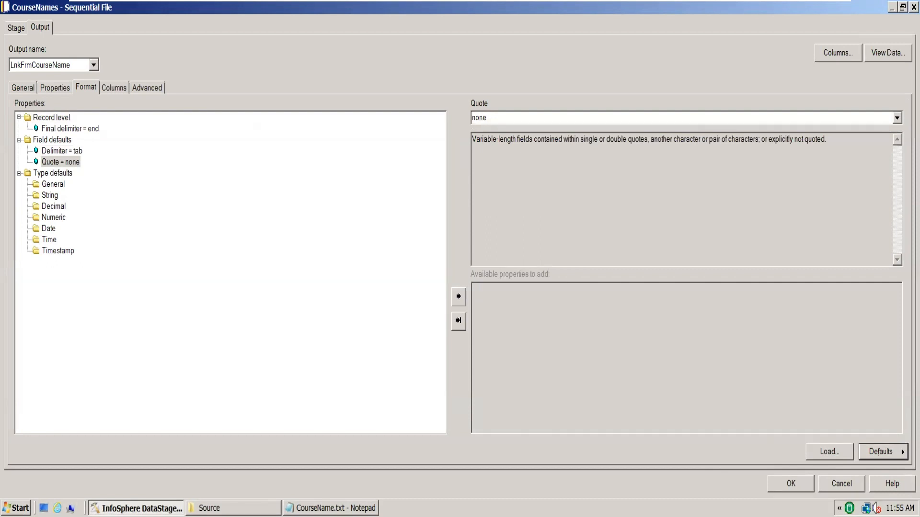
{"action": "left_click", "coordinate": [781, 487]}
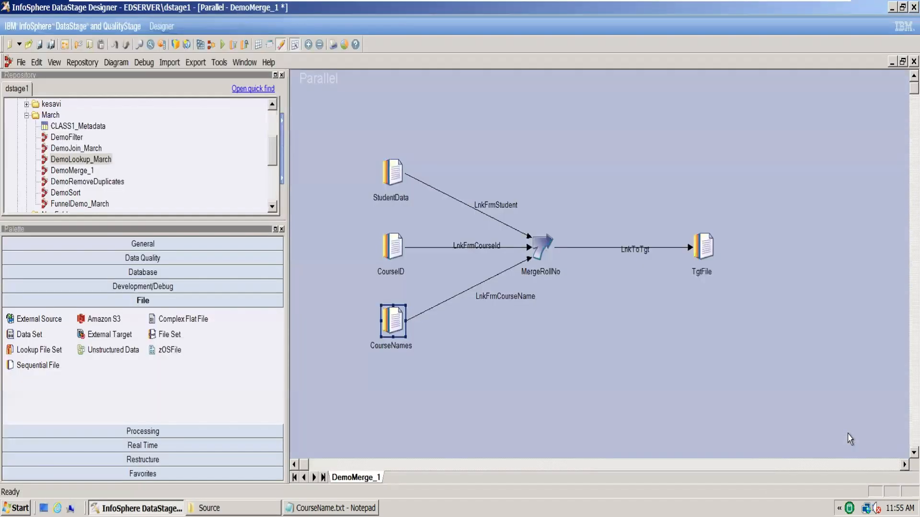
Examine the columns available as merge key in the MergeRollNo stage, then close it without changes
{"action": "double_click", "coordinate": [537, 244]}
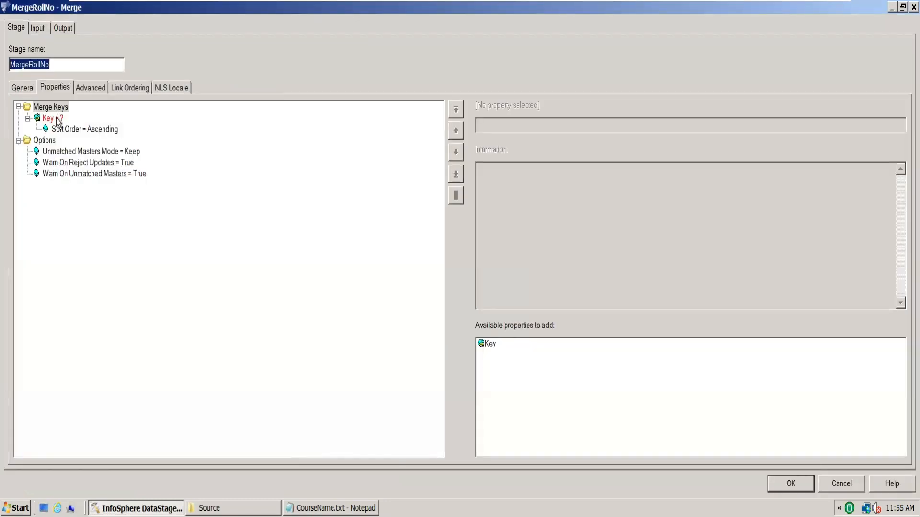
{"action": "left_click", "coordinate": [58, 118]}
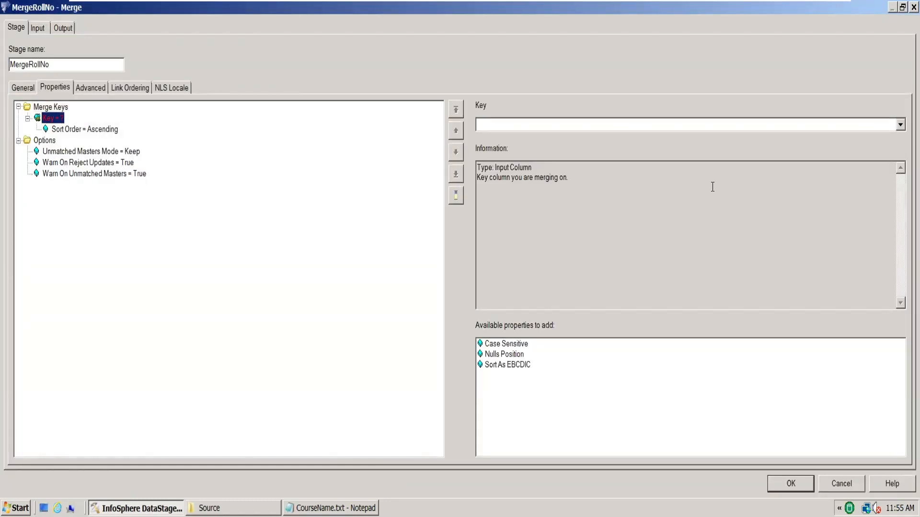
{"action": "left_click", "coordinate": [897, 125]}
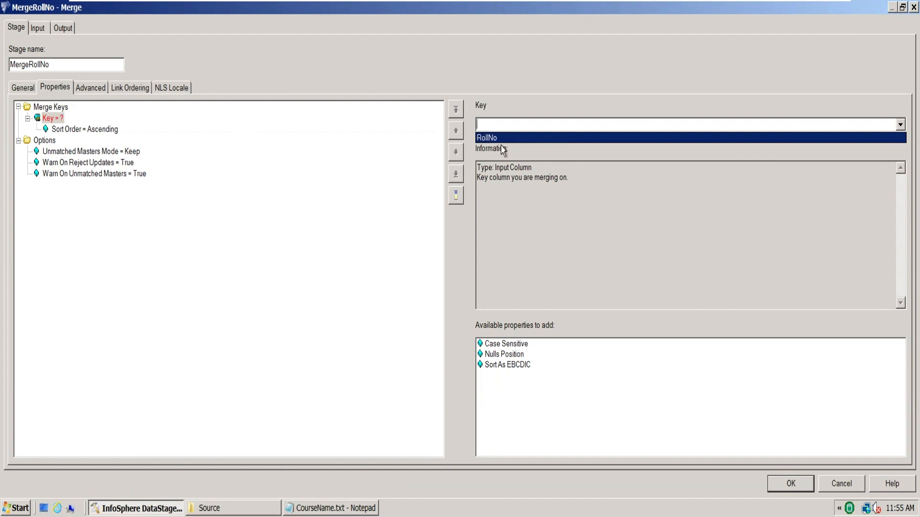
{"action": "left_click", "coordinate": [852, 486]}
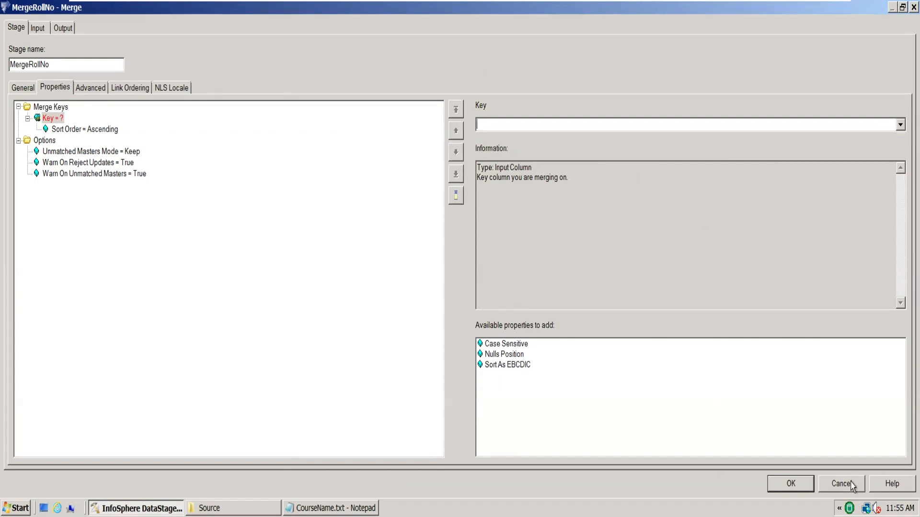
{"action": "left_click", "coordinate": [852, 486]}
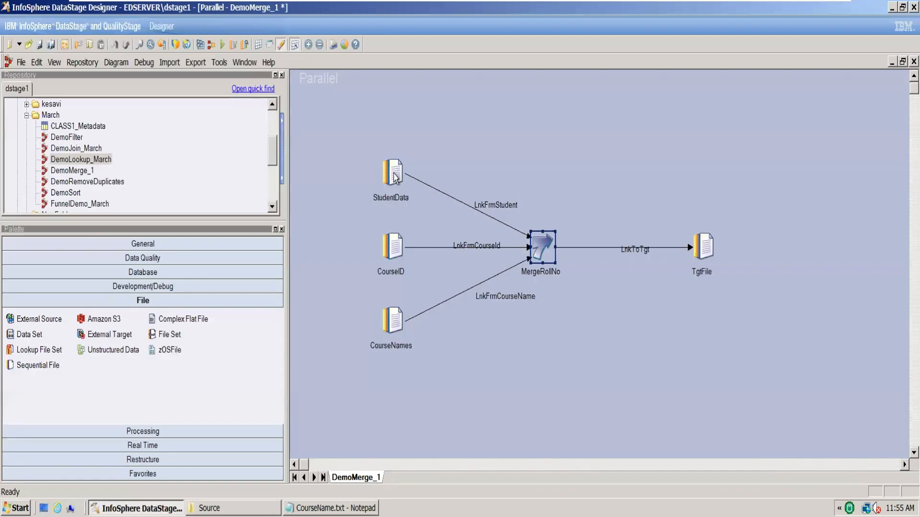
Rename the RollNo column in the StudentData stage as RollNO and apply the change
{"action": "double_click", "coordinate": [395, 177]}
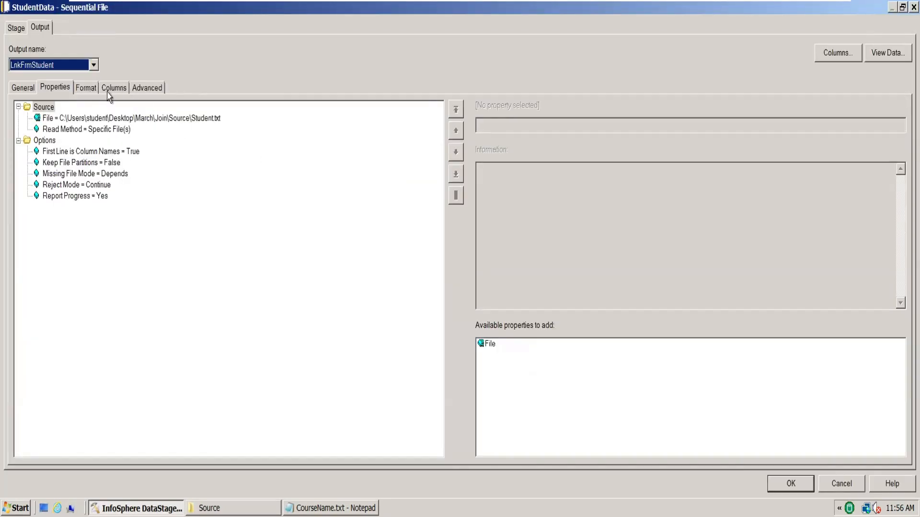
{"action": "left_click", "coordinate": [109, 93]}
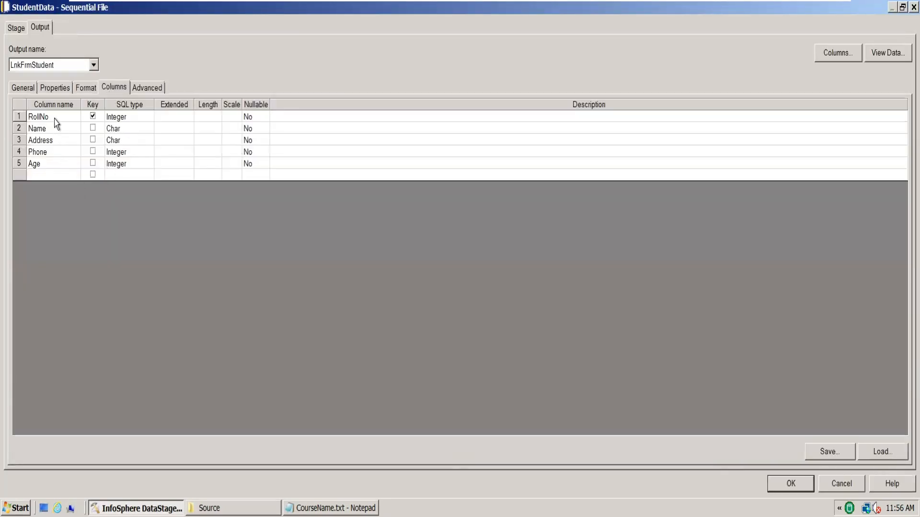
{"action": "left_click", "coordinate": [54, 116]}
{"action": "type", "text": "O"}
{"action": "left_click", "coordinate": [68, 133]}
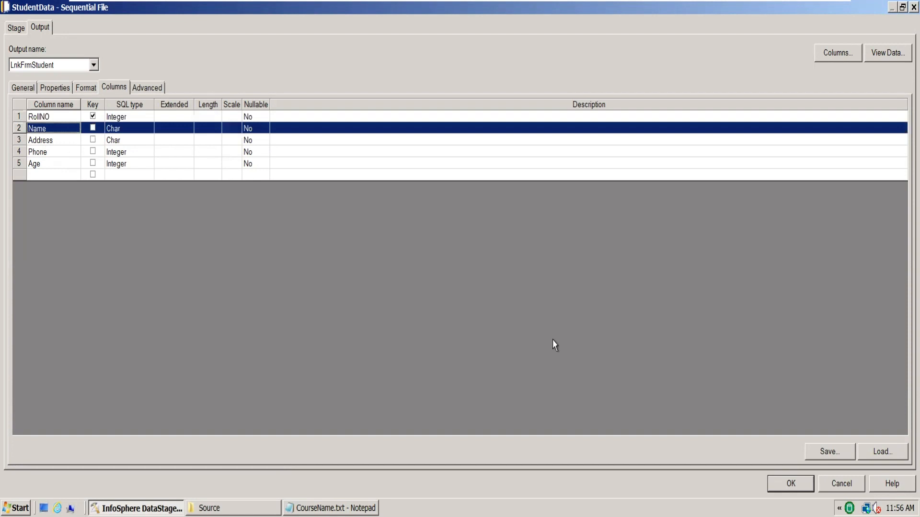
{"action": "left_click", "coordinate": [786, 480]}
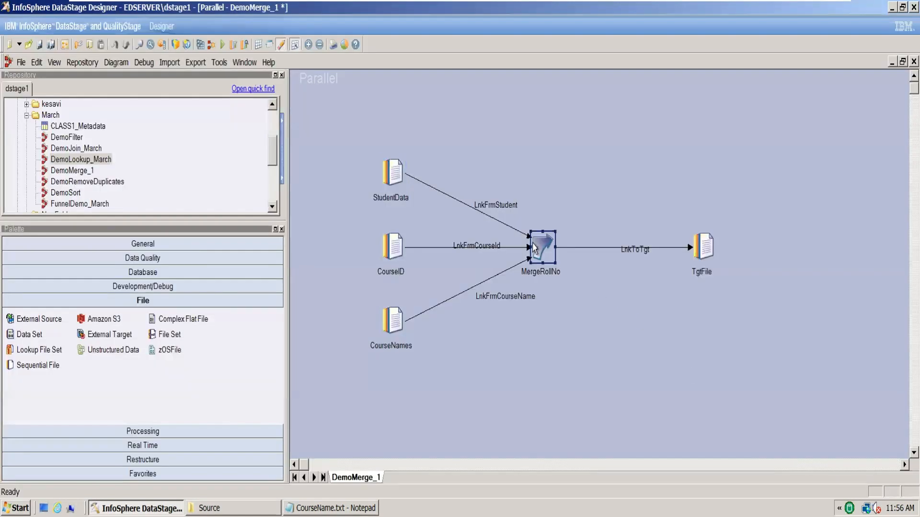
Check the MergeRollNo stage's key choices again after the column rename and cancel out of the stage
{"action": "double_click", "coordinate": [535, 243]}
{"action": "left_click", "coordinate": [53, 118]}
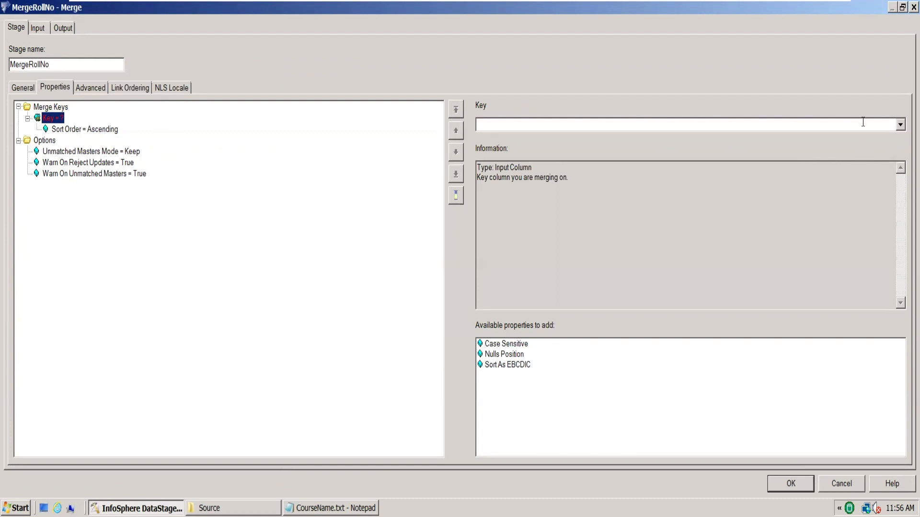
{"action": "left_click", "coordinate": [900, 125]}
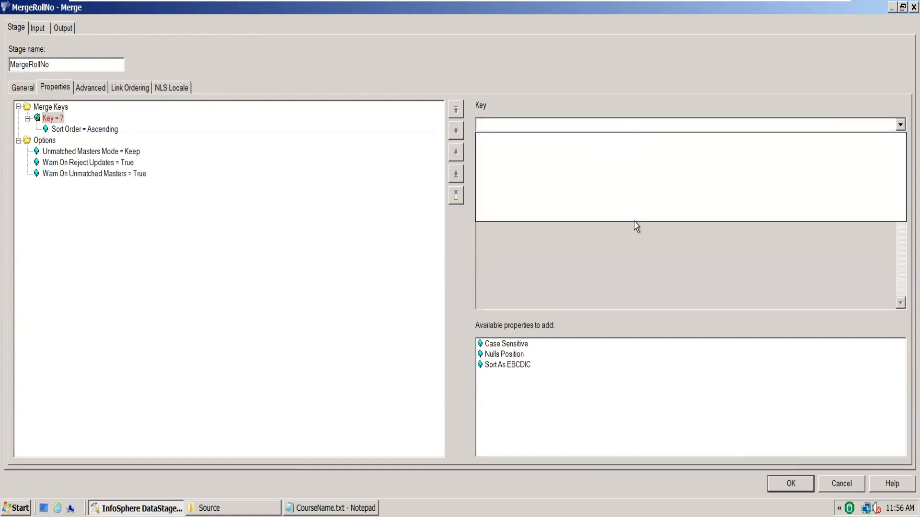
{"action": "key", "text": "Escape"}
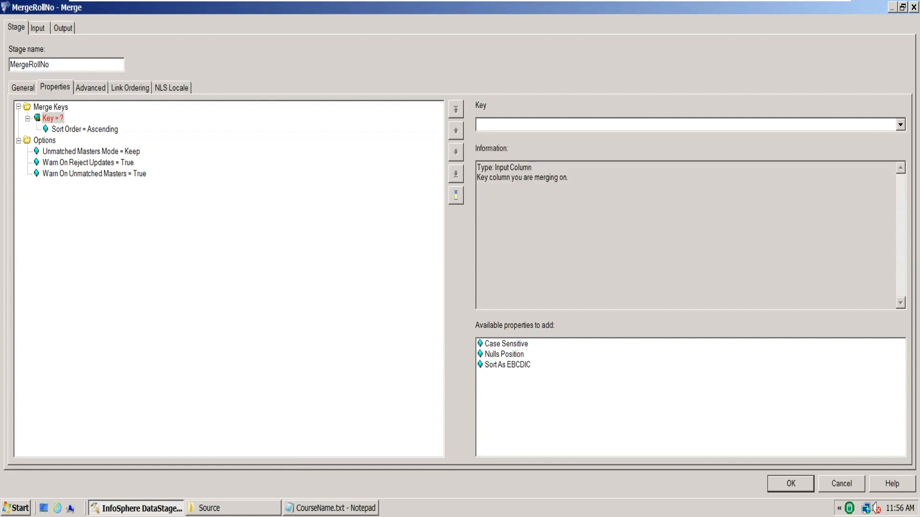
{"action": "left_click", "coordinate": [841, 484]}
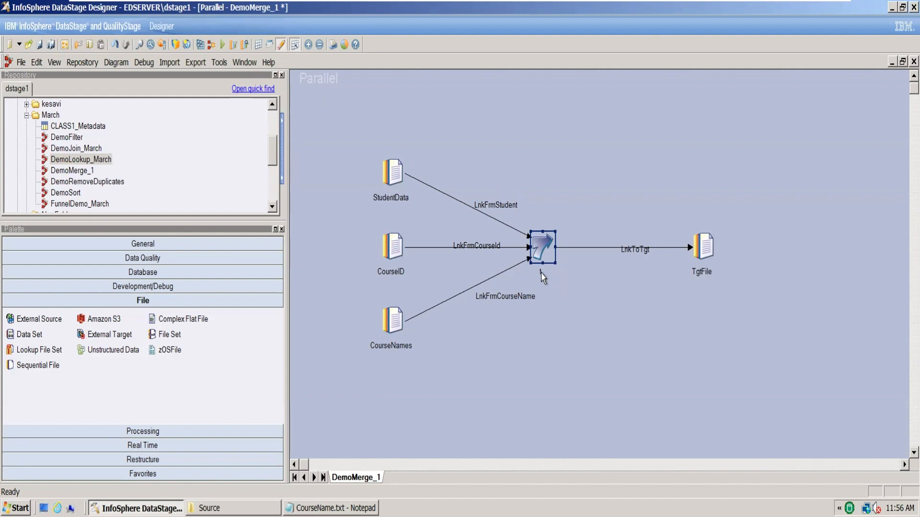
Rename the MergeRollNo stage on the canvas as Merge
{"action": "left_click", "coordinate": [542, 272]}
{"action": "type", "text": "M"}
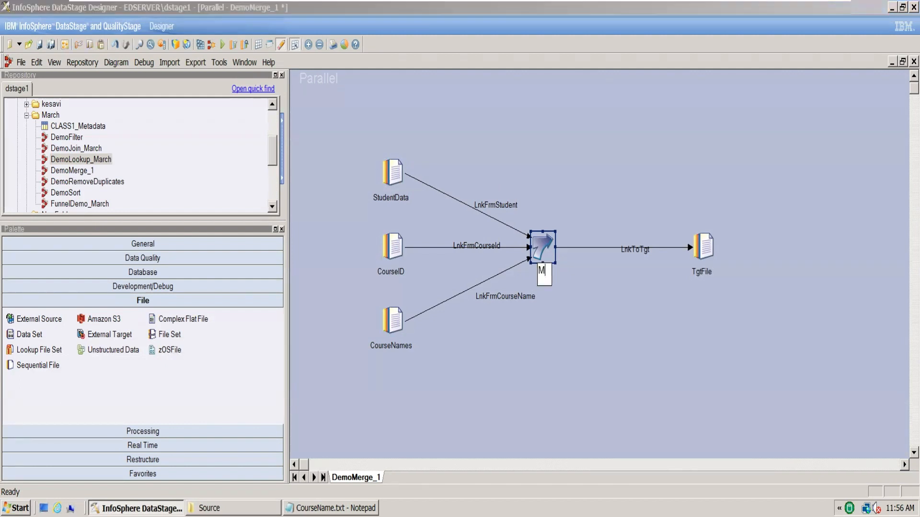
{"action": "left_click", "coordinate": [546, 312]}
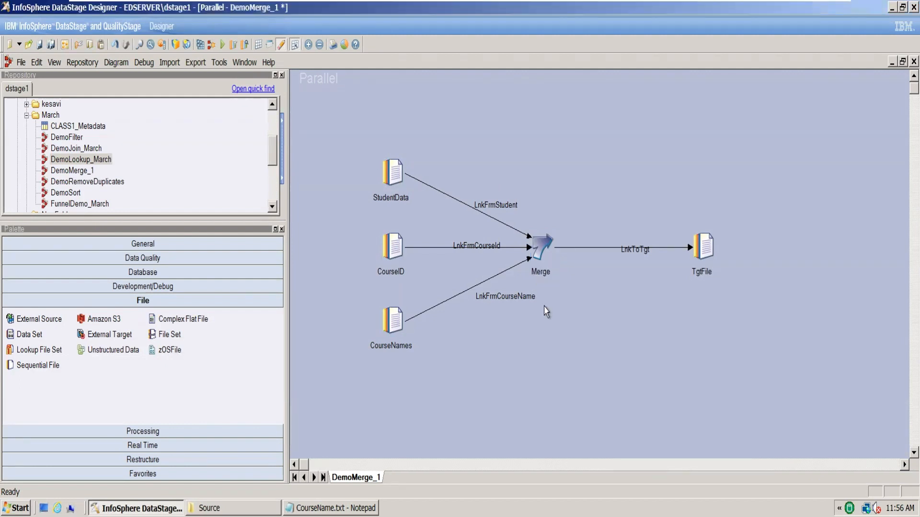
Change the StudentData stage's RollNO column name back to RollNo and apply it
{"action": "double_click", "coordinate": [396, 165]}
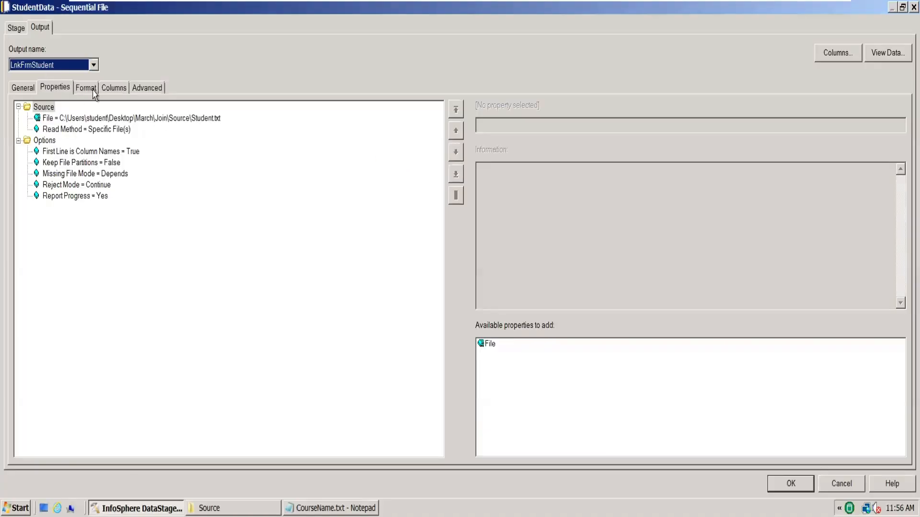
{"action": "left_click", "coordinate": [114, 87]}
{"action": "left_click", "coordinate": [61, 119]}
{"action": "left_click", "coordinate": [59, 117]}
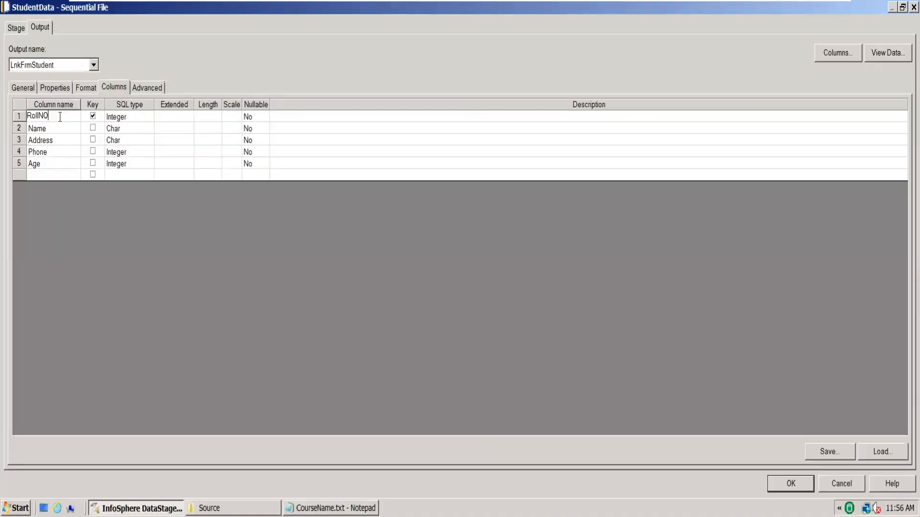
{"action": "left_click", "coordinate": [378, 155]}
{"action": "left_click", "coordinate": [798, 483]}
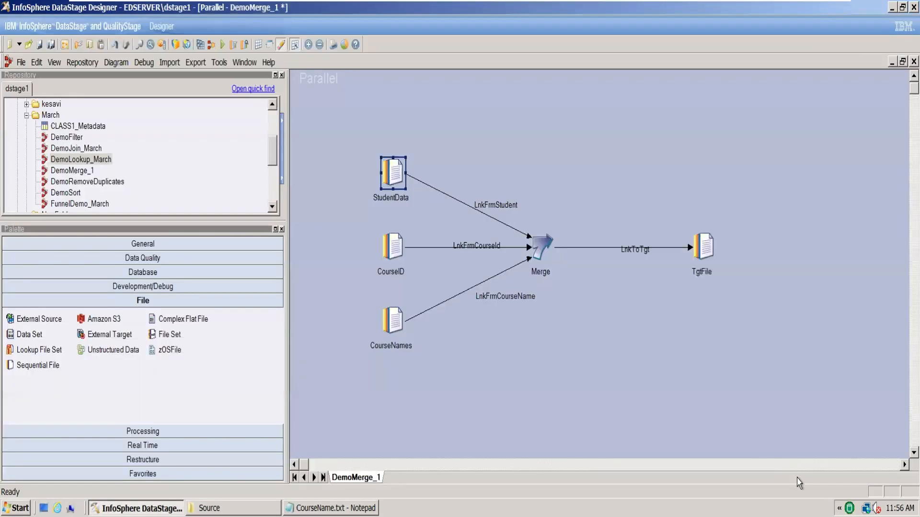
Set the Merge stage's merge key to the RollNo column
{"action": "double_click", "coordinate": [541, 248]}
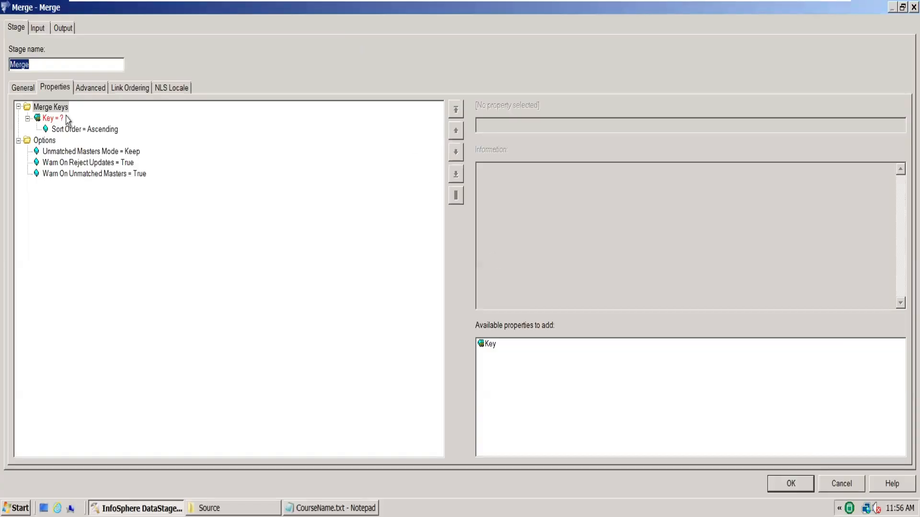
{"action": "left_click", "coordinate": [66, 116]}
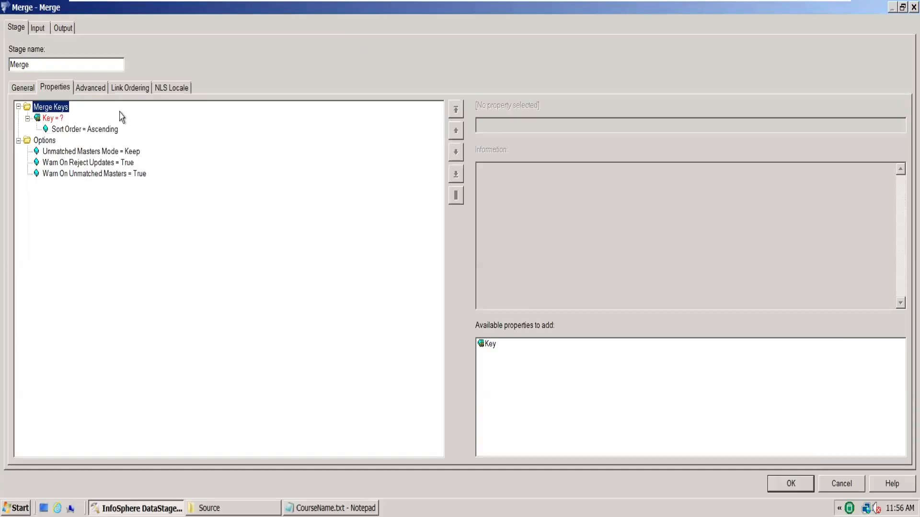
{"action": "left_click", "coordinate": [51, 118]}
{"action": "left_click", "coordinate": [900, 124]}
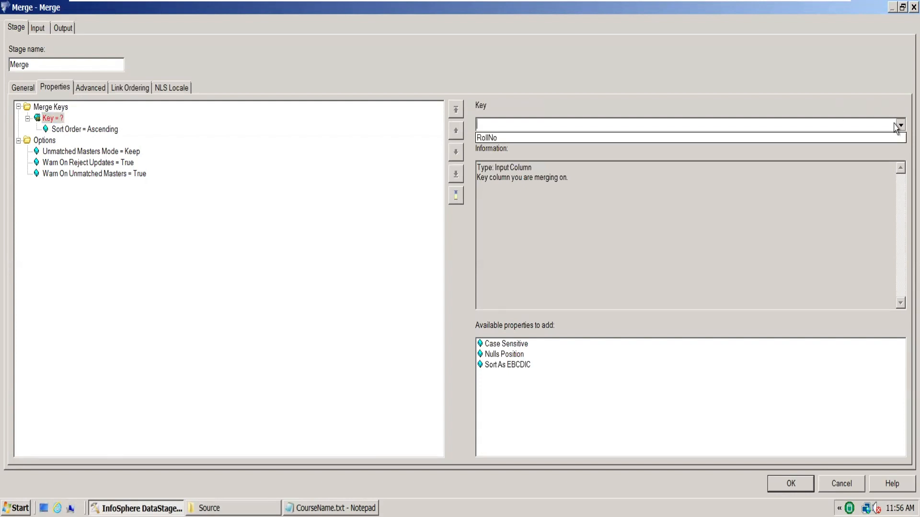
{"action": "left_click", "coordinate": [770, 140]}
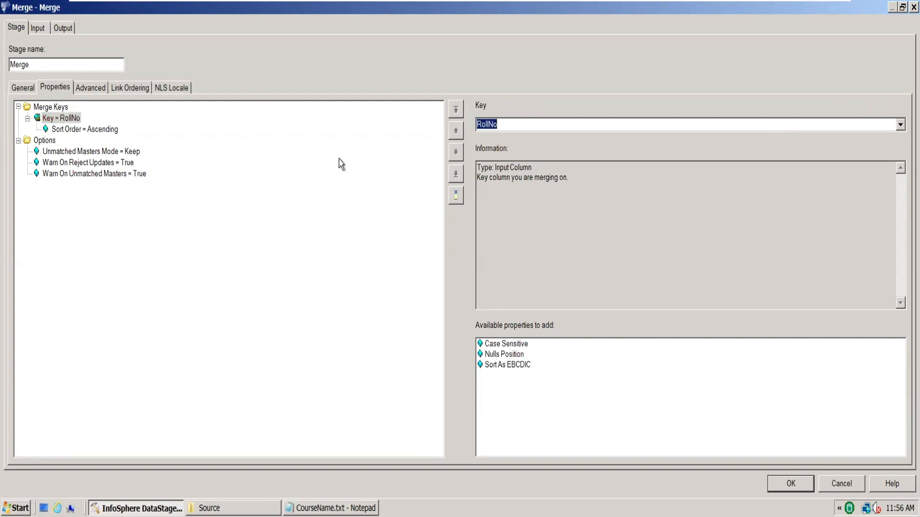
Examine the Merge stage's Sort Order and Unmatched Masters Mode properties and its input and output link ordering
{"action": "left_click", "coordinate": [106, 131]}
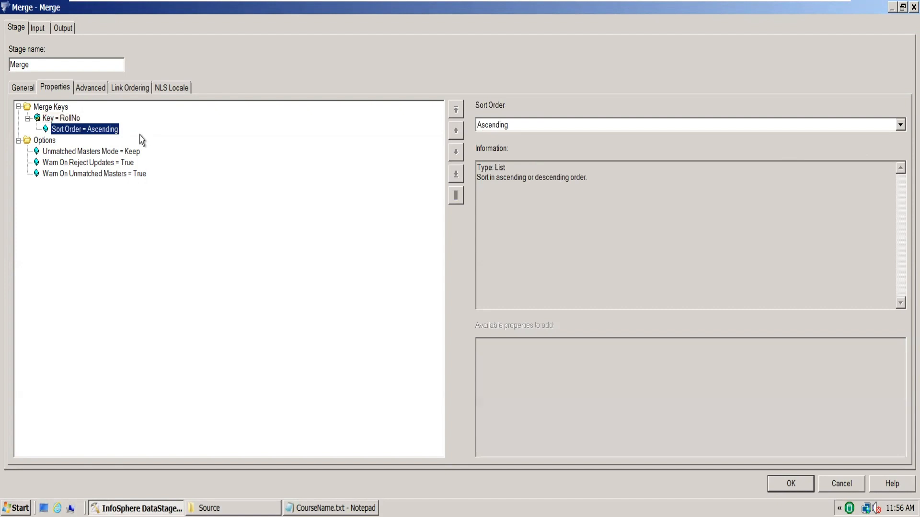
{"action": "left_click", "coordinate": [104, 154]}
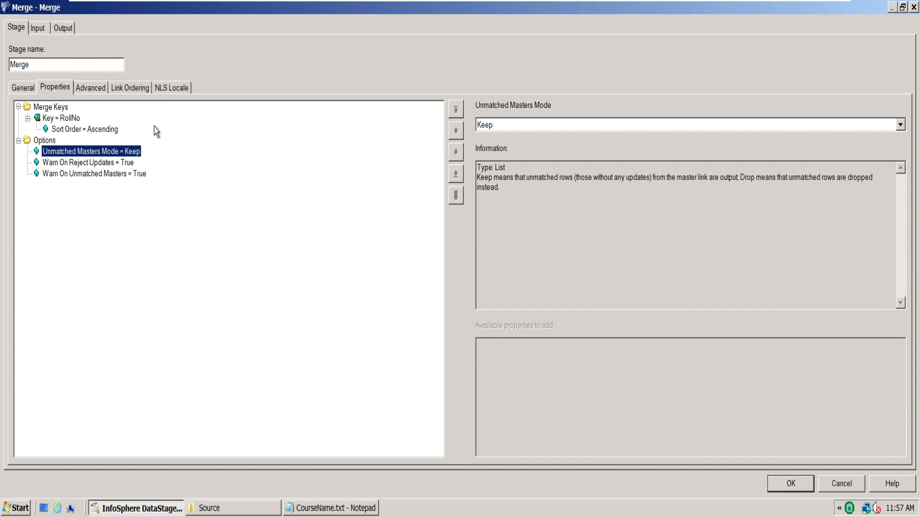
{"action": "left_click", "coordinate": [133, 89]}
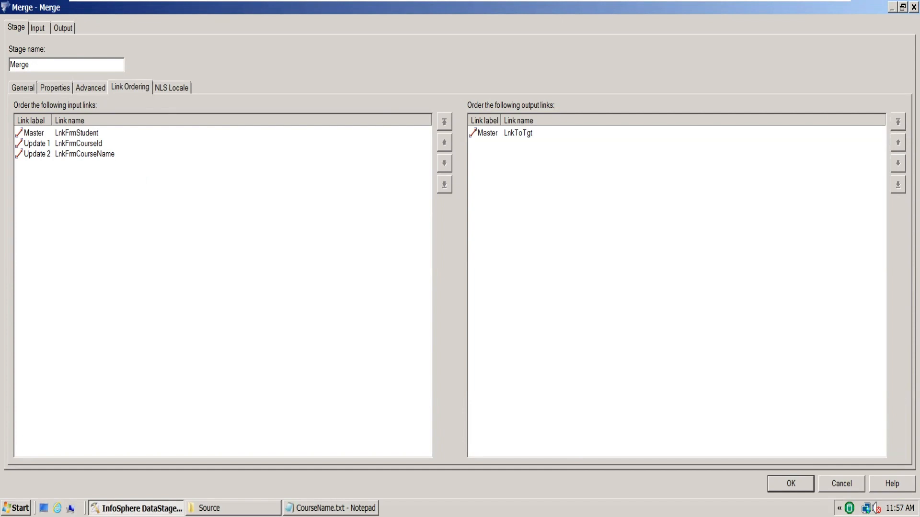
Switch to Notepad and start a new document with the line "Join : Leftlink, Rightlink"
{"action": "left_click", "coordinate": [345, 508]}
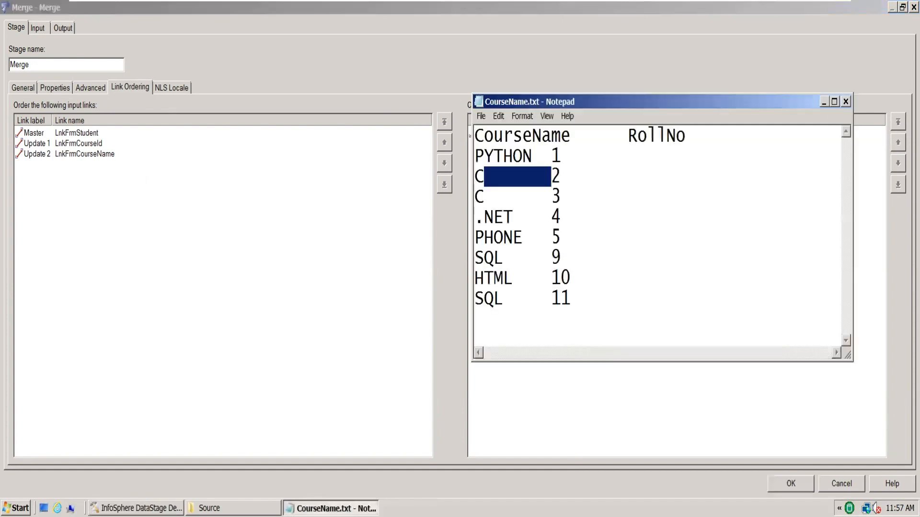
{"action": "left_click", "coordinate": [654, 294]}
{"action": "key", "text": "ctrl+n"}
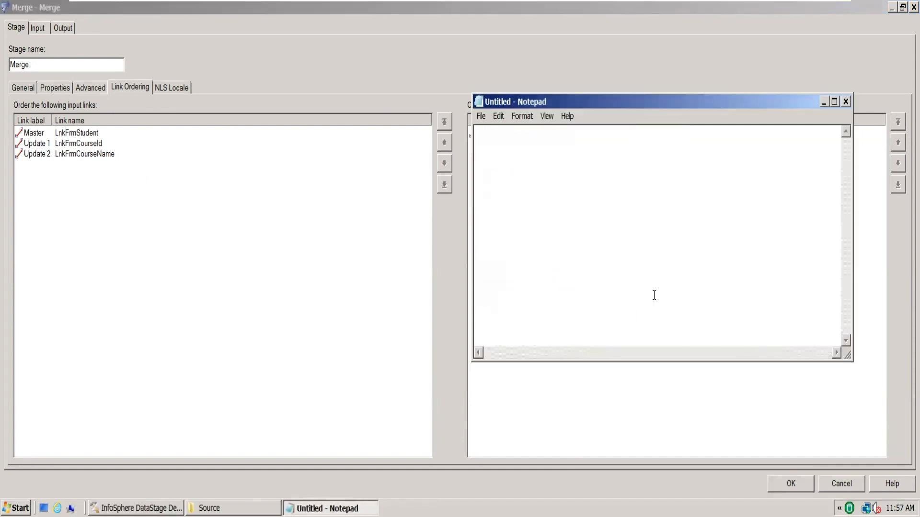
{"action": "type", "text": "Join : Left"}
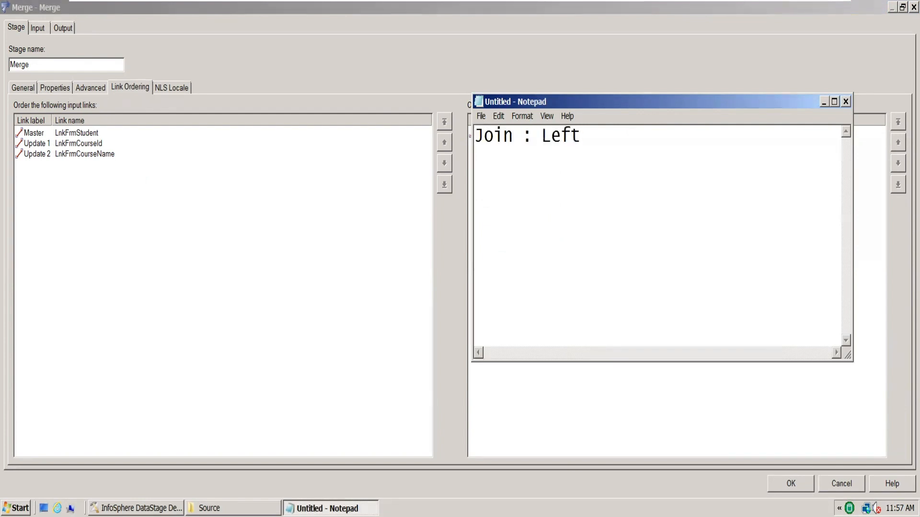
{"action": "type", "text": "link, Rug"}
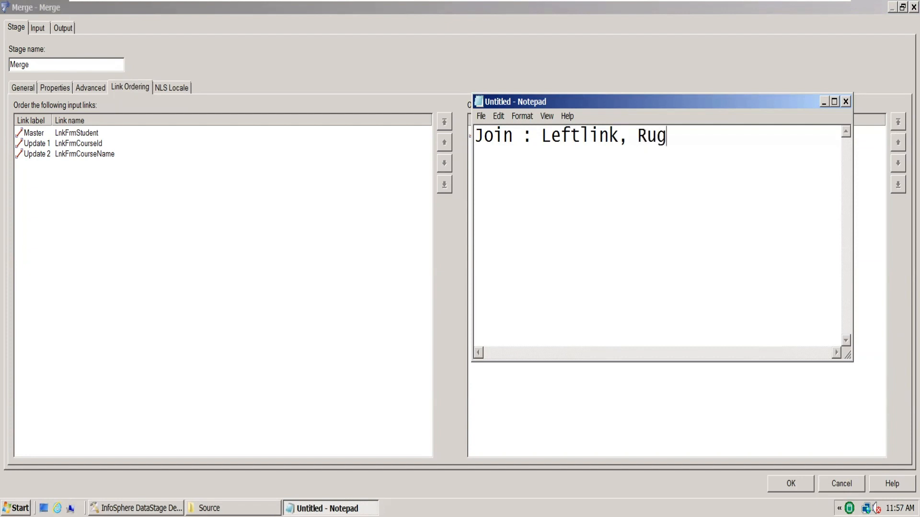
{"action": "key", "text": "BackSpace"}
{"action": "key", "text": "BackSpace"}
{"action": "type", "text": "ight"}
{"action": "type", "text": "link "}
{"action": "type", "text": "L"}
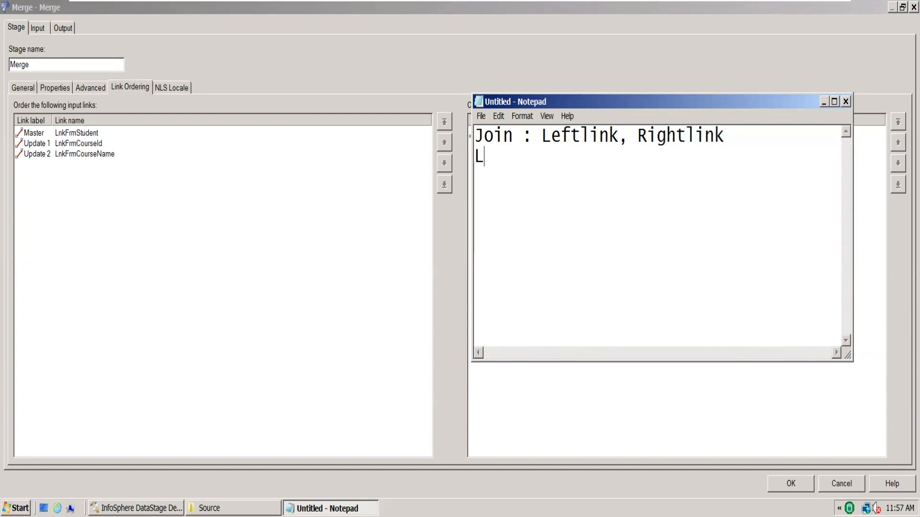
{"action": "type", "text": "ookup"}
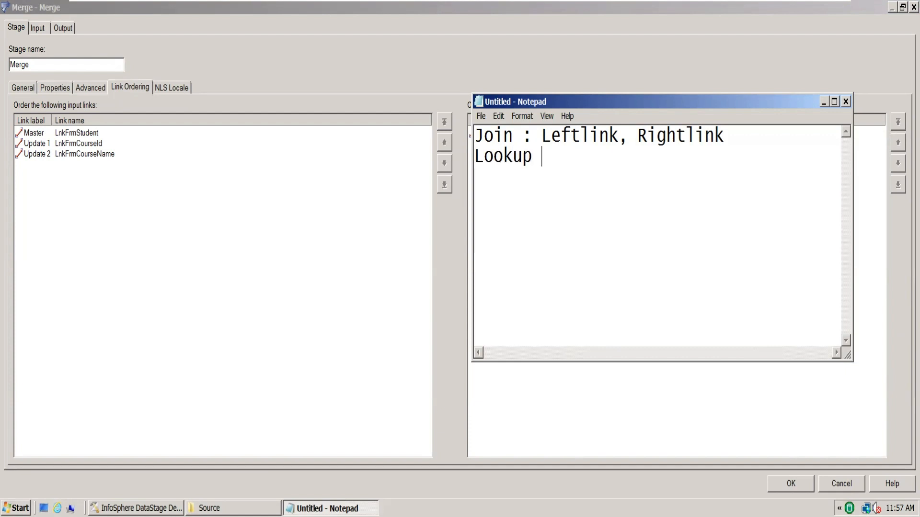
{"action": "type", "text": " : Mas"}
Add a second line reading "Lookup : Main/Stream and Reference" to the note
{"action": "key", "text": "BackSpace"}
{"action": "key", "text": "BackSpace"}
{"action": "type", "text": "ai"}
{"action": "key", "text": "BackSpace"}
{"action": "key", "text": "BackSpace"}
{"action": "type", "text": "a"}
{"action": "key", "text": "BackSpace"}
{"action": "type", "text": "Main/Ste"}
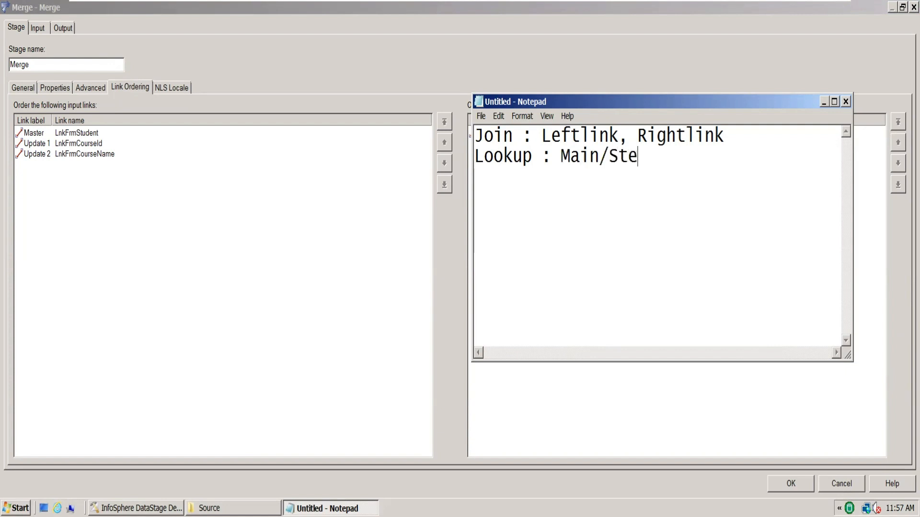
{"action": "key", "text": "BackSpace"}
{"action": "type", "text": "ream a"}
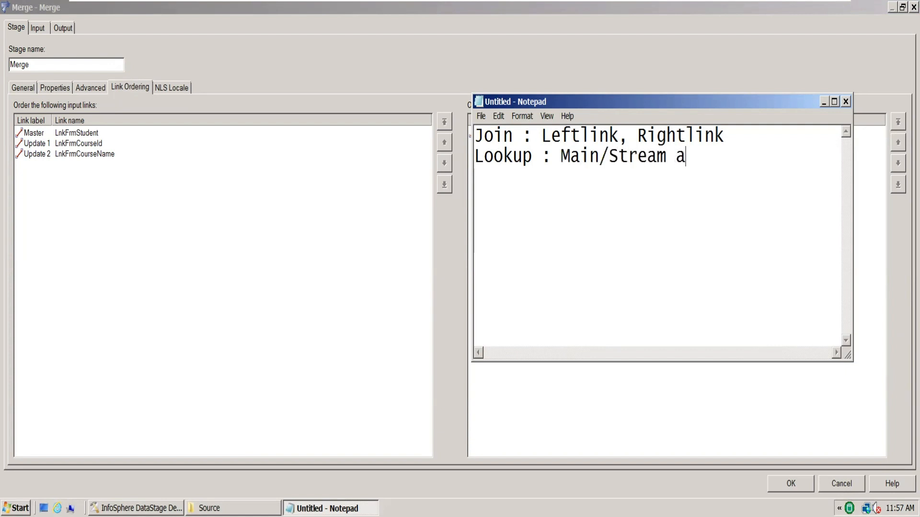
{"action": "type", "text": "nd Refer"}
{"action": "key", "text": "BackSpace"}
{"action": "key", "text": "BackSpace"}
{"action": "key", "text": "BackSpace"}
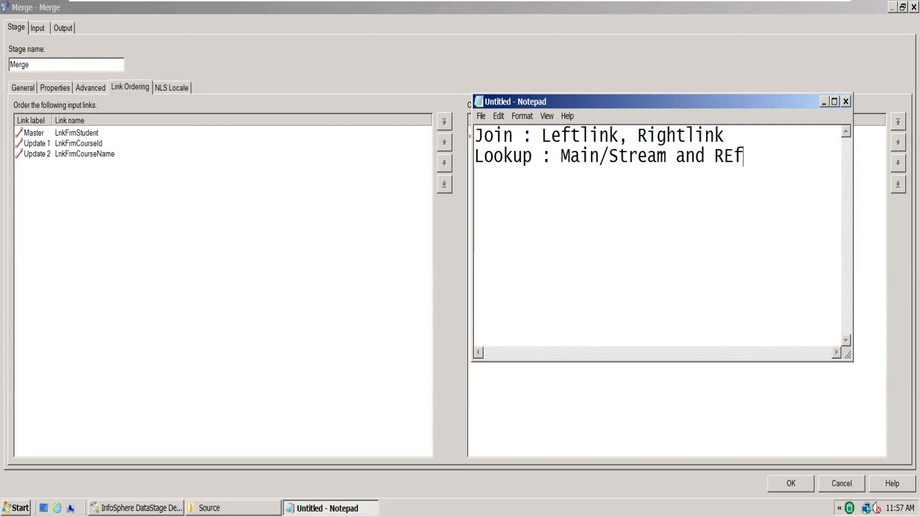
{"action": "type", "text": "ference"}
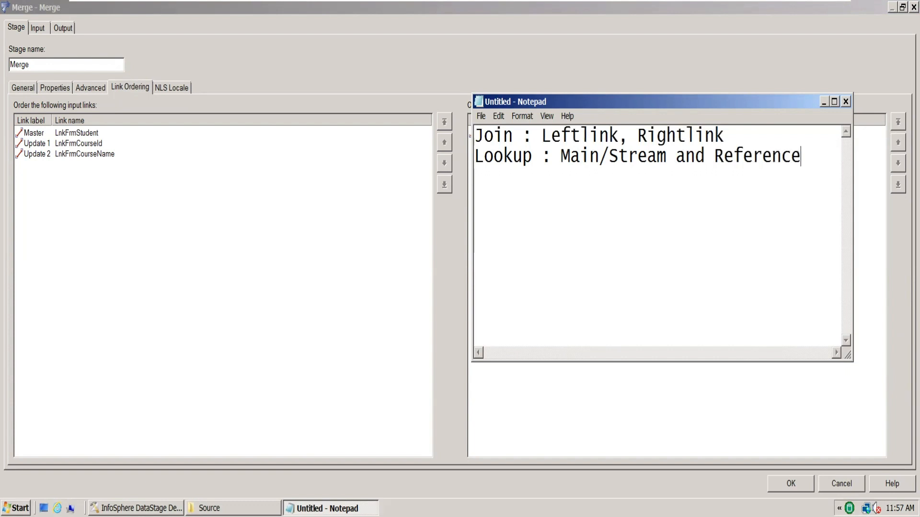
Add a third line reading "Merge: Master, Update" to the note
{"action": "key", "text": "Return"}
{"action": "type", "text": "Merge: Master"}
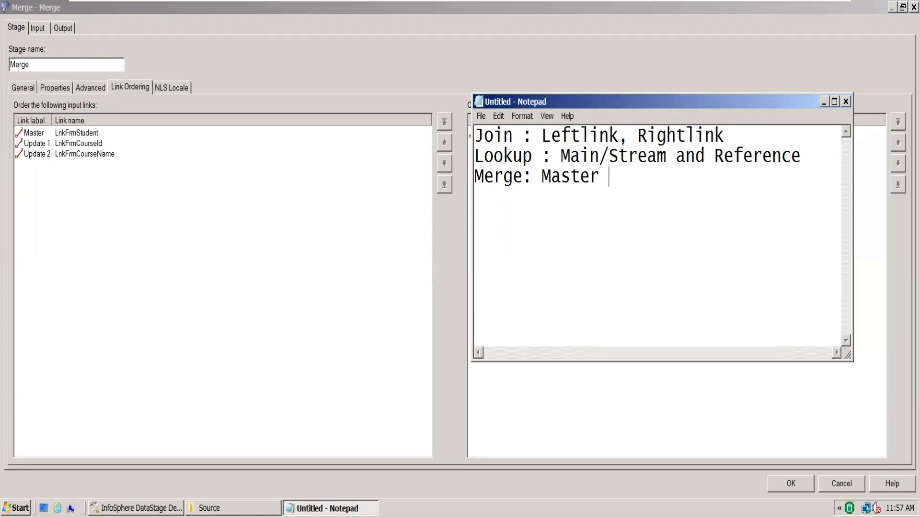
{"action": "type", "text": " U"}
{"action": "key", "text": "BackSpace"}
{"action": "type", "text": "Update"}
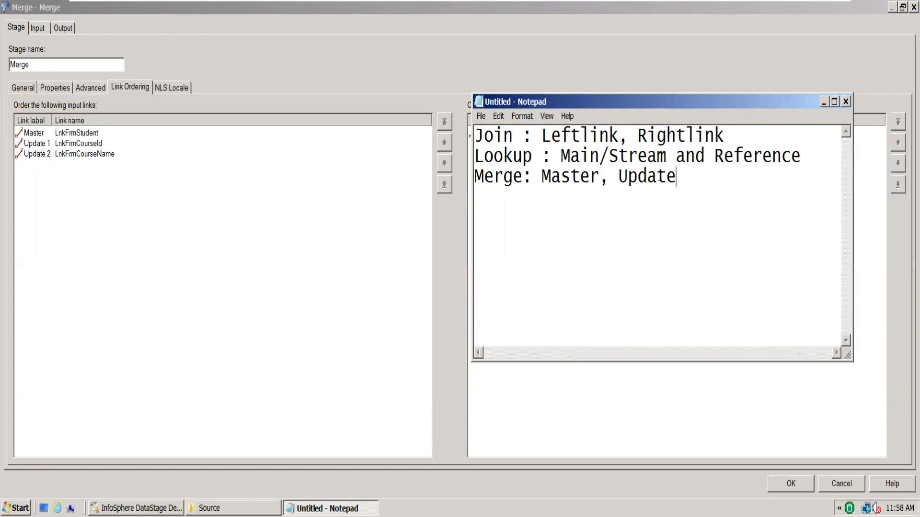
Compare the noted link names with the Merge stage's input link ordering in DataStage Designer, and close the stage editor
{"action": "left_click_drag", "start_coordinate": [676, 177], "coordinate": [474, 136]}
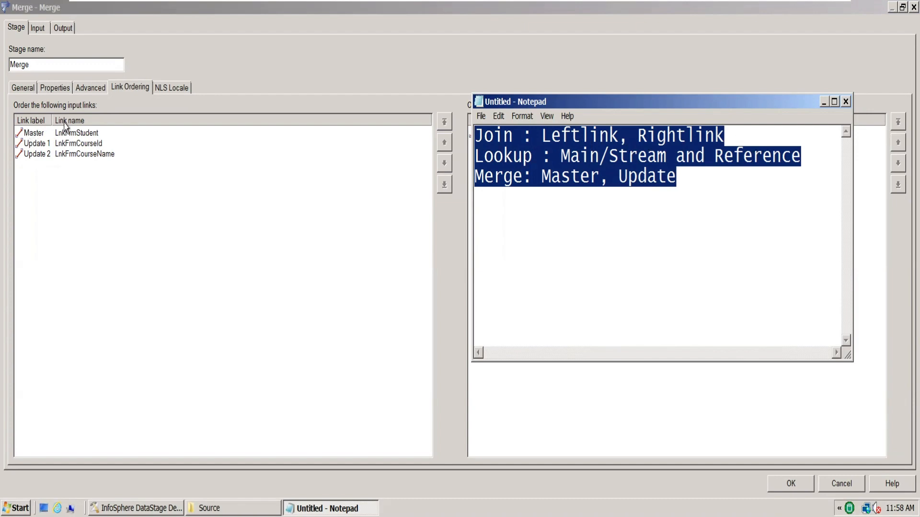
{"action": "left_click", "coordinate": [23, 136]}
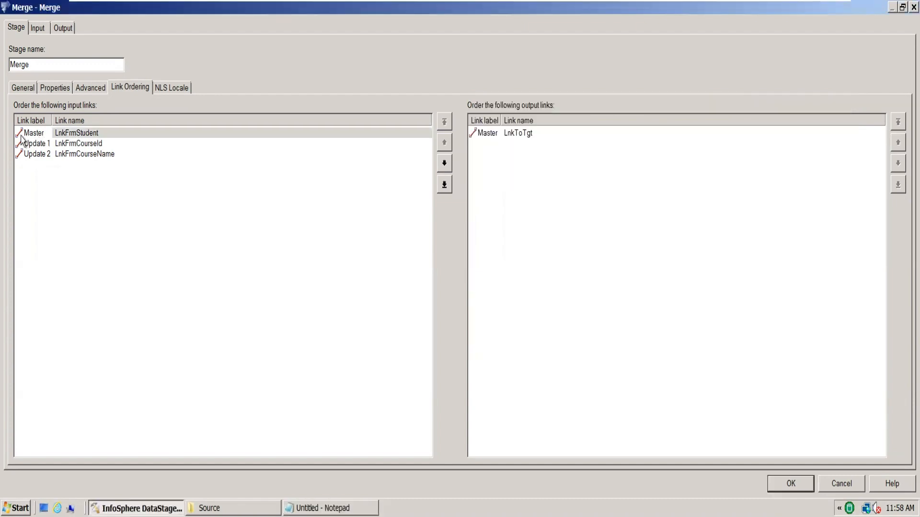
{"action": "key", "text": "alt+Tab"}
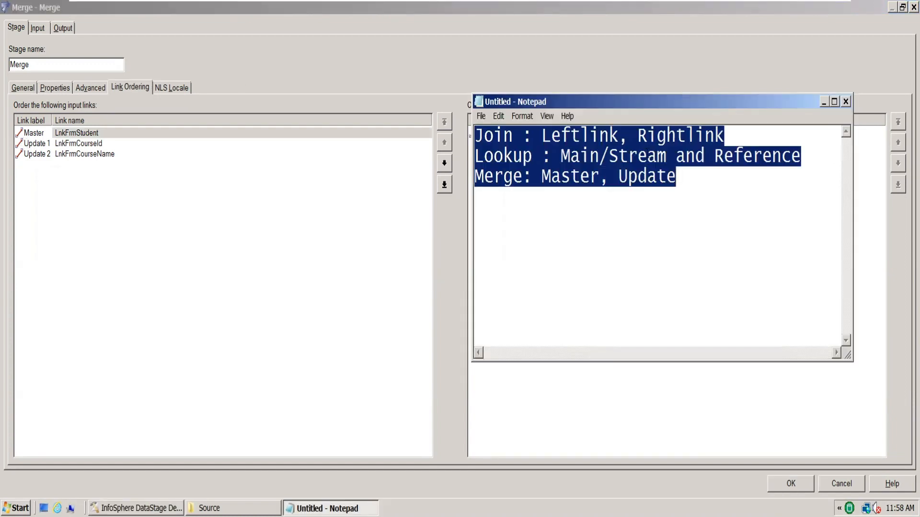
{"action": "double_click", "coordinate": [648, 155]}
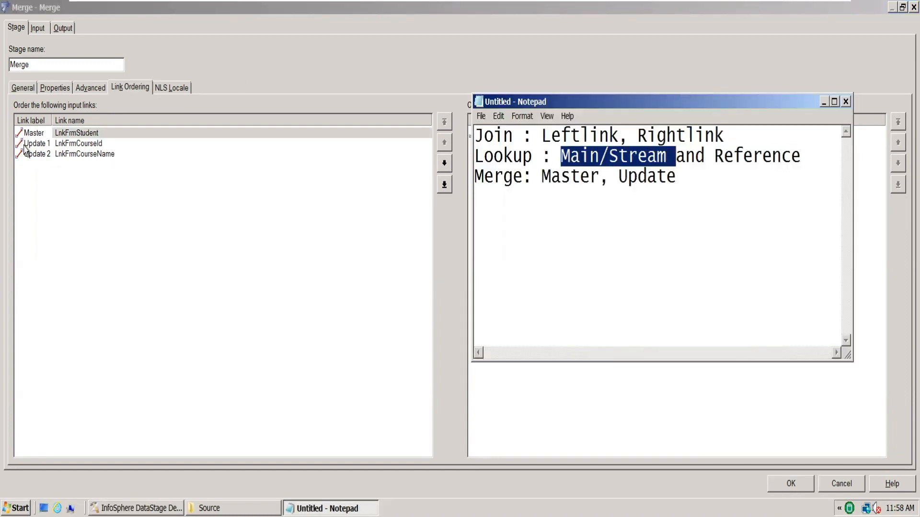
{"action": "double_click", "coordinate": [761, 157]}
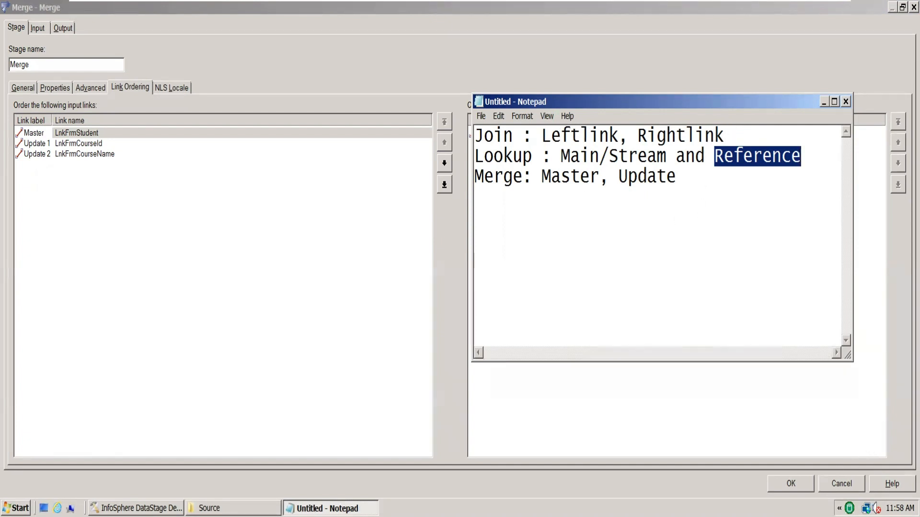
{"action": "left_click", "coordinate": [61, 12]}
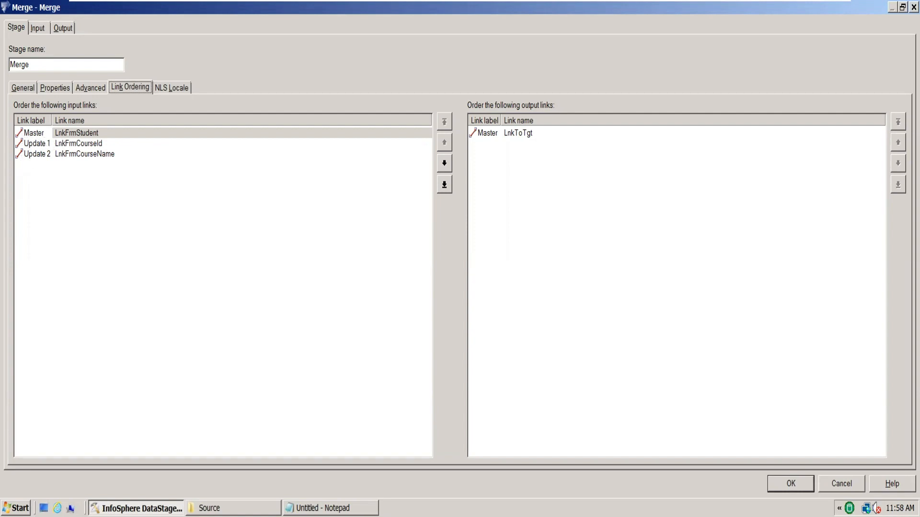
{"action": "key", "text": "Return"}
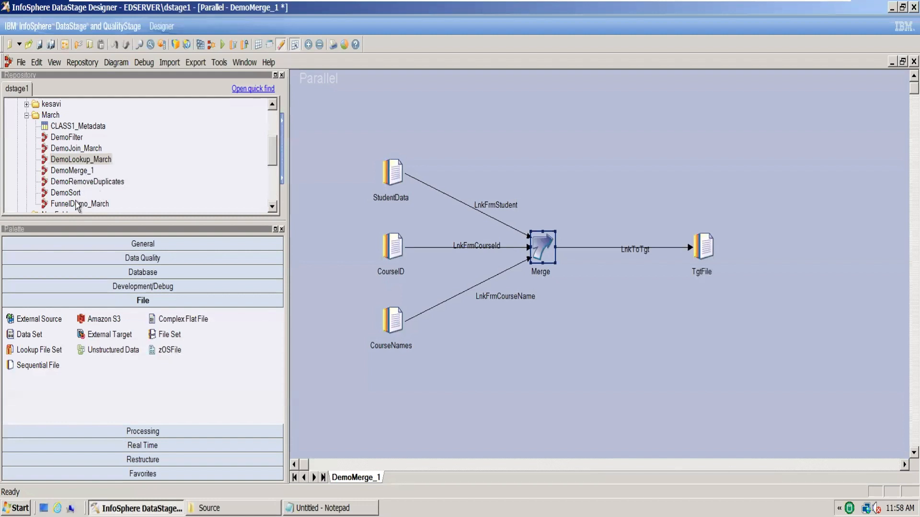
Open the DemoJoin_March job and check the link ordering of its InnerJoin stage
{"action": "double_click", "coordinate": [79, 148]}
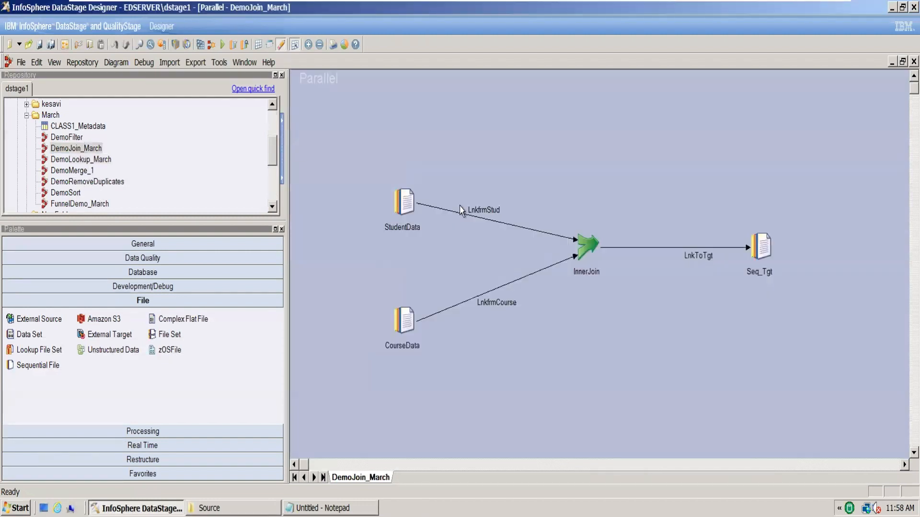
{"action": "double_click", "coordinate": [590, 249]}
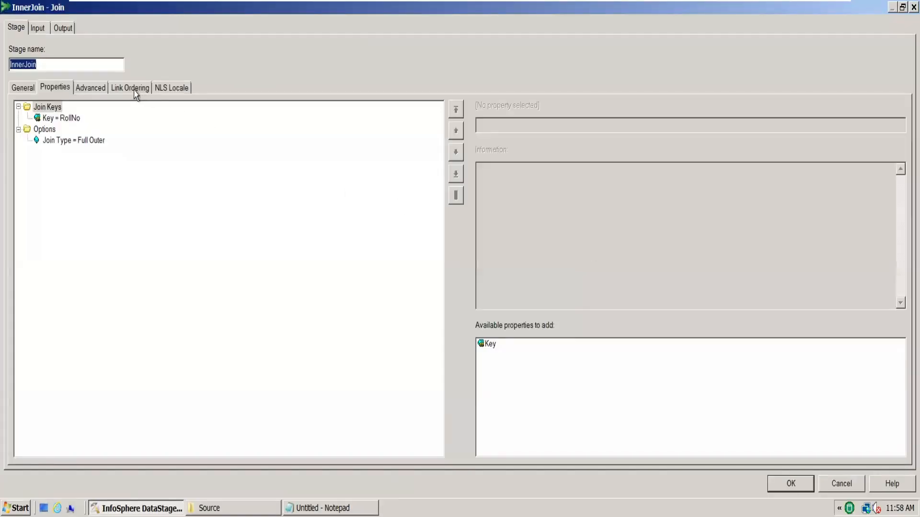
{"action": "left_click", "coordinate": [135, 90]}
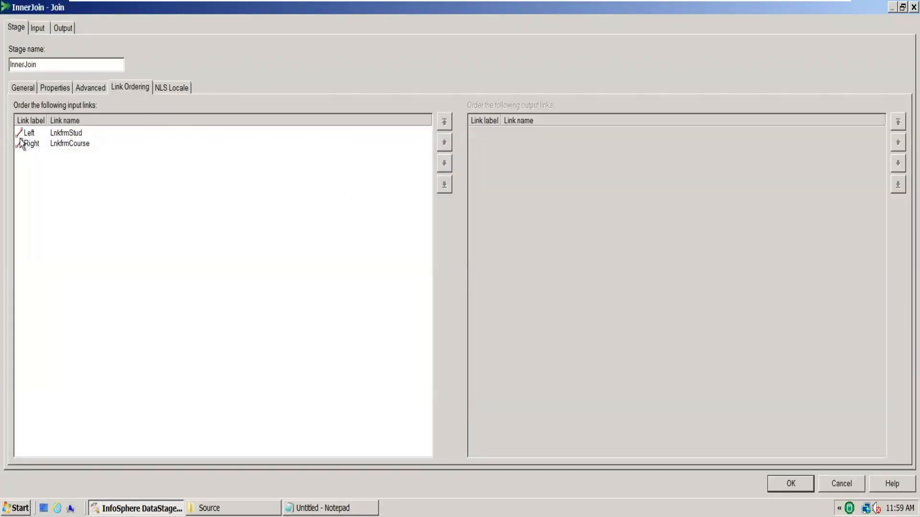
{"action": "left_click", "coordinate": [861, 484]}
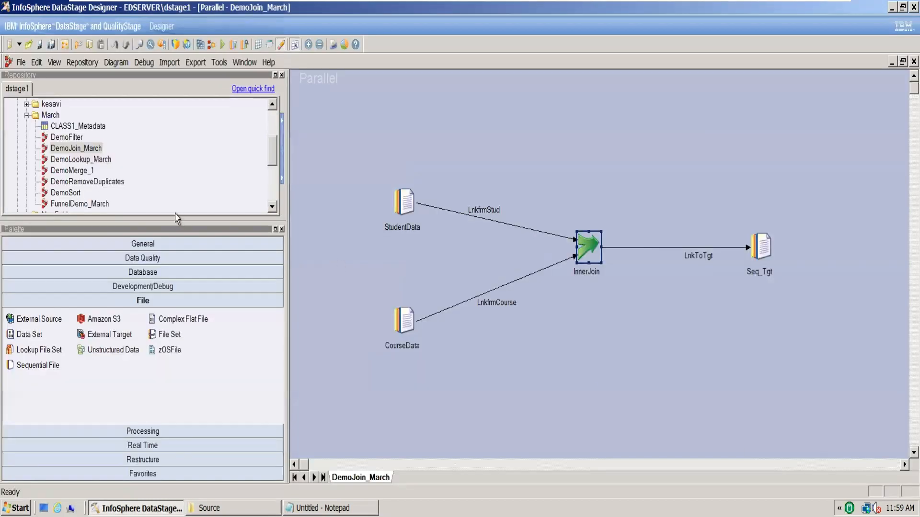
Open the DemoLookup_March job and examine its Lookup stage's conditions, including the options for multiple rows returned from a link
{"action": "double_click", "coordinate": [89, 160]}
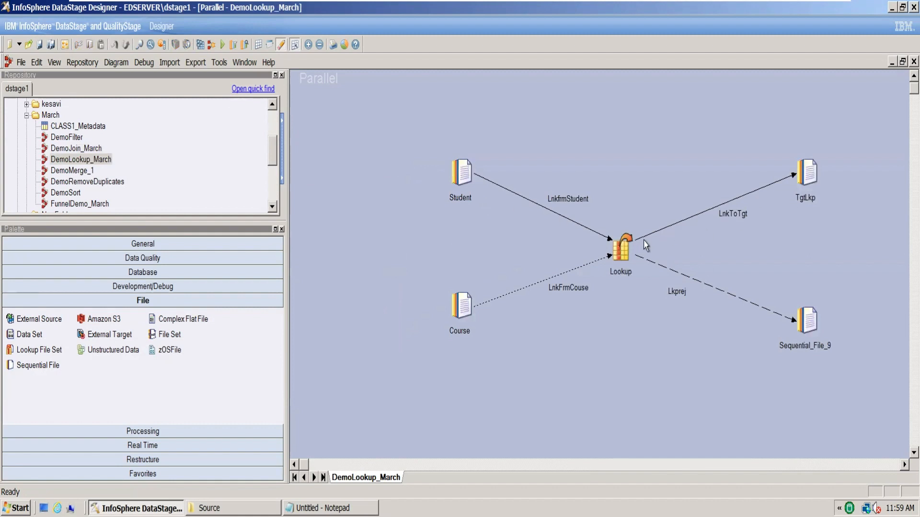
{"action": "left_click", "coordinate": [638, 241]}
{"action": "right_click", "coordinate": [637, 241]}
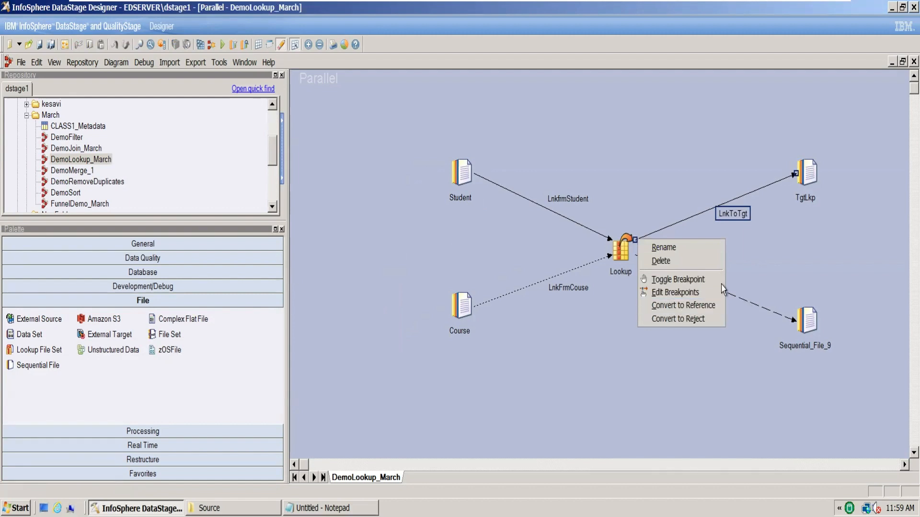
{"action": "double_click", "coordinate": [624, 247]}
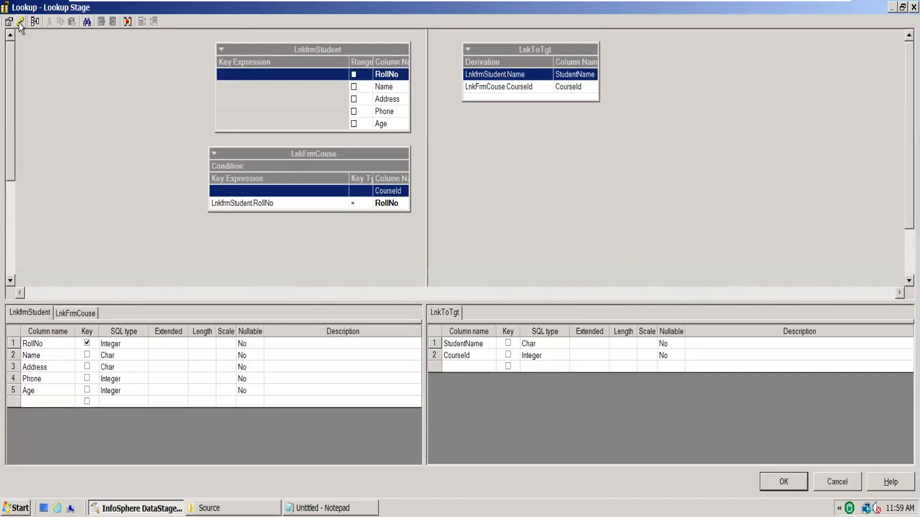
{"action": "left_click", "coordinate": [20, 21]}
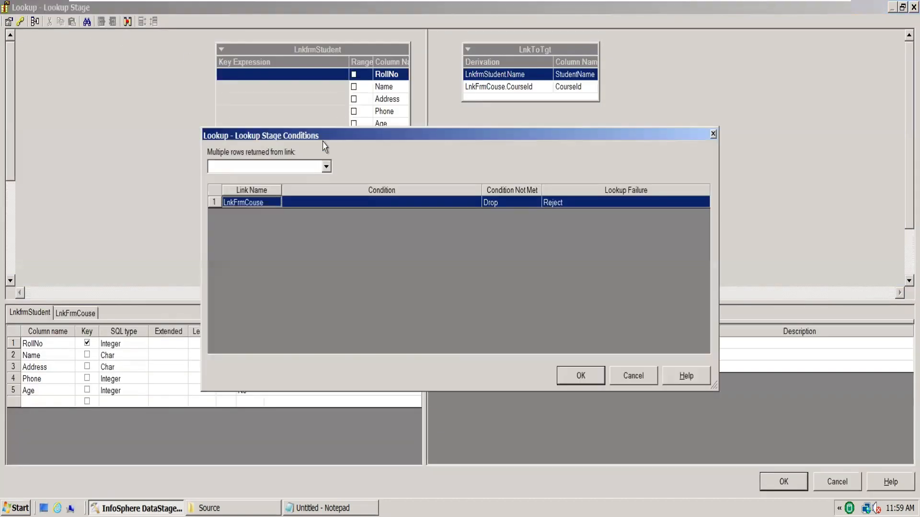
{"action": "left_click", "coordinate": [326, 167]}
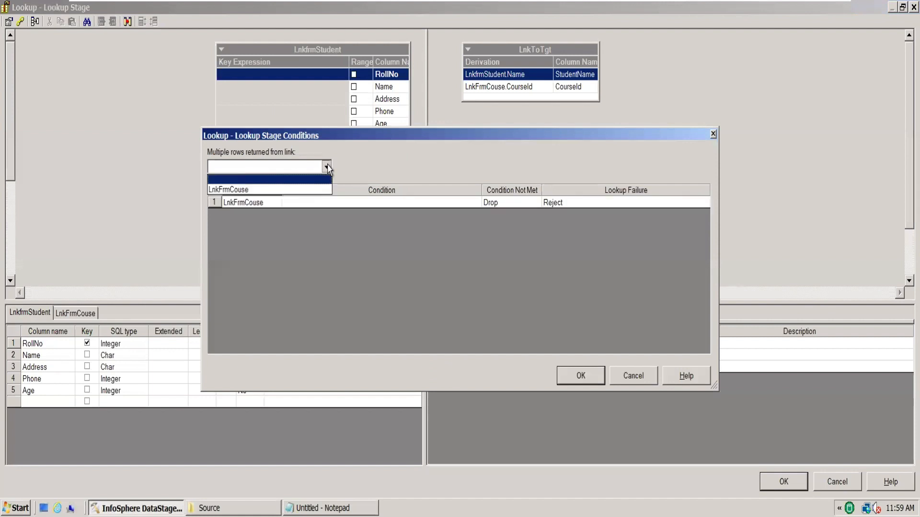
{"action": "left_click", "coordinate": [380, 153]}
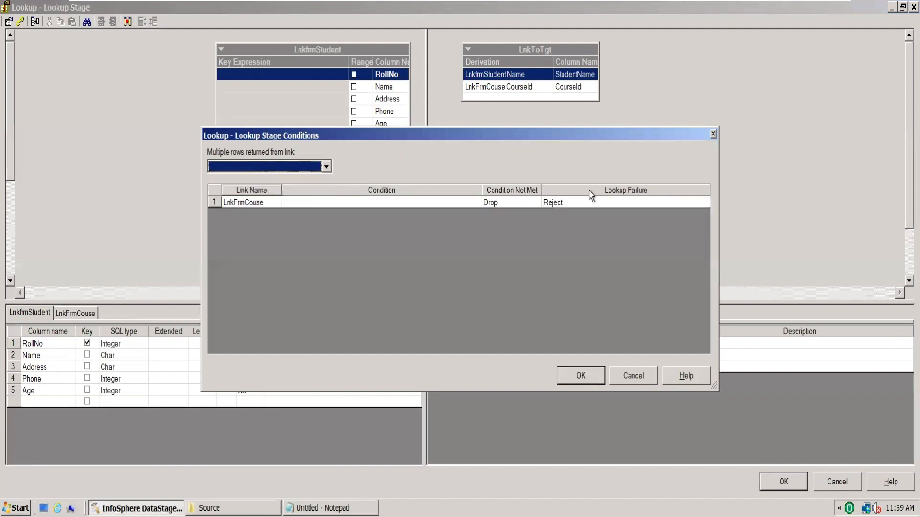
{"action": "left_click", "coordinate": [651, 378]}
Check the input link ordering in the Lookup stage's properties
{"action": "left_click", "coordinate": [9, 22]}
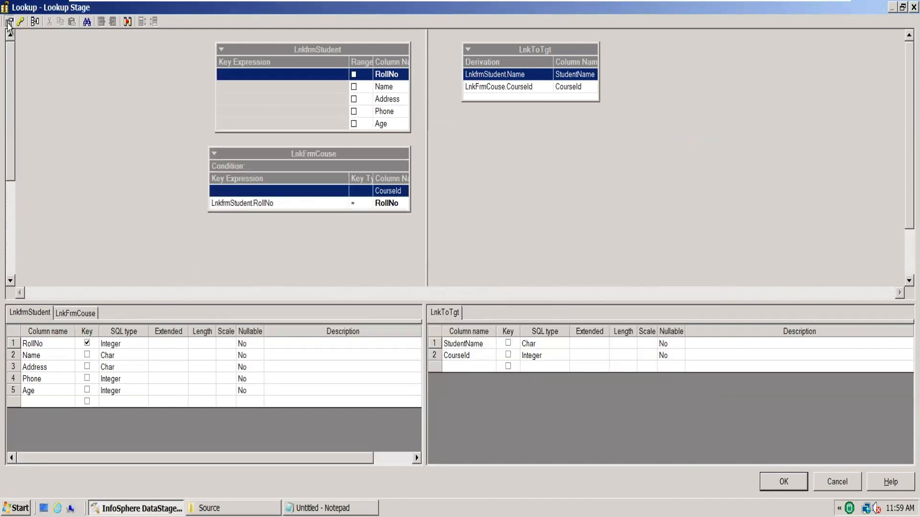
{"action": "left_click", "coordinate": [353, 164]}
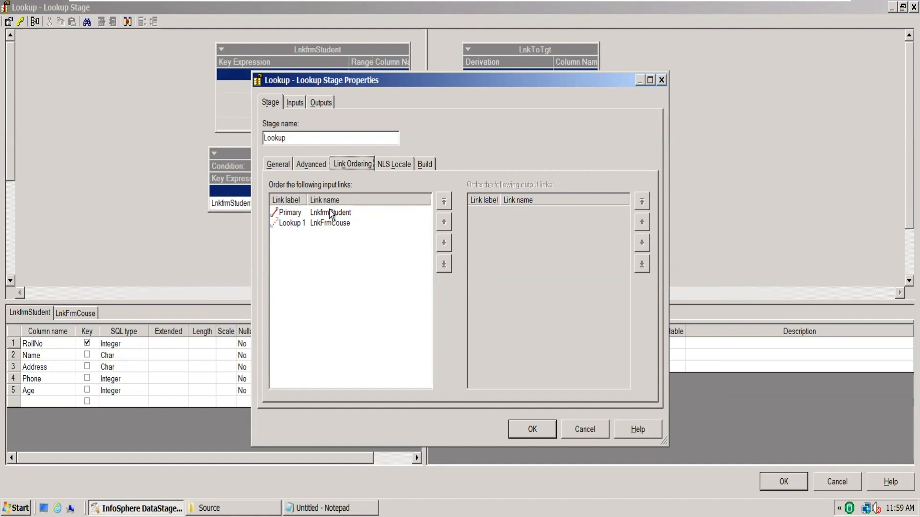
{"action": "left_click", "coordinate": [589, 437]}
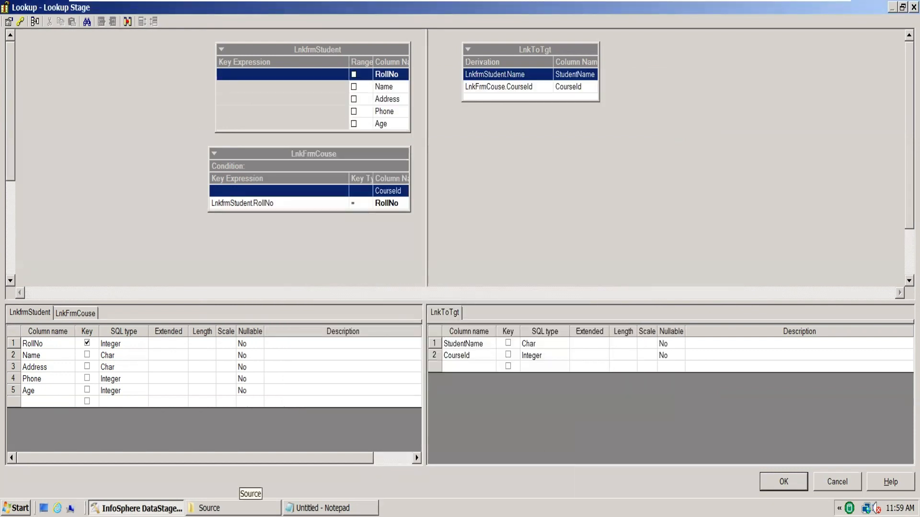
Switch to the Notepad note and append " : 4joins" to the Join line
{"action": "left_click", "coordinate": [330, 508]}
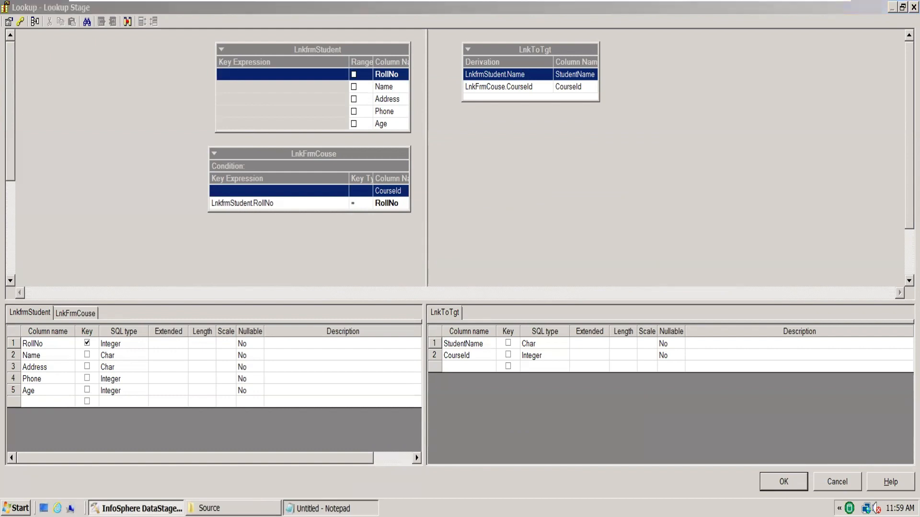
{"action": "left_click", "coordinate": [754, 138]}
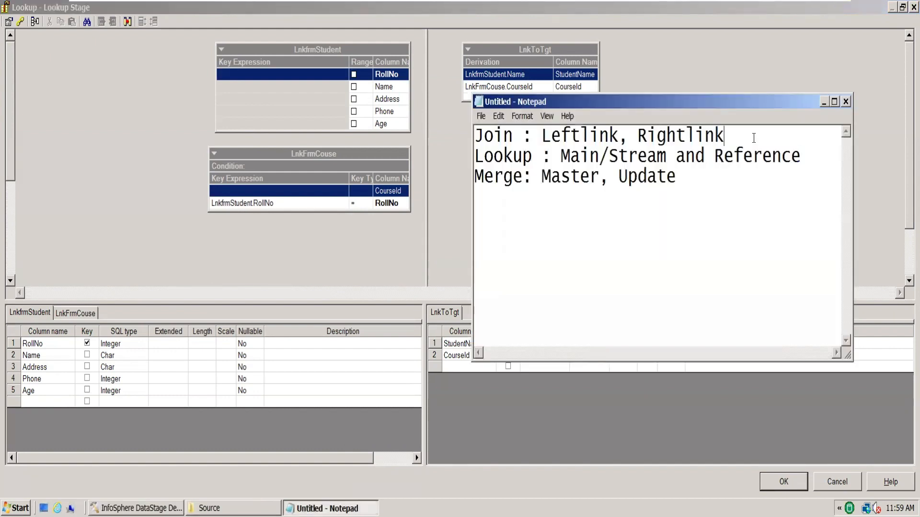
{"action": "type", "text": ": 4joins"}
Append " : left/inner" to both the Lookup line and the Merge line of the note
{"action": "left_click", "coordinate": [825, 147]}
{"action": "type", "text": ": "}
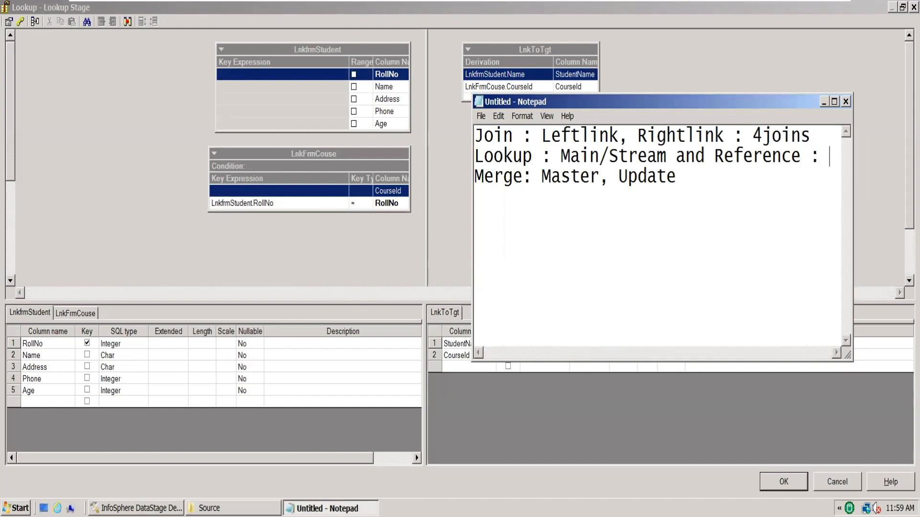
{"action": "type", "text": "left"}
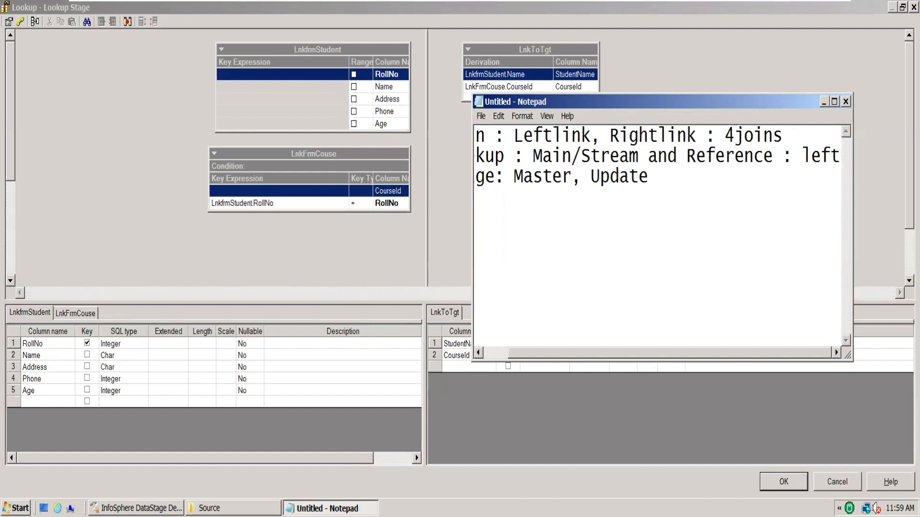
{"action": "type", "text": "/inner"}
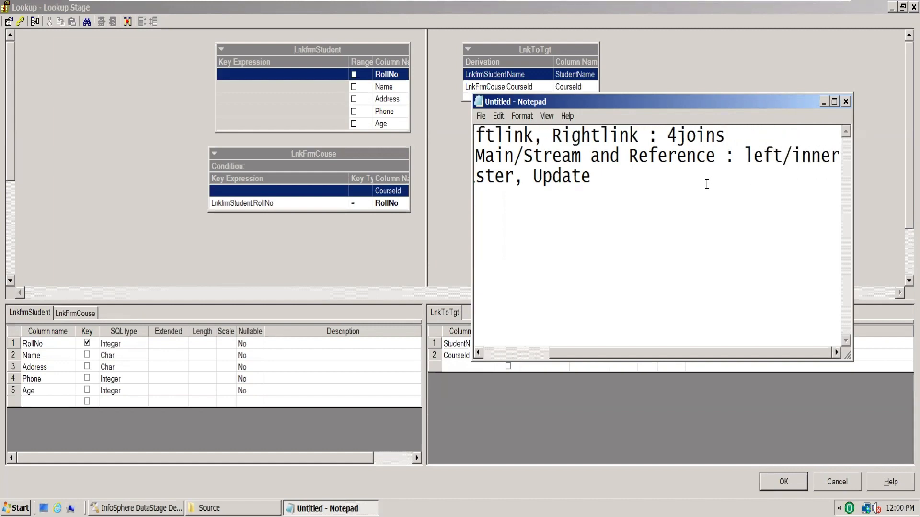
{"action": "left_click", "coordinate": [626, 182]}
{"action": "type", "text": ": left"}
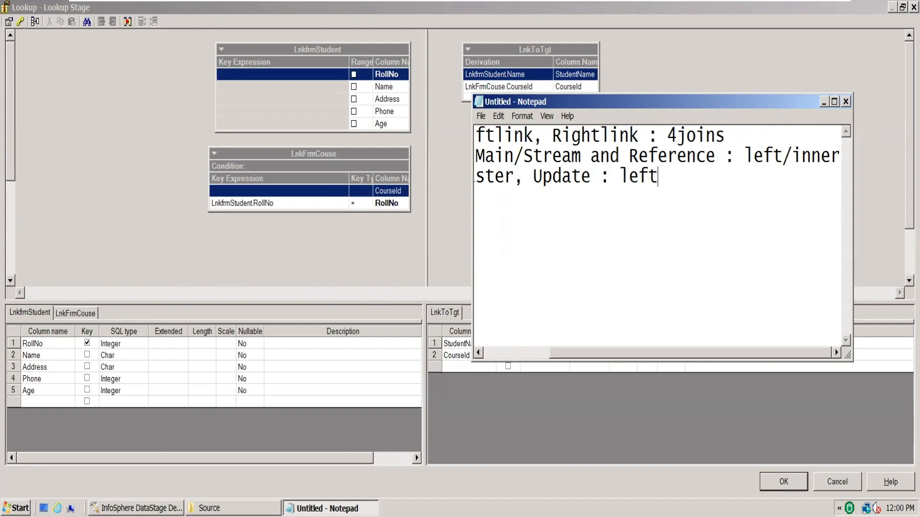
{"action": "type", "text": "/inner"}
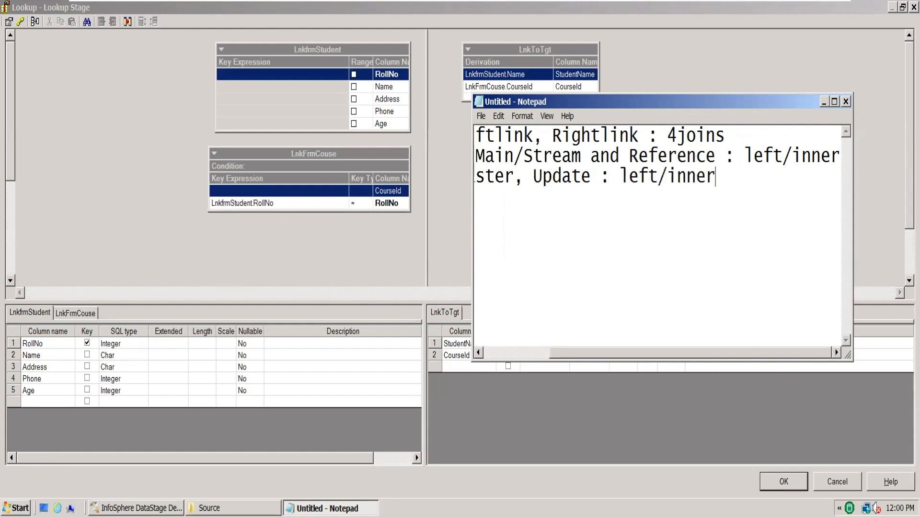
Return to the DemoMerge_1 job and check the Merge stage's Unmatched Masters Mode and its master/update input link ordering
{"action": "left_click", "coordinate": [447, 233]}
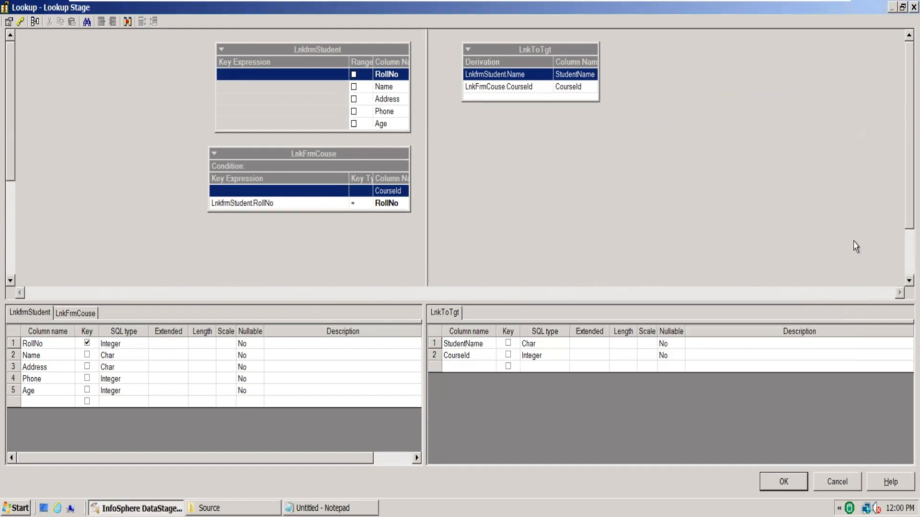
{"action": "key", "text": "Return"}
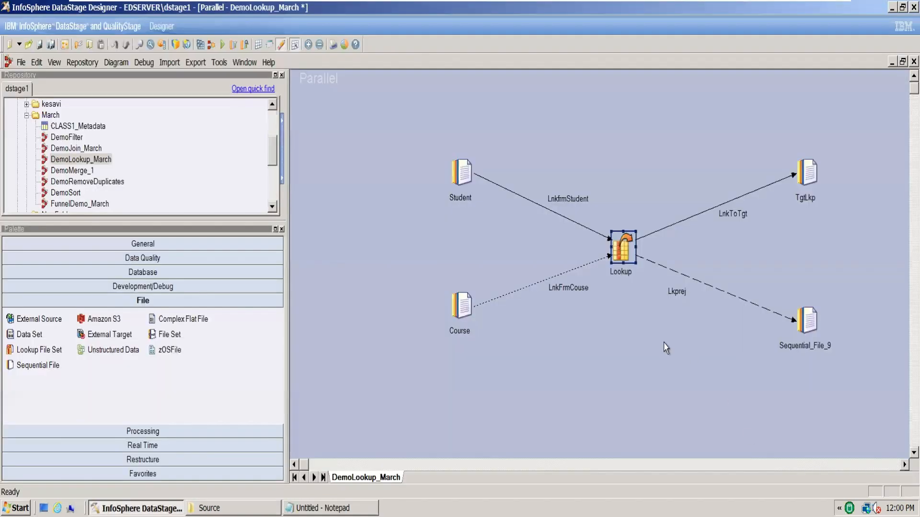
{"action": "left_click", "coordinate": [654, 360]}
{"action": "key", "text": "ctrl+Tab"}
{"action": "key", "text": "ctrl+Tab"}
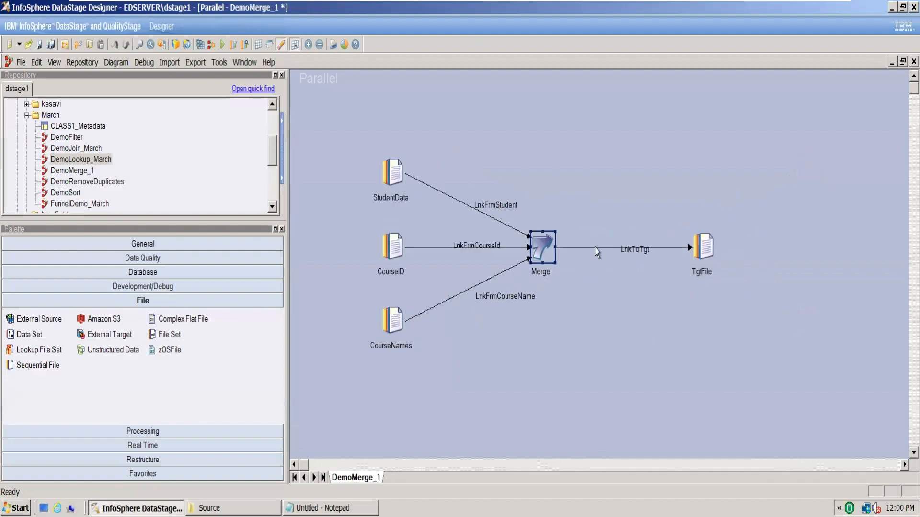
{"action": "double_click", "coordinate": [540, 247]}
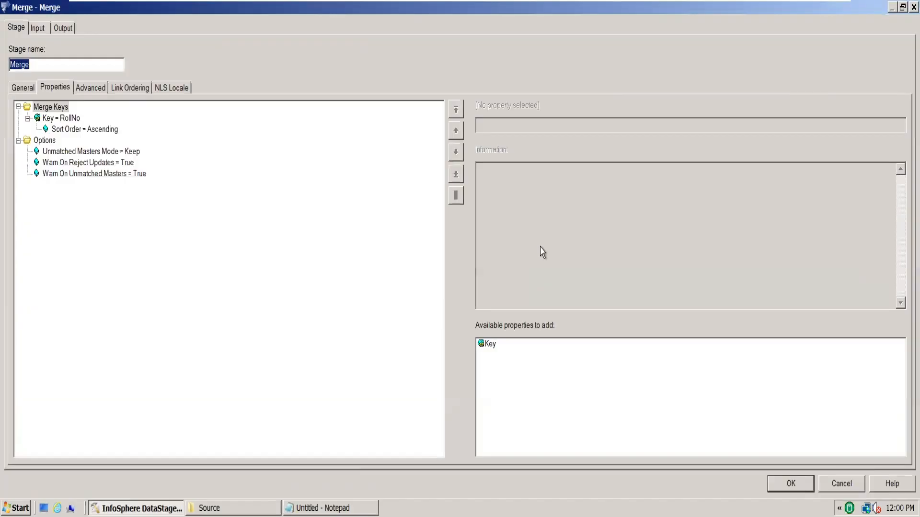
{"action": "left_click", "coordinate": [132, 152]}
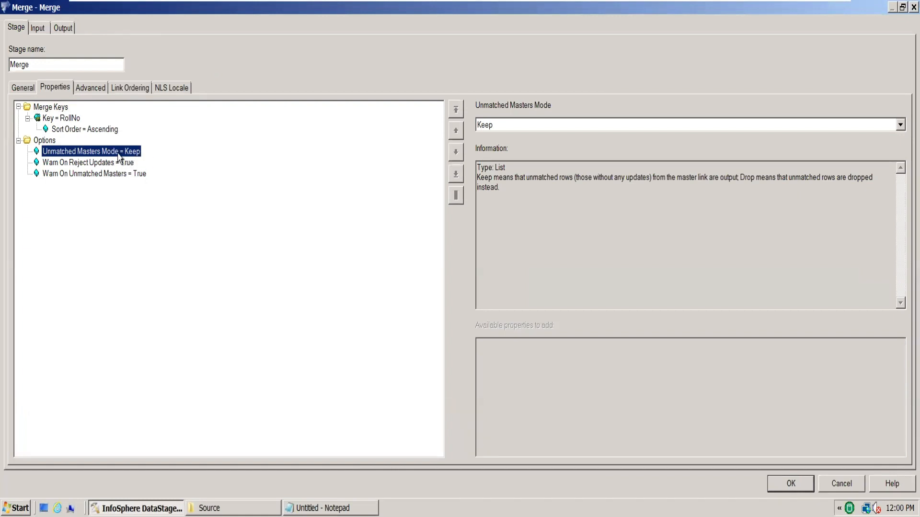
{"action": "left_click", "coordinate": [122, 91]}
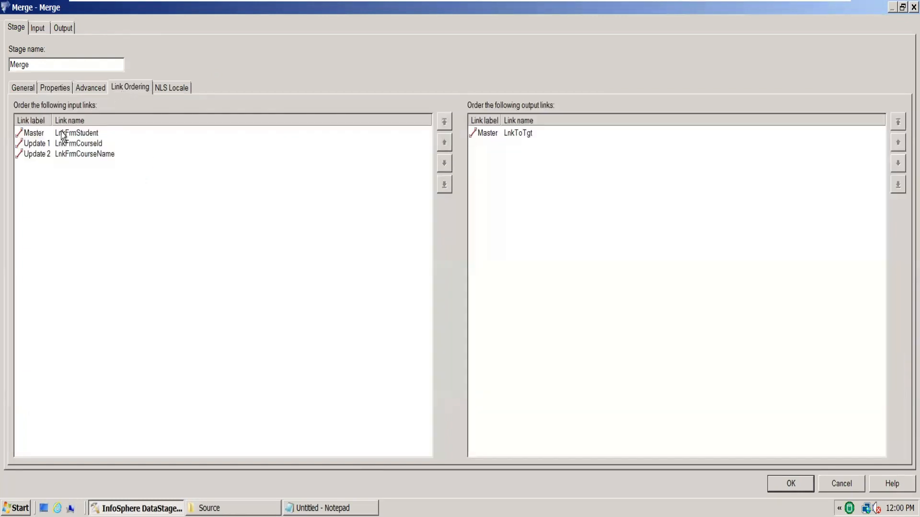
{"action": "left_click", "coordinate": [35, 134]}
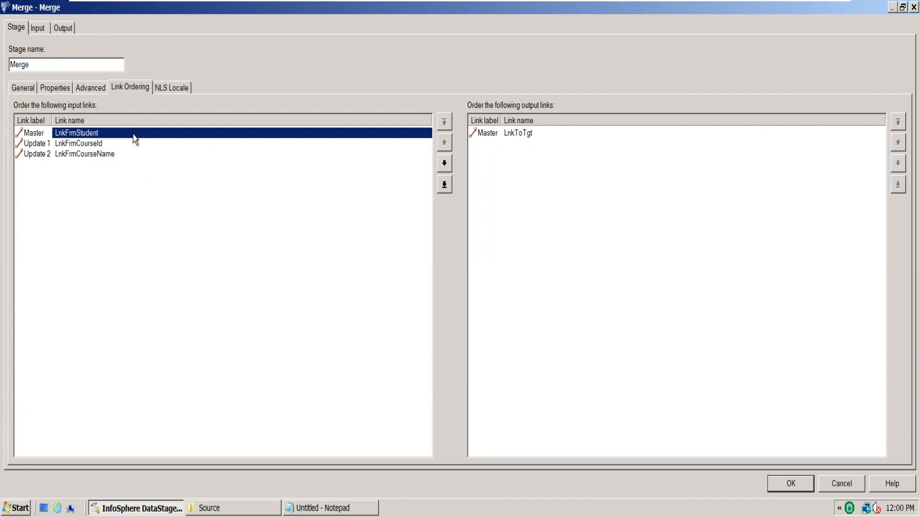
Set the Merge stage's Unmatched Masters Mode to Drop, check the Warn On Reject Updates option and accept the stage properties
{"action": "left_click", "coordinate": [91, 91]}
{"action": "left_click", "coordinate": [47, 87]}
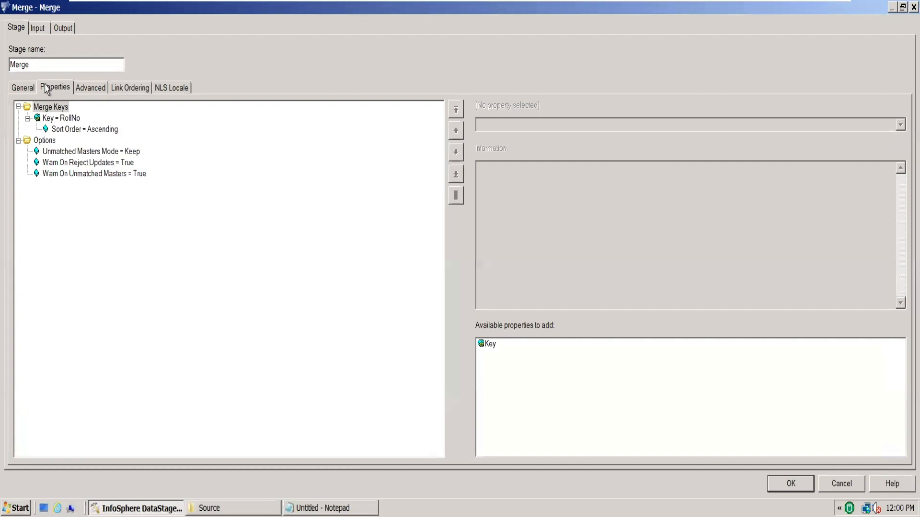
{"action": "left_click", "coordinate": [60, 152]}
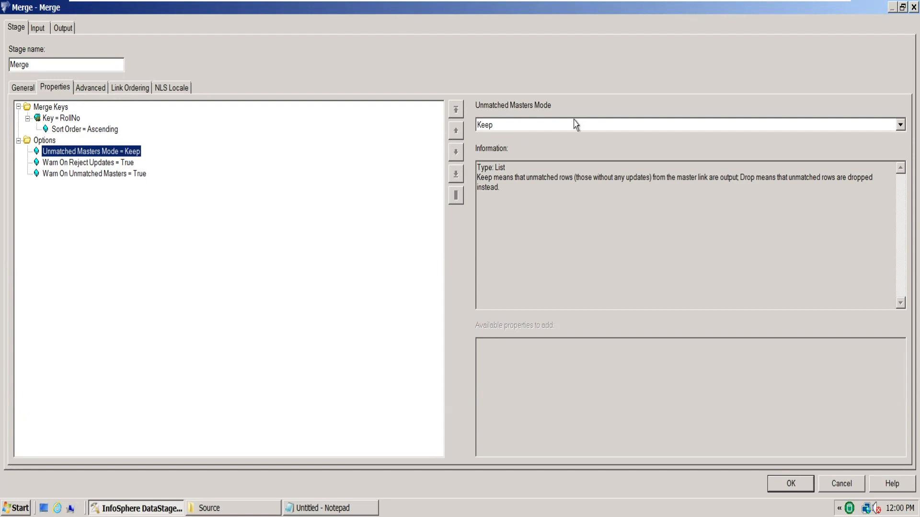
{"action": "left_click", "coordinate": [898, 127]}
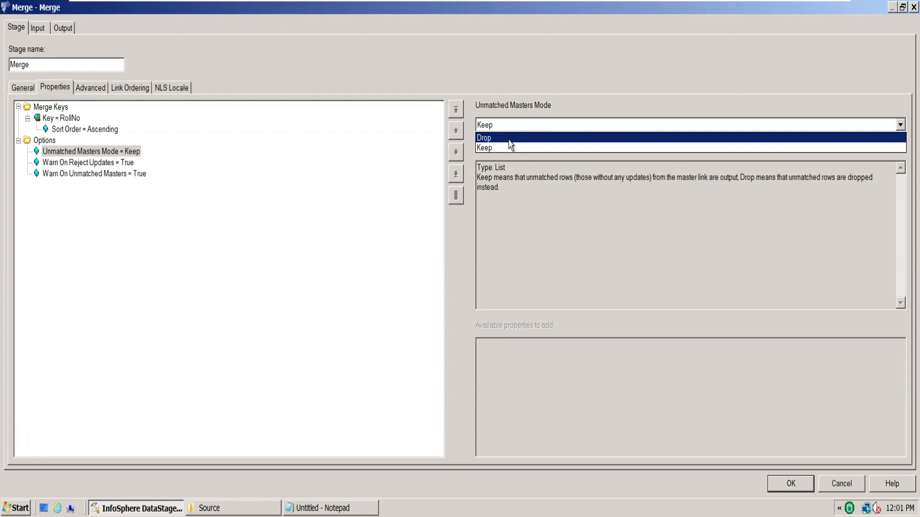
{"action": "left_click", "coordinate": [510, 141]}
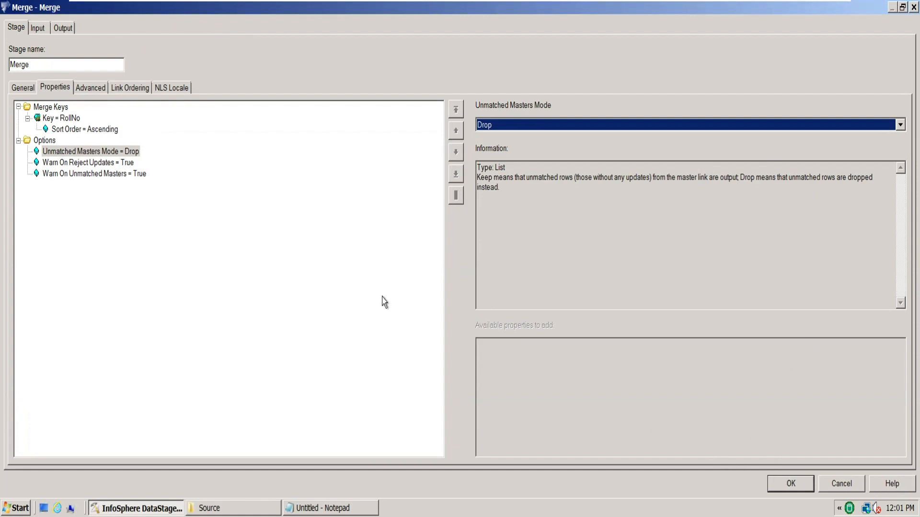
{"action": "left_click", "coordinate": [134, 165]}
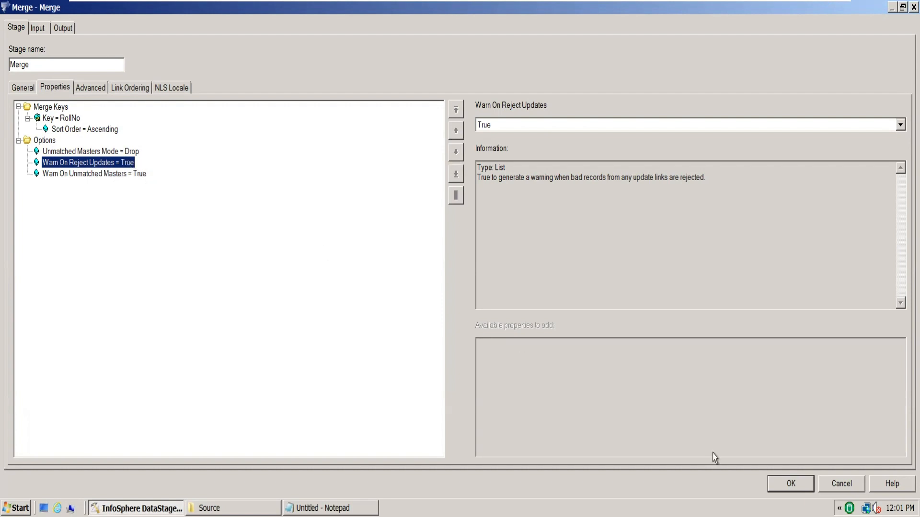
{"action": "left_click", "coordinate": [791, 484]}
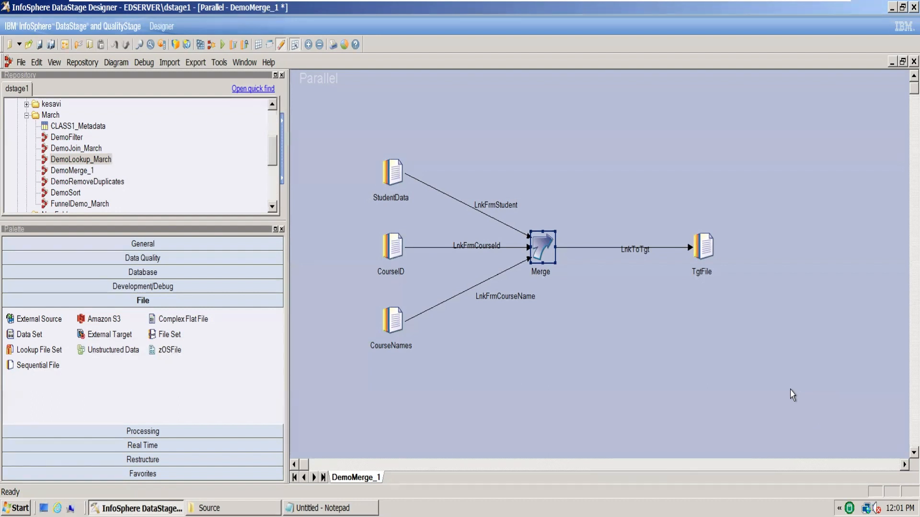
Map RollNo, Name, CourseId and CourseName from the Merge stage's input columns to the LnkToTgt output
{"action": "double_click", "coordinate": [540, 247]}
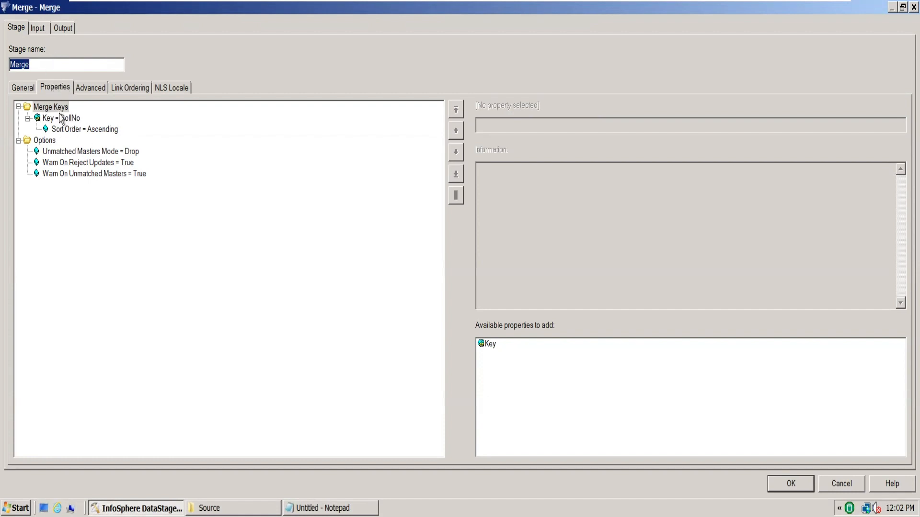
{"action": "left_click", "coordinate": [70, 121]}
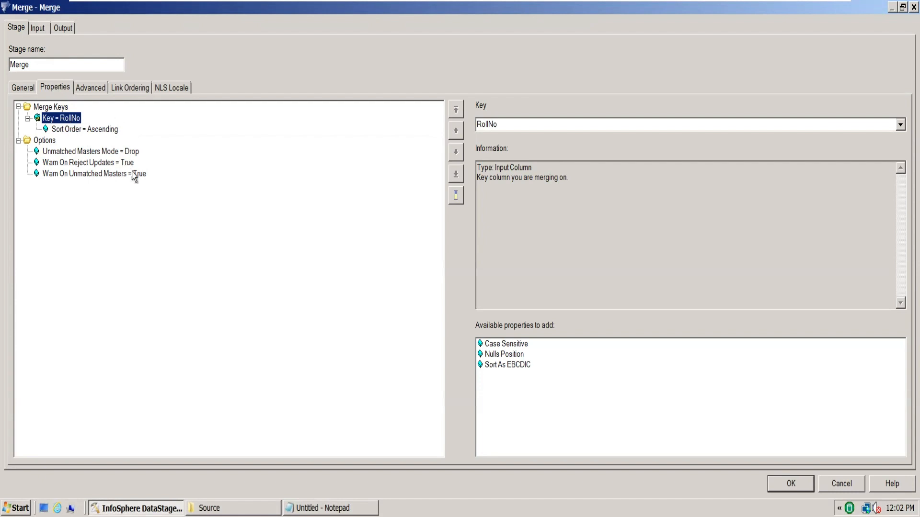
{"action": "left_click", "coordinate": [62, 29]}
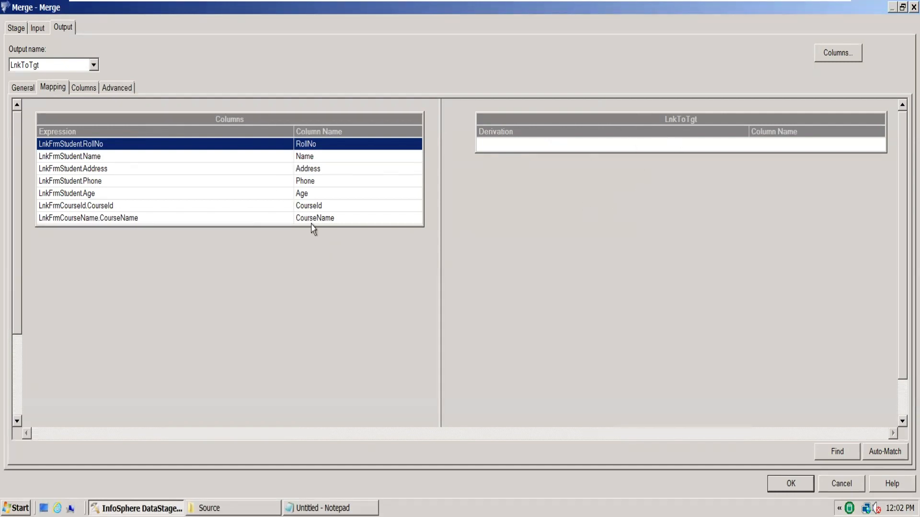
{"action": "left_click_drag", "start_coordinate": [267, 149], "coordinate": [504, 143]}
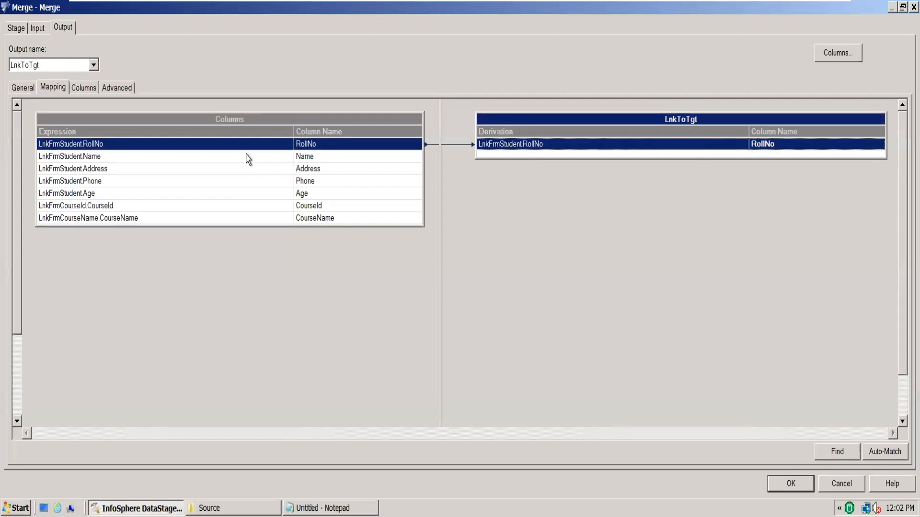
{"action": "left_click_drag", "start_coordinate": [246, 158], "coordinate": [499, 159]}
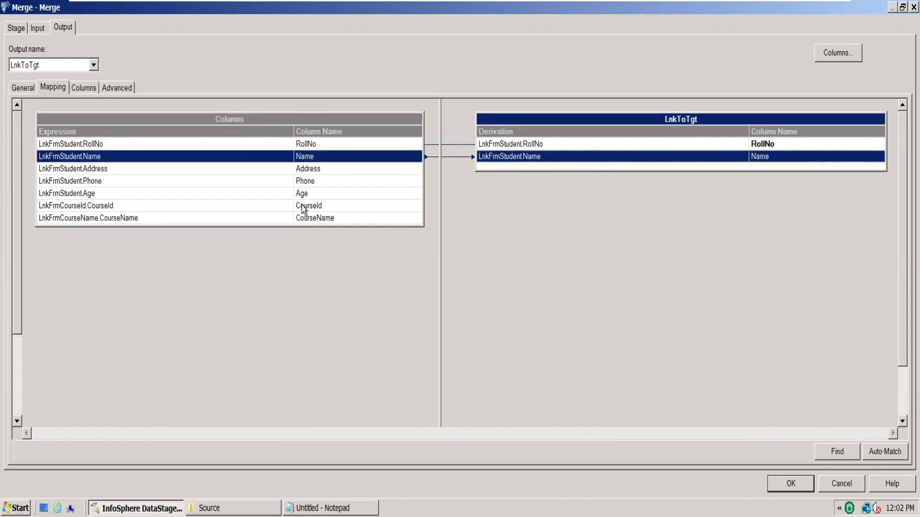
{"action": "left_click_drag", "start_coordinate": [266, 206], "coordinate": [519, 173]}
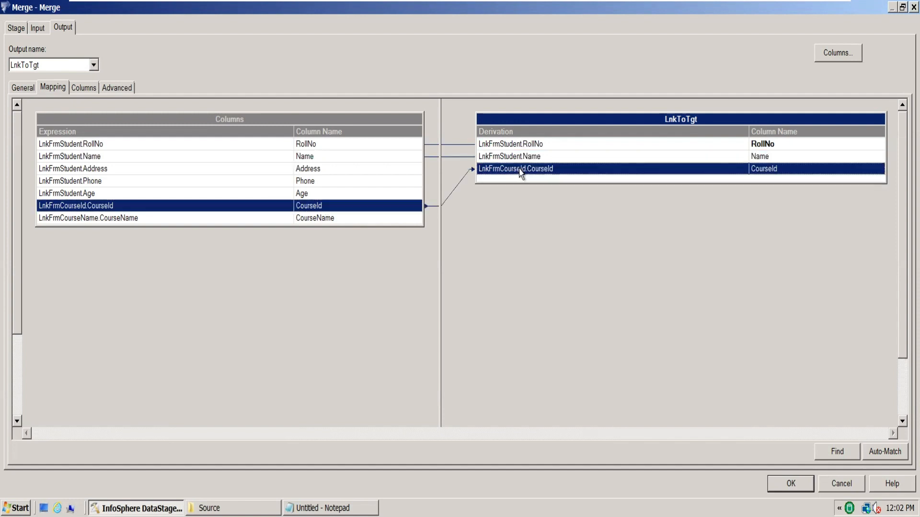
{"action": "left_click_drag", "start_coordinate": [259, 222], "coordinate": [510, 180]}
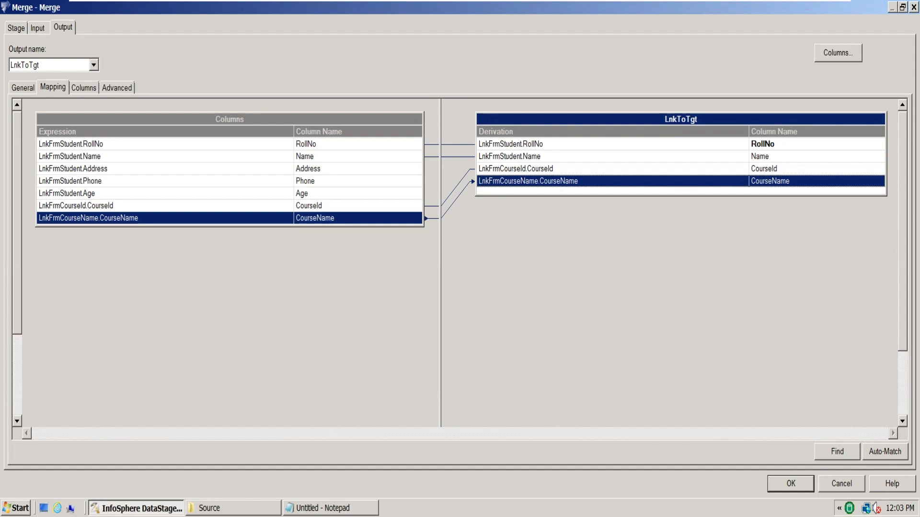
{"action": "key", "text": "Return"}
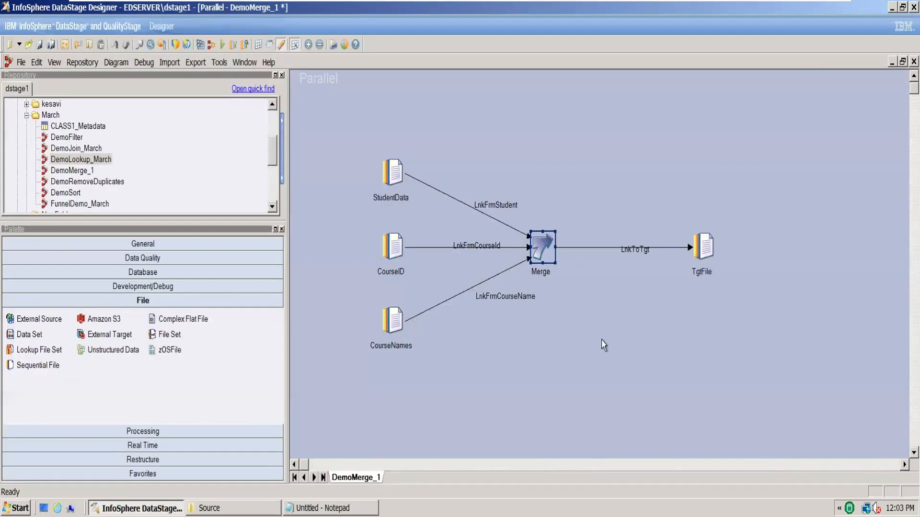
Set the TgtFile stage's target file to C:\Users\student\Desktop\March\Join\MergeInnerJoin.txt and choose its First Line is Column Names option
{"action": "double_click", "coordinate": [702, 259]}
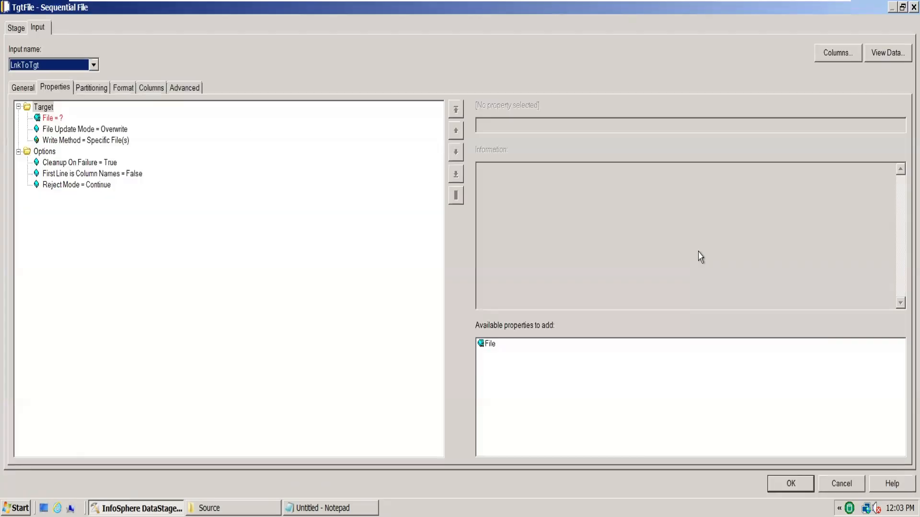
{"action": "left_click", "coordinate": [53, 118]}
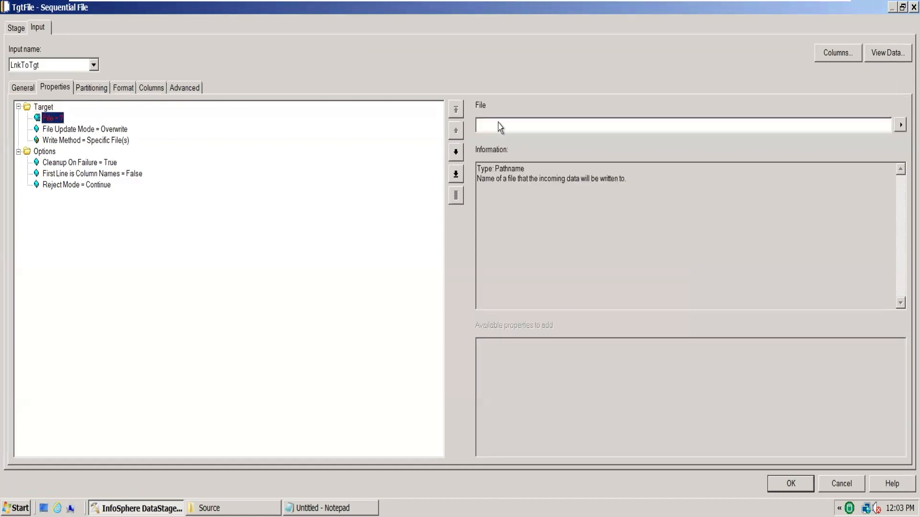
{"action": "left_click", "coordinate": [504, 122]}
{"action": "type", "text": "C:\\Users\\student\\Desktop\\March\\Join\\Source"}
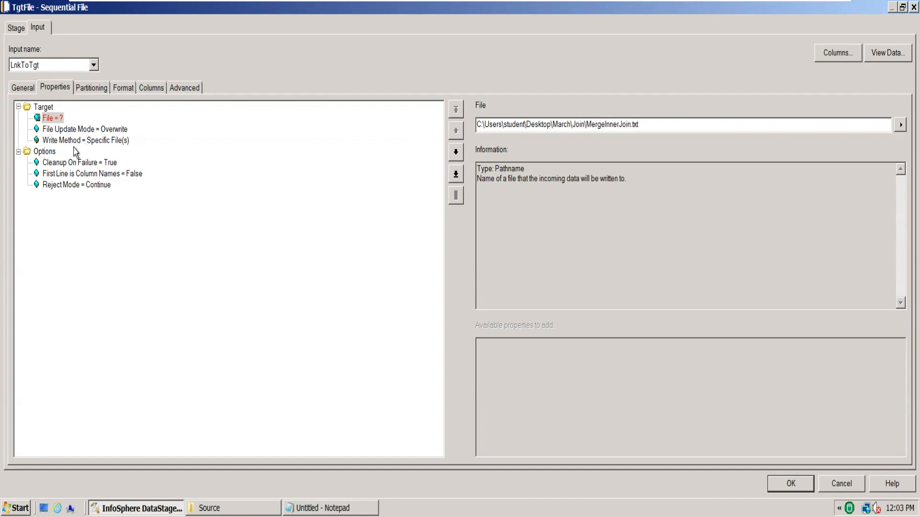
{"action": "left_click", "coordinate": [118, 129]}
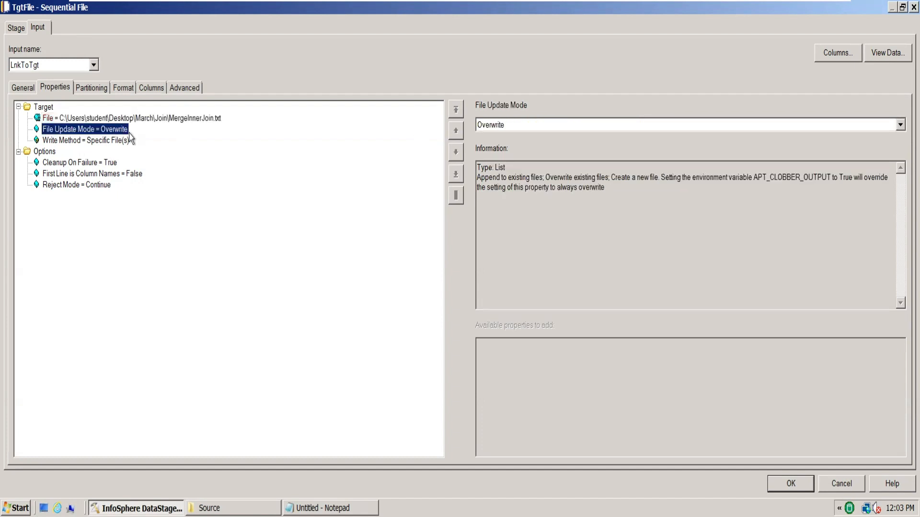
{"action": "left_click", "coordinate": [135, 175]}
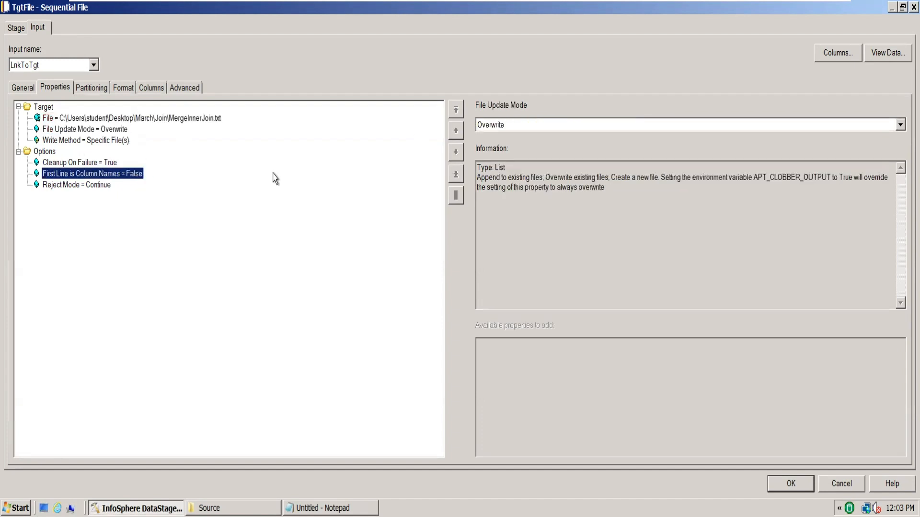
{"action": "left_click", "coordinate": [900, 125]}
{"action": "left_click", "coordinate": [771, 152]}
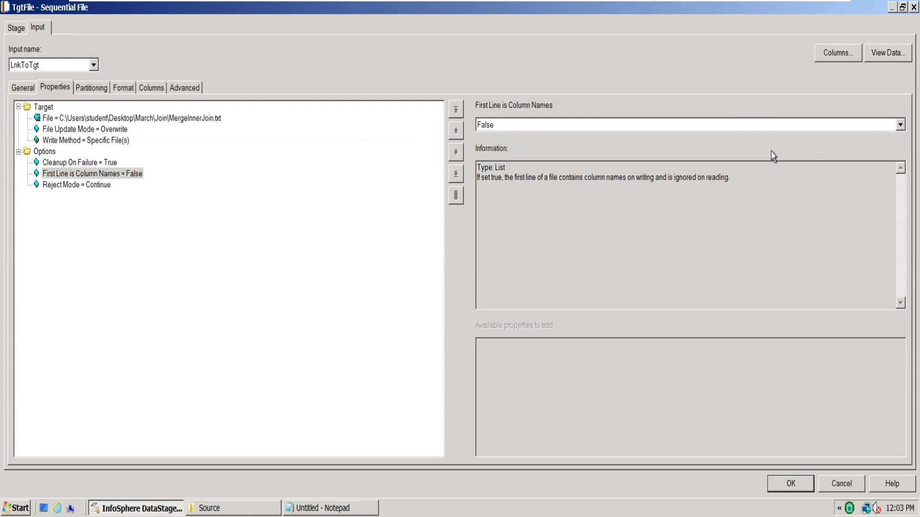
Check TgtFile's columns, set its format to tab delimiter with quote none, and accept the stage properties
{"action": "left_click", "coordinate": [153, 90]}
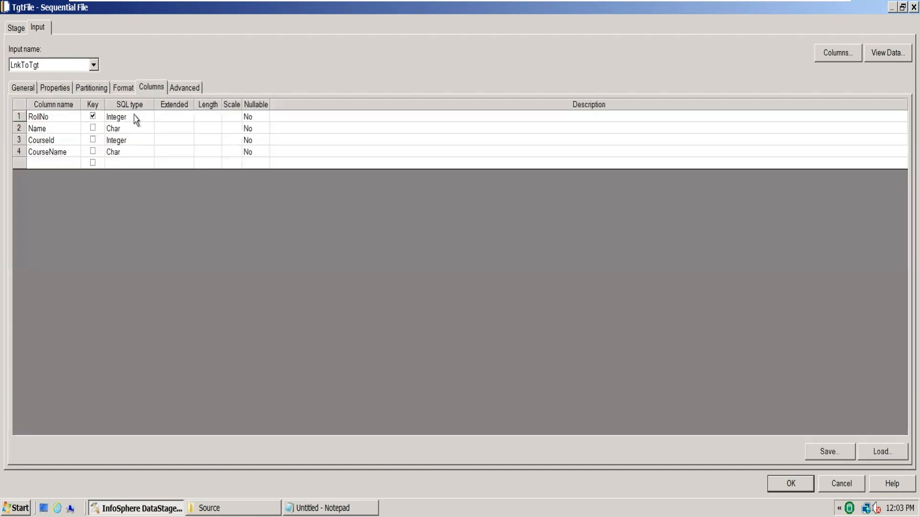
{"action": "left_click", "coordinate": [127, 90]}
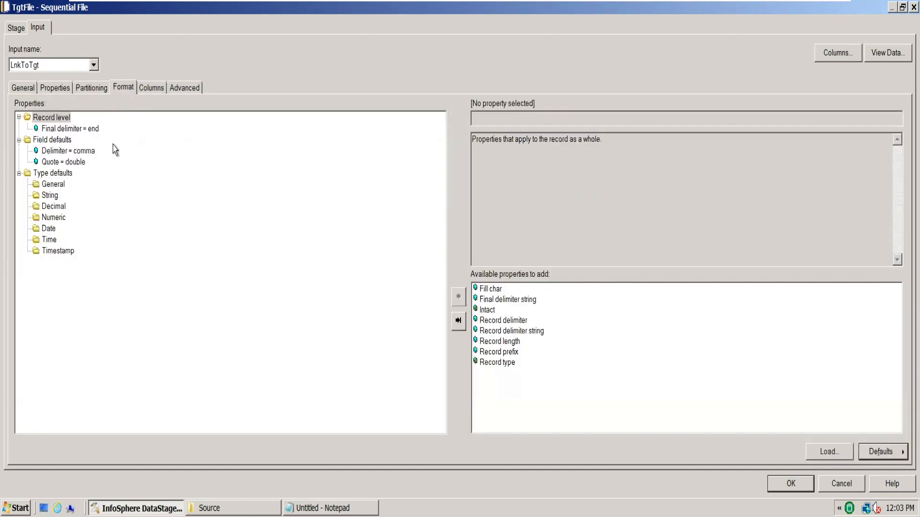
{"action": "left_click", "coordinate": [84, 151]}
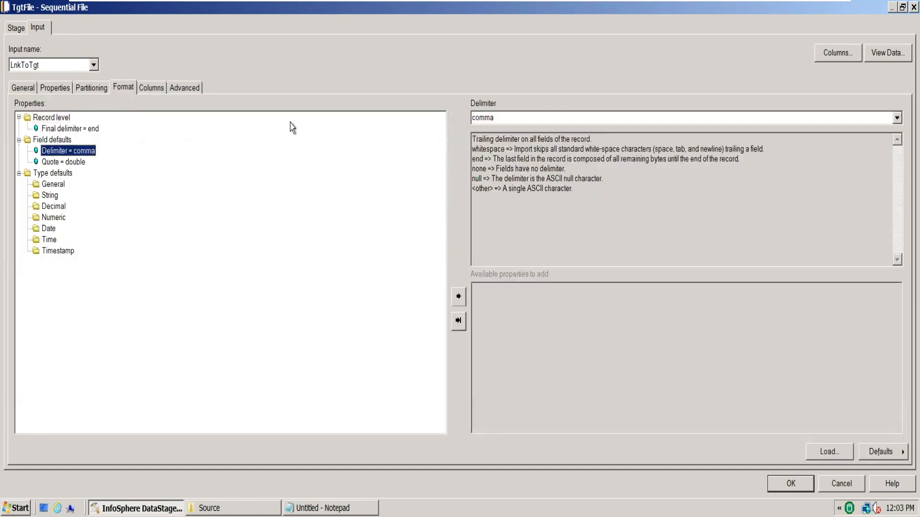
{"action": "left_click", "coordinate": [897, 119]}
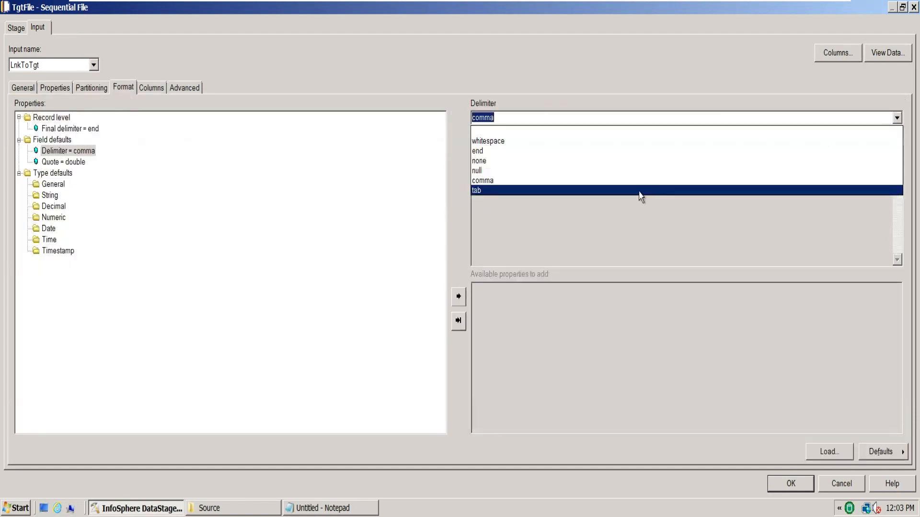
{"action": "left_click", "coordinate": [640, 190]}
{"action": "left_click", "coordinate": [78, 162]}
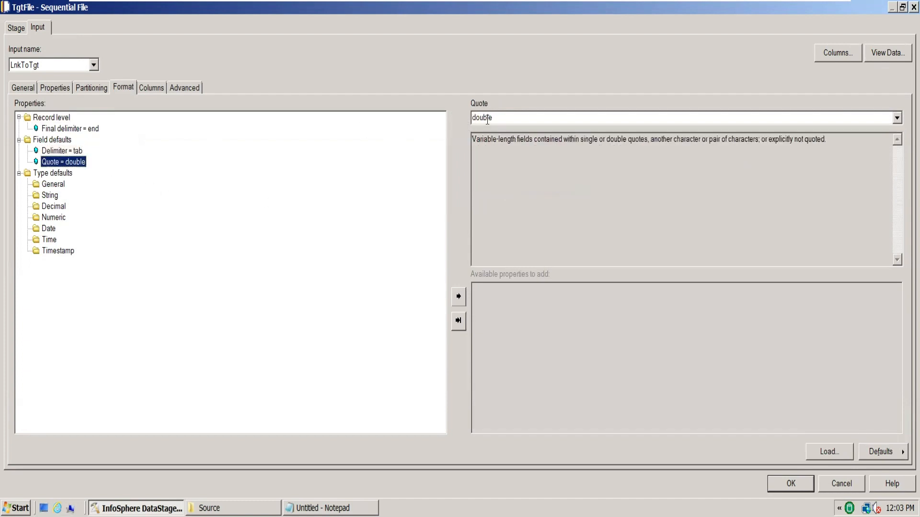
{"action": "left_click", "coordinate": [896, 118]}
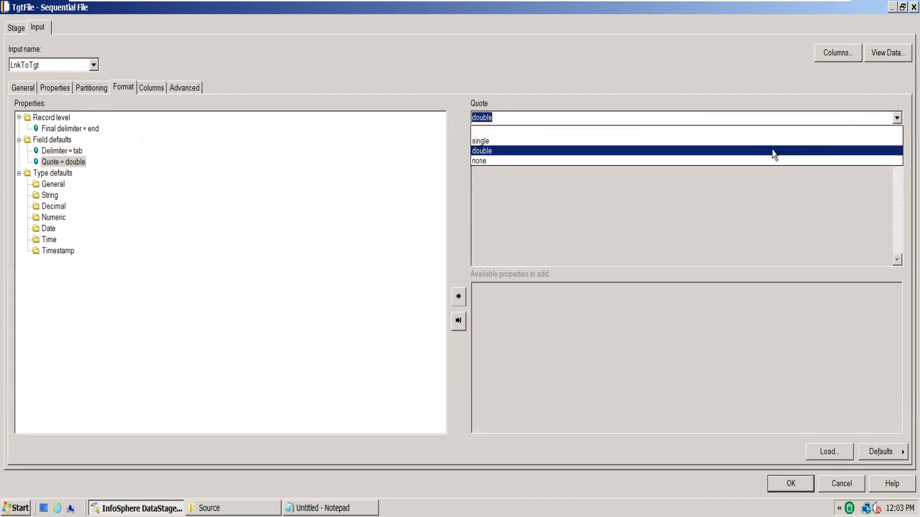
{"action": "left_click", "coordinate": [745, 160]}
{"action": "left_click", "coordinate": [803, 484]}
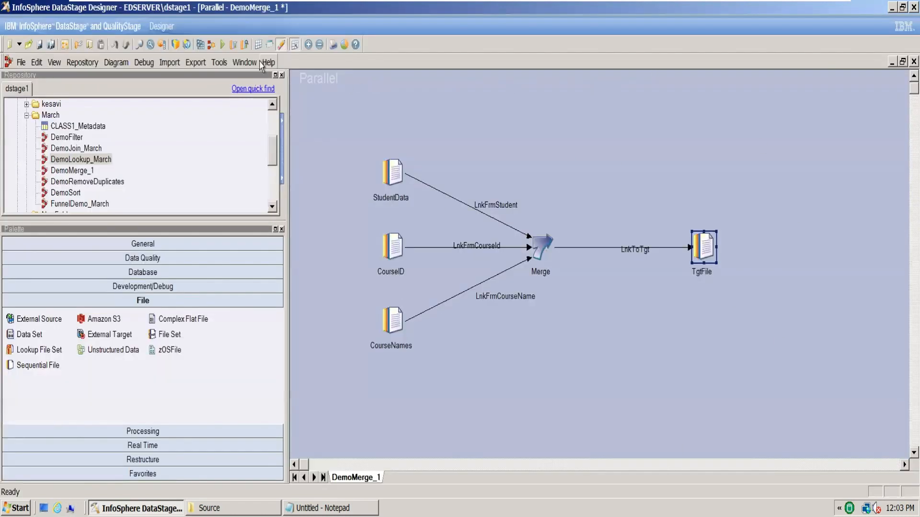
Compile the DemoMerge_1 job
{"action": "left_click", "coordinate": [198, 45]}
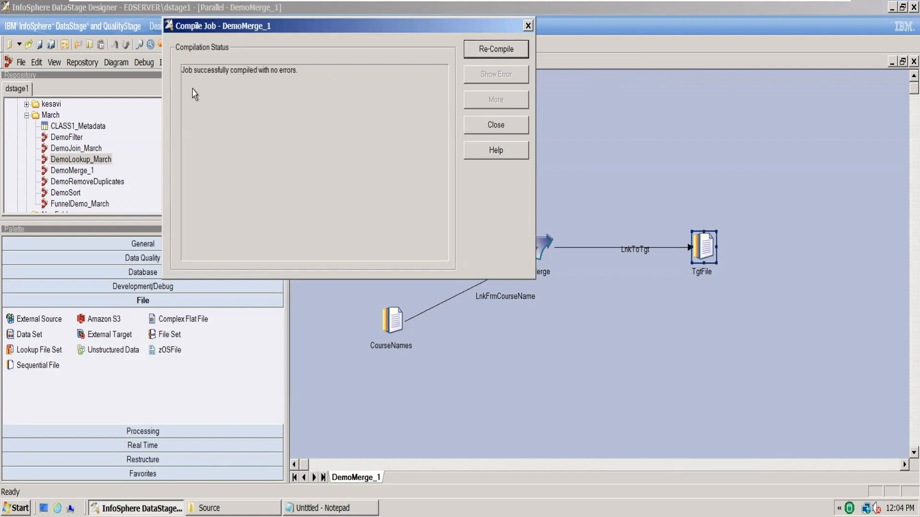
Run the compiled DemoMerge_1 job and move the LnkFrmStudent link label up, clear of its link line
{"action": "left_click", "coordinate": [512, 126]}
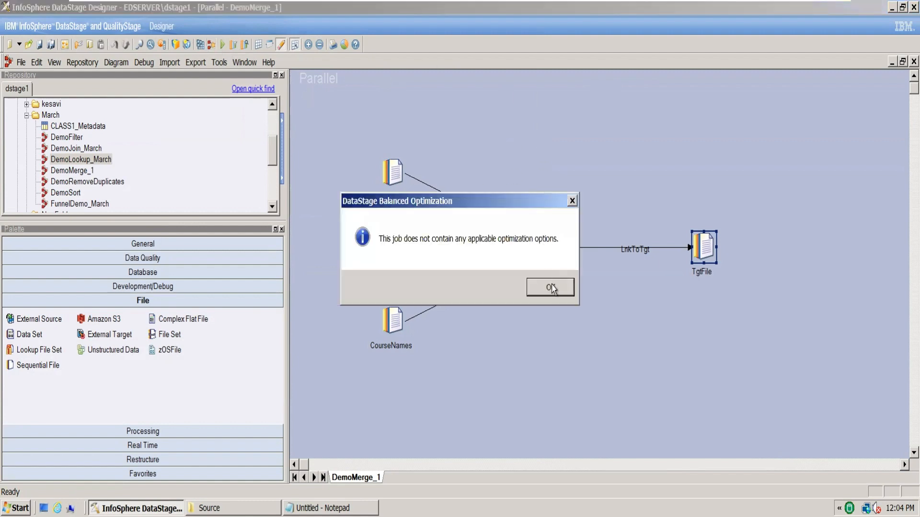
{"action": "left_click", "coordinate": [554, 289]}
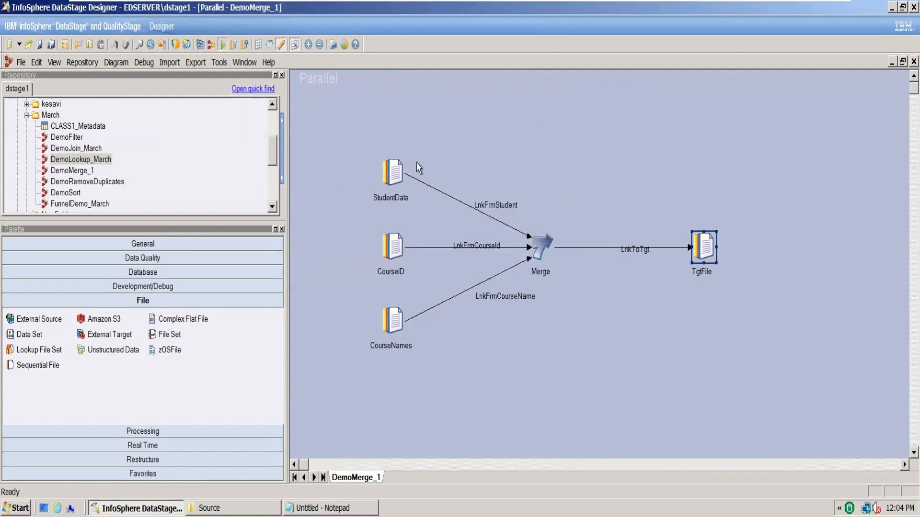
{"action": "left_click", "coordinate": [223, 46]}
{"action": "left_click", "coordinate": [178, 328]}
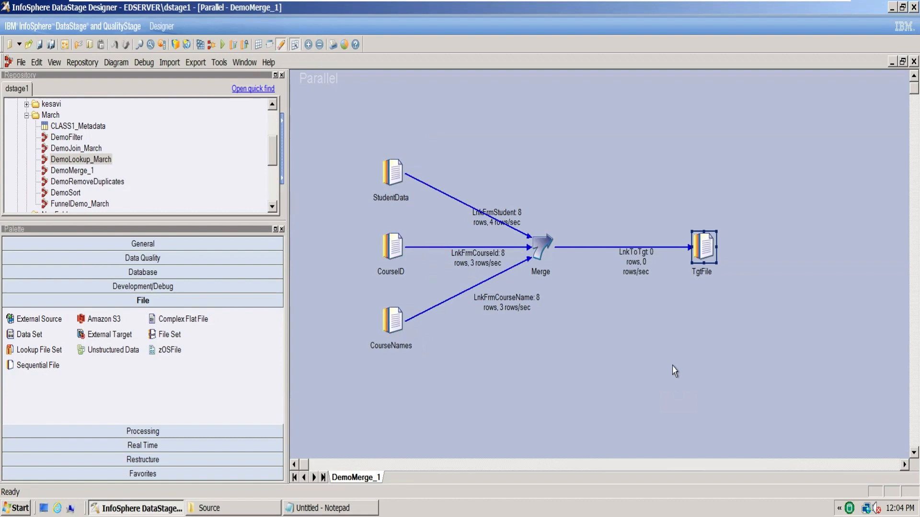
{"action": "left_click", "coordinate": [504, 219]}
{"action": "left_click_drag", "start_coordinate": [504, 218], "coordinate": [495, 183]}
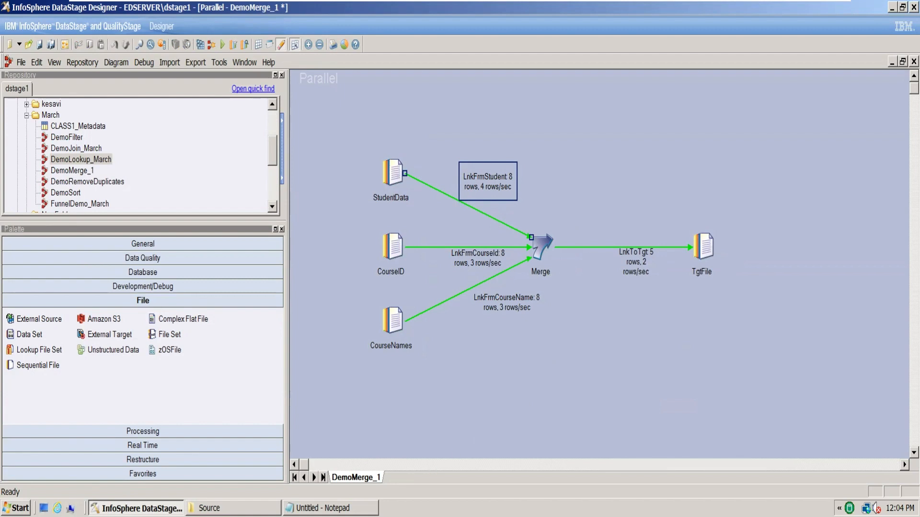
Open the MergeInnerJoin.txt output file from the March\Join folder and maximize it for reading
{"action": "left_click", "coordinate": [239, 507]}
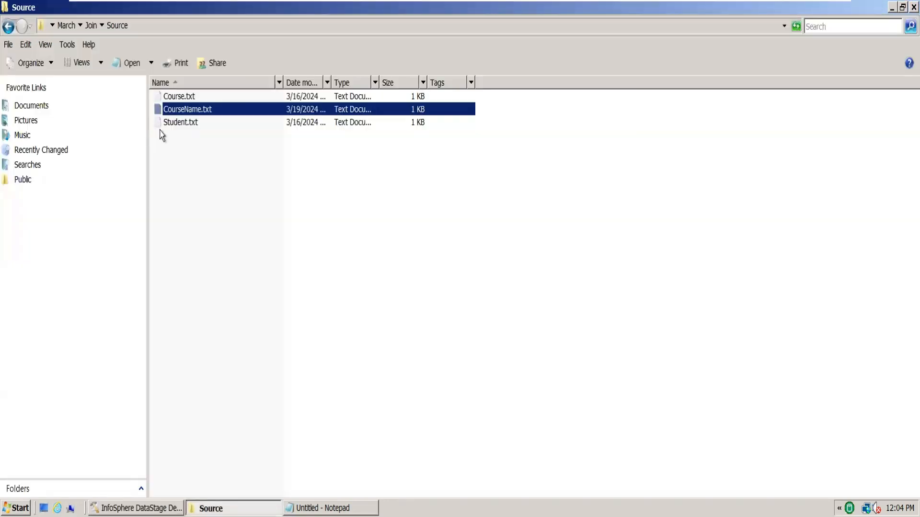
{"action": "left_click", "coordinate": [244, 176]}
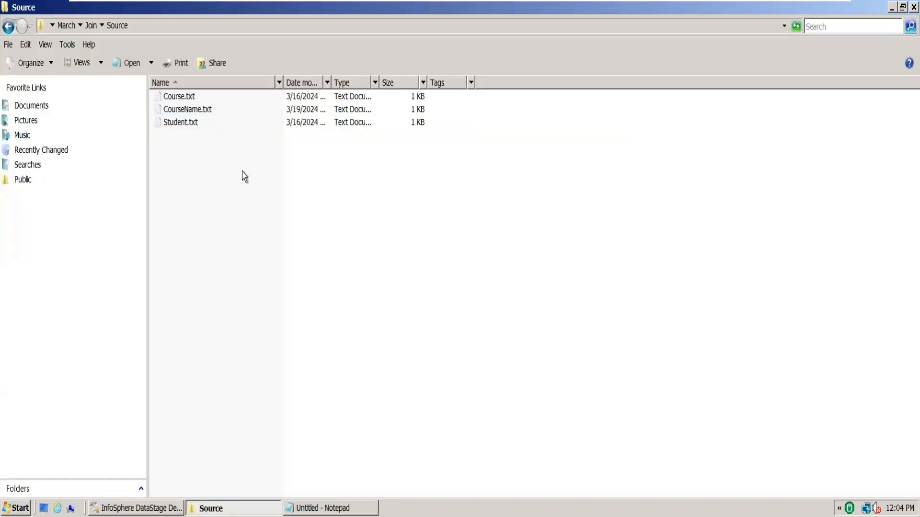
{"action": "left_click", "coordinate": [91, 28]}
{"action": "left_click", "coordinate": [228, 239]}
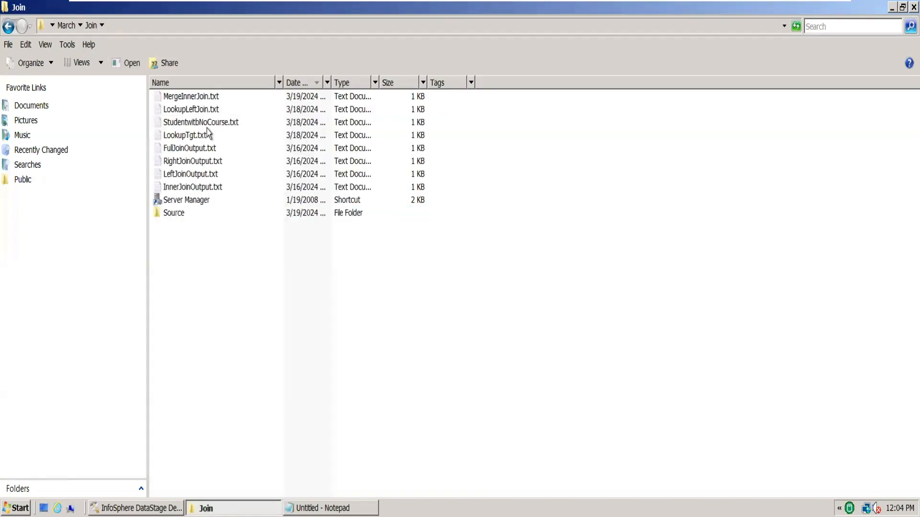
{"action": "double_click", "coordinate": [201, 97]}
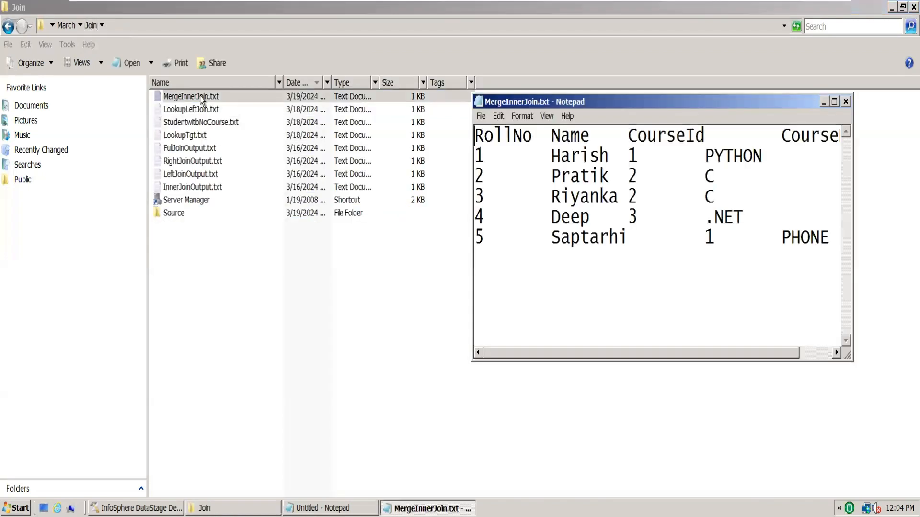
{"action": "left_click", "coordinate": [834, 102]}
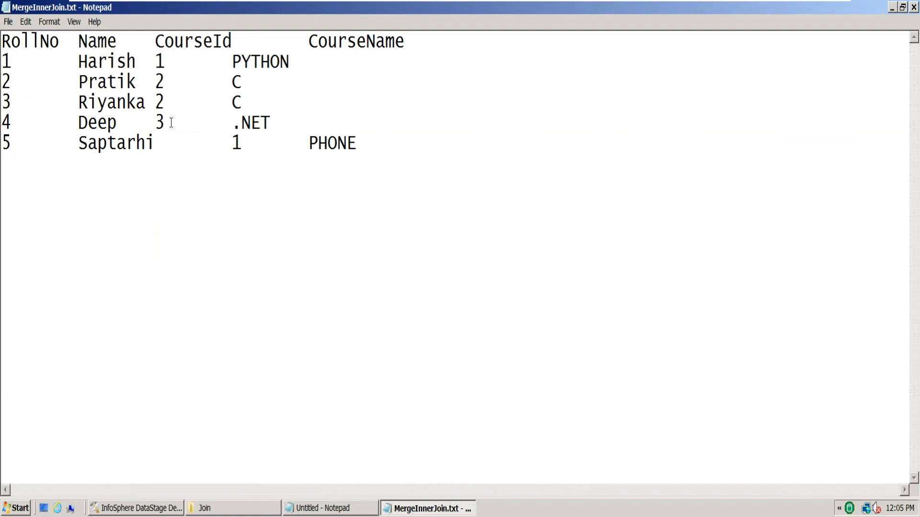
Examine the tab spacing of row 5 and the CourseId and CourseName columns in MergeInnerJoin.txt, and close the file
{"action": "left_click_drag", "start_coordinate": [208, 142], "coordinate": [173, 143]}
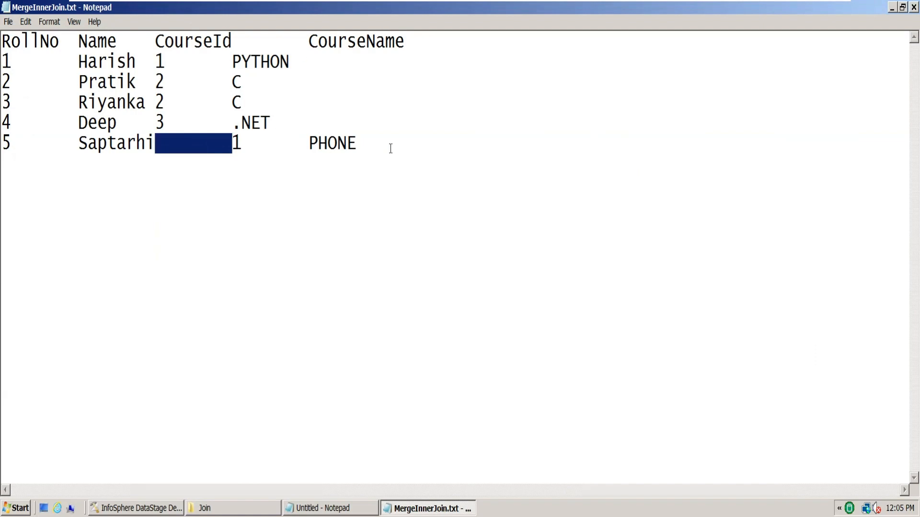
{"action": "left_click_drag", "start_coordinate": [155, 144], "coordinate": [101, 33]}
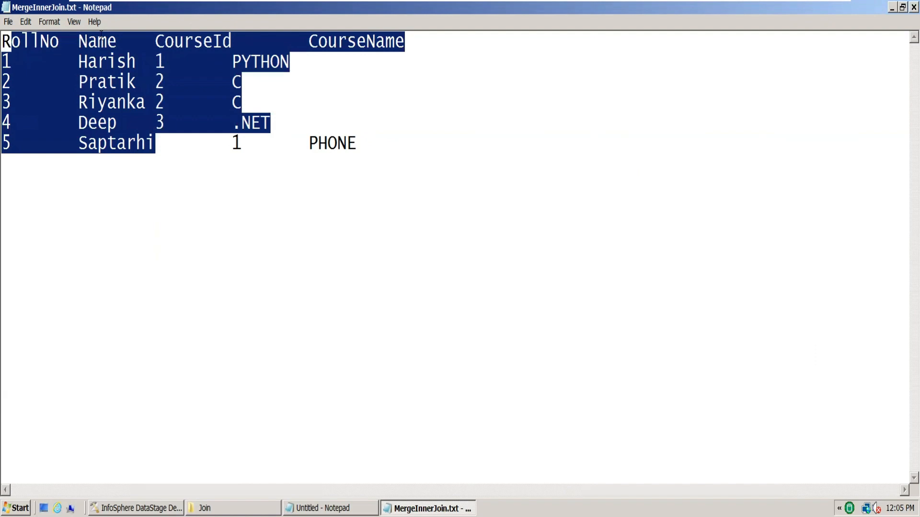
{"action": "left_click", "coordinate": [146, 41]}
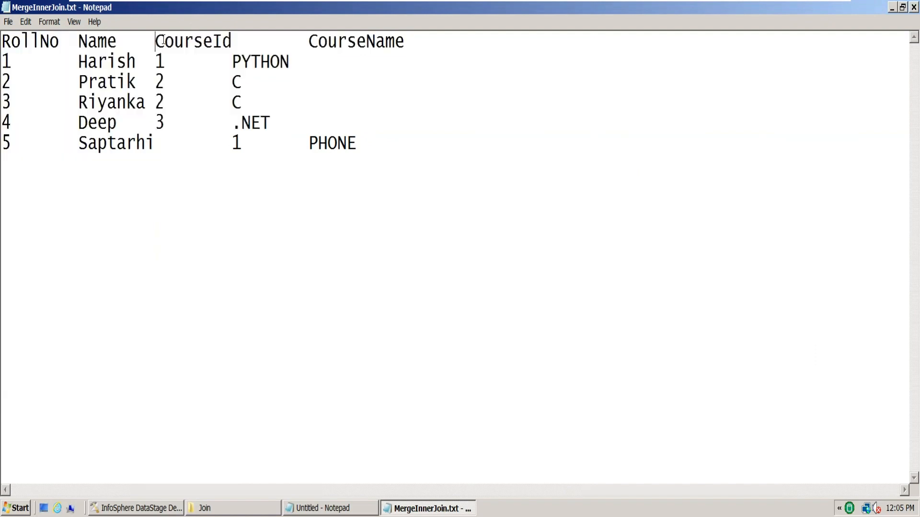
{"action": "left_click_drag", "start_coordinate": [163, 40], "coordinate": [232, 38]}
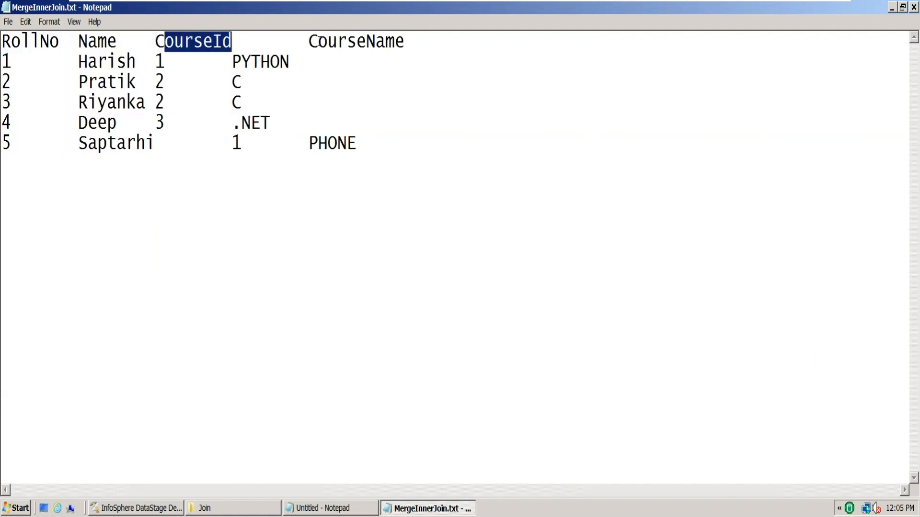
{"action": "left_click_drag", "start_coordinate": [308, 41], "coordinate": [423, 41]}
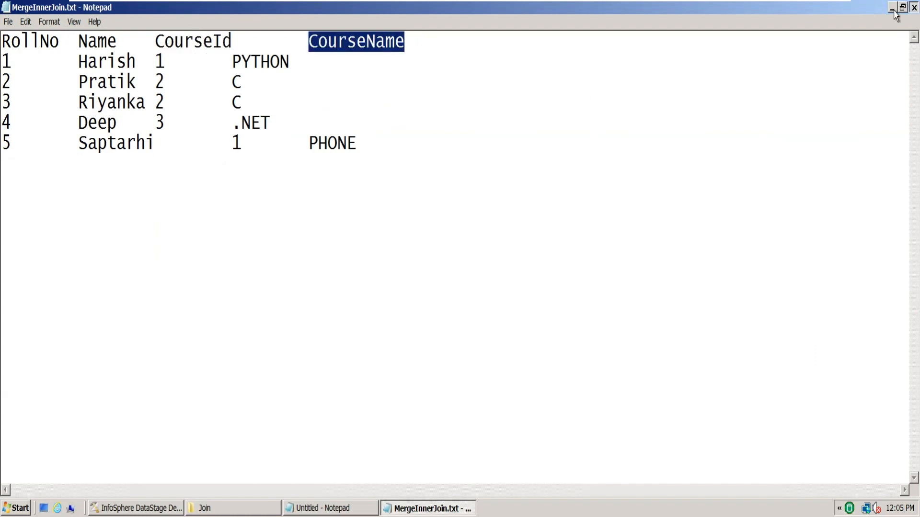
{"action": "left_click", "coordinate": [913, 7]}
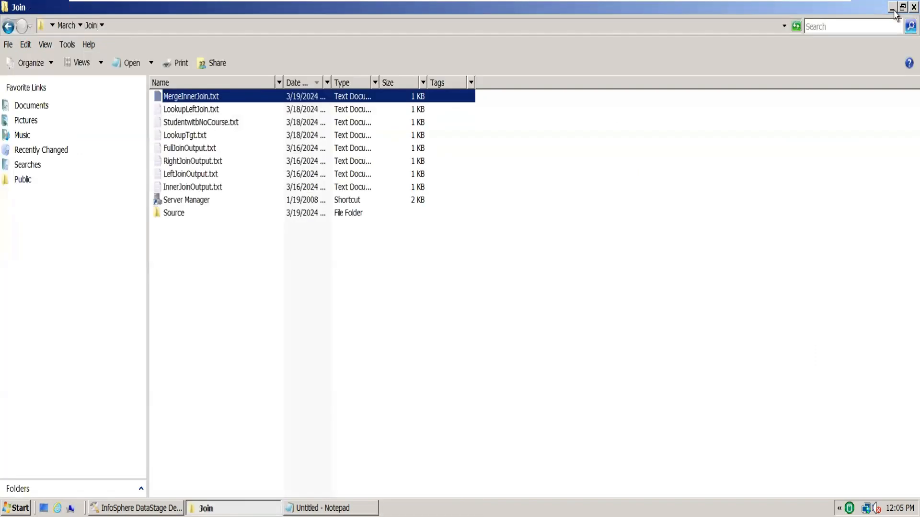
Compare MergeInnerJoin.txt with InnerJoinOutput.txt side by side, close both files, and return to the Source folder
{"action": "double_click", "coordinate": [312, 100]}
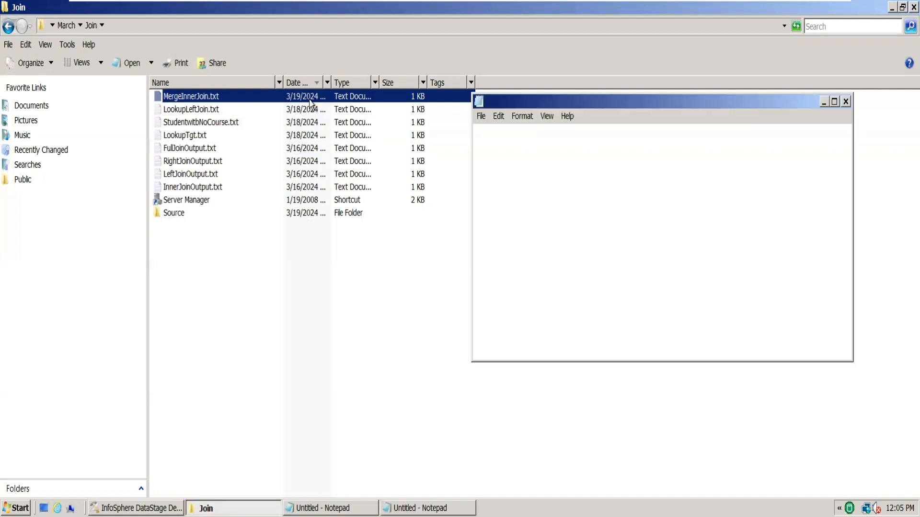
{"action": "double_click", "coordinate": [193, 188]}
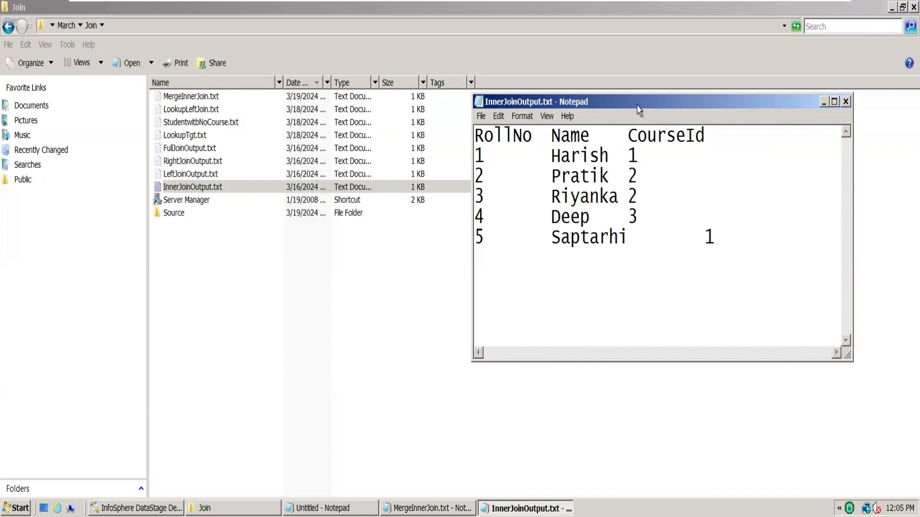
{"action": "left_click_drag", "start_coordinate": [639, 110], "coordinate": [378, 106]}
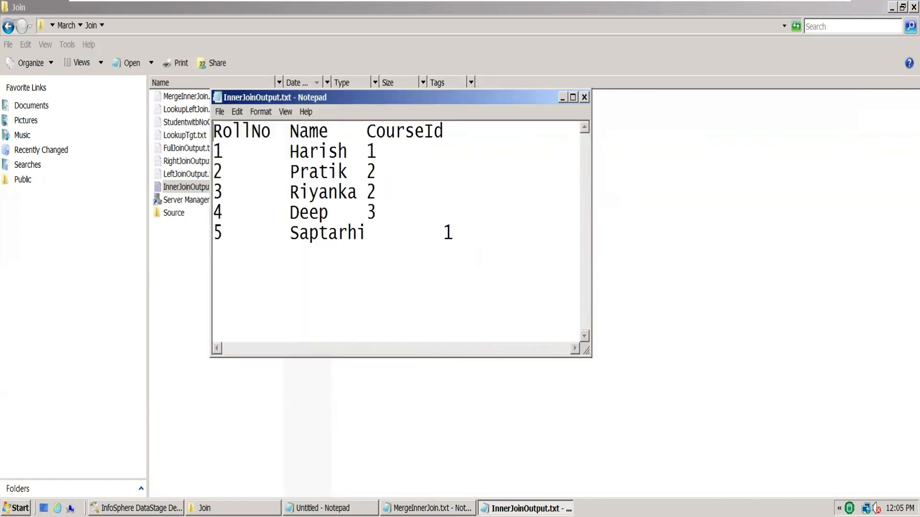
{"action": "left_click", "coordinate": [431, 509]}
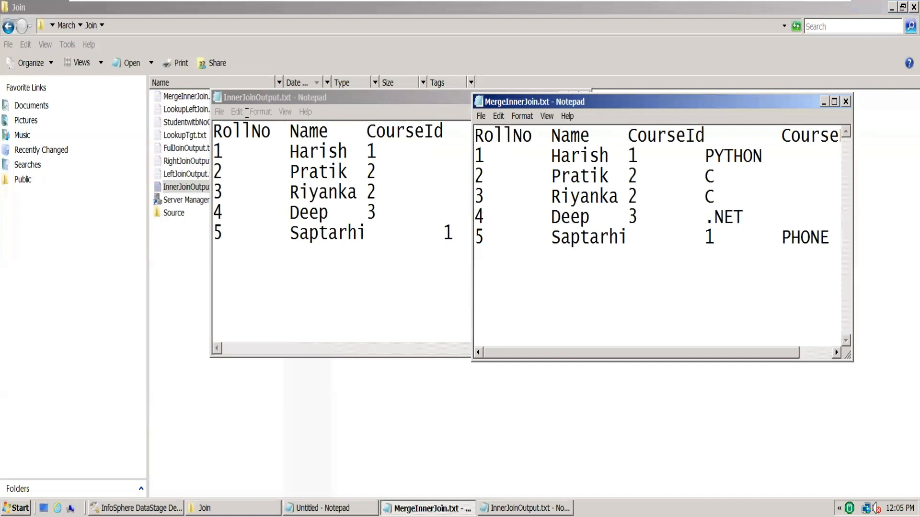
{"action": "left_click", "coordinate": [388, 101]}
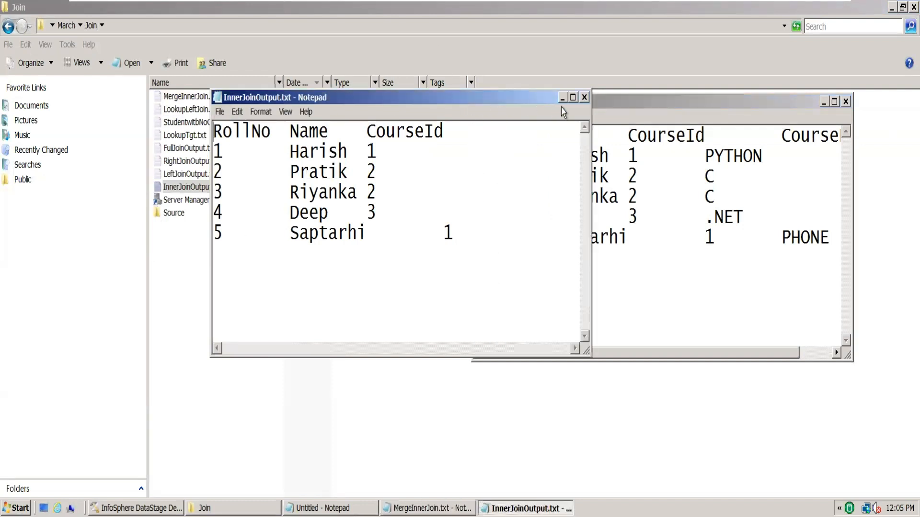
{"action": "left_click", "coordinate": [584, 97]}
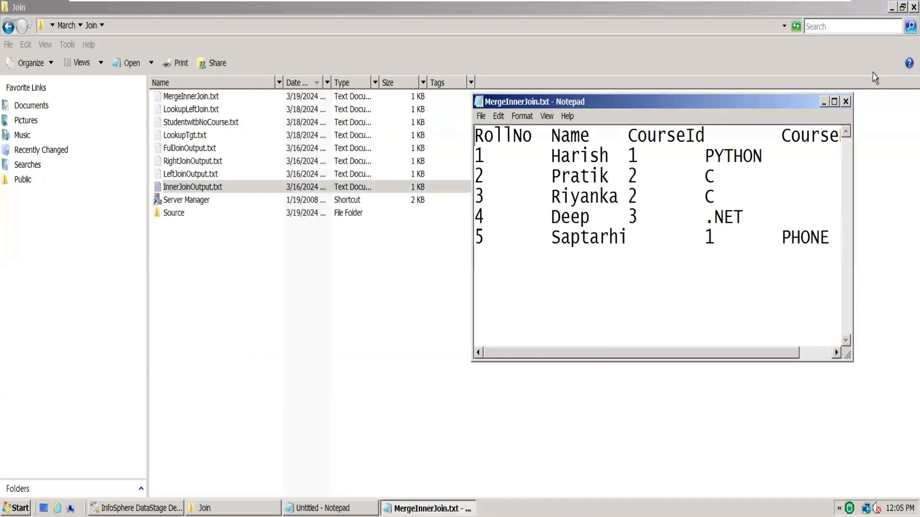
{"action": "left_click", "coordinate": [846, 102]}
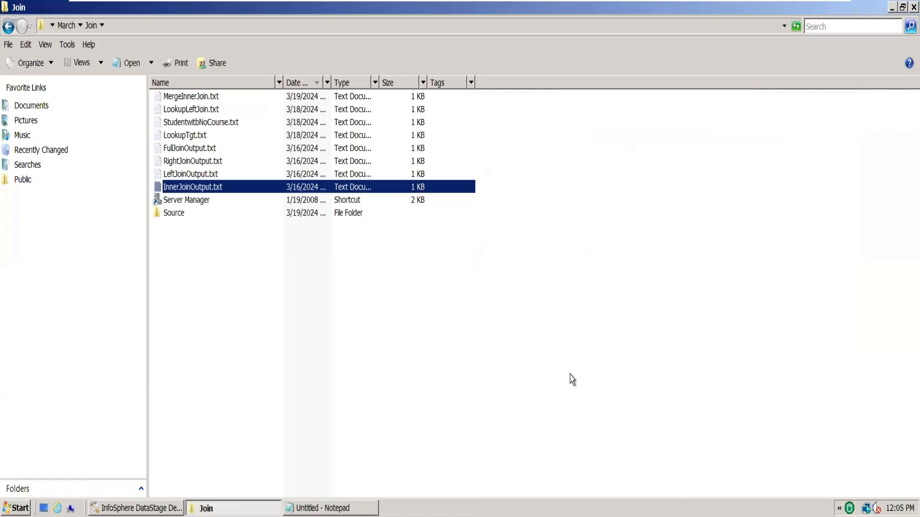
{"action": "left_click", "coordinate": [179, 219]}
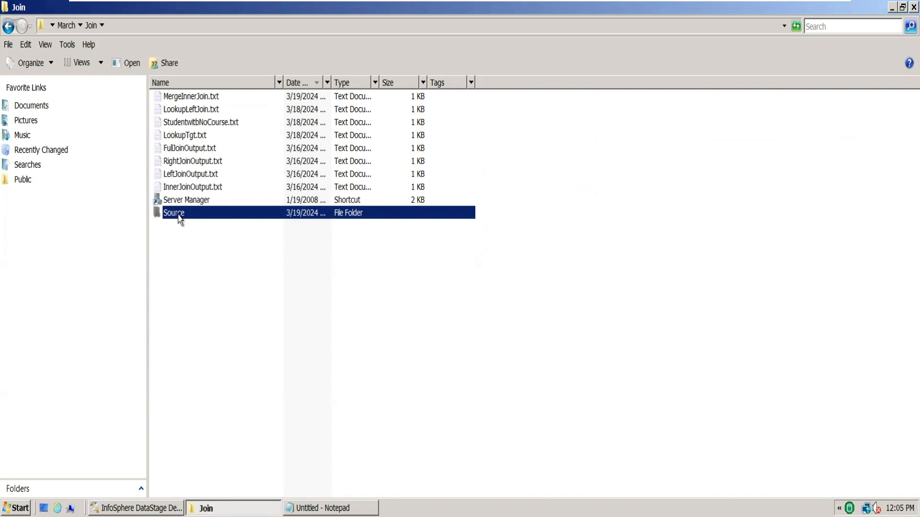
{"action": "double_click", "coordinate": [179, 217]}
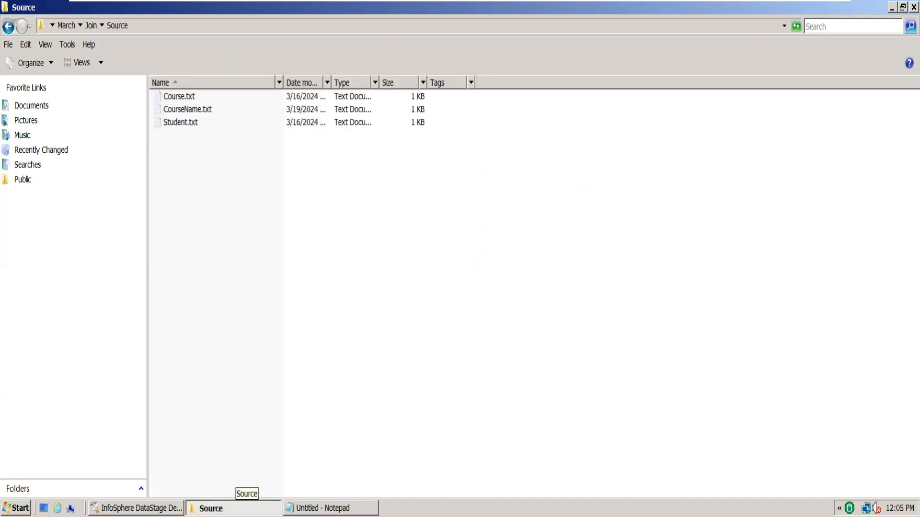
Switch to DataStage Designer and set the Merge stage's Unmatched Masters Mode to Keep
{"action": "left_click", "coordinate": [137, 508]}
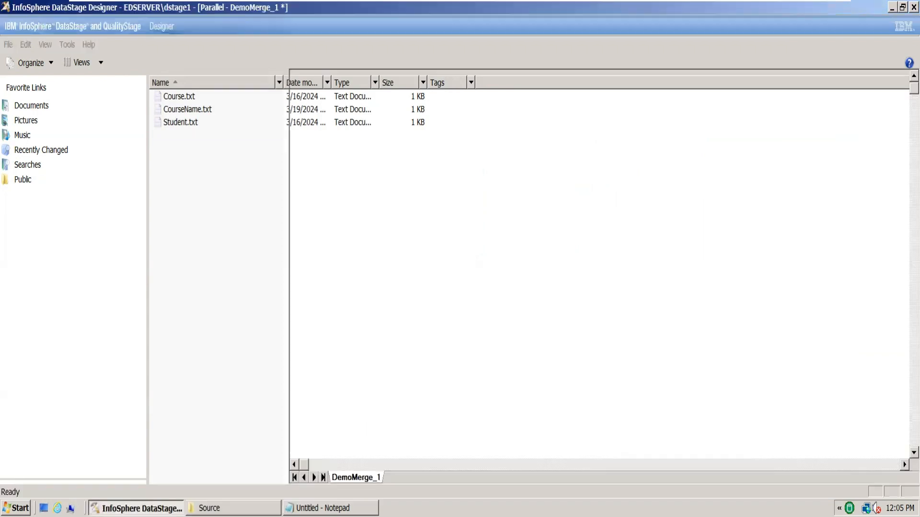
{"action": "double_click", "coordinate": [542, 245]}
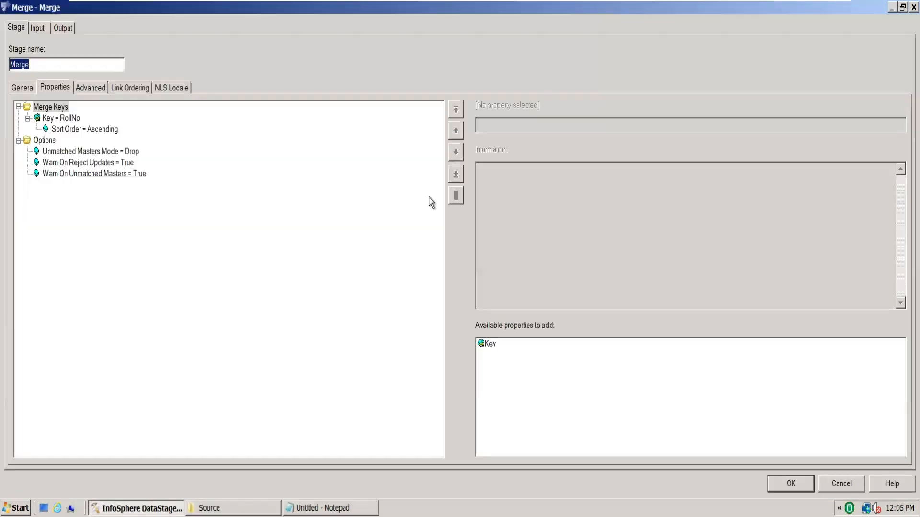
{"action": "left_click", "coordinate": [126, 151]}
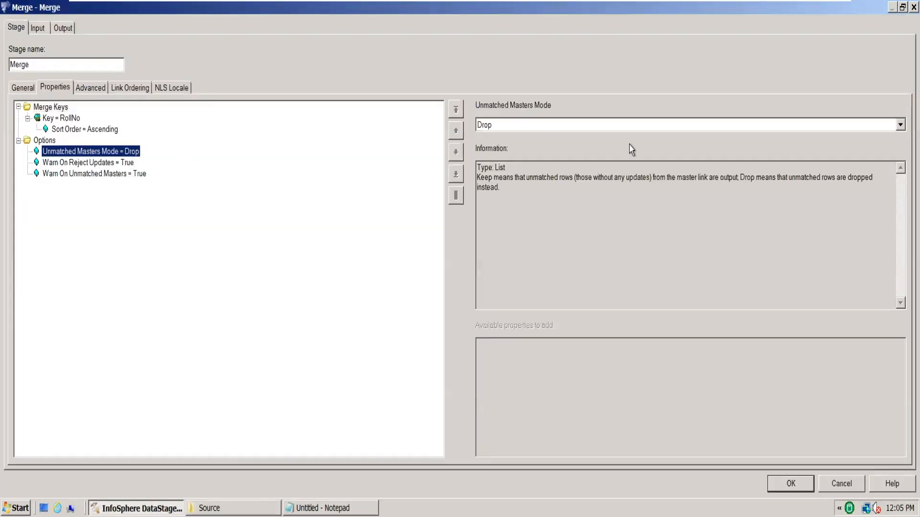
{"action": "left_click", "coordinate": [898, 125]}
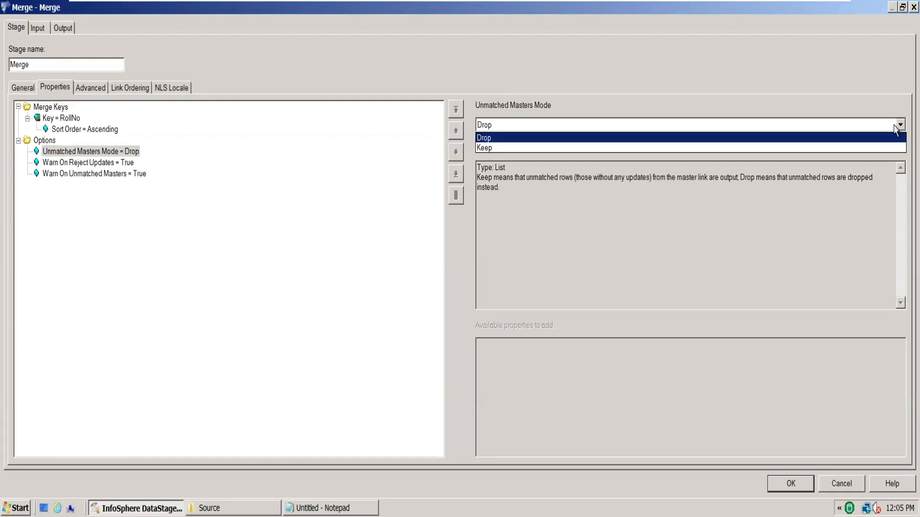
{"action": "left_click", "coordinate": [841, 149]}
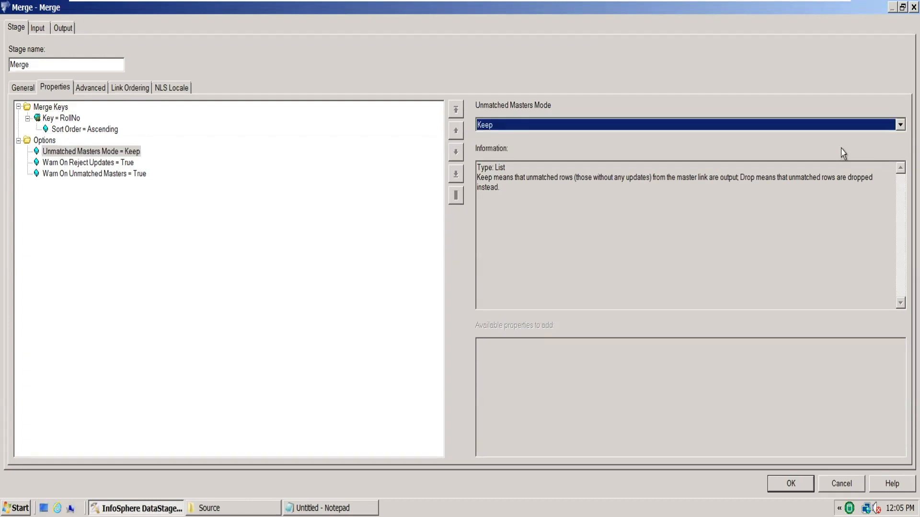
{"action": "left_click", "coordinate": [791, 484]}
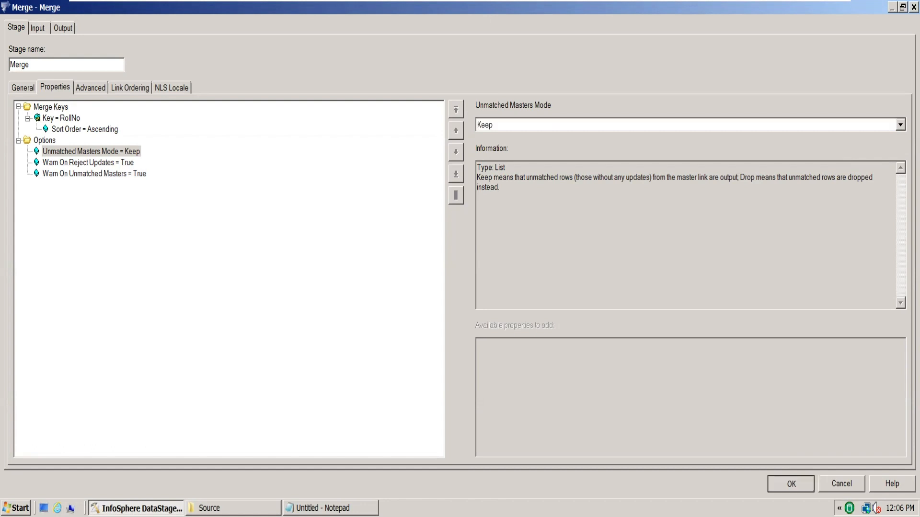
Change the TgtFile stage's target file name to MergeLeftJoin.txt in the same Join folder and accept the properties
{"action": "double_click", "coordinate": [703, 254]}
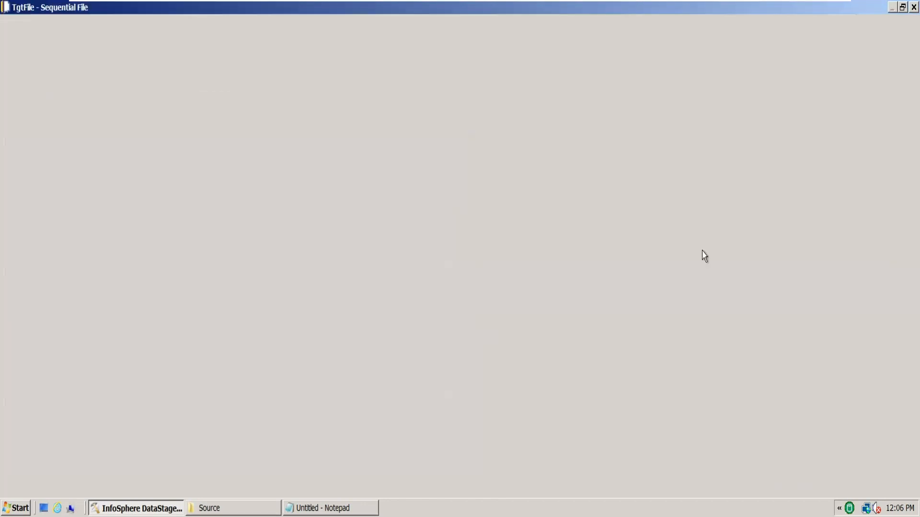
{"action": "left_click", "coordinate": [211, 120]}
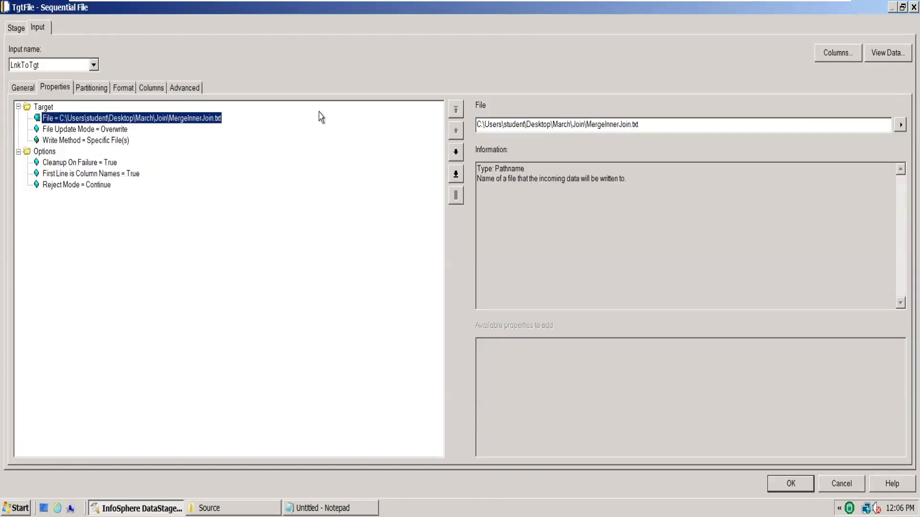
{"action": "left_click", "coordinate": [618, 126]}
{"action": "key", "text": "BackSpace"}
{"action": "key", "text": "BackSpace"}
{"action": "key", "text": "BackSpace"}
{"action": "key", "text": "BackSpace"}
{"action": "key", "text": "BackSpace"}
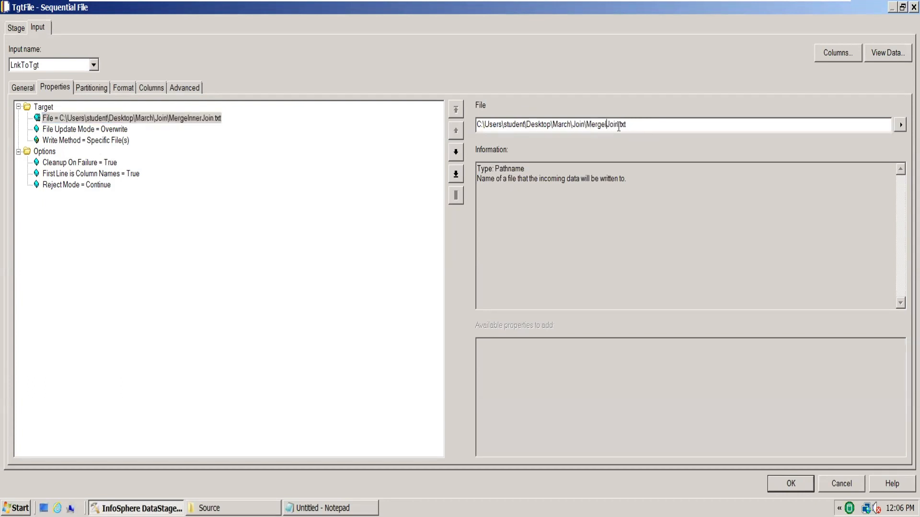
{"action": "type", "text": "Left"}
{"action": "left_click", "coordinate": [803, 483]}
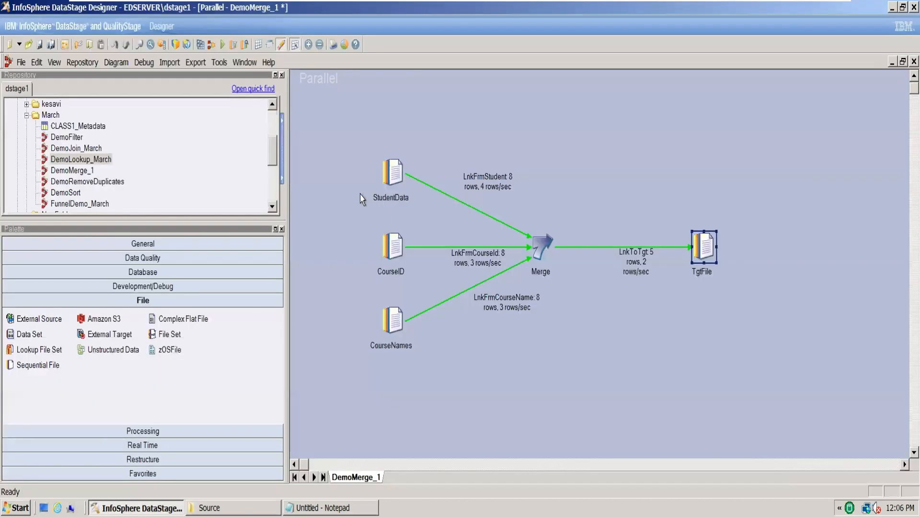
Recompile the DemoMerge_1 job with the Keep mode and left join target file
{"action": "left_click", "coordinate": [200, 44]}
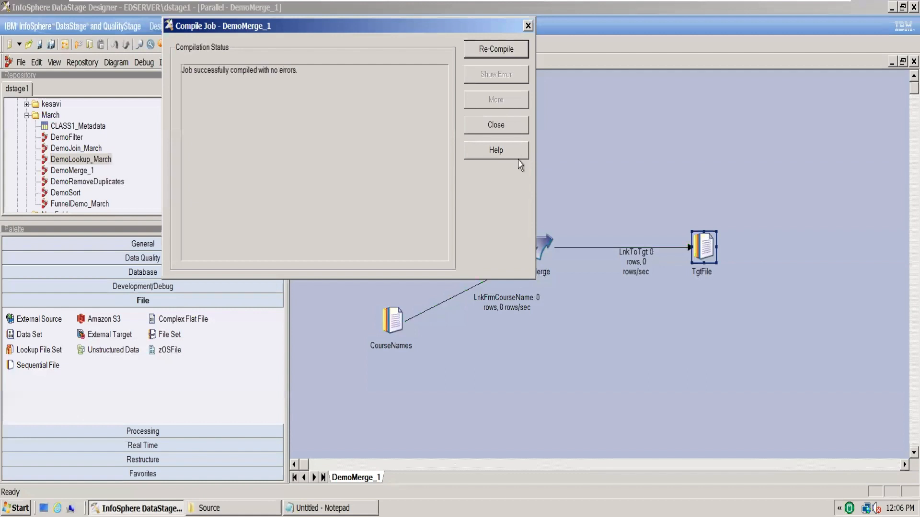
Close the compile results and run the DemoMerge_1 job
{"action": "left_click", "coordinate": [494, 126]}
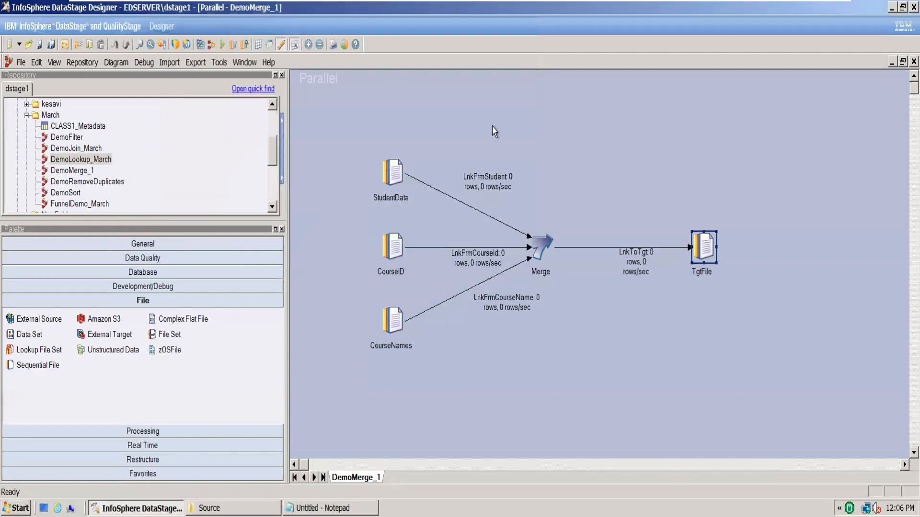
{"action": "left_click", "coordinate": [222, 44]}
{"action": "left_click", "coordinate": [165, 327]}
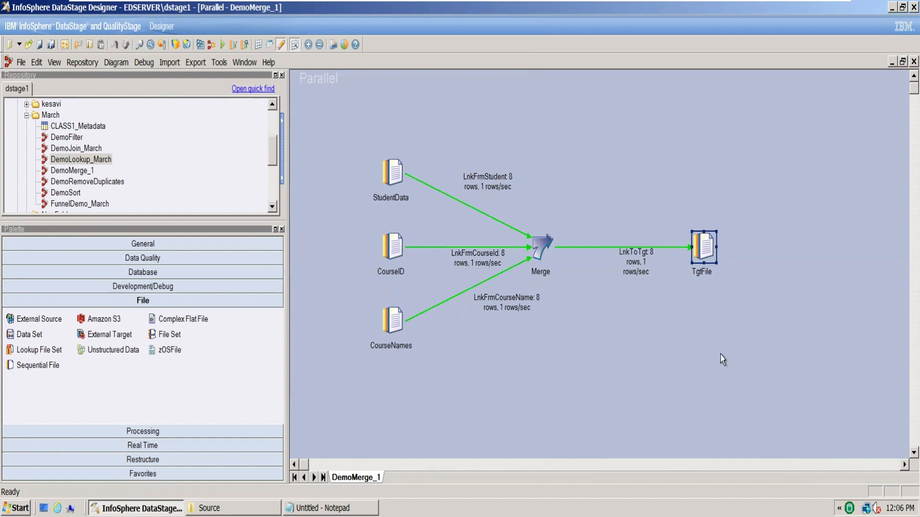
Close the job log along with the DemoLookup_March and DemoJoin_March jobs, discarding the changes to DemoLookup_March
{"action": "key", "text": "ctrl+l"}
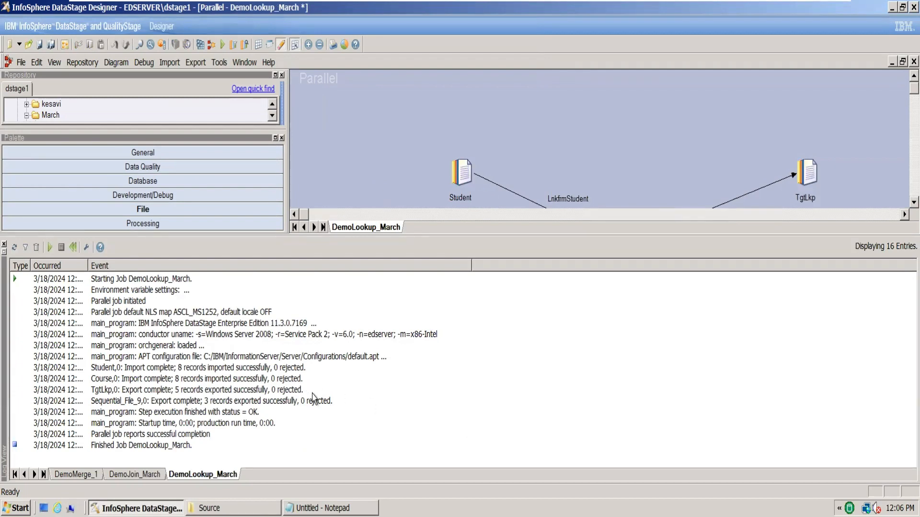
{"action": "left_click", "coordinate": [5, 243]}
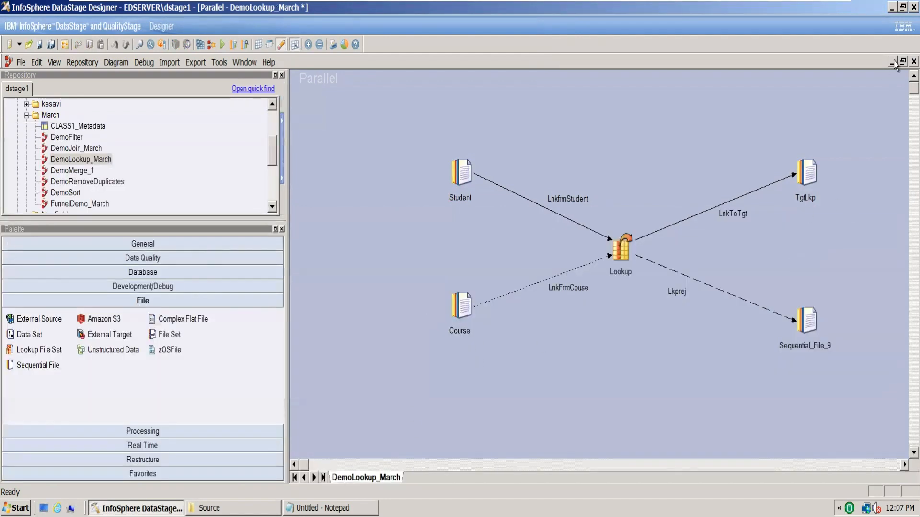
{"action": "left_click", "coordinate": [913, 61]}
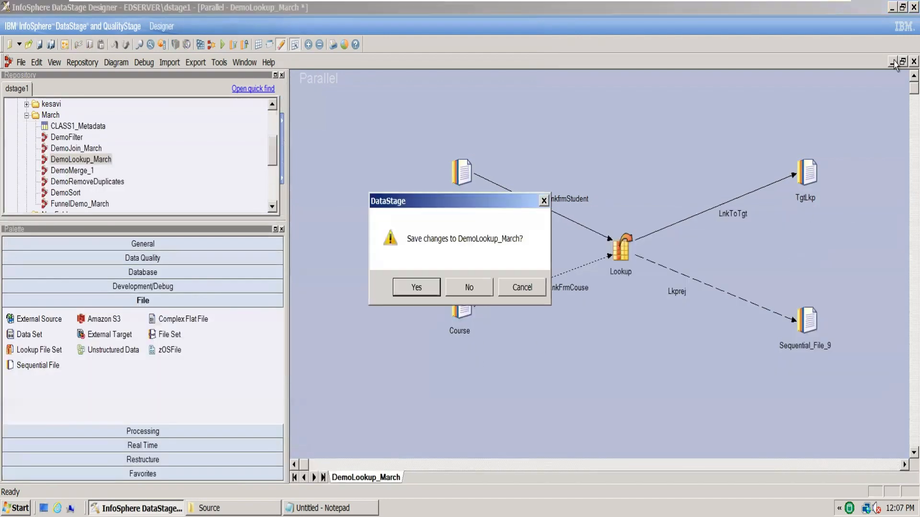
{"action": "left_click", "coordinate": [481, 289]}
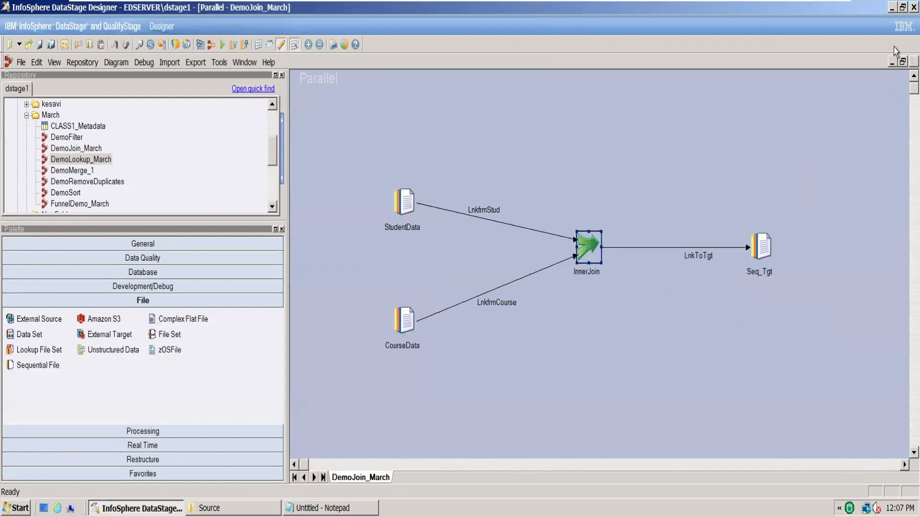
{"action": "left_click", "coordinate": [914, 62]}
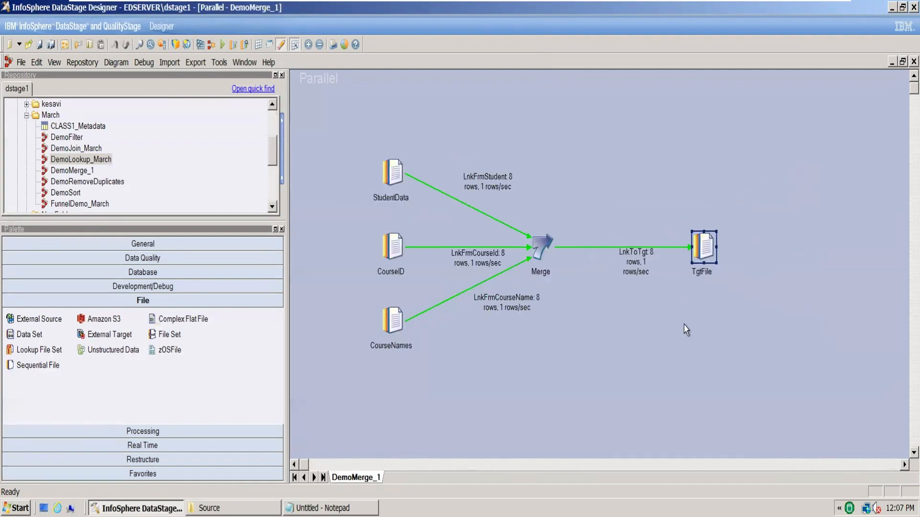
Open the DemoMerge_1 job log and examine the Merge stage warnings about master and update records
{"action": "key", "text": "ctrl+l"}
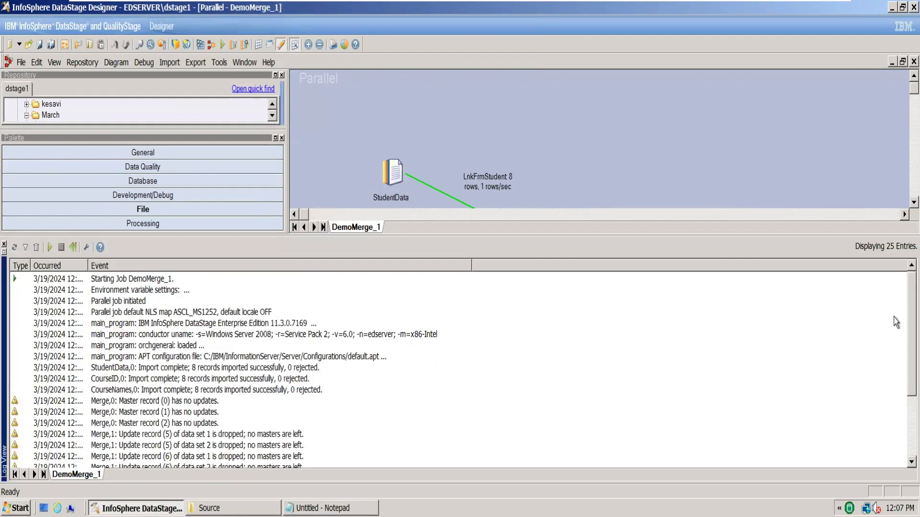
{"action": "scroll", "coordinate": [896, 335], "scroll_direction": "down", "scroll_amount": 2}
{"action": "scroll", "coordinate": [896, 352], "scroll_direction": "down", "scroll_amount": 1}
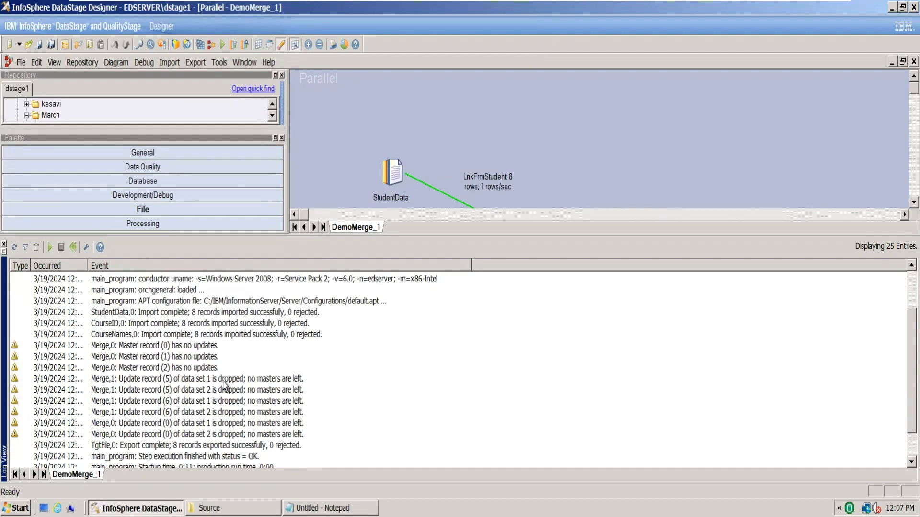
{"action": "left_click", "coordinate": [132, 383]}
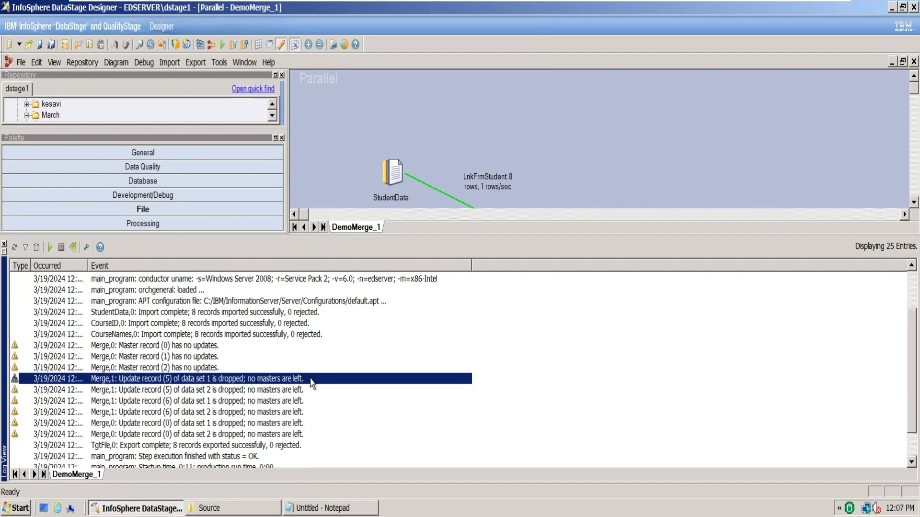
{"action": "left_click", "coordinate": [147, 392]}
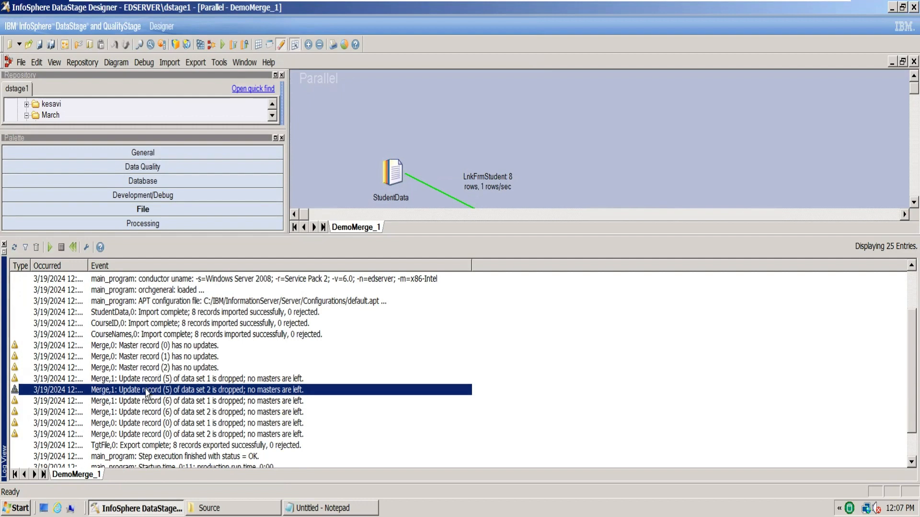
Set both Warn On Unmatched Masters and Warn On Reject Updates to False in the Merge stage and accept the properties
{"action": "left_click", "coordinate": [896, 182]}
{"action": "scroll", "coordinate": [896, 182], "scroll_direction": "down", "scroll_amount": 3}
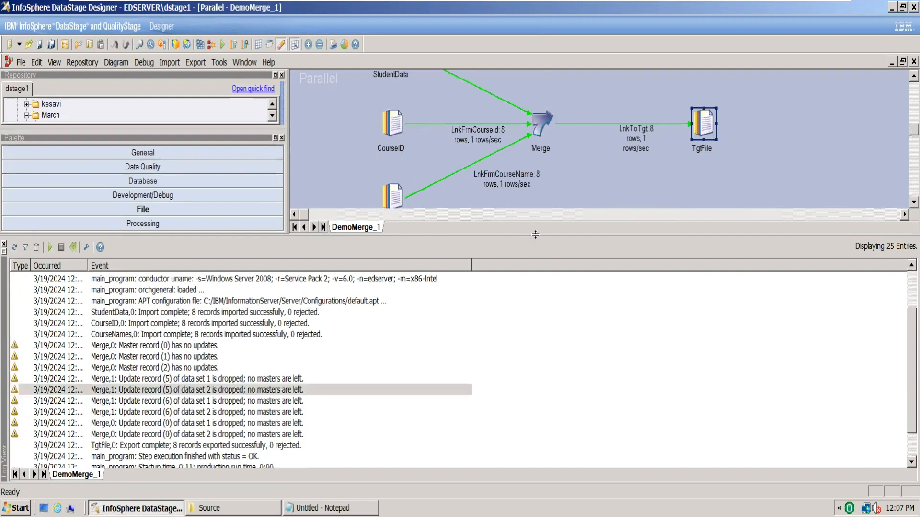
{"action": "left_click_drag", "start_coordinate": [535, 235], "coordinate": [535, 298]}
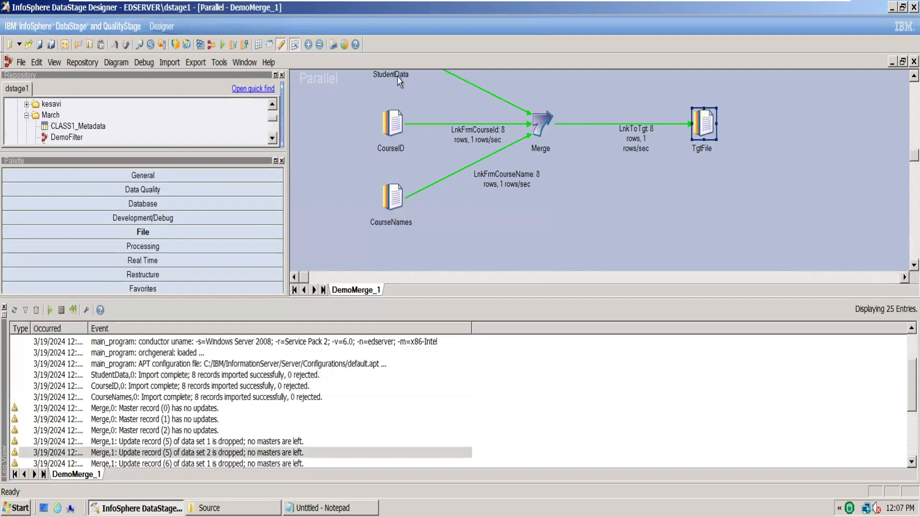
{"action": "double_click", "coordinate": [538, 126]}
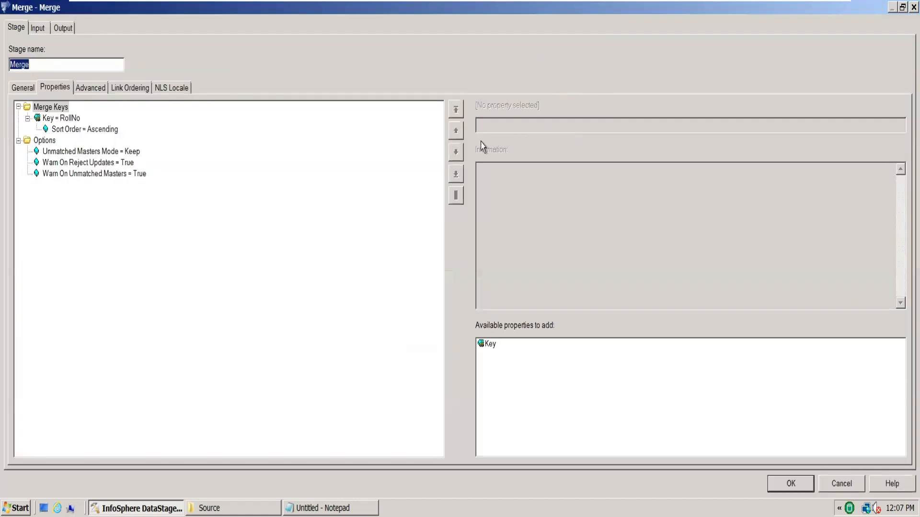
{"action": "left_click", "coordinate": [130, 164]}
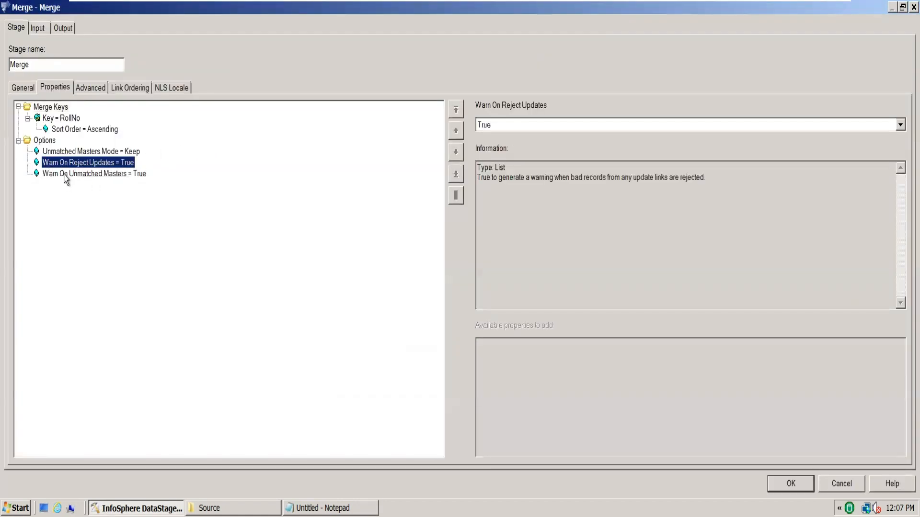
{"action": "left_click", "coordinate": [123, 177]}
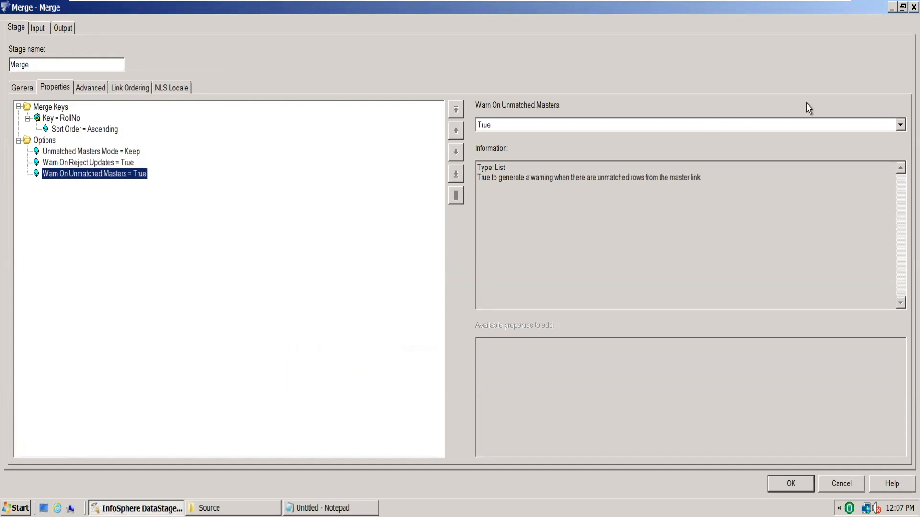
{"action": "left_click", "coordinate": [898, 127]}
{"action": "left_click", "coordinate": [766, 138]}
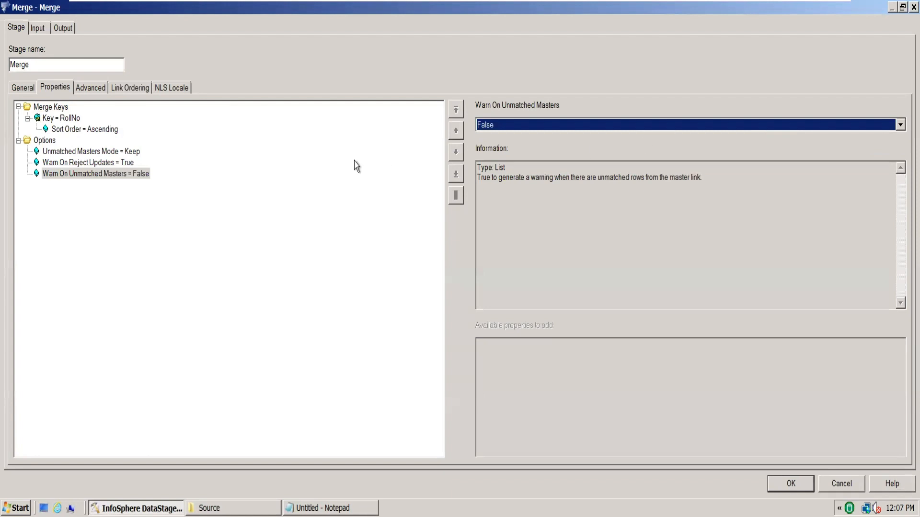
{"action": "left_click", "coordinate": [124, 164]}
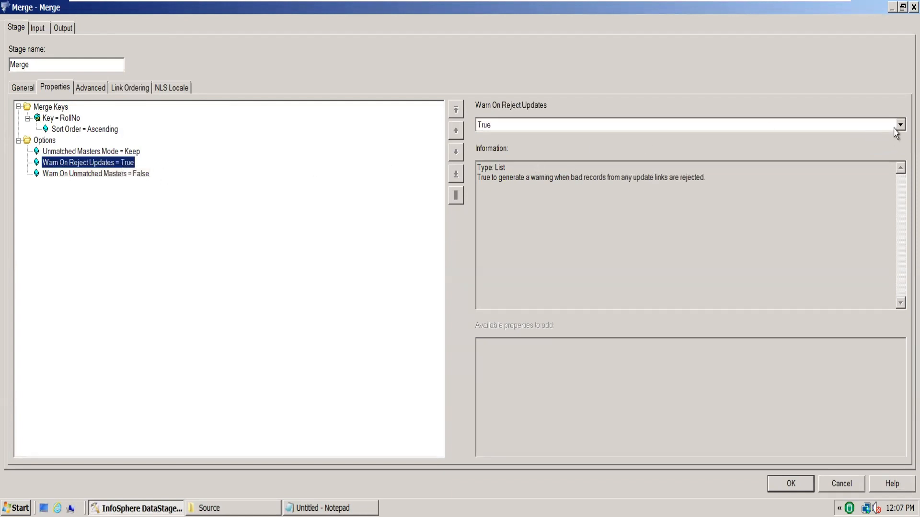
{"action": "left_click", "coordinate": [898, 126]}
{"action": "left_click", "coordinate": [661, 139]}
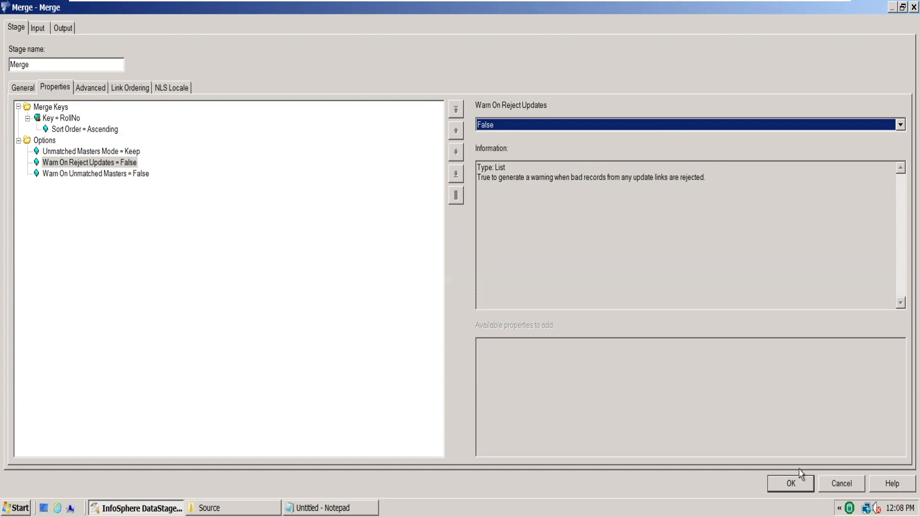
{"action": "left_click", "coordinate": [793, 484]}
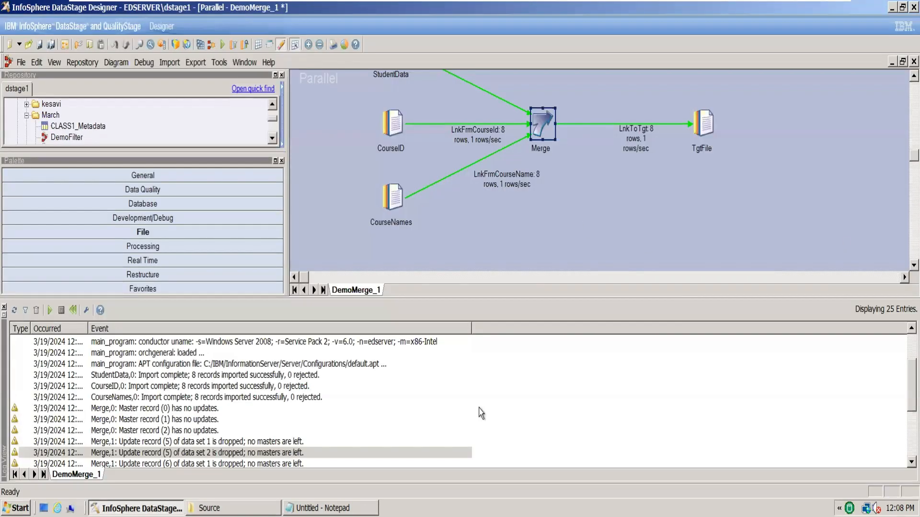
Open MergeLeftJoin.txt from the Join folder in File Explorer, examine the rows for RollNo 6 to 8, and close the file
{"action": "left_click", "coordinate": [232, 508]}
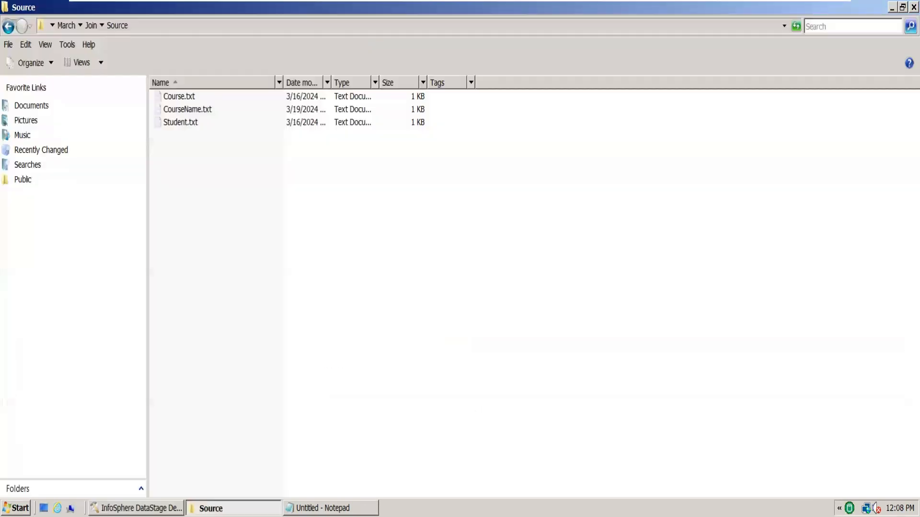
{"action": "left_click", "coordinate": [91, 26]}
{"action": "double_click", "coordinate": [190, 97]}
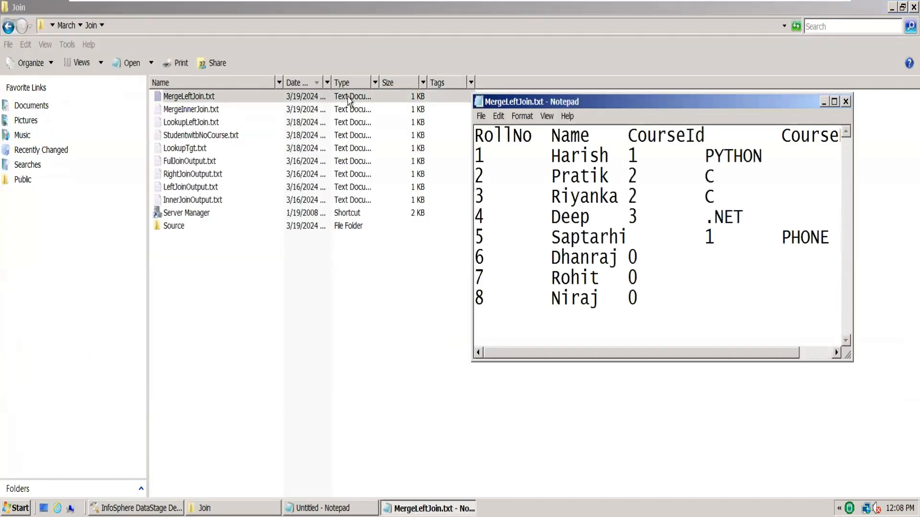
{"action": "left_click_drag", "start_coordinate": [648, 296], "coordinate": [625, 250]}
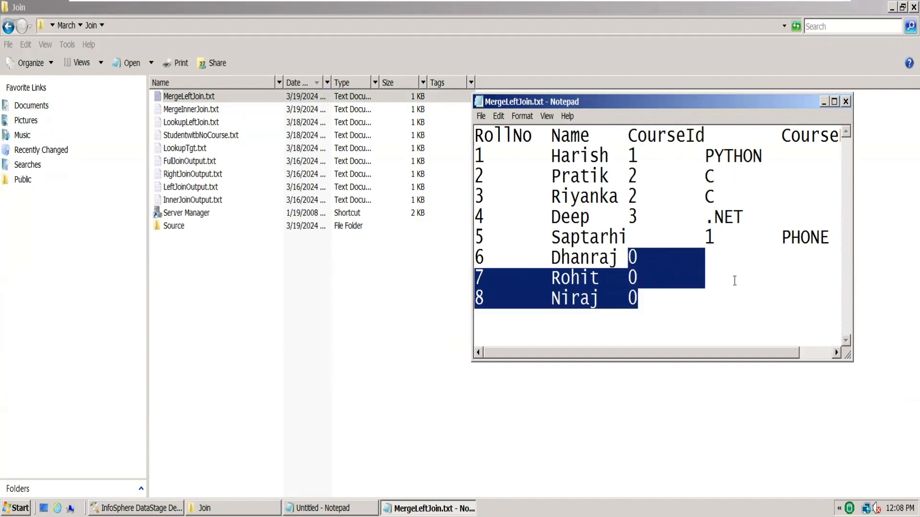
{"action": "left_click_drag", "start_coordinate": [719, 256], "coordinate": [773, 300]}
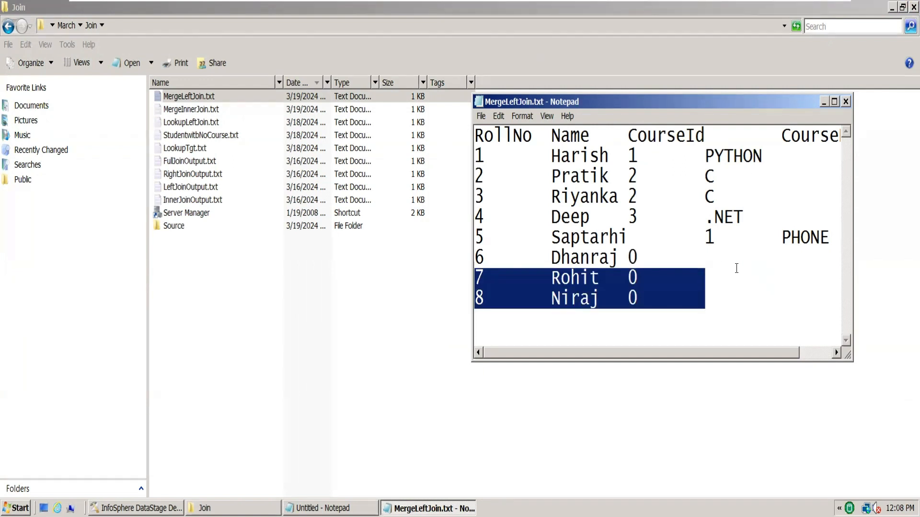
{"action": "left_click", "coordinate": [834, 101]}
{"action": "left_click", "coordinate": [336, 221]}
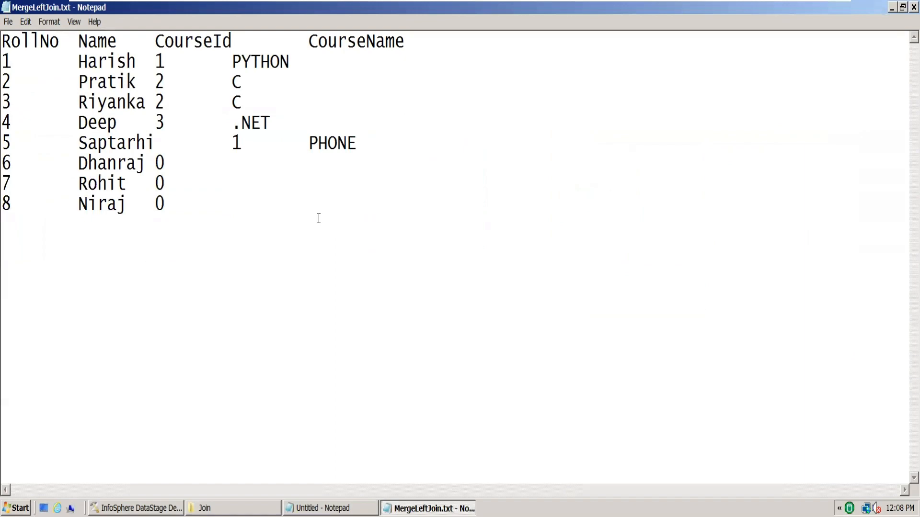
{"action": "left_click_drag", "start_coordinate": [318, 218], "coordinate": [234, 185]}
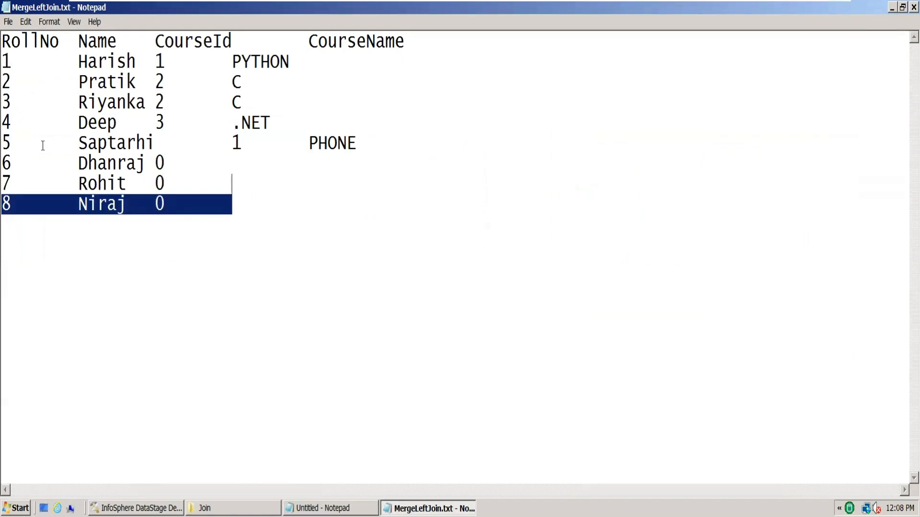
{"action": "left_click_drag", "start_coordinate": [10, 159], "coordinate": [13, 209]}
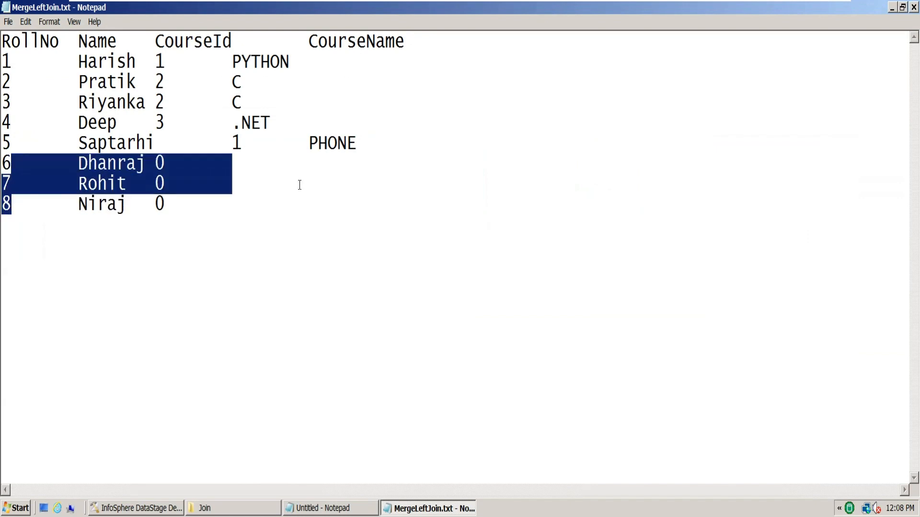
{"action": "left_click_drag", "start_coordinate": [155, 163], "coordinate": [293, 214]}
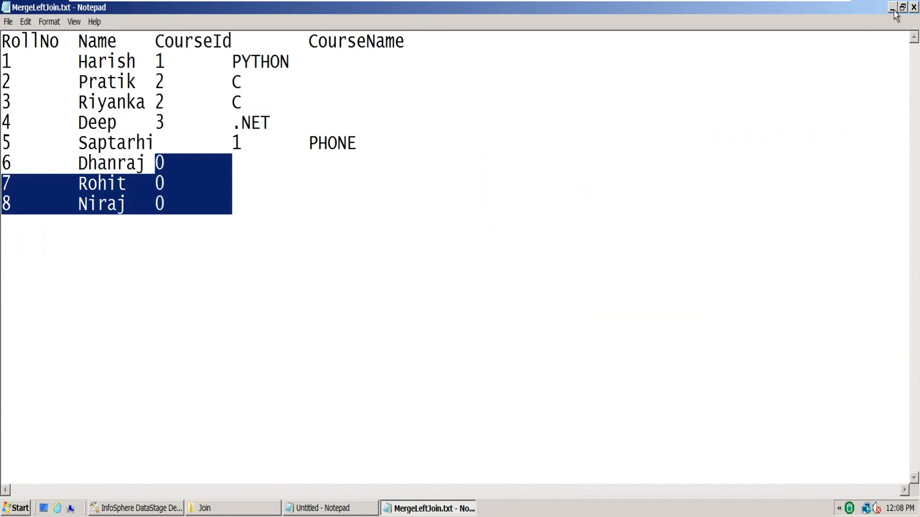
{"action": "left_click", "coordinate": [914, 7]}
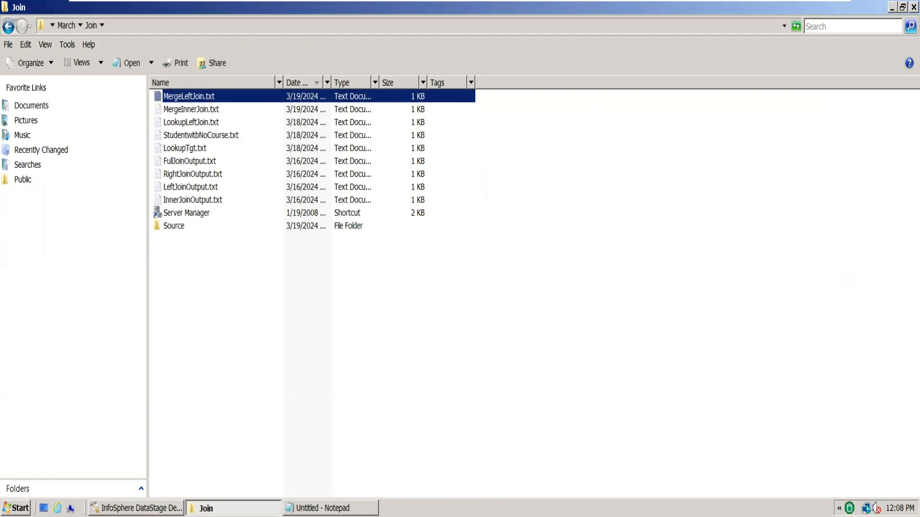
Switch back to DataStage Designer and review the Merge stage's unmatched masters and warning options
{"action": "left_click", "coordinate": [136, 508]}
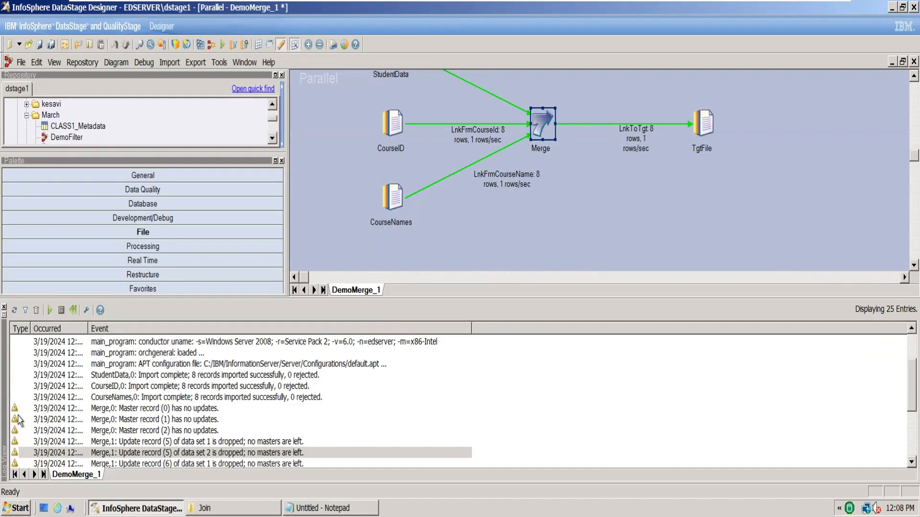
{"action": "double_click", "coordinate": [544, 126]}
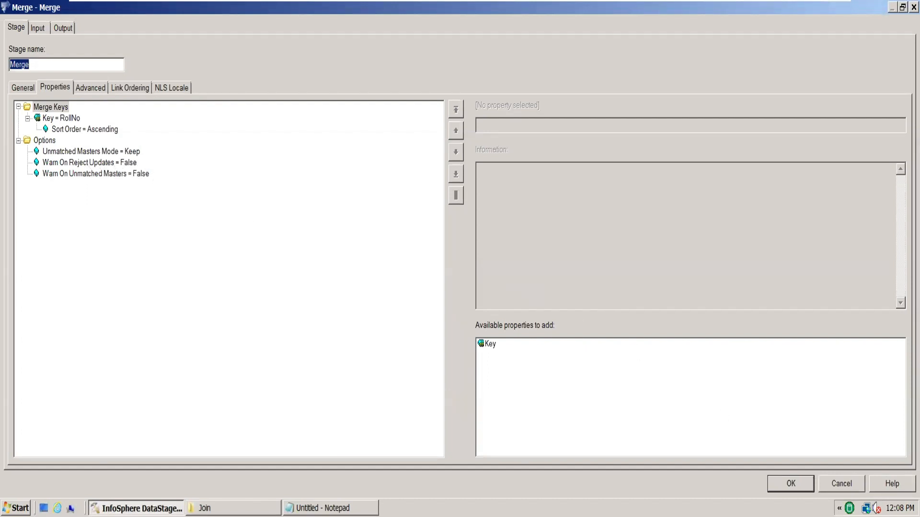
{"action": "left_click", "coordinate": [791, 484]}
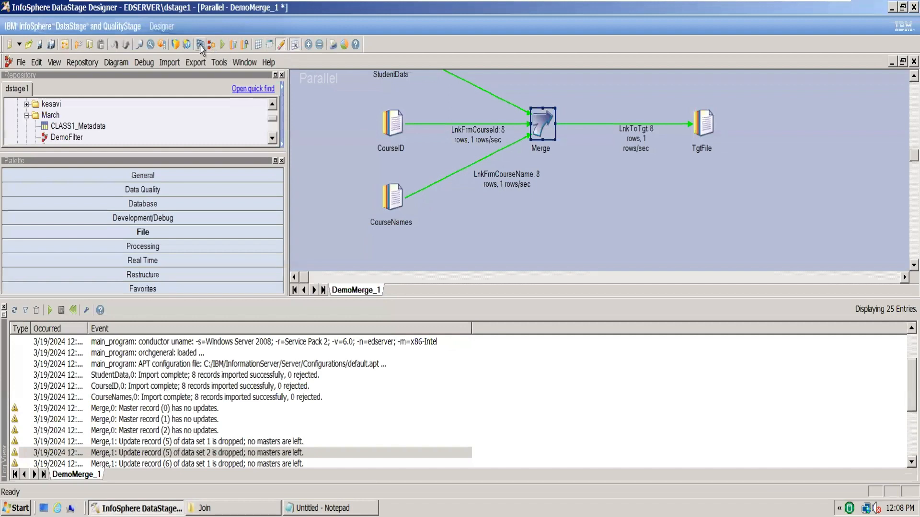
Compile the DemoMerge_1 job, run it with no warning limit, and close the job log
{"action": "left_click", "coordinate": [200, 45]}
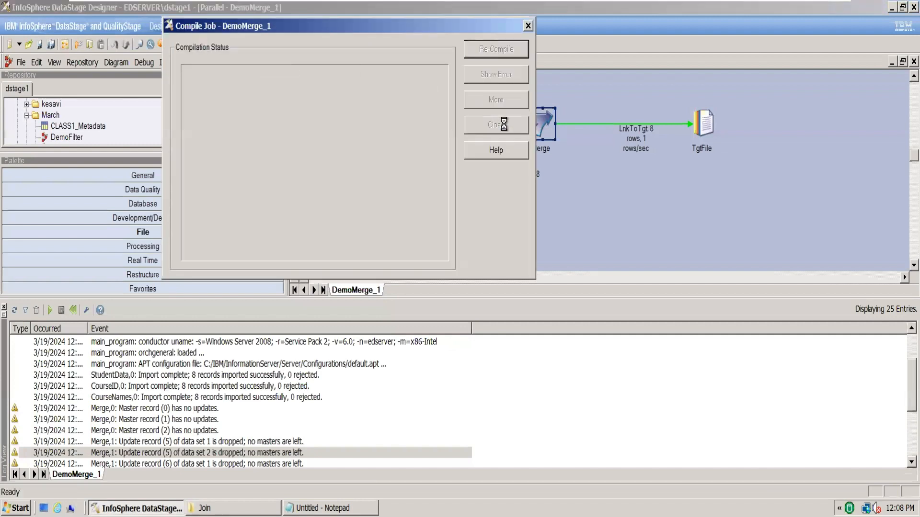
{"action": "left_click", "coordinate": [503, 124]}
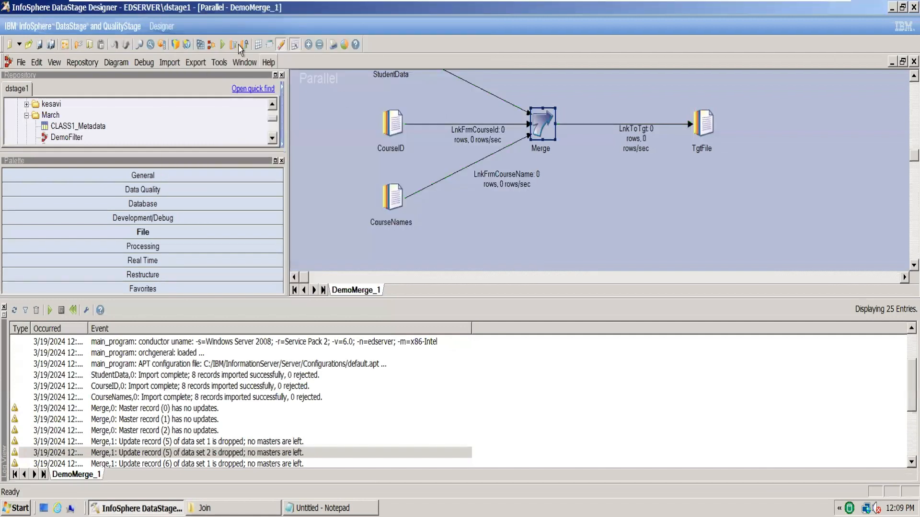
{"action": "left_click", "coordinate": [222, 45]}
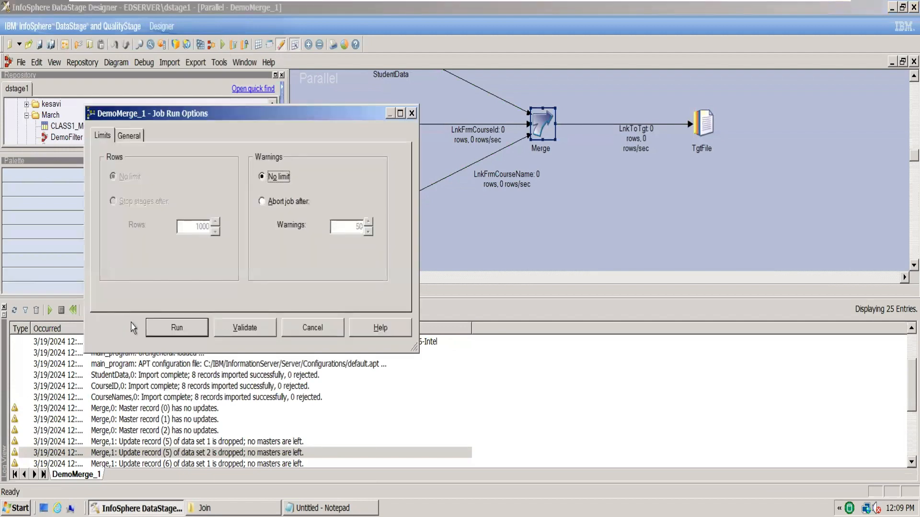
{"action": "left_click", "coordinate": [177, 329]}
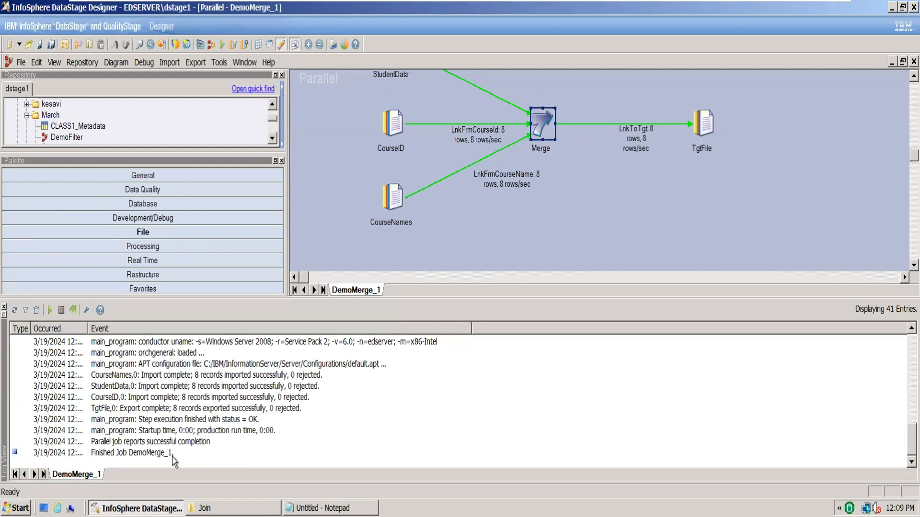
{"action": "left_click", "coordinate": [5, 307]}
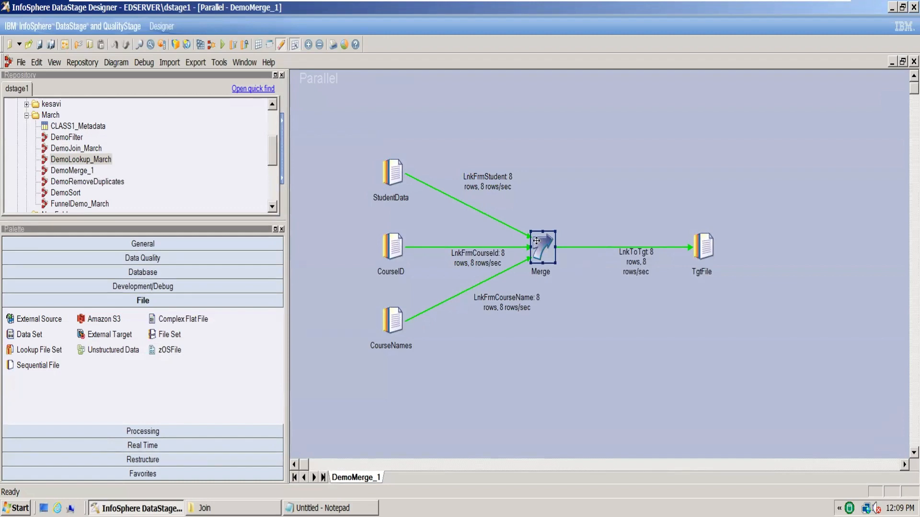
Draw a reject link named RejectedCourseId from the Merge stage and place a Sequential File stage at its end
{"action": "left_click_drag", "start_coordinate": [537, 241], "coordinate": [665, 171]}
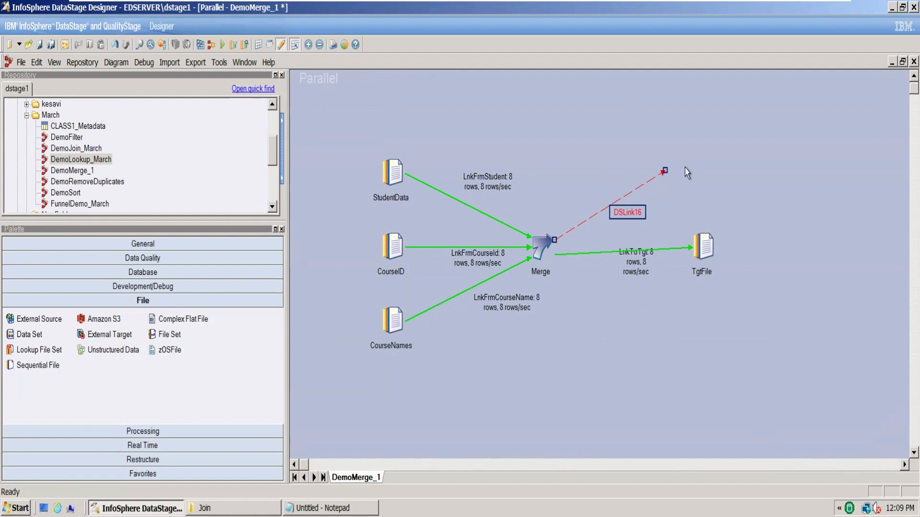
{"action": "left_click", "coordinate": [638, 214]}
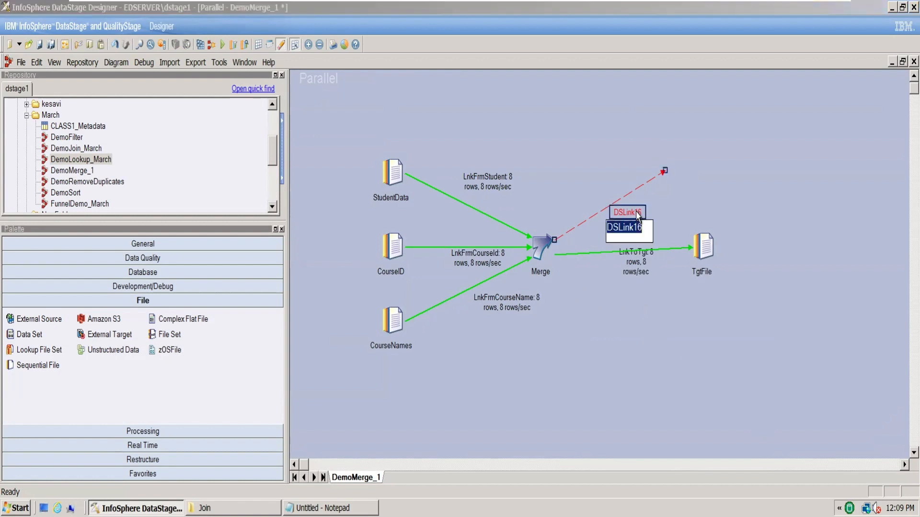
{"action": "type", "text": "Rejecte"}
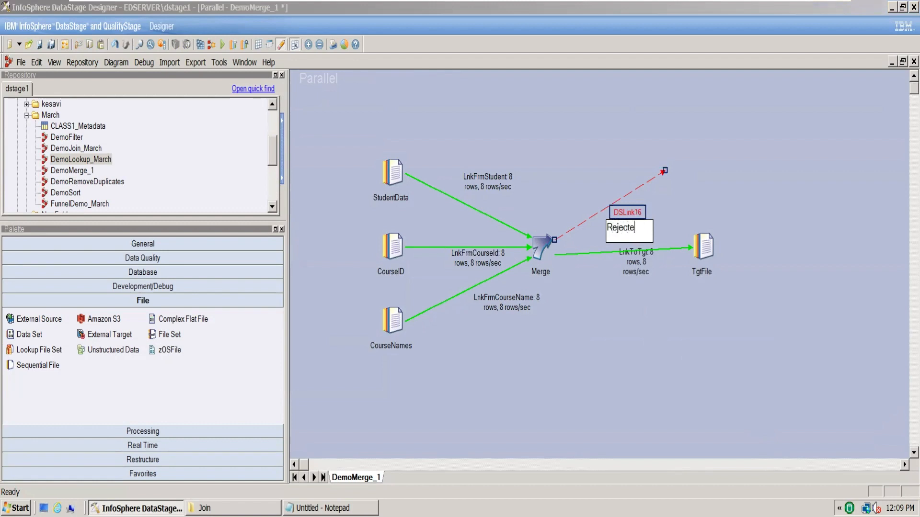
{"action": "type", "text": "dCourseId"}
{"action": "left_click", "coordinate": [713, 182]}
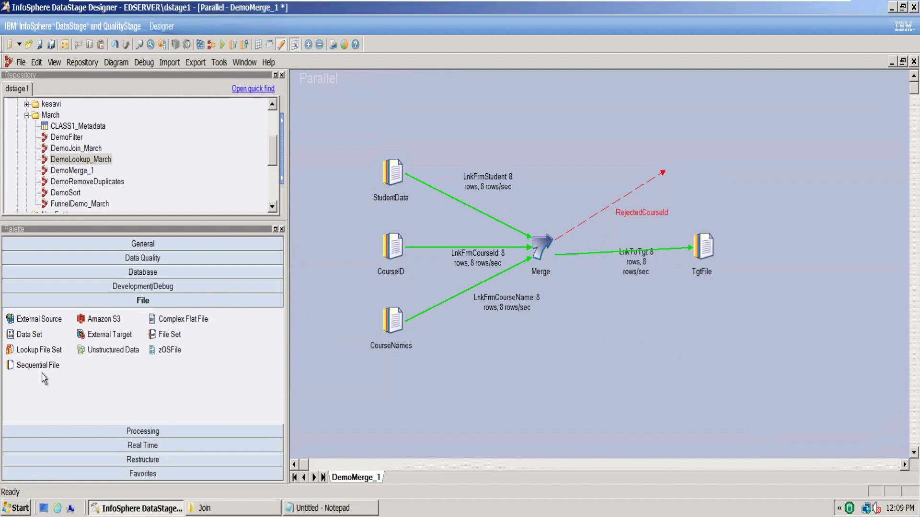
{"action": "left_click_drag", "start_coordinate": [34, 371], "coordinate": [667, 167]}
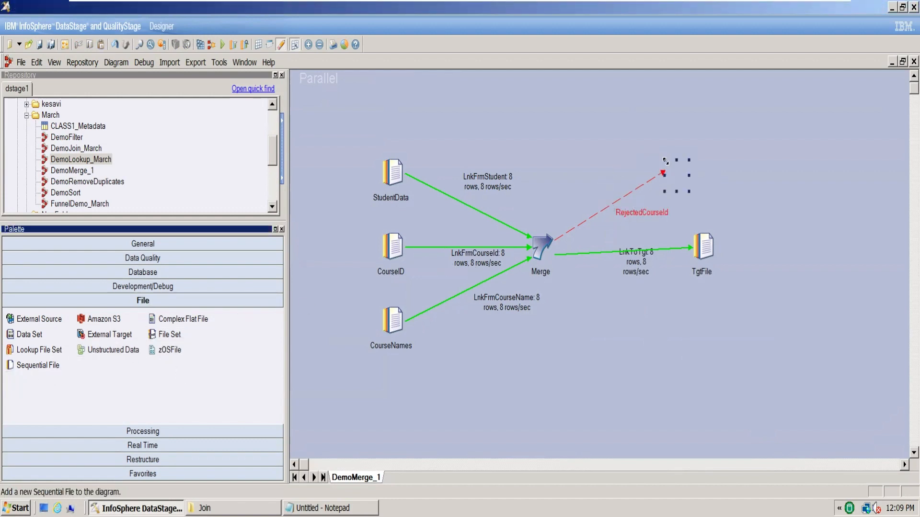
Open the Merge stage and examine the mapping and columns of the RejectedCourseId output link
{"action": "double_click", "coordinate": [542, 247]}
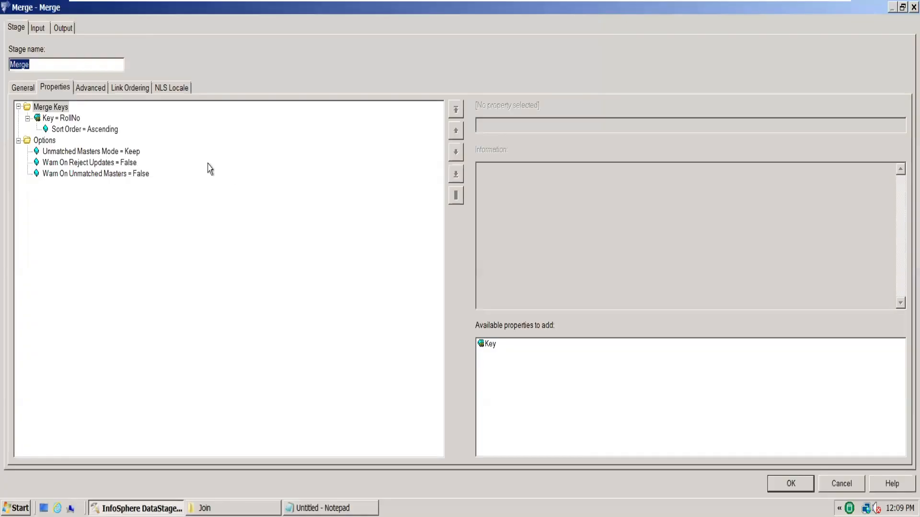
{"action": "left_click", "coordinate": [61, 30]}
{"action": "left_click", "coordinate": [94, 66]}
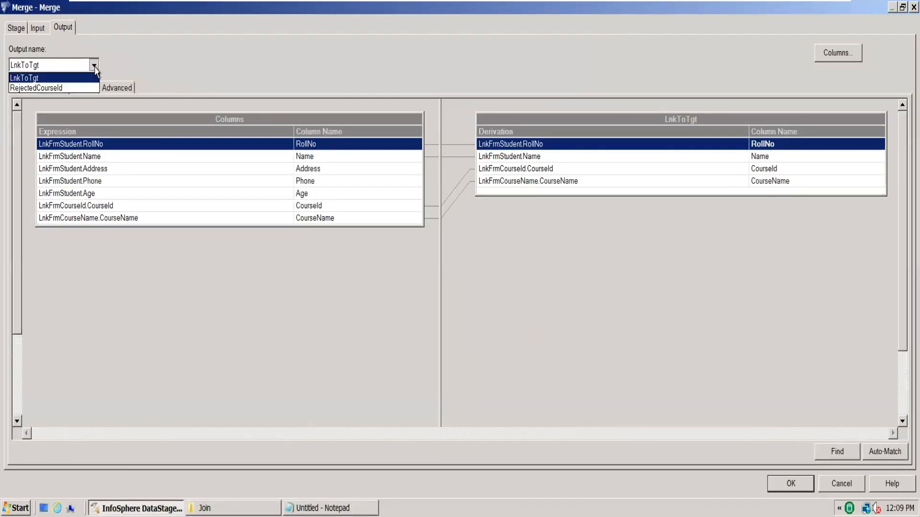
{"action": "left_click", "coordinate": [89, 89]}
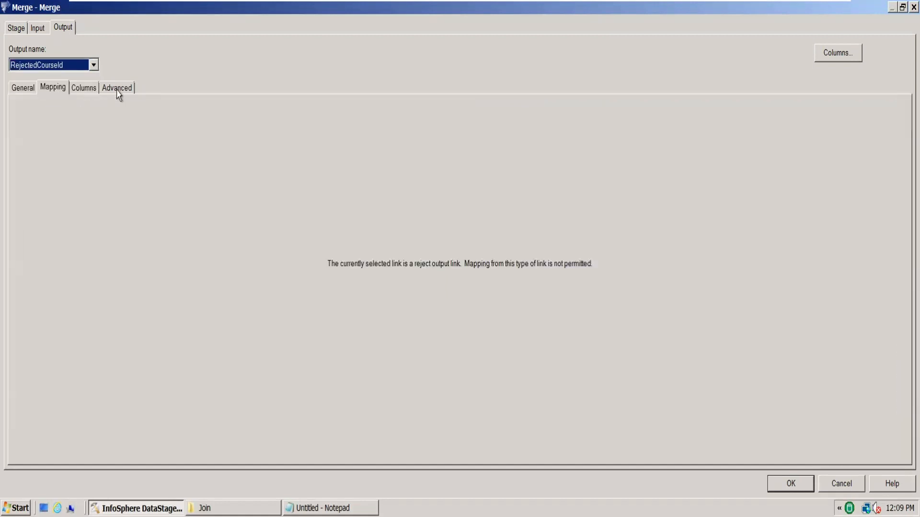
{"action": "left_click", "coordinate": [83, 88]}
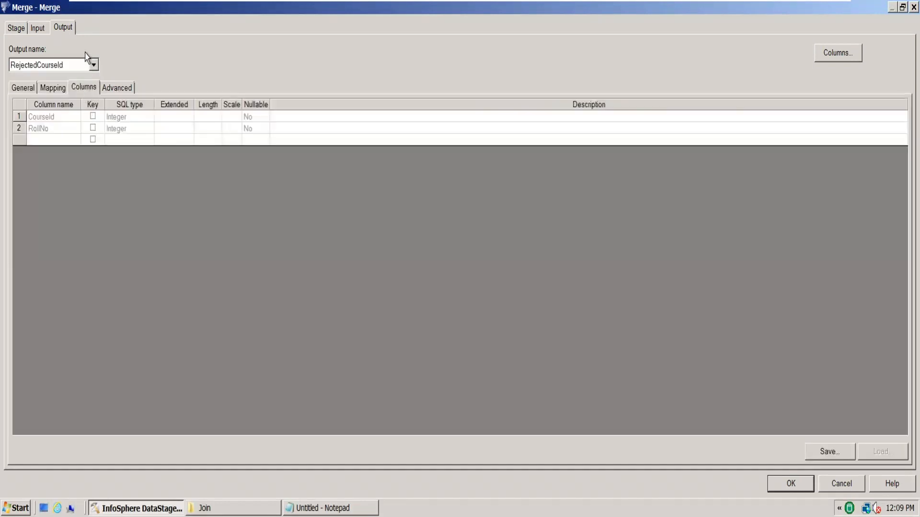
{"action": "left_click", "coordinate": [63, 120]}
{"action": "left_click", "coordinate": [63, 129]}
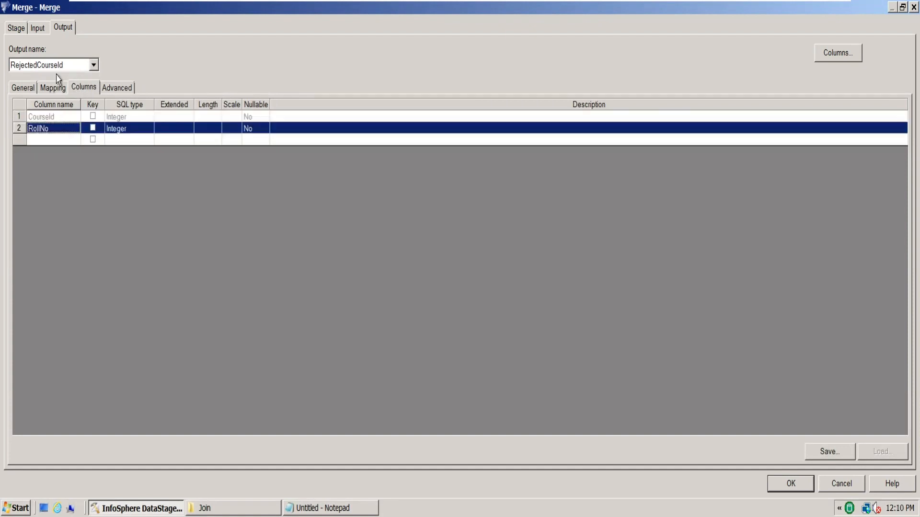
Review the LnkFrmStudent input columns and the Merge stage's input and output link ordering, and accept the properties
{"action": "left_click", "coordinate": [38, 29]}
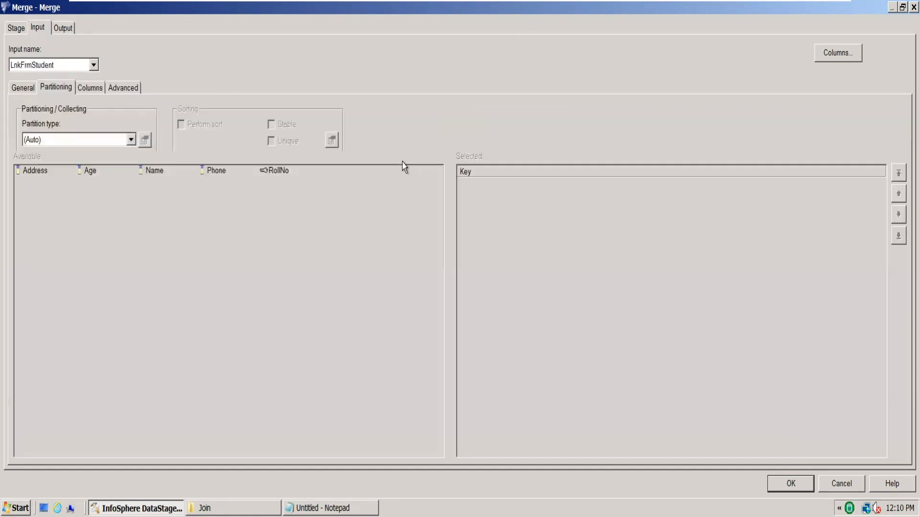
{"action": "left_click", "coordinate": [89, 88]}
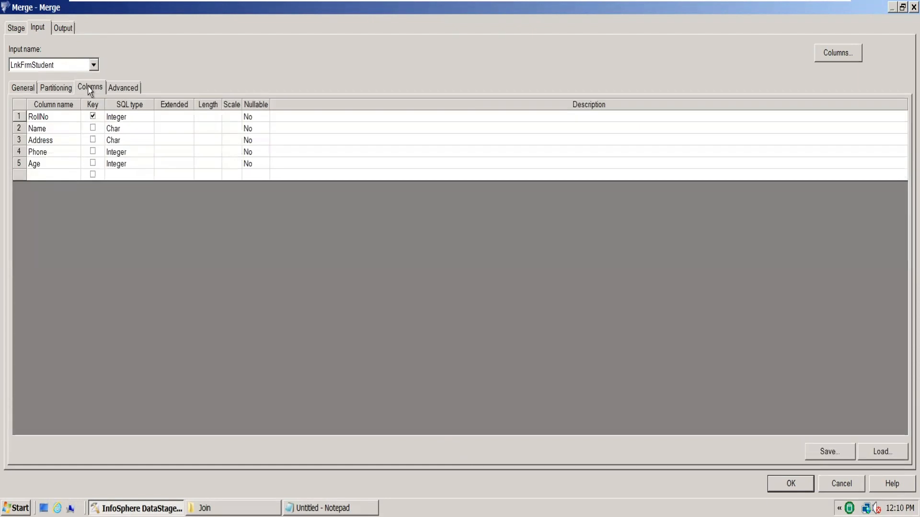
{"action": "left_click", "coordinate": [17, 29]}
{"action": "left_click", "coordinate": [127, 93]}
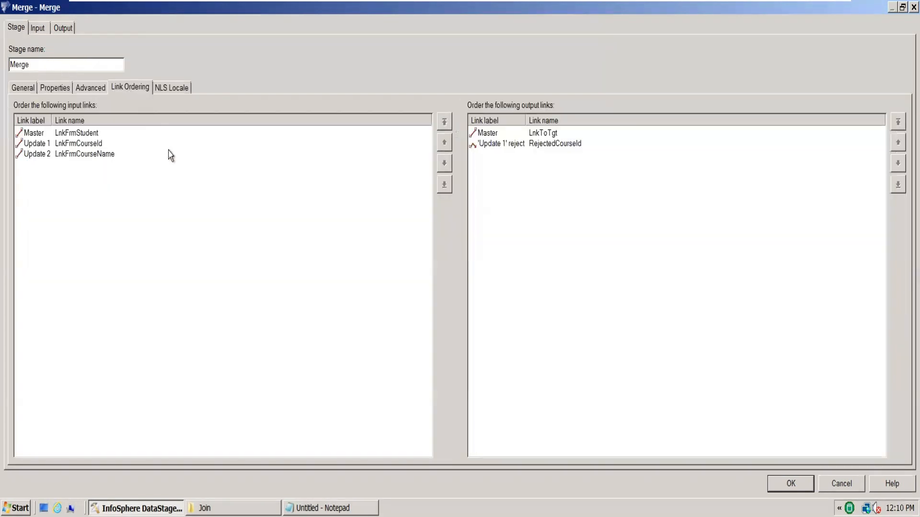
{"action": "left_click", "coordinate": [566, 151]}
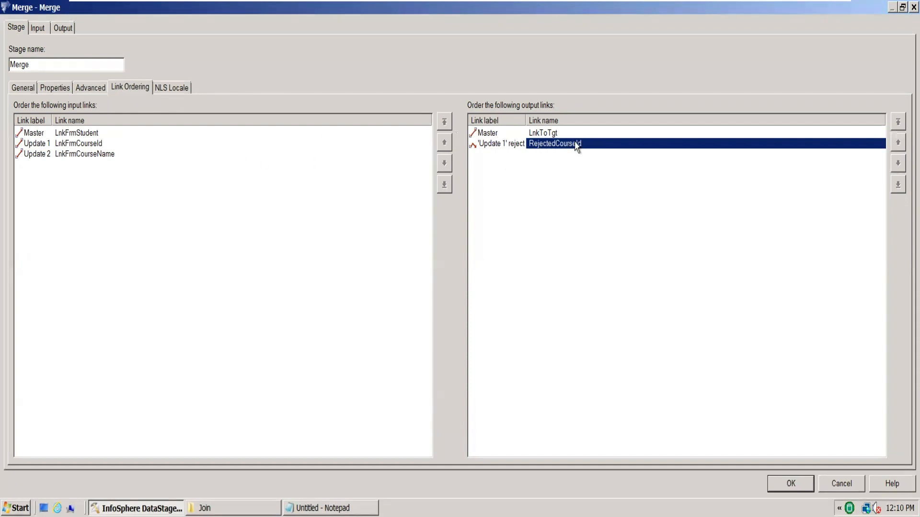
{"action": "left_click", "coordinate": [545, 134]}
{"action": "left_click", "coordinate": [557, 145]}
{"action": "left_click", "coordinate": [791, 484]}
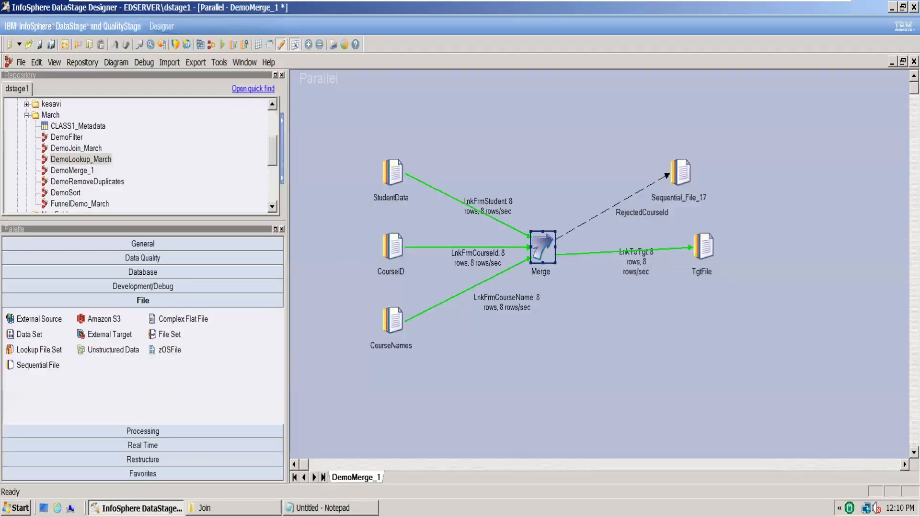
Draw a second reject link from the Merge stage and name it RejecCourseNames
{"action": "left_click_drag", "start_coordinate": [553, 261], "coordinate": [666, 320]}
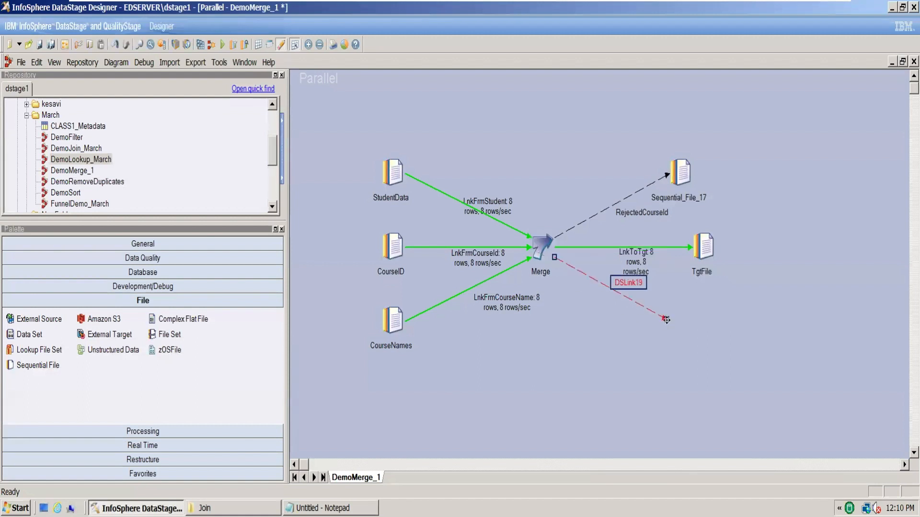
{"action": "left_click", "coordinate": [623, 289]}
{"action": "type", "text": "Reje"}
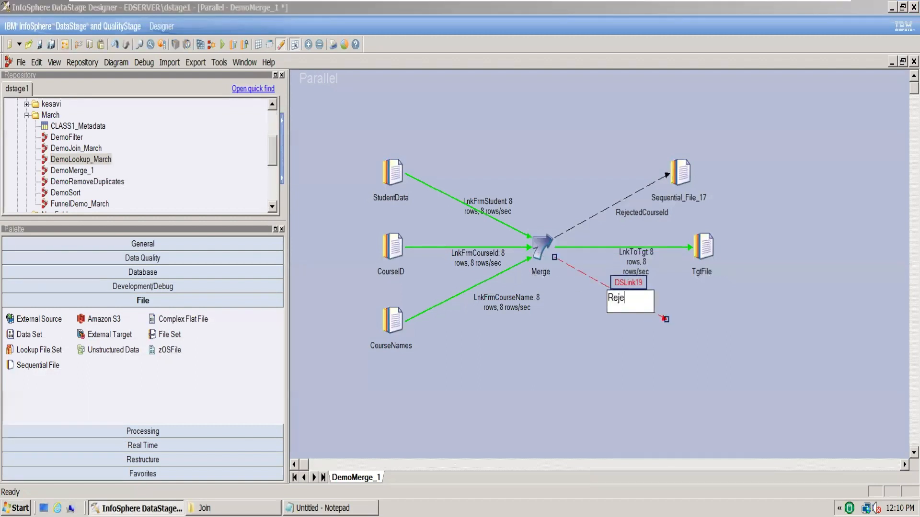
{"action": "type", "text": "cCourseNames"}
{"action": "left_click", "coordinate": [666, 373]}
Try swapping the two reject links in the Merge stage's output link ordering, restore their order, and cancel the properties
{"action": "double_click", "coordinate": [545, 247]}
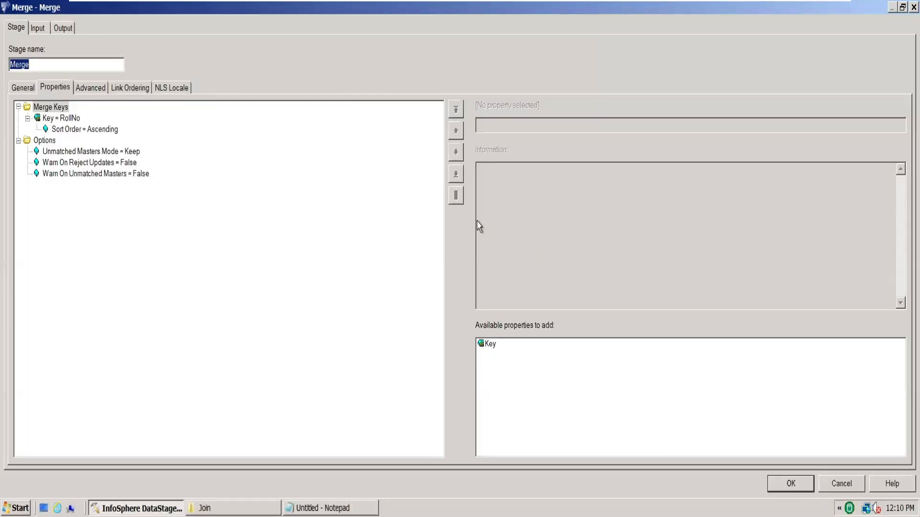
{"action": "left_click", "coordinate": [123, 90]}
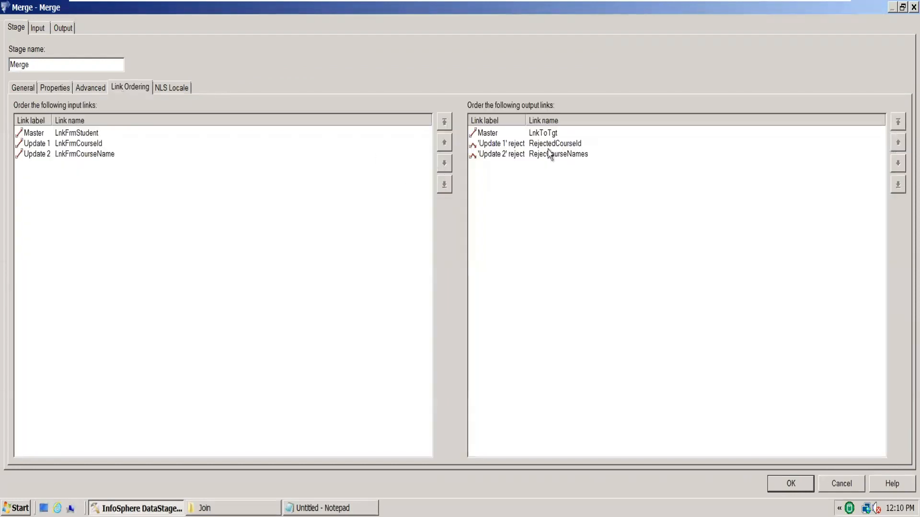
{"action": "left_click", "coordinate": [559, 157]}
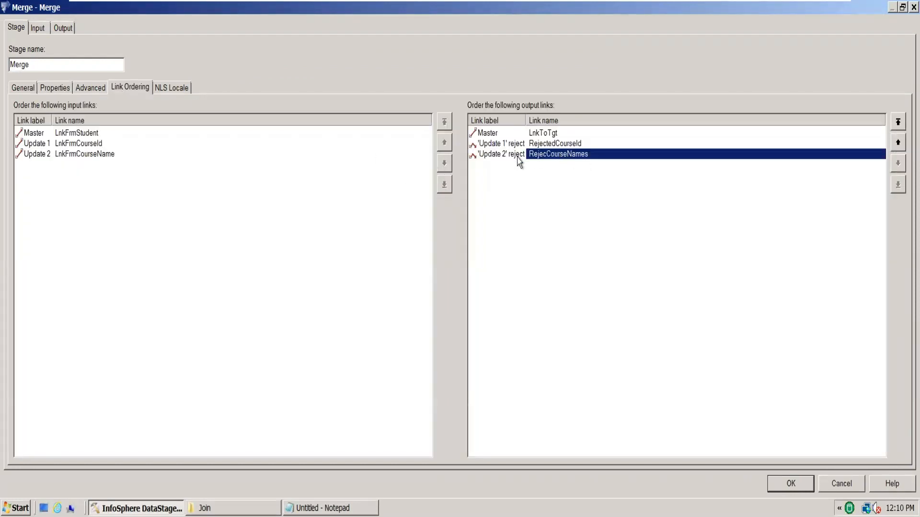
{"action": "left_click", "coordinate": [497, 147]}
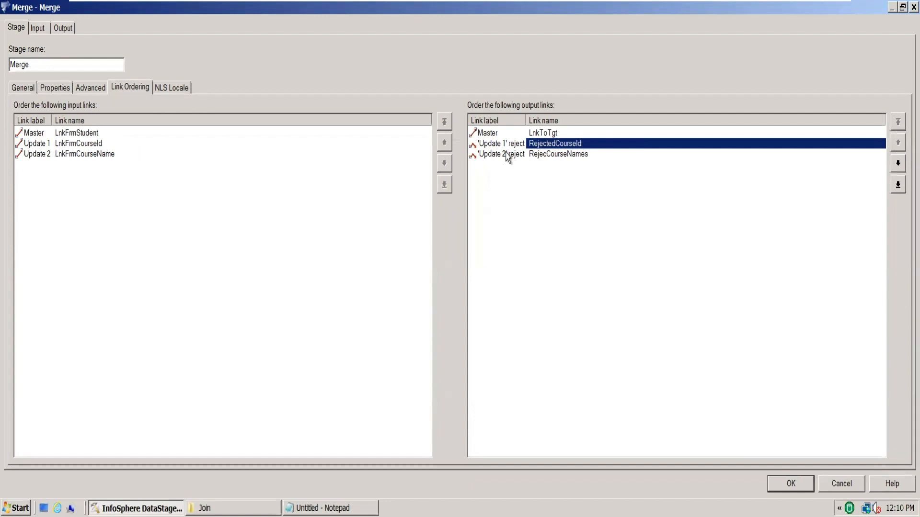
{"action": "left_click", "coordinate": [560, 149]}
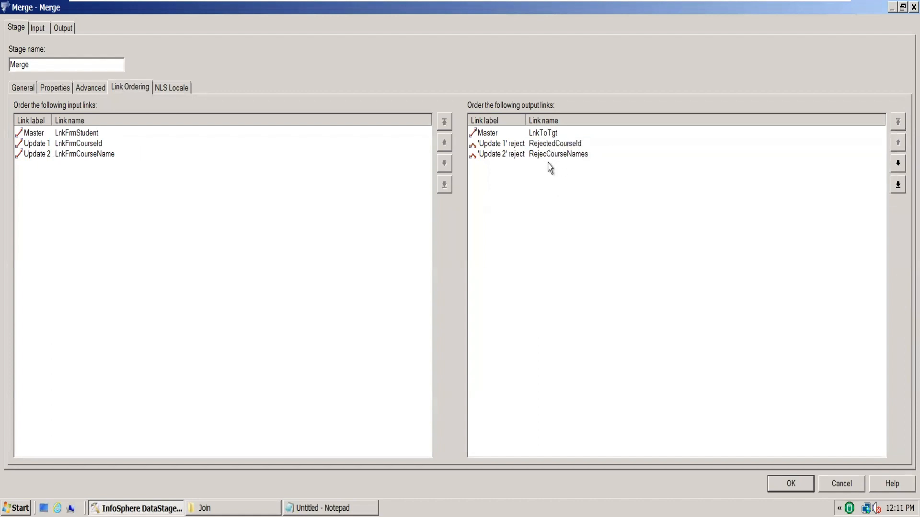
{"action": "left_click", "coordinate": [567, 156]}
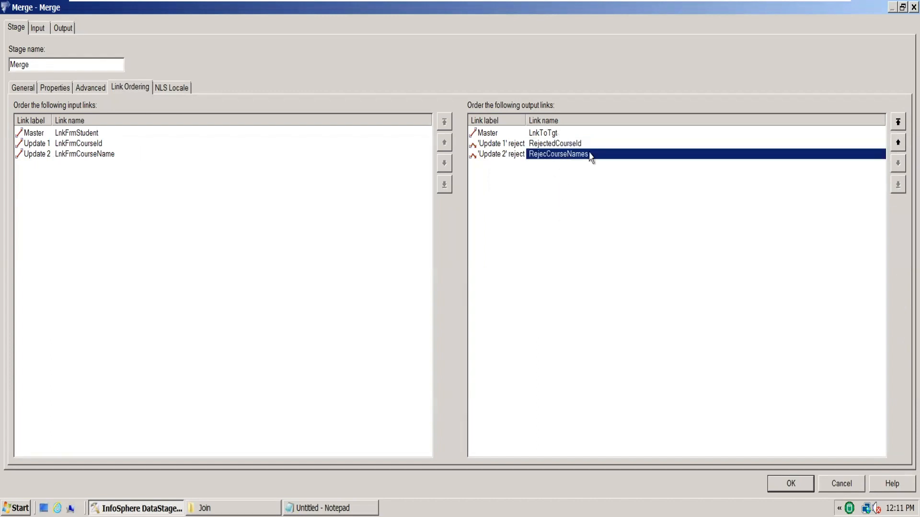
{"action": "left_click", "coordinate": [898, 143]}
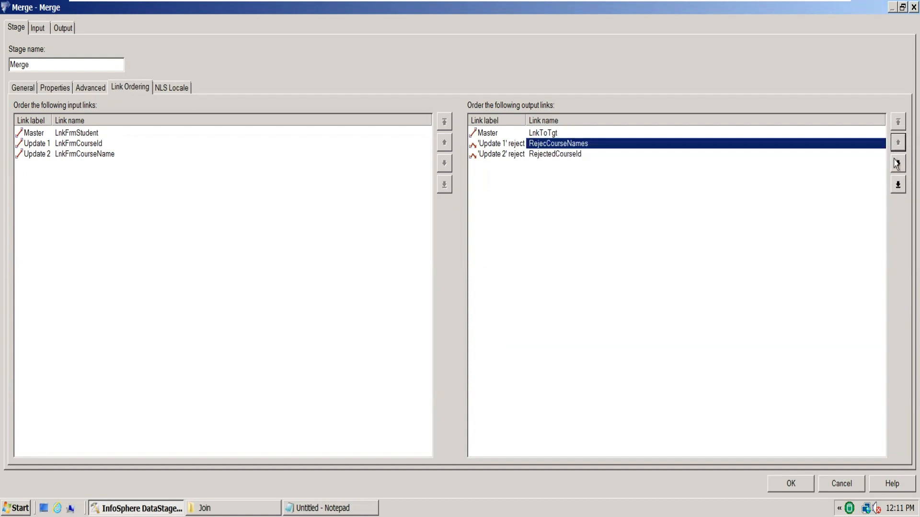
{"action": "left_click", "coordinate": [897, 163]}
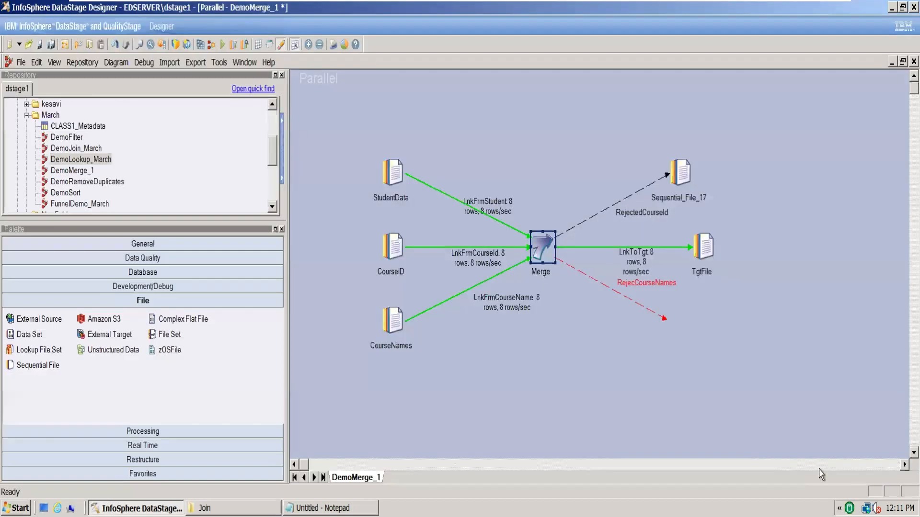
{"action": "left_click", "coordinate": [841, 484]}
Delete the RejecCourseNames reject link from the Merge stage
{"action": "left_click", "coordinate": [604, 289]}
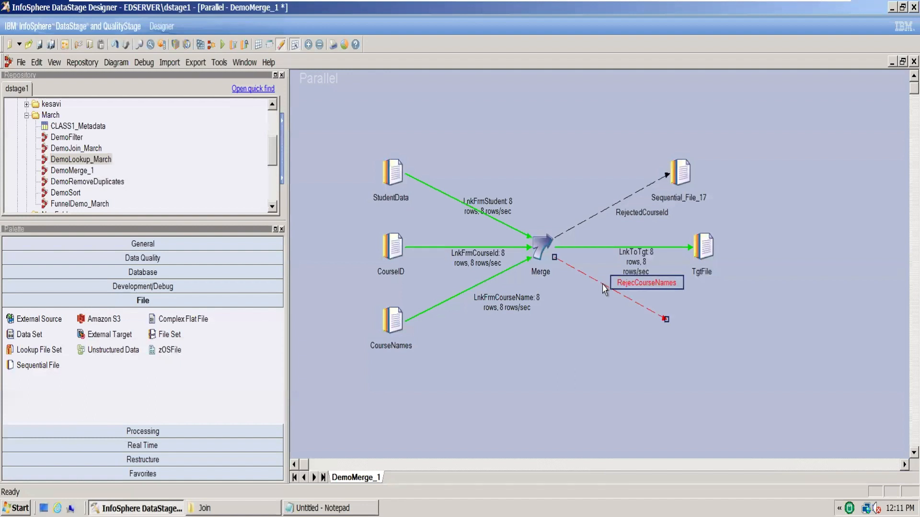
{"action": "key", "text": "Delete"}
{"action": "left_click", "coordinate": [439, 278]}
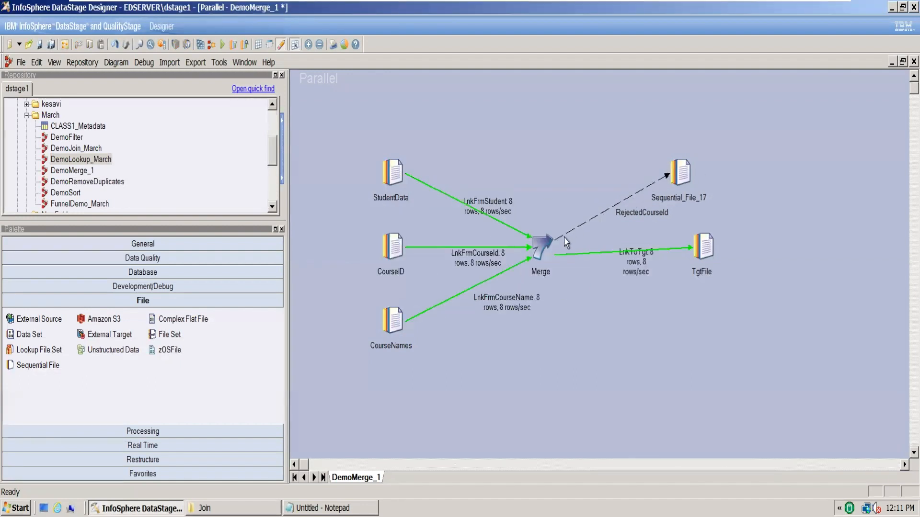
Open the Merge stage's link ordering and check which update input the RejectedCourseId link is assigned to
{"action": "double_click", "coordinate": [541, 245]}
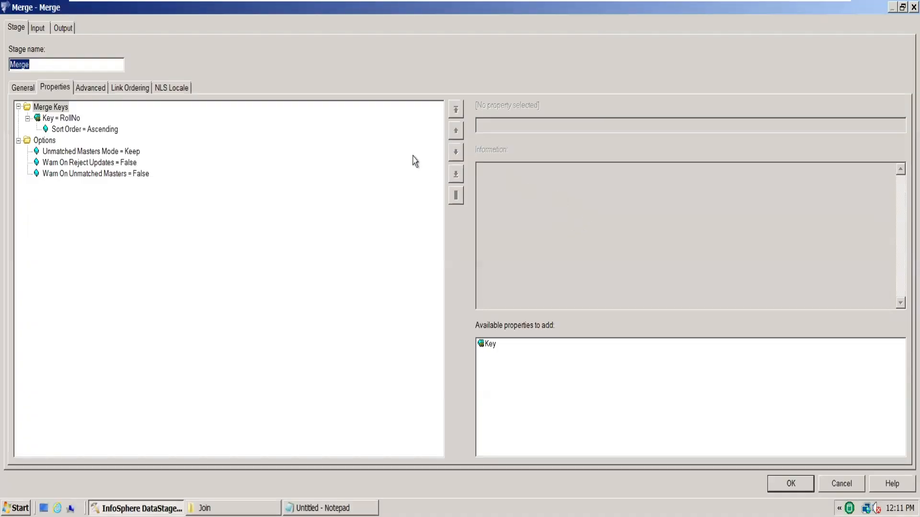
{"action": "left_click", "coordinate": [141, 90]}
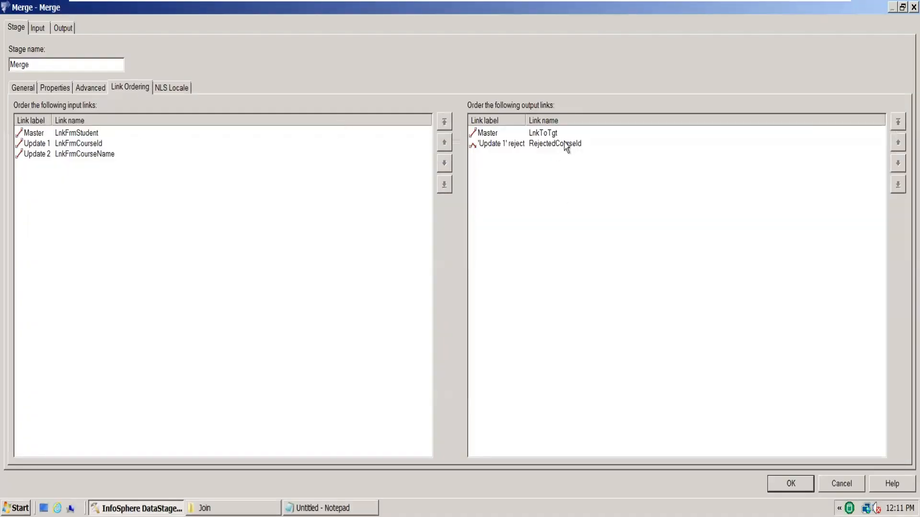
{"action": "left_click", "coordinate": [566, 145]}
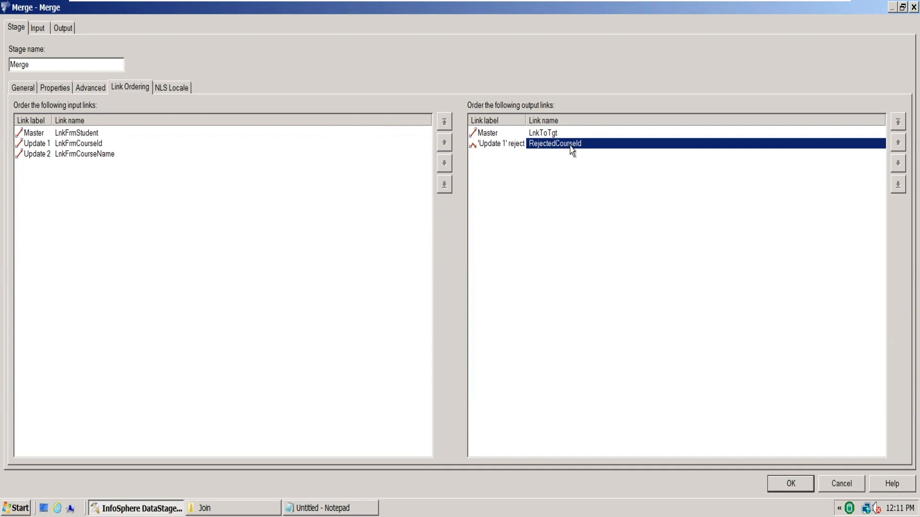
Try moving the LnkFrmCourseName input link up to Update 1 in the Merge stage's link ordering
{"action": "left_click", "coordinate": [99, 157]}
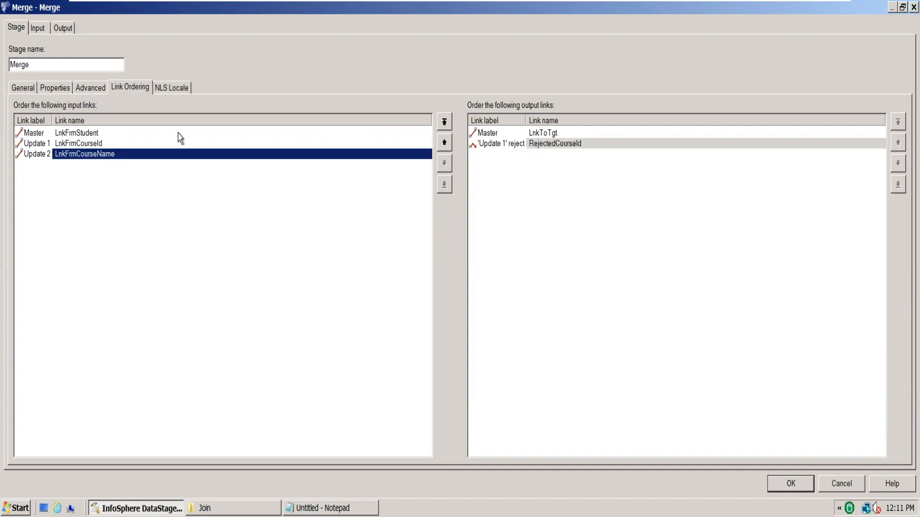
{"action": "left_click", "coordinate": [444, 142]}
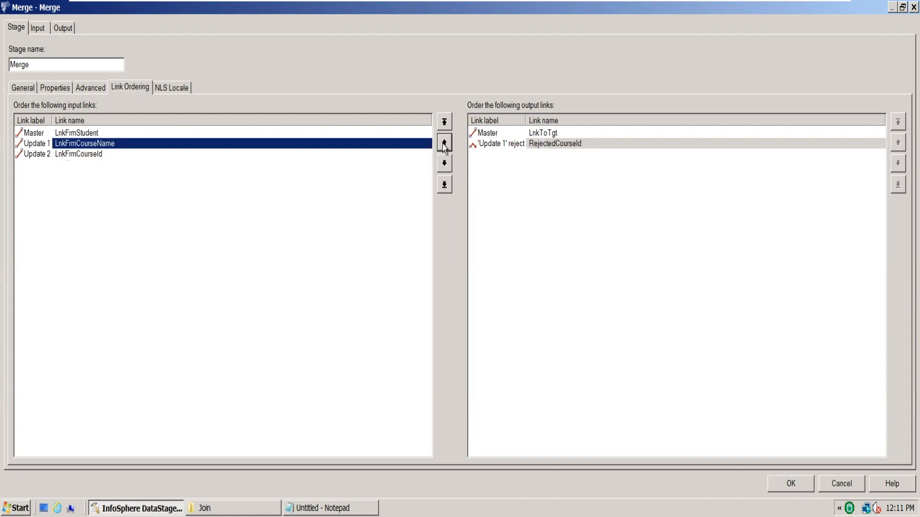
{"action": "left_click", "coordinate": [506, 144]}
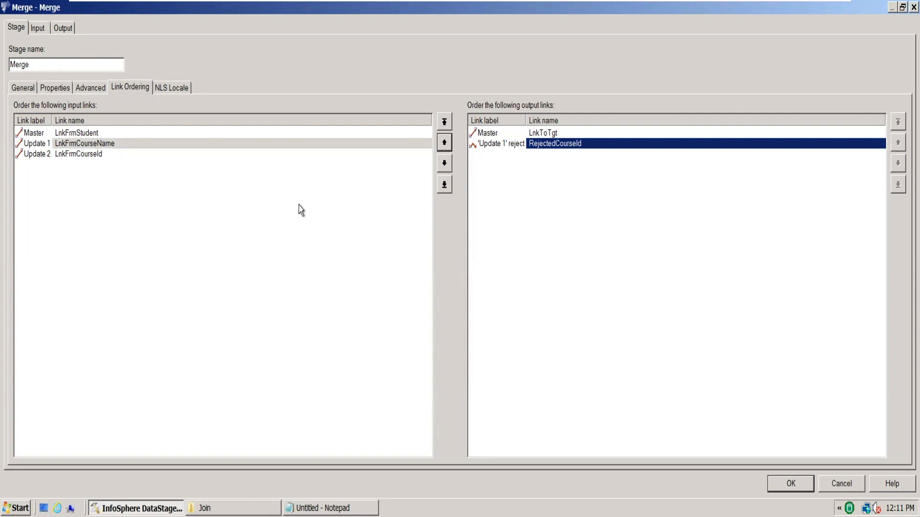
Examine how the reordered Update 1 and Update 2 input links correspond to the RejectedCourseId reject link
{"action": "left_click", "coordinate": [34, 135]}
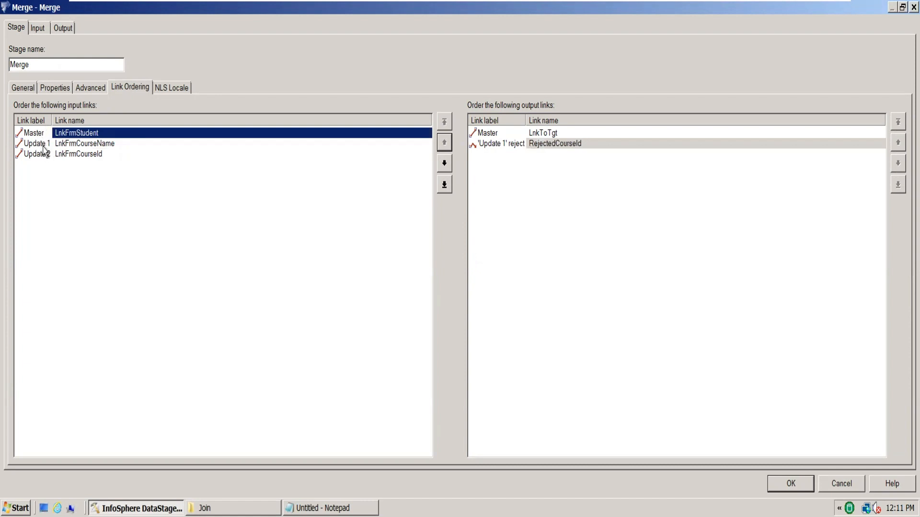
{"action": "left_click", "coordinate": [47, 146]}
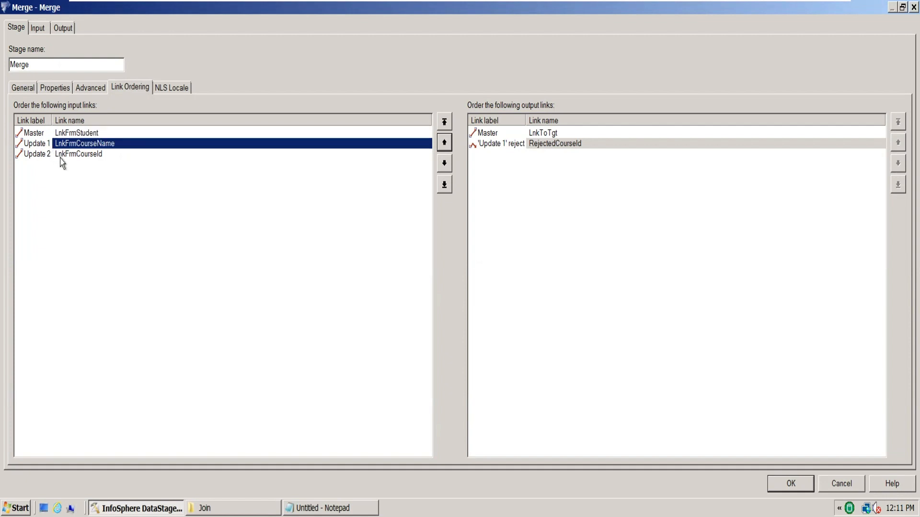
{"action": "left_click", "coordinate": [62, 158]}
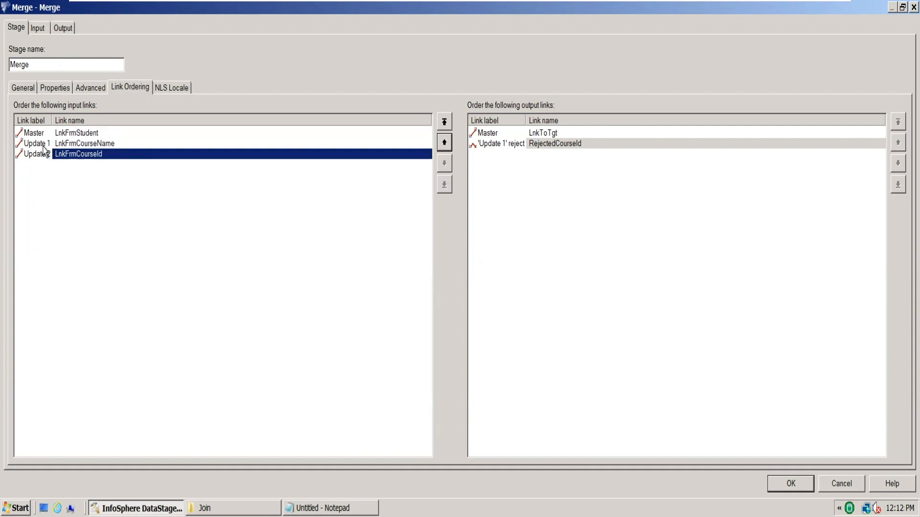
{"action": "left_click", "coordinate": [44, 147]}
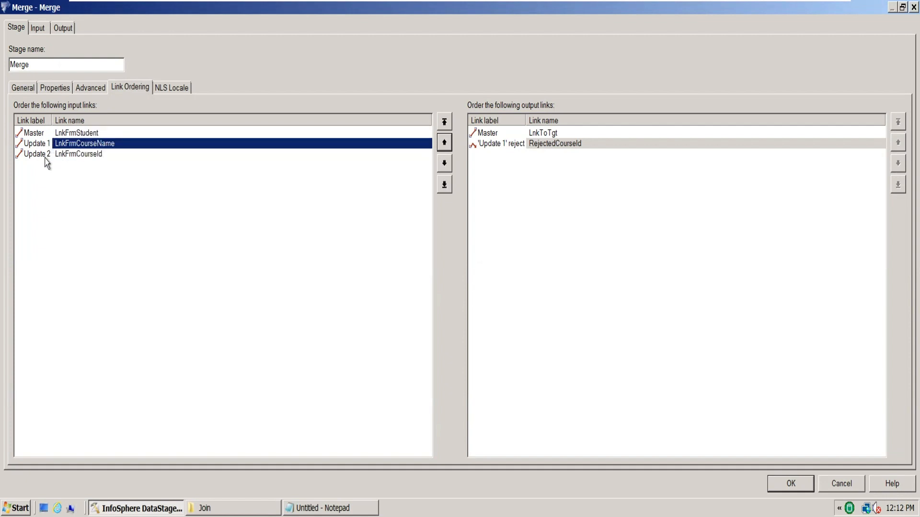
{"action": "left_click", "coordinate": [45, 158]}
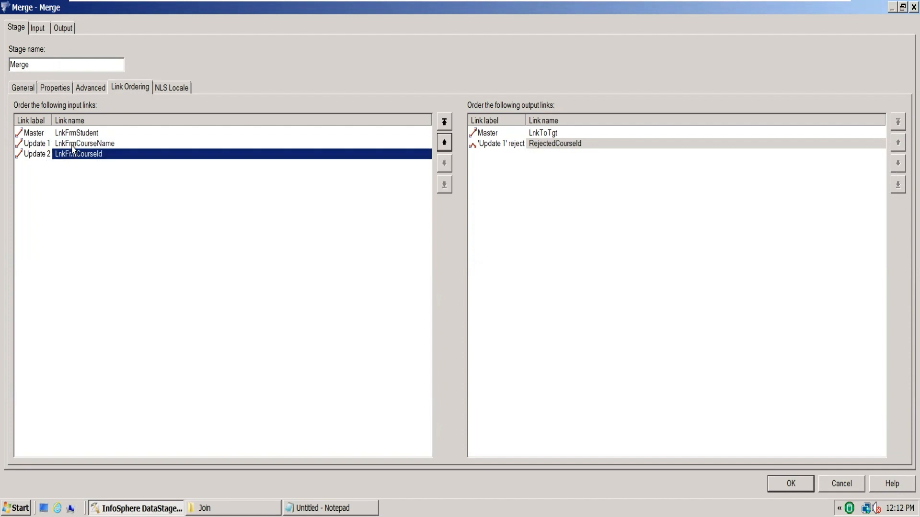
{"action": "left_click", "coordinate": [94, 147]}
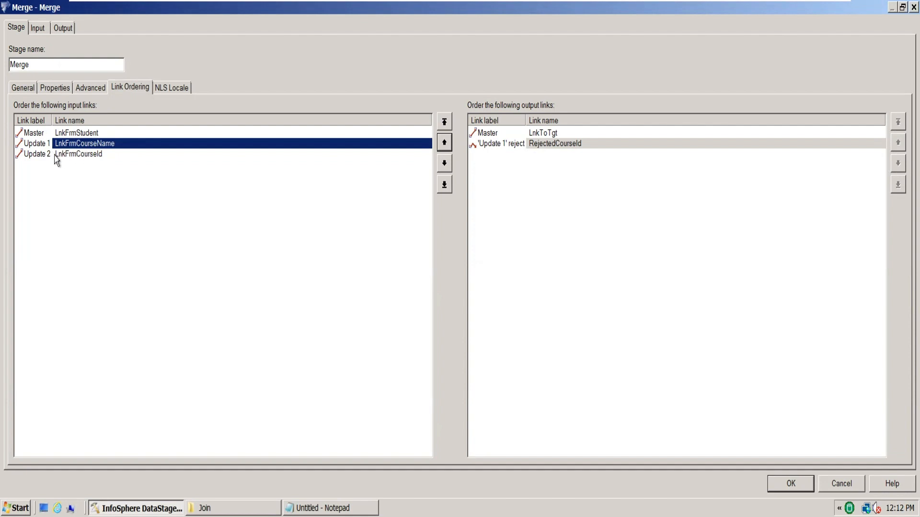
{"action": "left_click", "coordinate": [89, 155]}
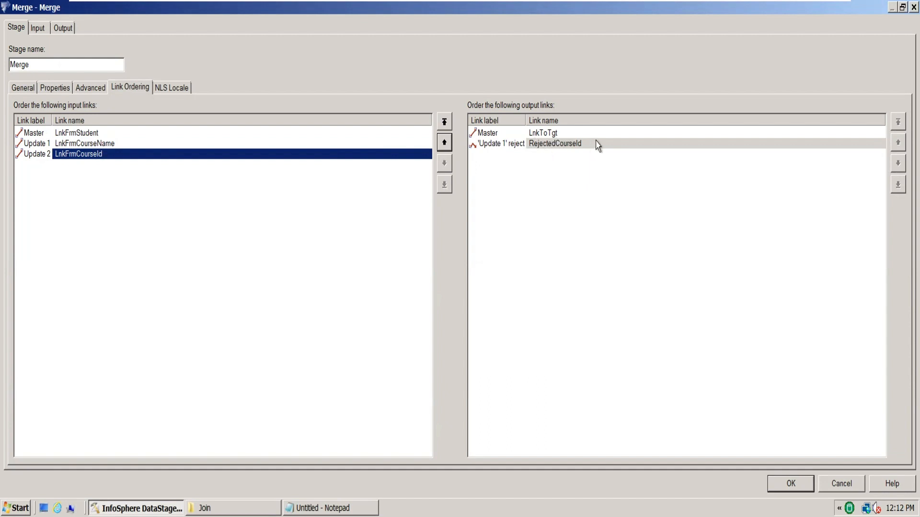
{"action": "left_click", "coordinate": [507, 145]}
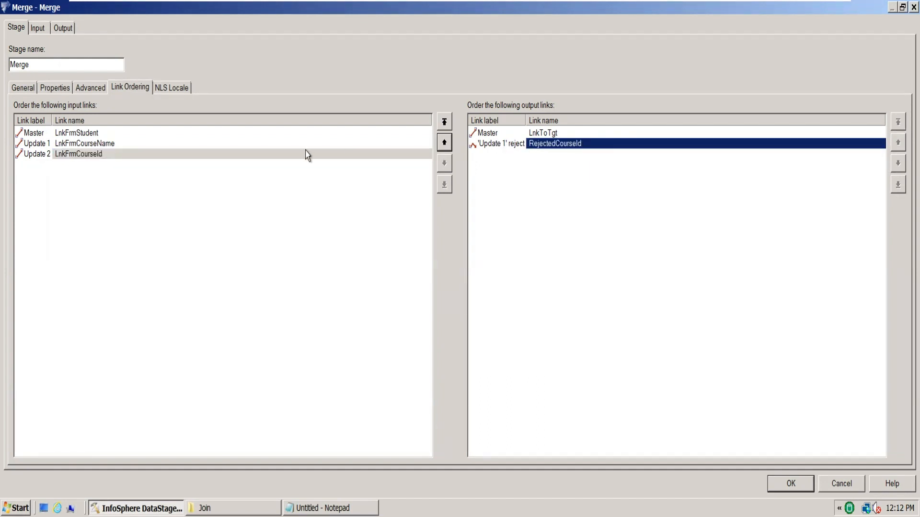
{"action": "left_click", "coordinate": [45, 143]}
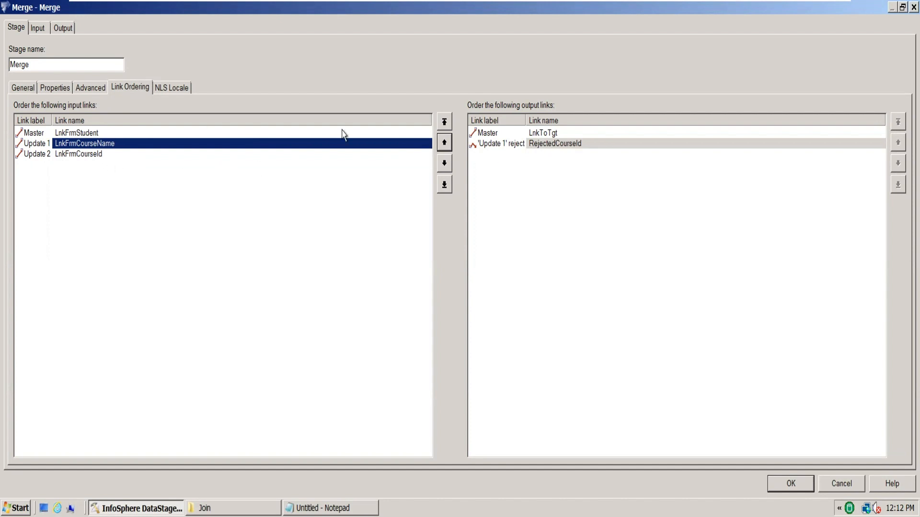
{"action": "left_click", "coordinate": [556, 144]}
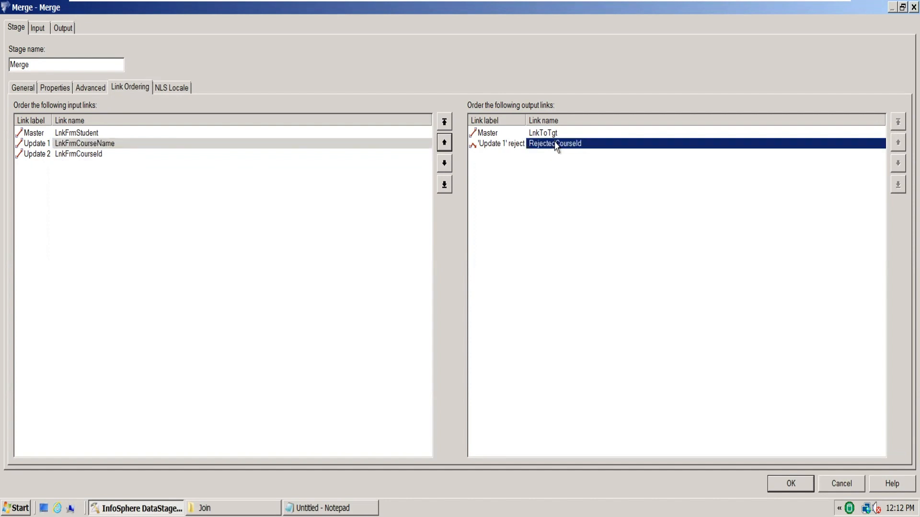
Move the LnkFrmCourseId input link back up to Update 1 and accept the Merge stage properties
{"action": "left_click", "coordinate": [101, 155]}
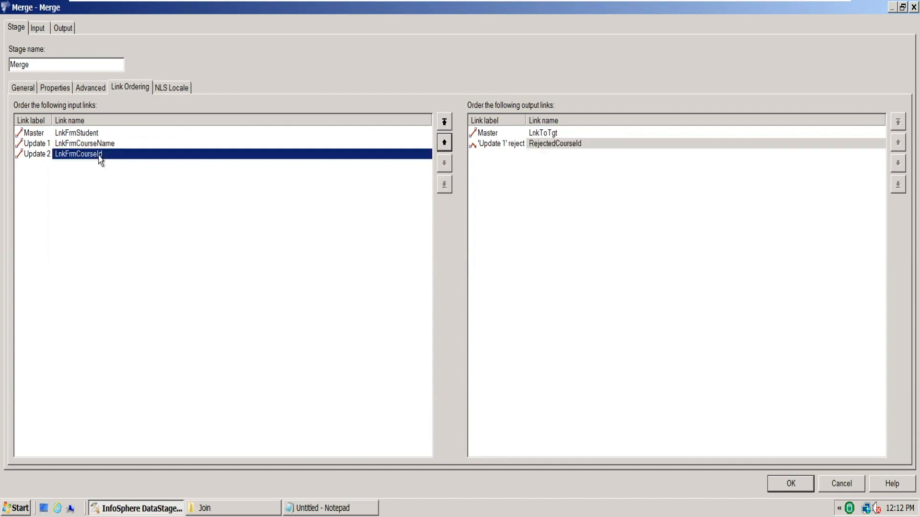
{"action": "left_click", "coordinate": [445, 143]}
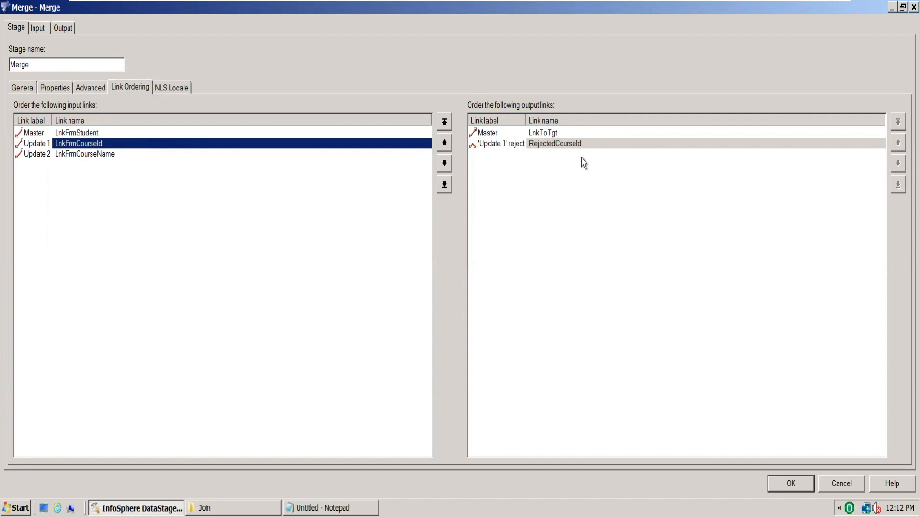
{"action": "left_click", "coordinate": [786, 484]}
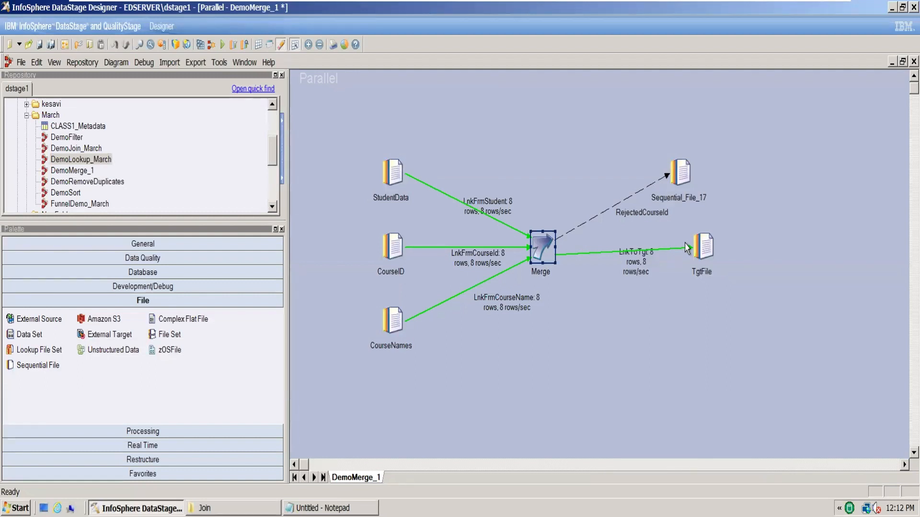
Try compiling the DemoMerge_1 job, and close the compilation status window
{"action": "left_click", "coordinate": [200, 44]}
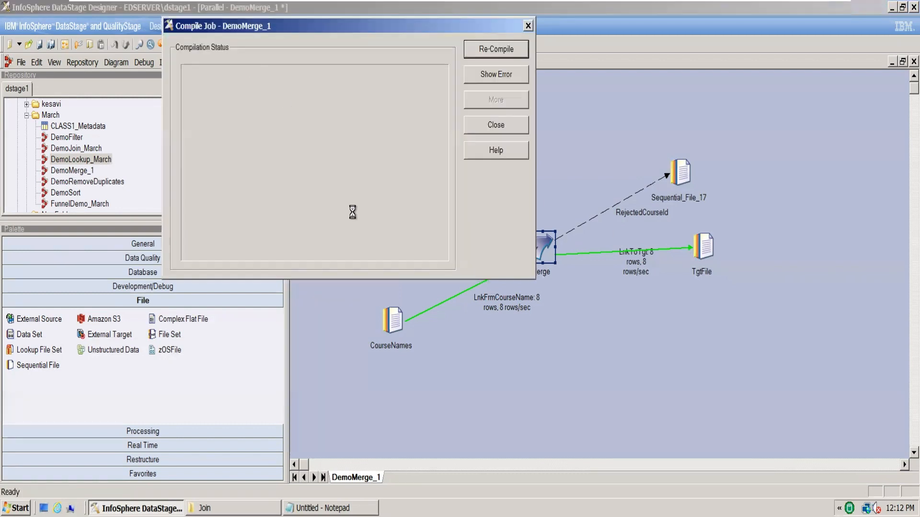
{"action": "left_click", "coordinate": [517, 127]}
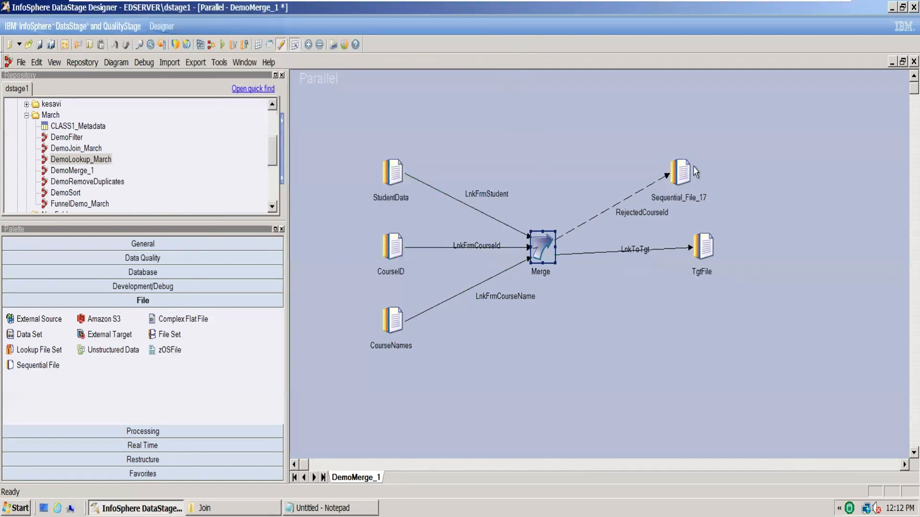
Set the Sequential_File_17 target file to C:\Users\student\Desktop\March\Join\RejectedCourseId, review its columns, and accept the properties
{"action": "double_click", "coordinate": [682, 173]}
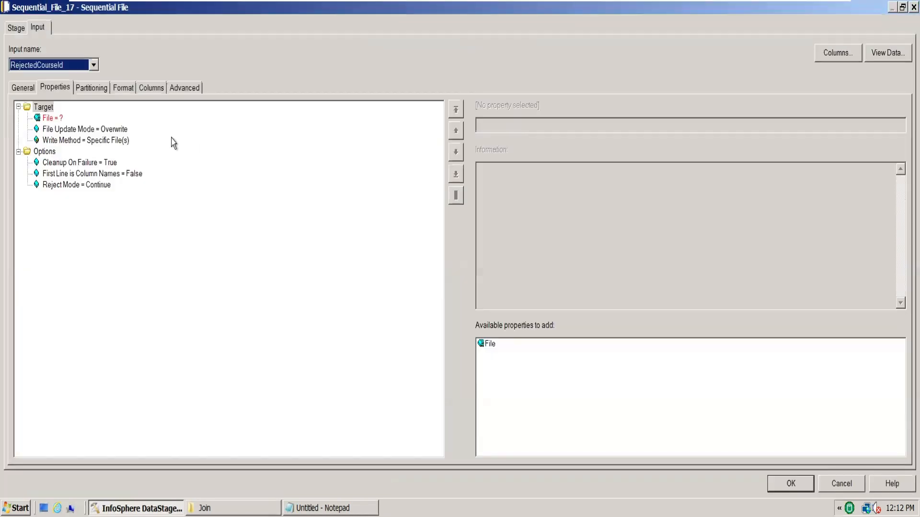
{"action": "left_click", "coordinate": [55, 120]}
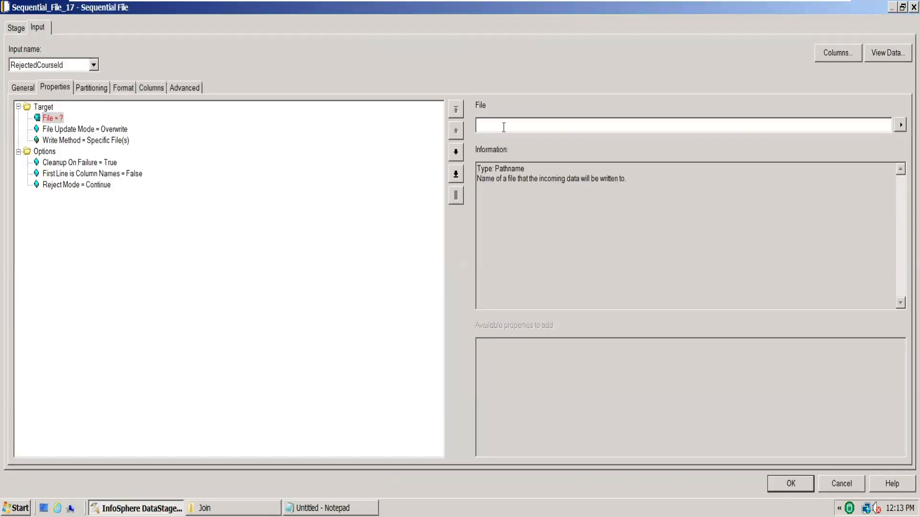
{"action": "type", "text": "C:\\Users\\student\\Desktop\\March\\Join\\Source"}
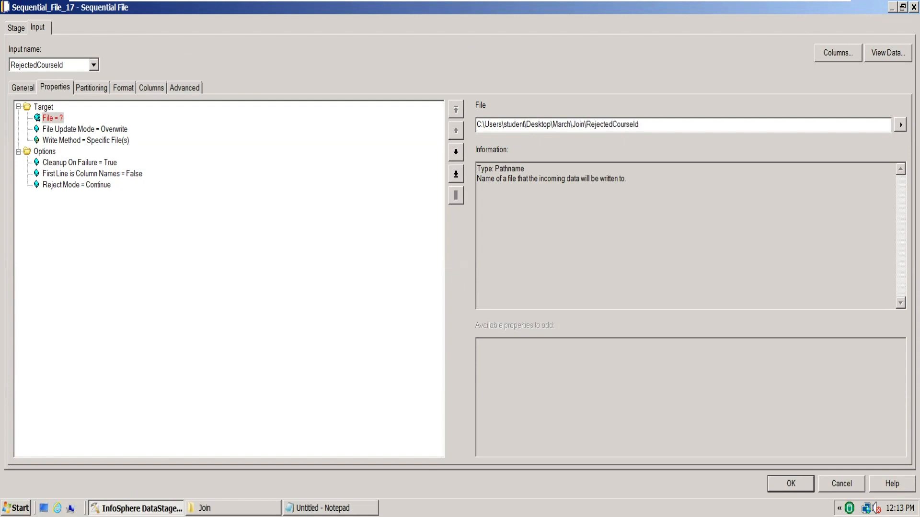
{"action": "left_click", "coordinate": [149, 89]}
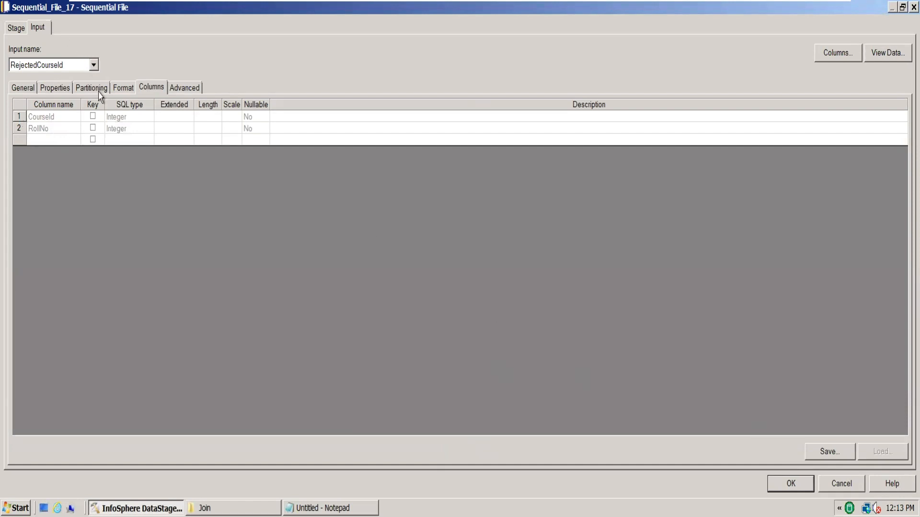
{"action": "left_click", "coordinate": [66, 129]}
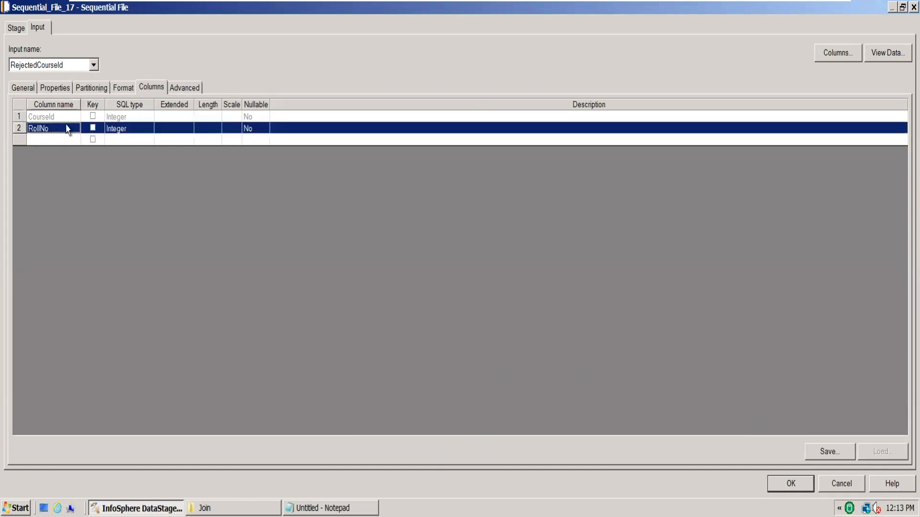
{"action": "left_click", "coordinate": [63, 117]}
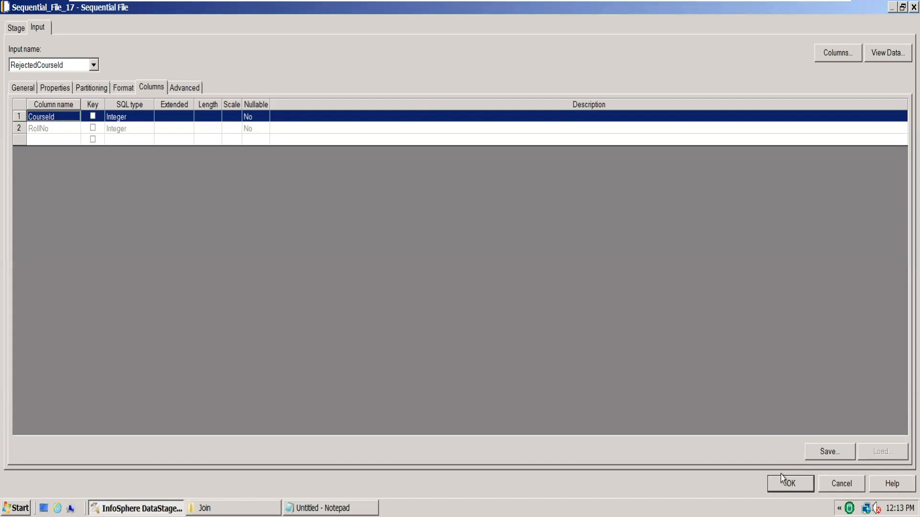
{"action": "left_click", "coordinate": [791, 484]}
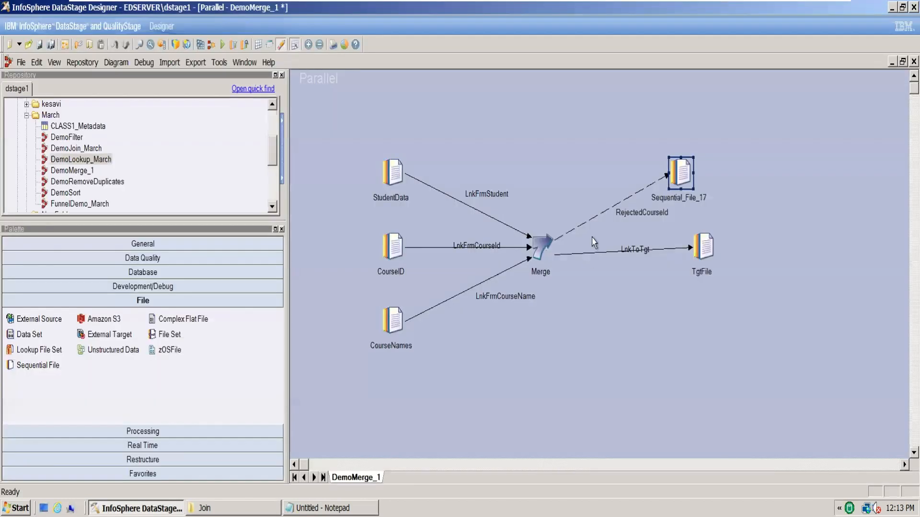
Try compiling the job with only the RejectedCourseId reject link, and close the compilation status window
{"action": "left_click", "coordinate": [201, 44]}
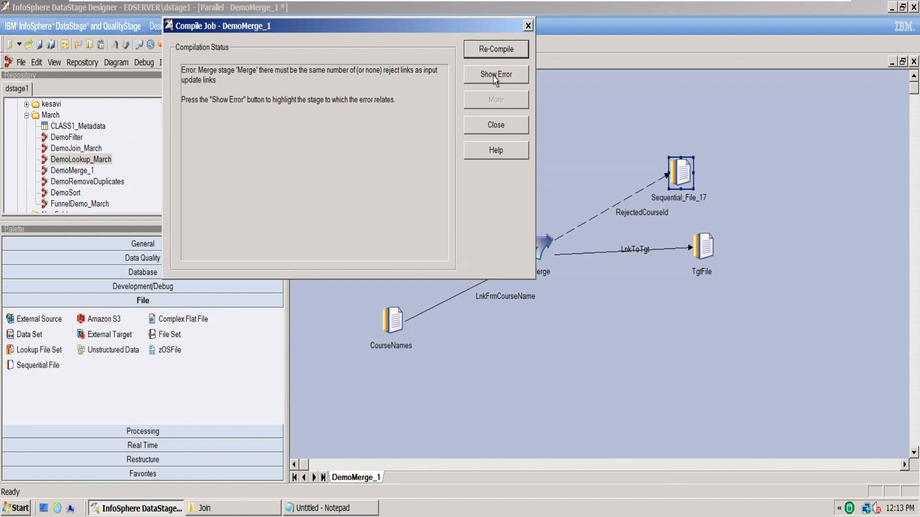
{"action": "left_click", "coordinate": [512, 128]}
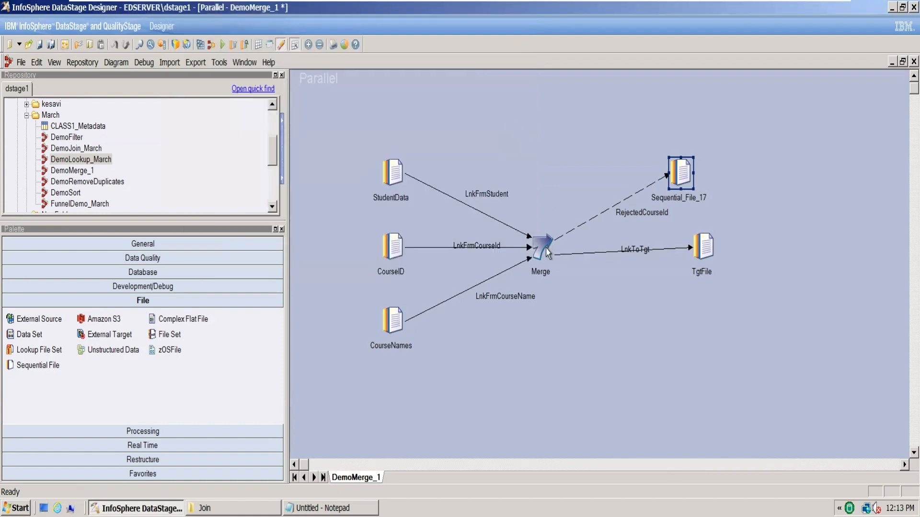
Draw a second reject link from the Merge stage to a new Sequential File stage named CourseNameRejects
{"action": "left_click_drag", "start_coordinate": [548, 253], "coordinate": [671, 314]}
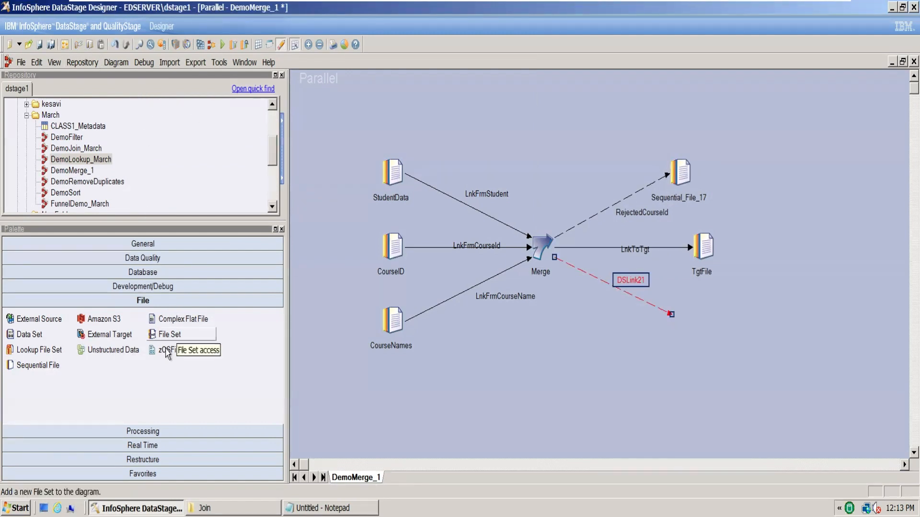
{"action": "left_click_drag", "start_coordinate": [27, 369], "coordinate": [680, 322]}
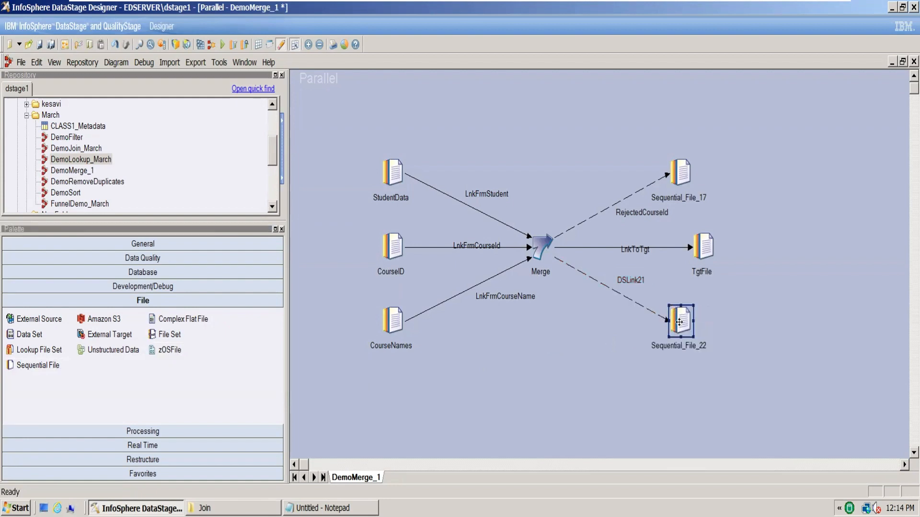
{"action": "left_click", "coordinate": [693, 346]}
{"action": "type", "text": "CourseNameRejects"}
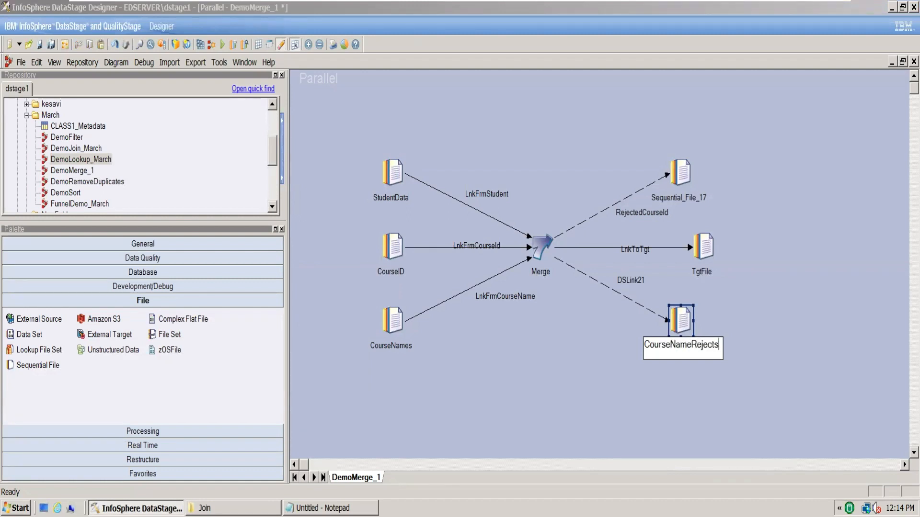
Rename the reject link between Merge and CourseNameRejects as RejectedCoursenames
{"action": "left_click", "coordinate": [640, 281]}
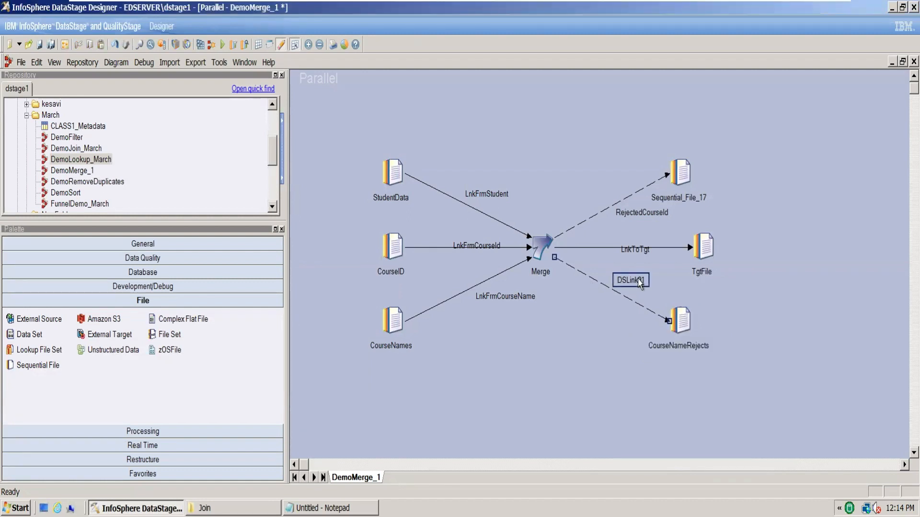
{"action": "left_click", "coordinate": [640, 282]}
{"action": "type", "text": "Rejecte"}
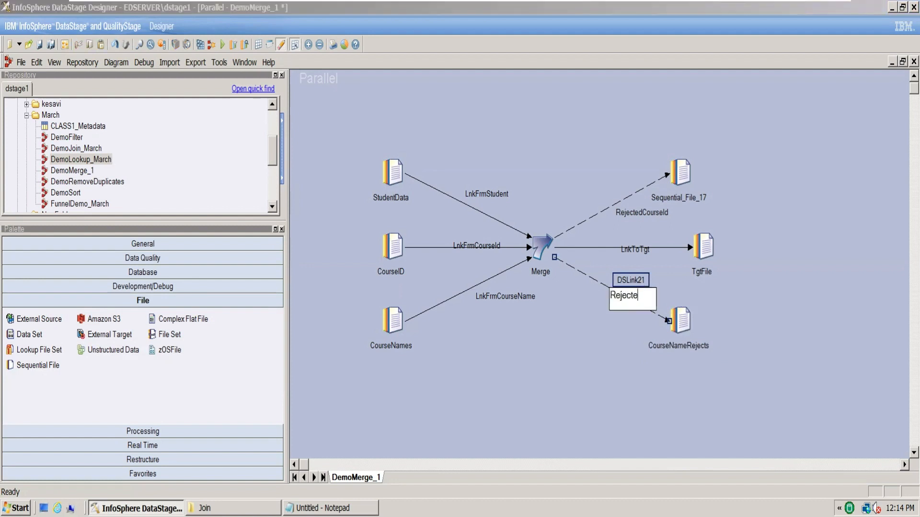
{"action": "type", "text": "dCoursenames"}
Examine the Merge stage's reject link ordering, Unmatched Masters Mode option and LnkToTgt output columns, and accept the stage properties
{"action": "double_click", "coordinate": [546, 247]}
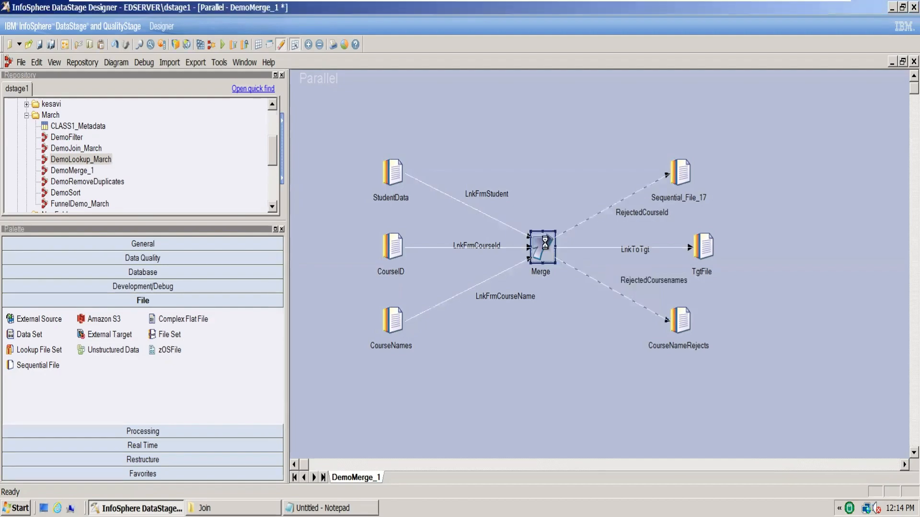
{"action": "left_click", "coordinate": [137, 89]}
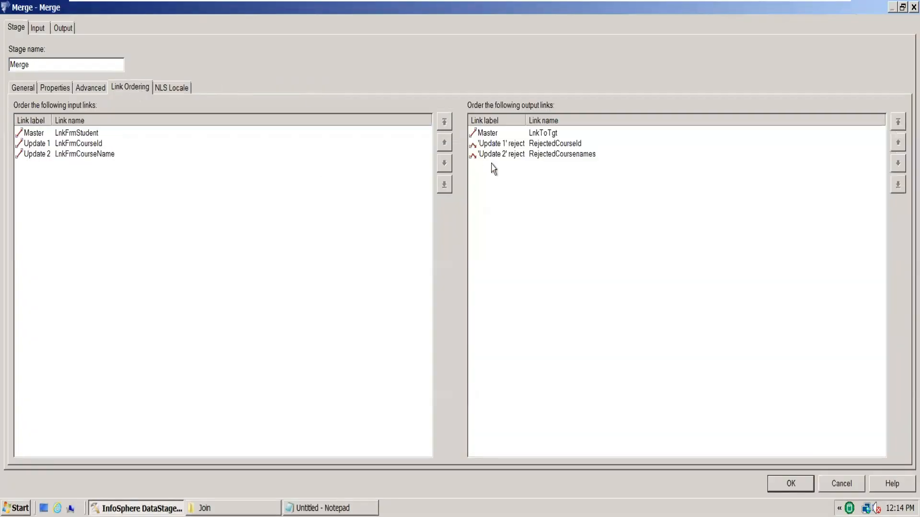
{"action": "left_click", "coordinate": [582, 145]}
{"action": "left_click", "coordinate": [584, 154]}
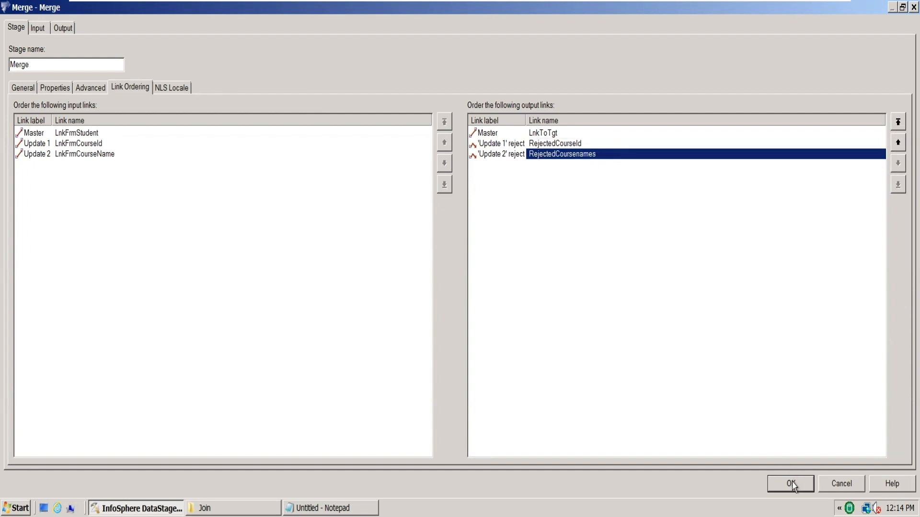
{"action": "left_click", "coordinate": [55, 89]}
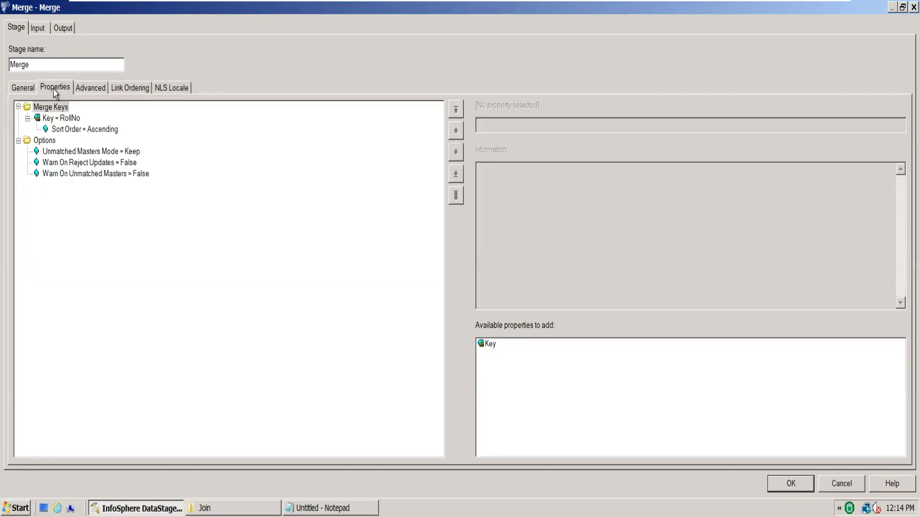
{"action": "left_click", "coordinate": [129, 152]}
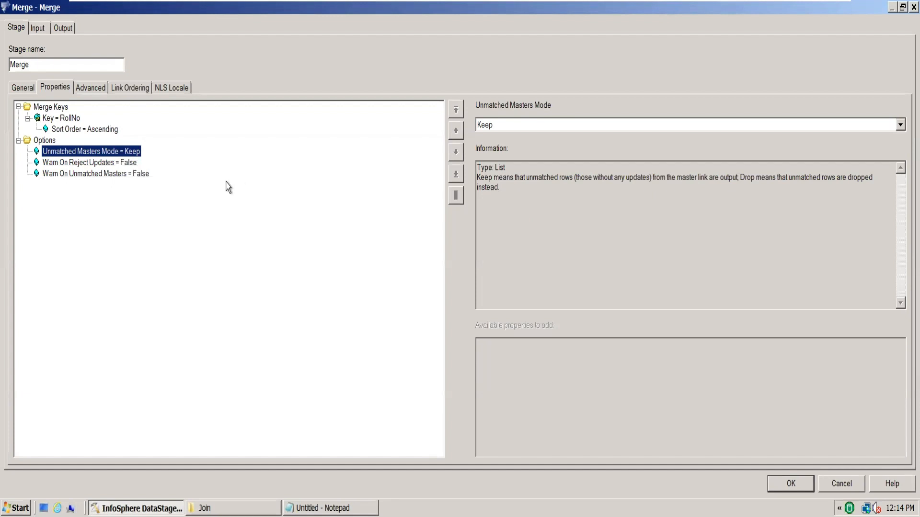
{"action": "left_click", "coordinate": [93, 91]}
{"action": "left_click", "coordinate": [116, 90]}
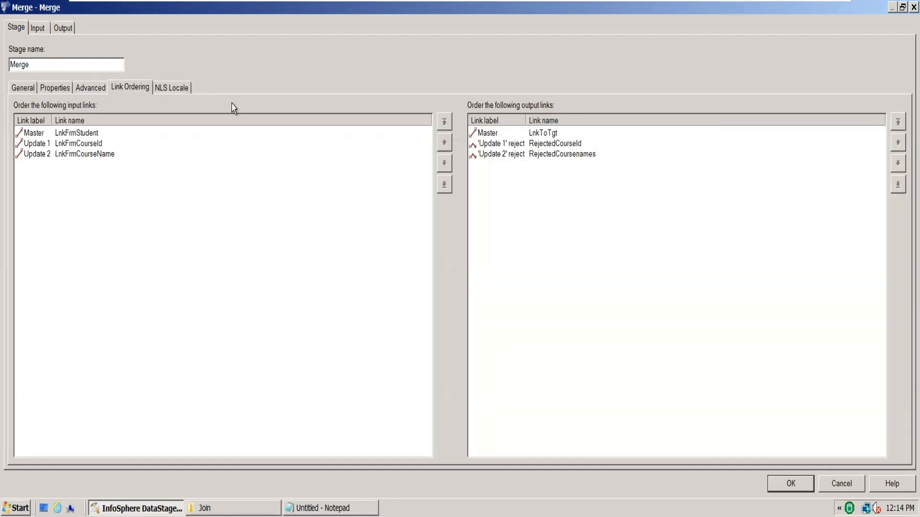
{"action": "left_click", "coordinate": [65, 27]}
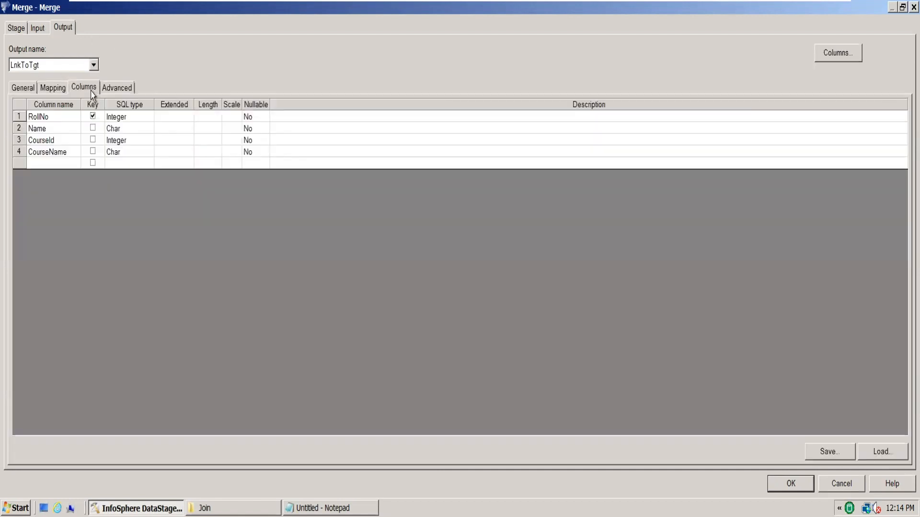
{"action": "key", "text": "Return"}
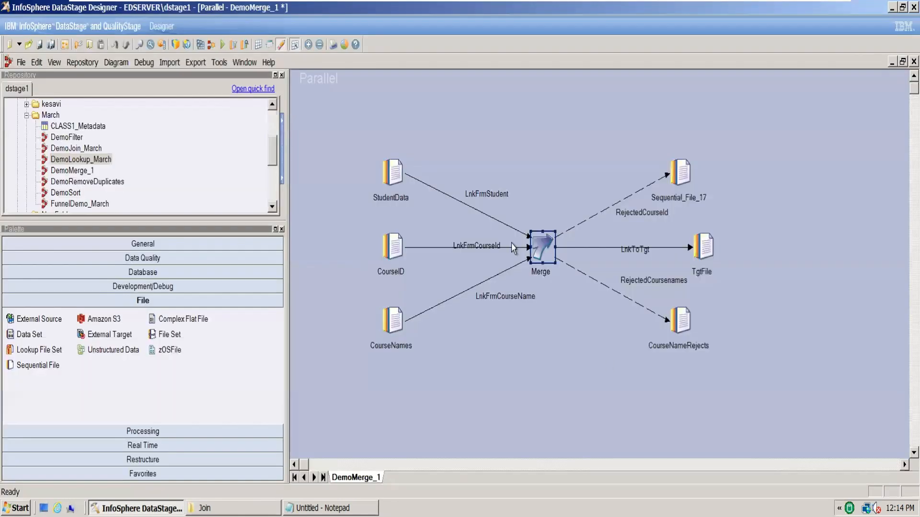
Set the CourseNameRejects target file to C:\Users\student\Desktop\March\Join\CourseNameRejects.txt and accept the stage properties
{"action": "double_click", "coordinate": [689, 318]}
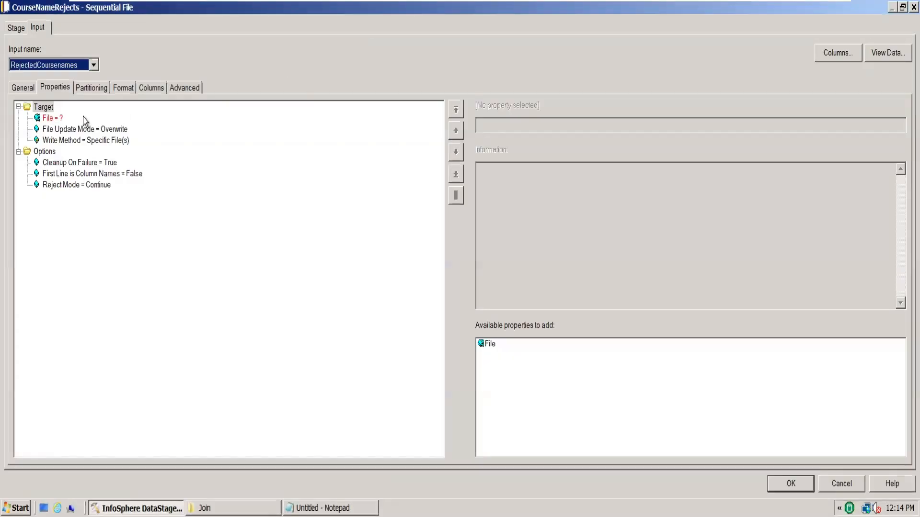
{"action": "left_click", "coordinate": [53, 118]}
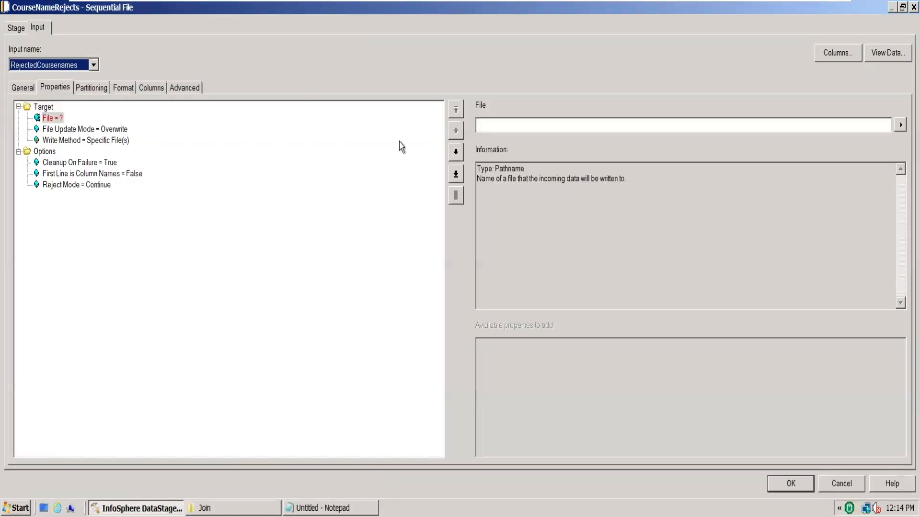
{"action": "left_click", "coordinate": [528, 126]}
{"action": "type", "text": "C:\\Users\\student\\Desktop\\March\\Join\\Source"}
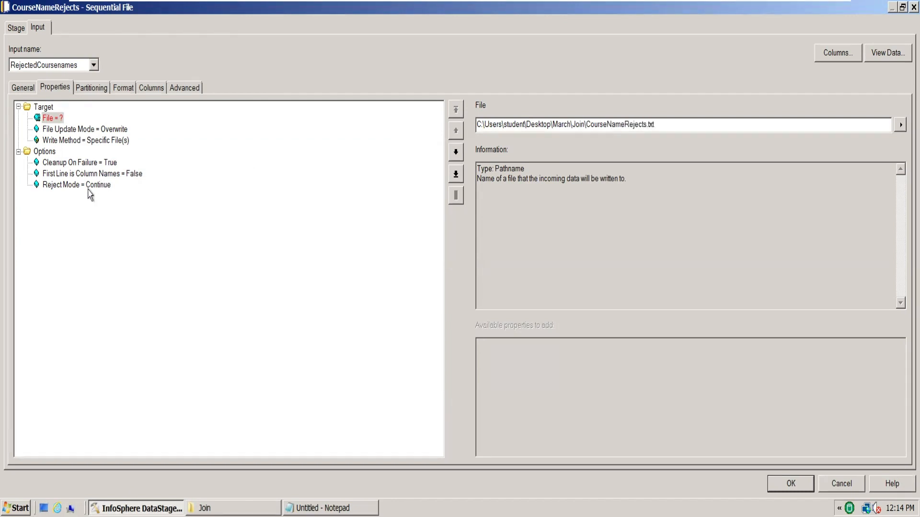
{"action": "left_click", "coordinate": [92, 130]}
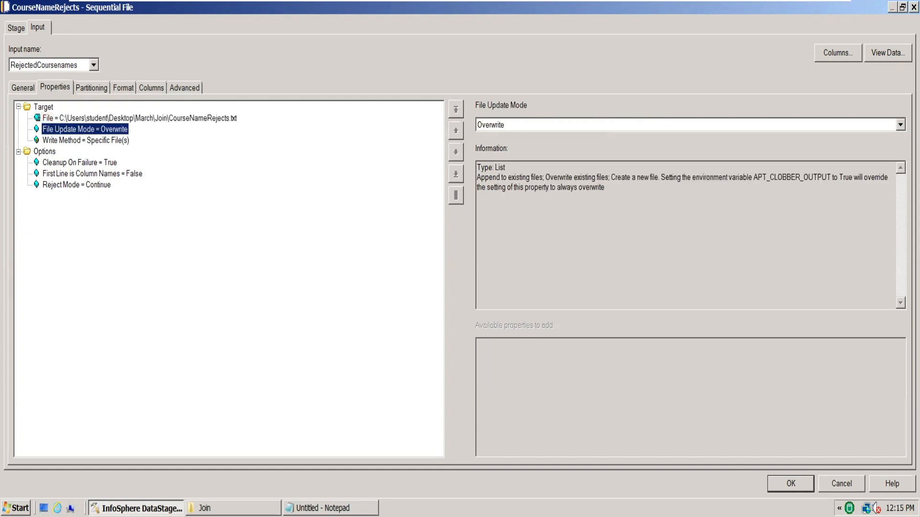
{"action": "key", "text": "Return"}
Compile the DemoMerge_1 job, close the compilation status window, and run the job
{"action": "left_click", "coordinate": [198, 44]}
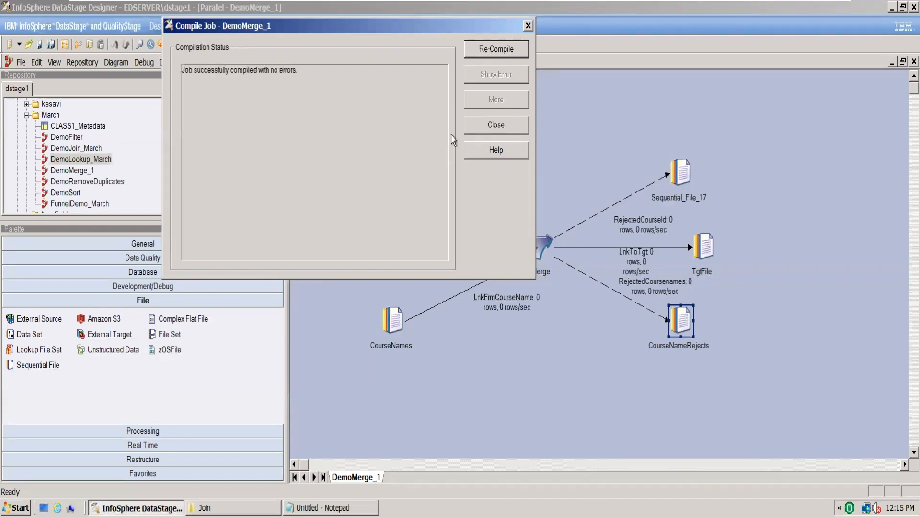
{"action": "left_click", "coordinate": [497, 131]}
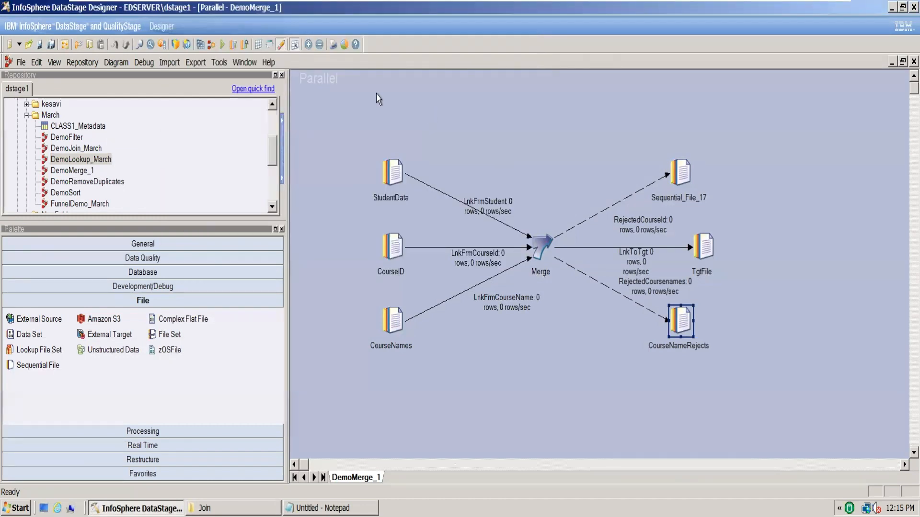
{"action": "left_click", "coordinate": [233, 44]}
{"action": "left_click", "coordinate": [179, 329]}
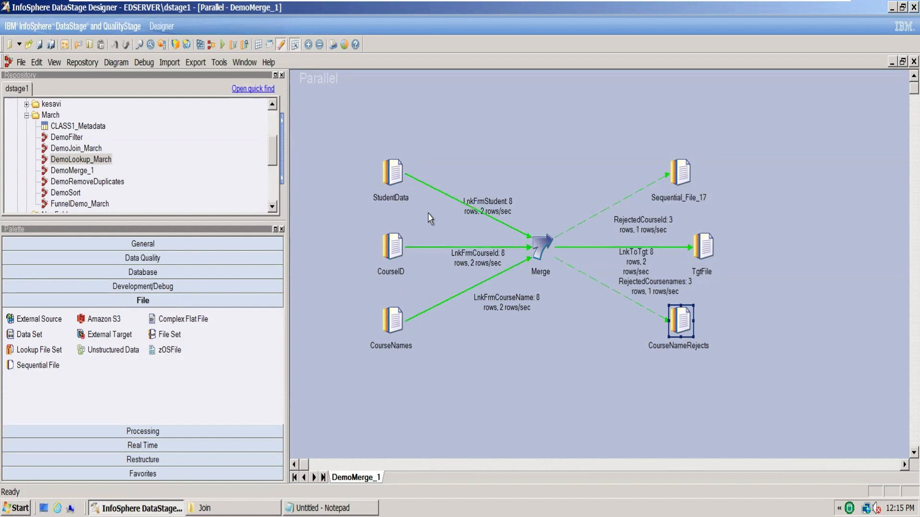
Spread out the canvas layout by moving Sequential_File_17 up, CourseNameRejects down, and the RejectedCoursenames link label clear of the LnkToTgt label
{"action": "left_click_drag", "start_coordinate": [684, 173], "coordinate": [606, 117]}
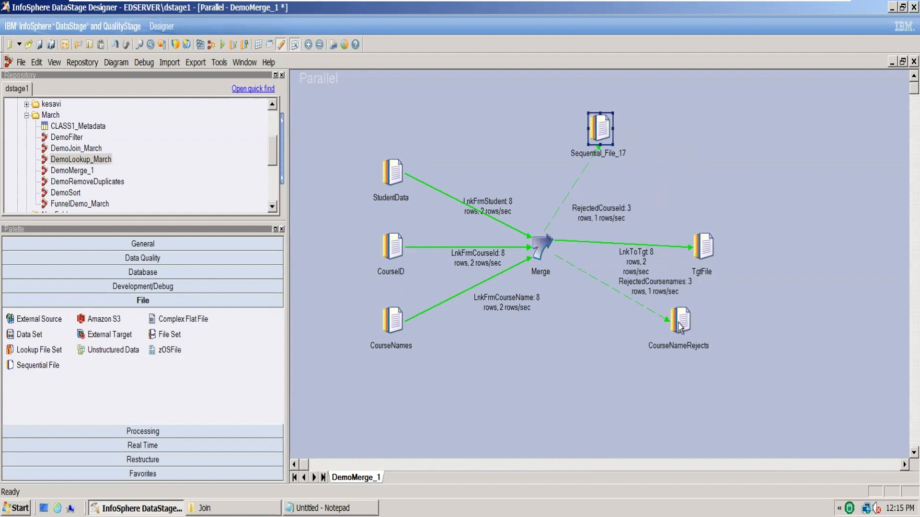
{"action": "left_click_drag", "start_coordinate": [680, 329], "coordinate": [623, 375]}
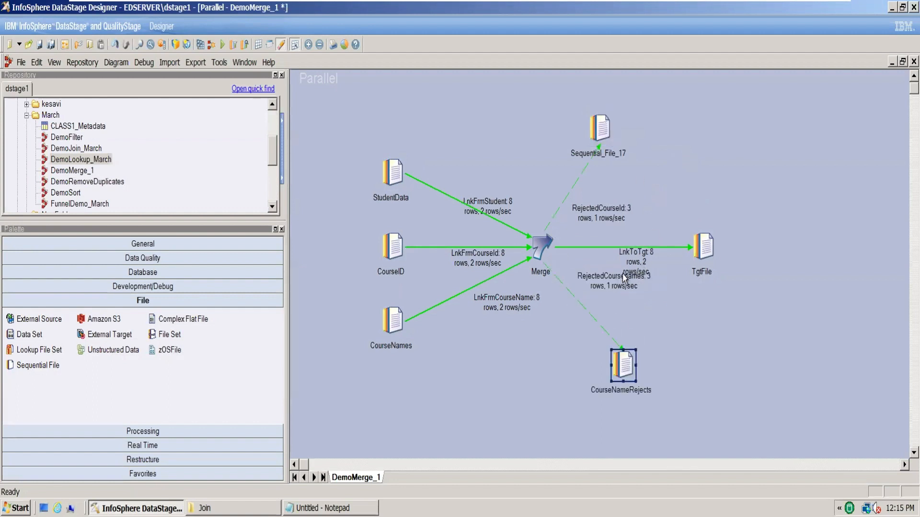
{"action": "left_click_drag", "start_coordinate": [625, 279], "coordinate": [628, 316]}
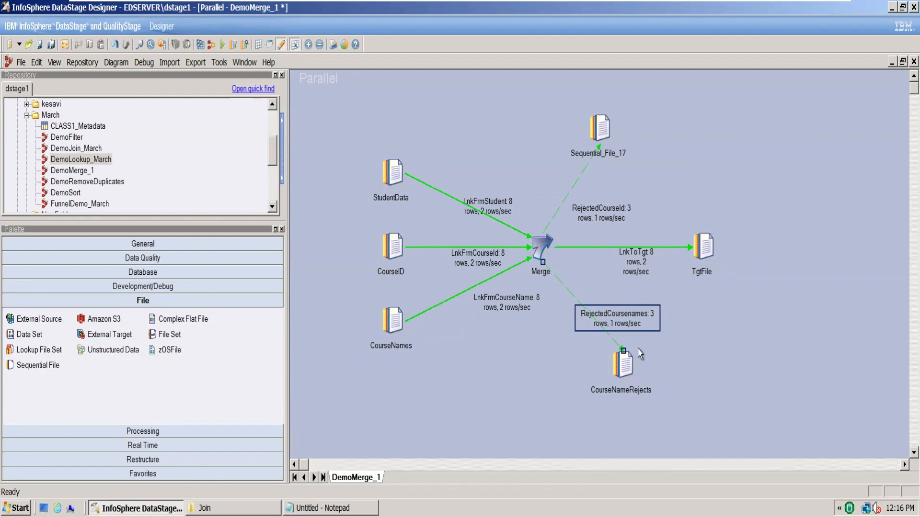
Switch to the Join folder, open CourseNameRejects.txt to review the rejected course name records, and close it
{"action": "left_click", "coordinate": [690, 388]}
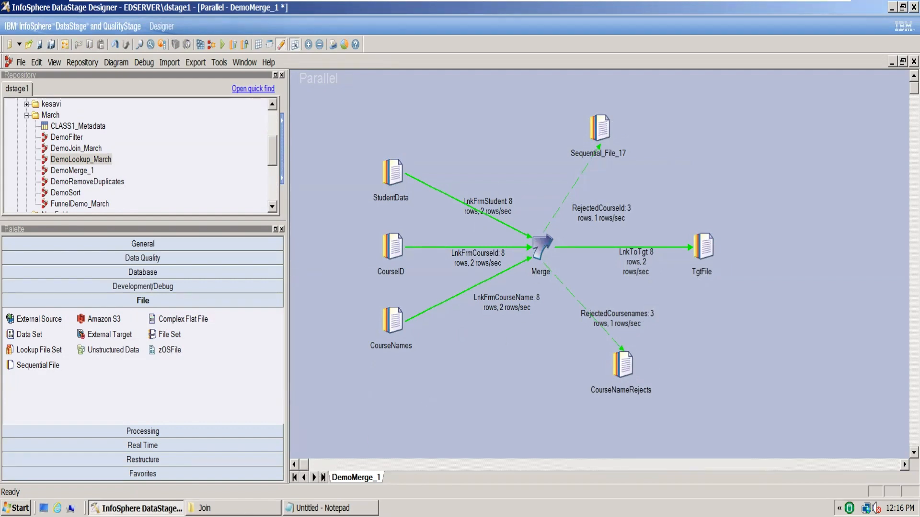
{"action": "left_click", "coordinate": [211, 508]}
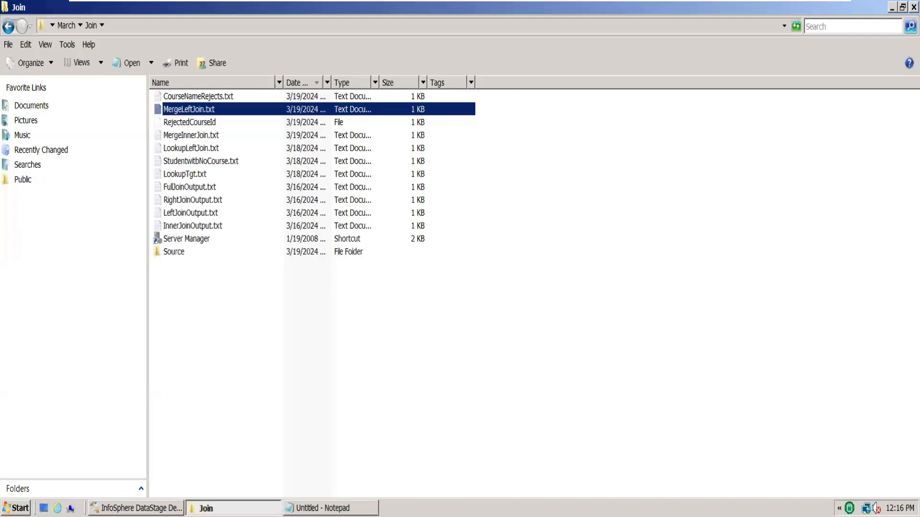
{"action": "left_click", "coordinate": [249, 281]}
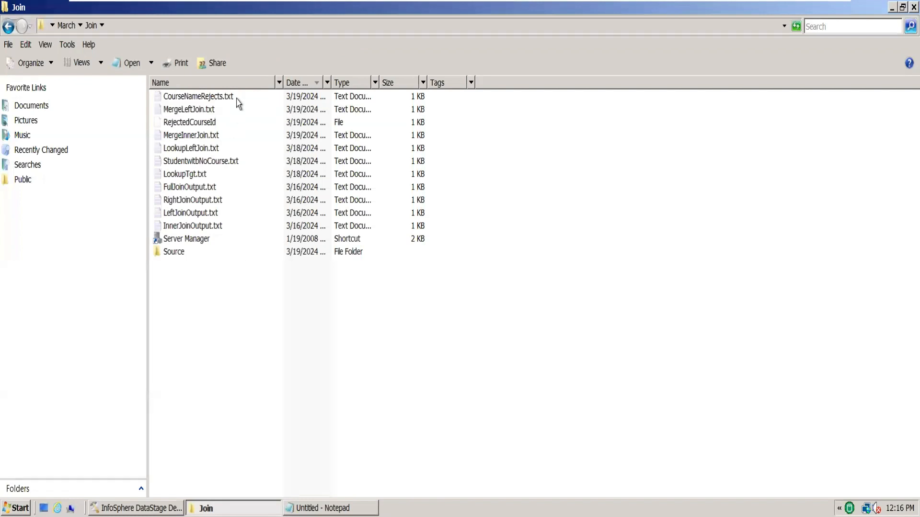
{"action": "double_click", "coordinate": [220, 94]}
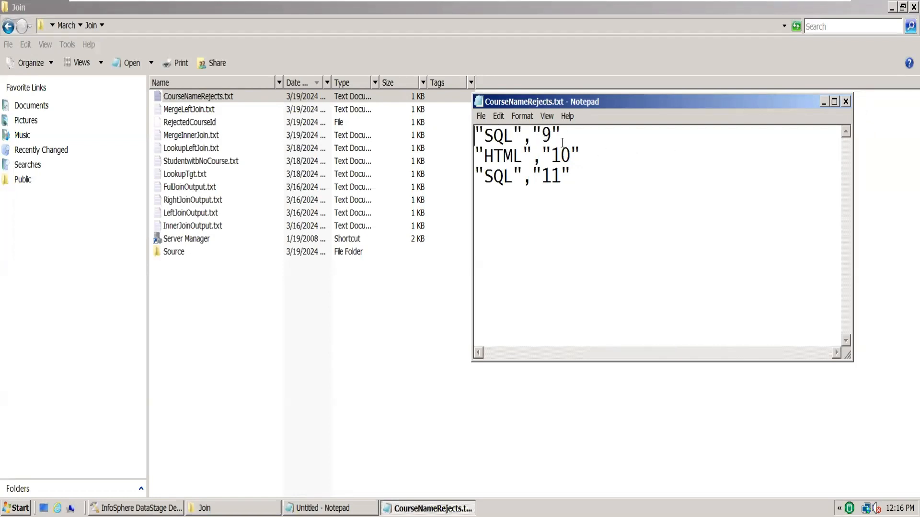
{"action": "left_click_drag", "start_coordinate": [533, 133], "coordinate": [542, 135]}
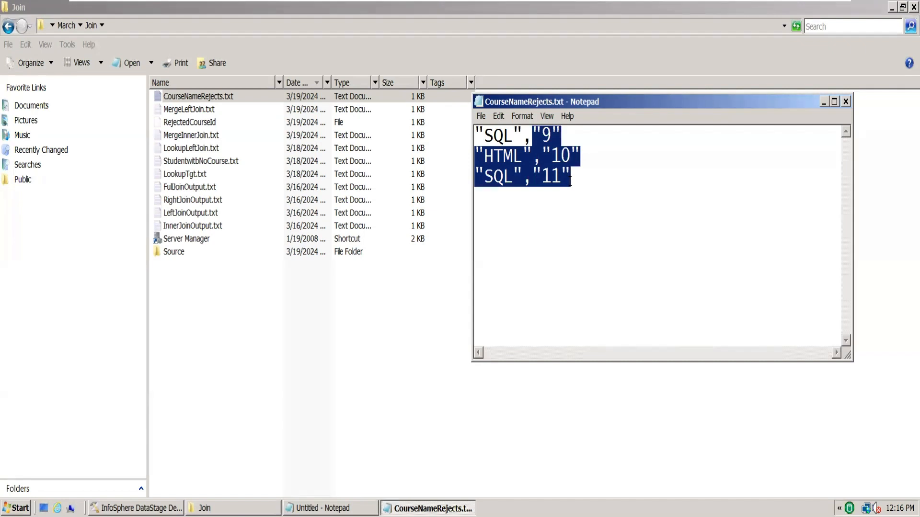
{"action": "left_click", "coordinate": [846, 102]}
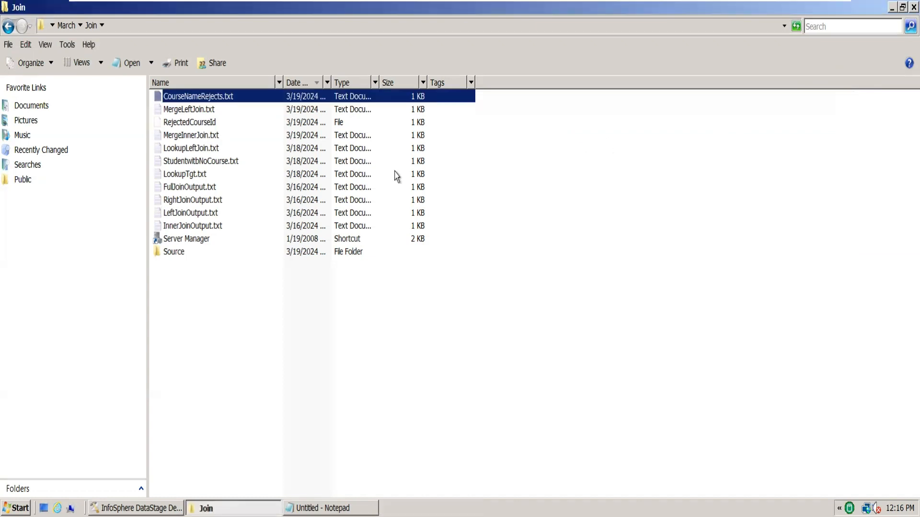
Open the RejectedCourseId file in Notepad++ to review its records, cancelling the plugin update, then close the file and return to the Join folder
{"action": "double_click", "coordinate": [203, 126]}
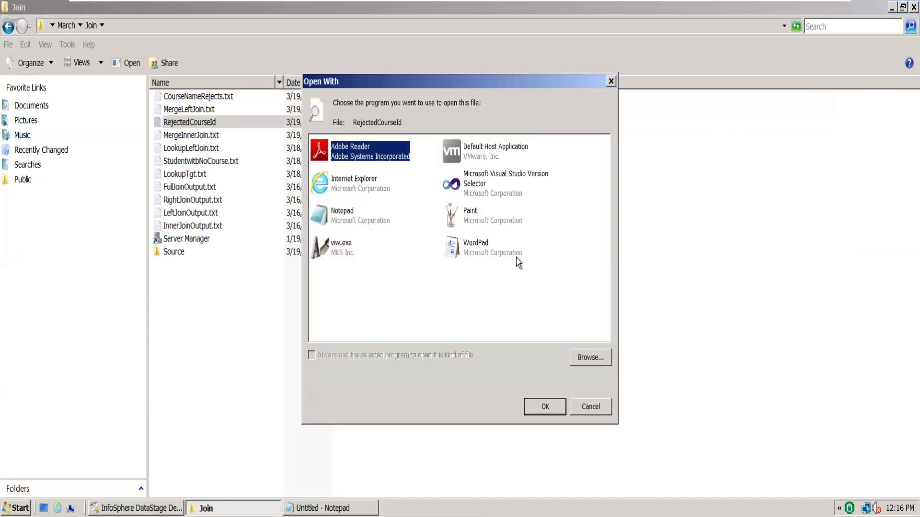
{"action": "left_click", "coordinate": [611, 82]}
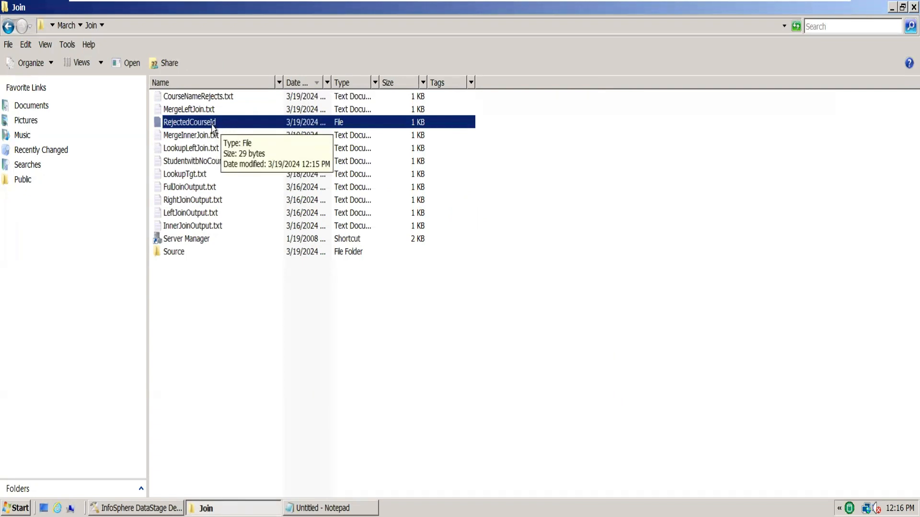
{"action": "right_click", "coordinate": [212, 127]}
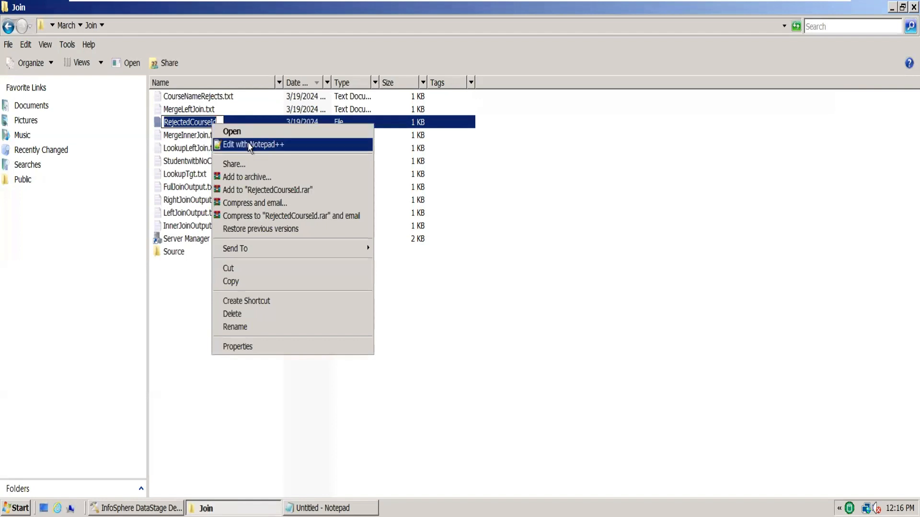
{"action": "left_click", "coordinate": [249, 141]}
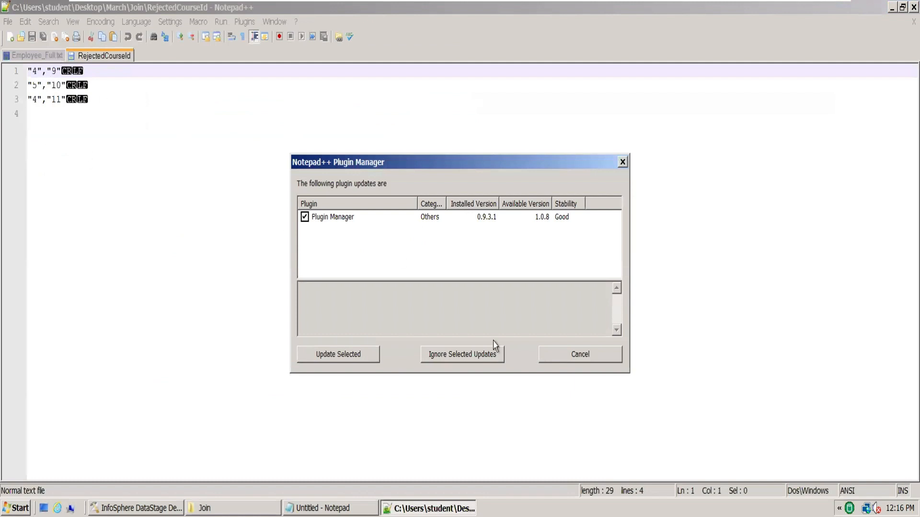
{"action": "left_click", "coordinate": [607, 358]}
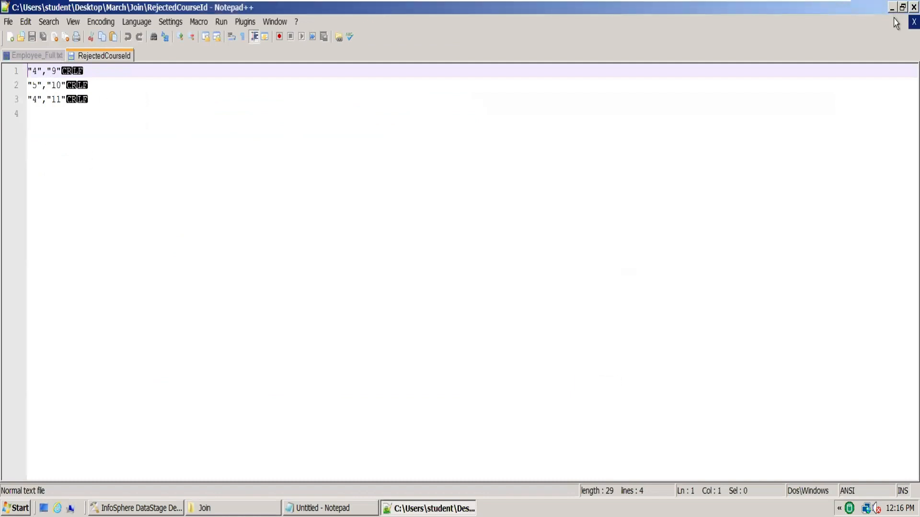
{"action": "left_click", "coordinate": [912, 22]}
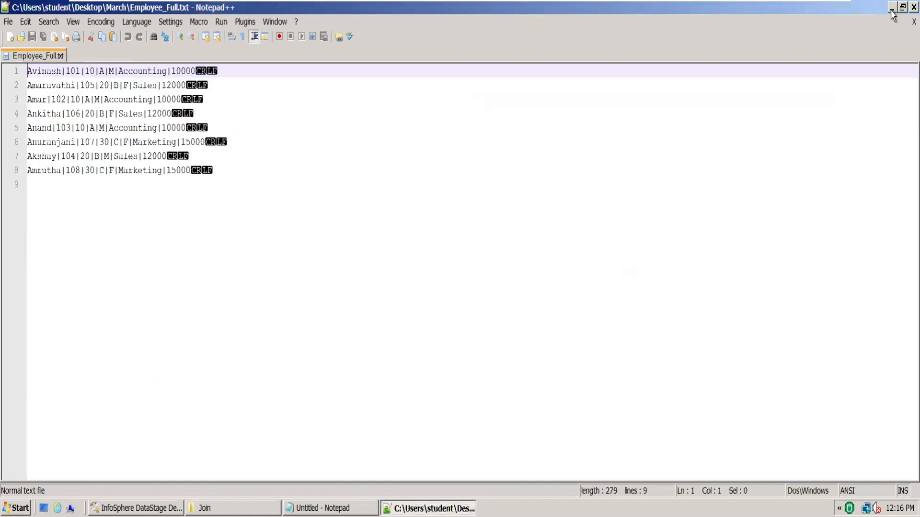
{"action": "left_click", "coordinate": [892, 8]}
{"action": "left_click", "coordinate": [578, 174]}
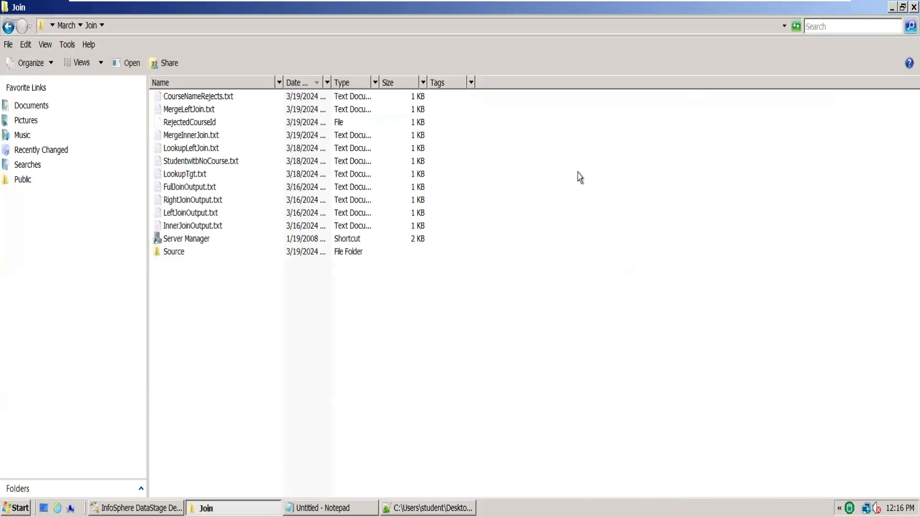
{"action": "left_click", "coordinate": [200, 139]}
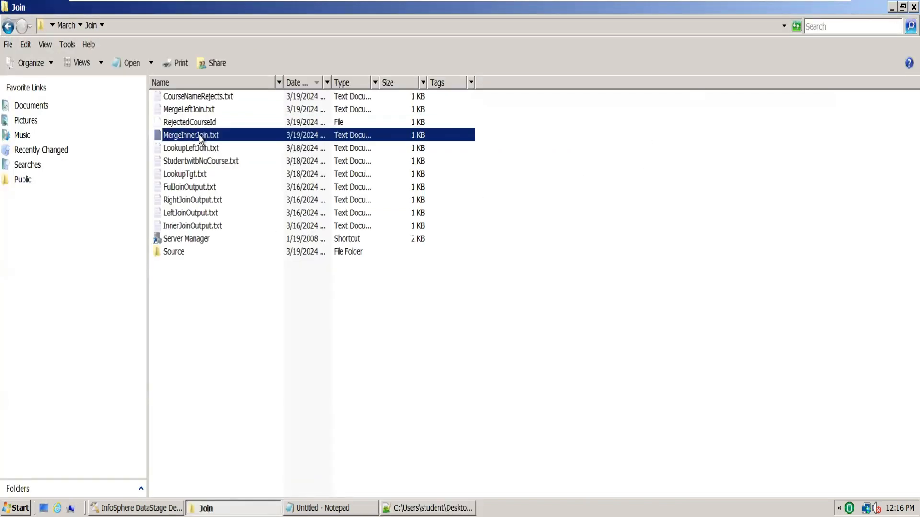
{"action": "left_click", "coordinate": [203, 111]}
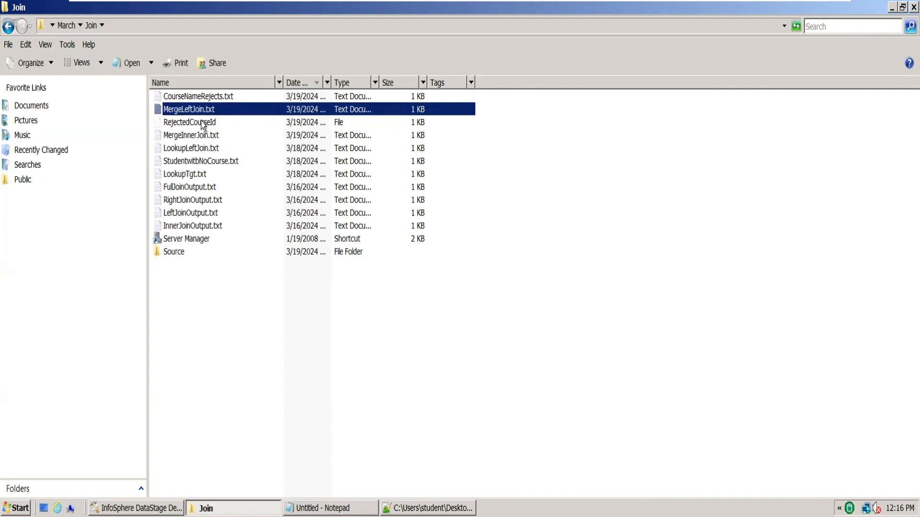
{"action": "left_click", "coordinate": [204, 125]}
{"action": "left_click", "coordinate": [203, 101]}
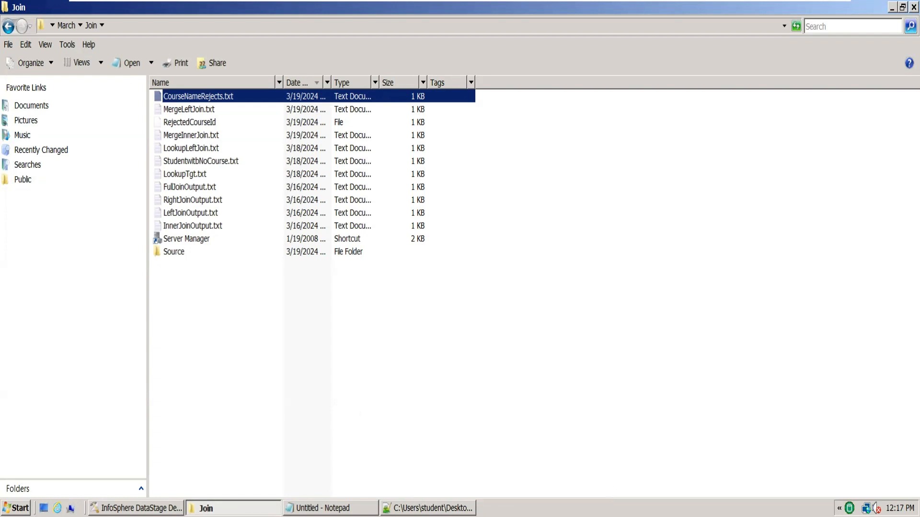
Switch to DataStage Designer and close the DemoMerge_1 job without saving its changes
{"action": "left_click", "coordinate": [136, 508]}
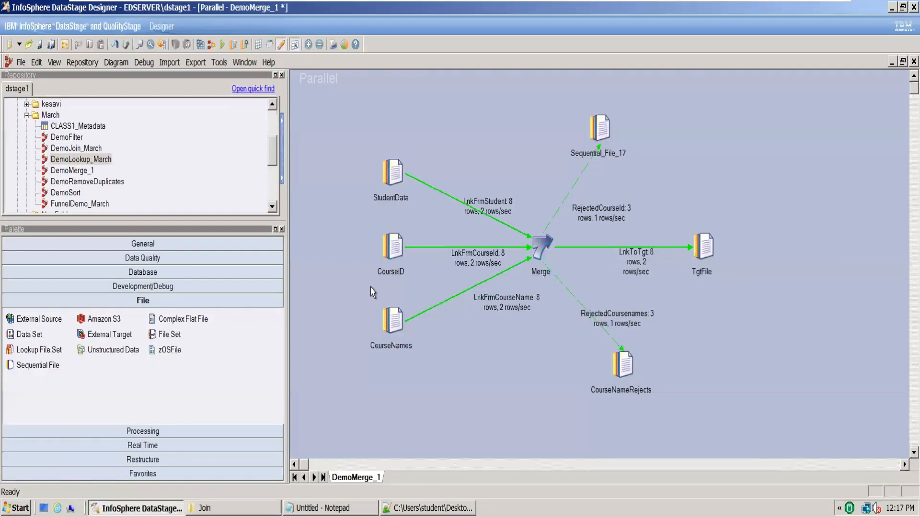
{"action": "left_click", "coordinate": [389, 168]}
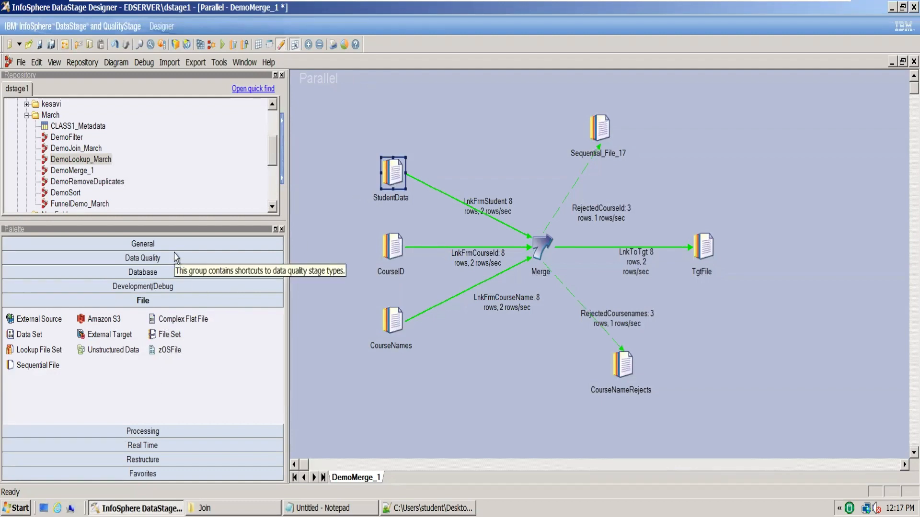
{"action": "left_click", "coordinate": [154, 280]}
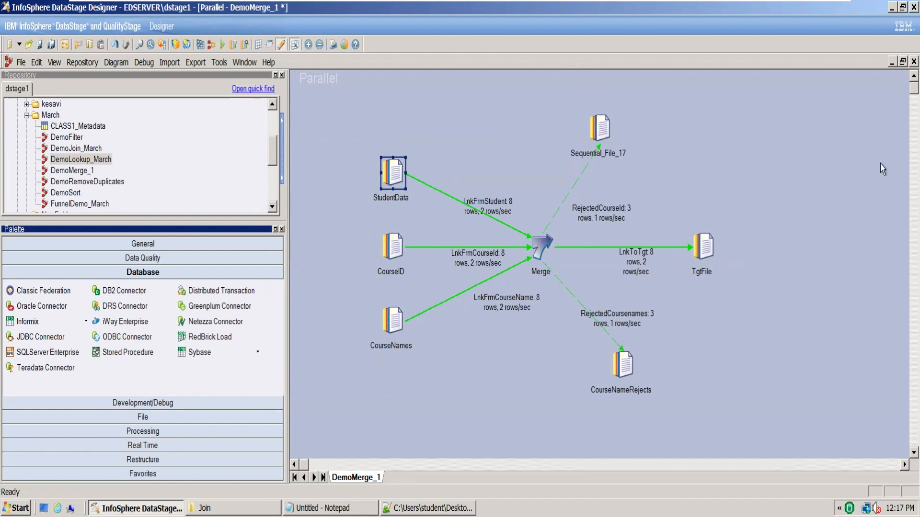
{"action": "left_click", "coordinate": [914, 62]}
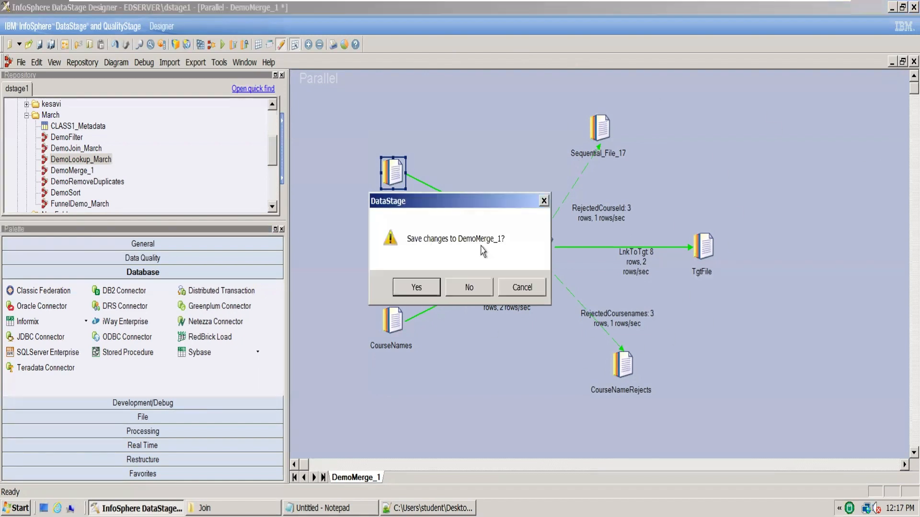
{"action": "left_click", "coordinate": [470, 288]}
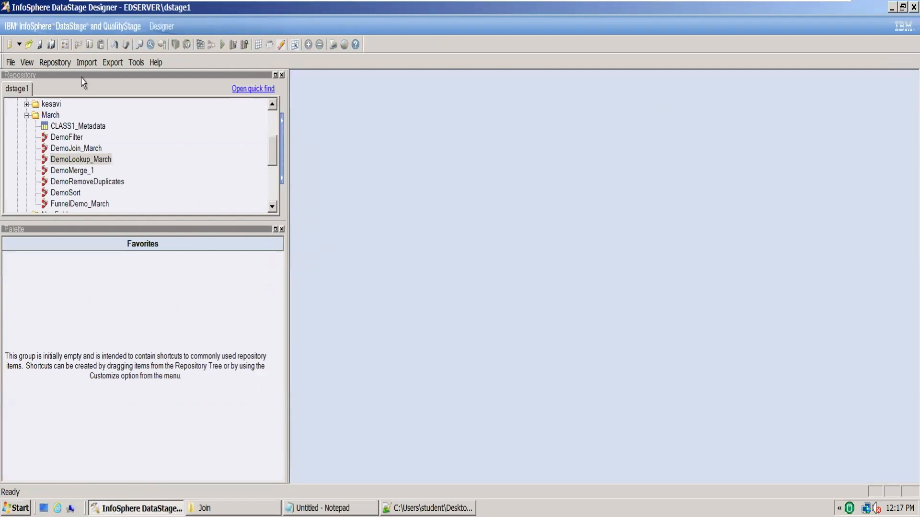
Minimize the virtual machine, launch Excel from the host desktop, and create a blank workbook
{"action": "mouse_move", "coordinate": [652, 2]}
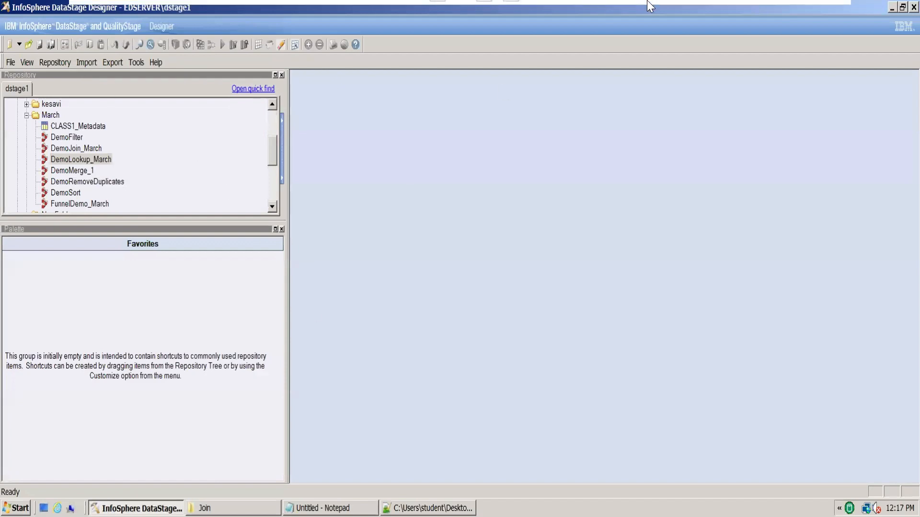
{"action": "left_click", "coordinate": [801, 13]}
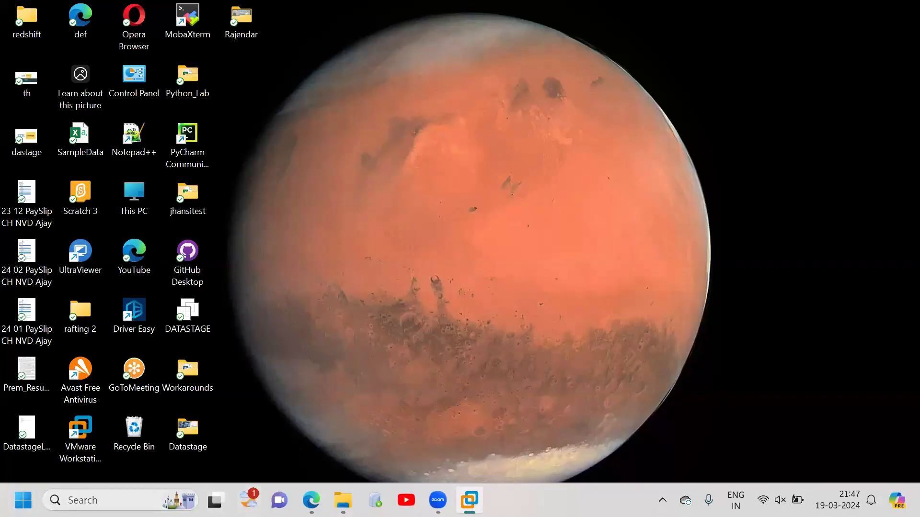
{"action": "left_click", "coordinate": [74, 500]}
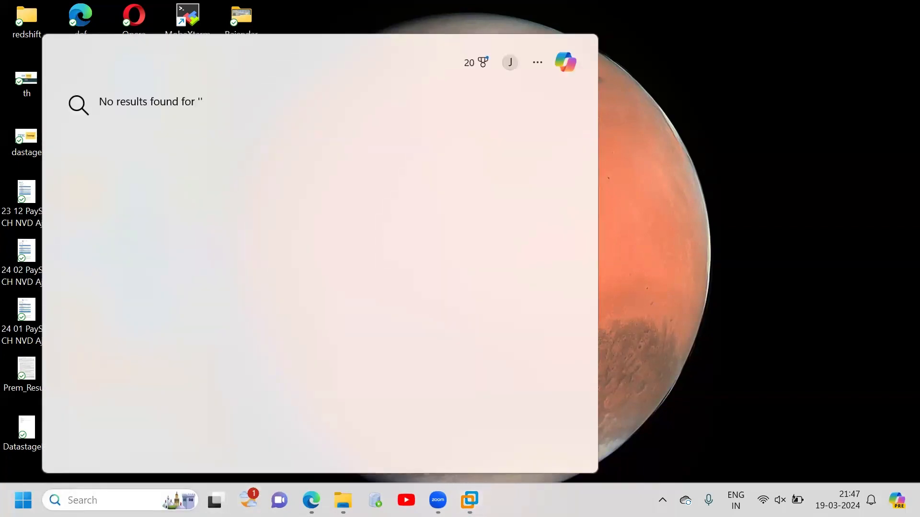
{"action": "type", "text": "excel"}
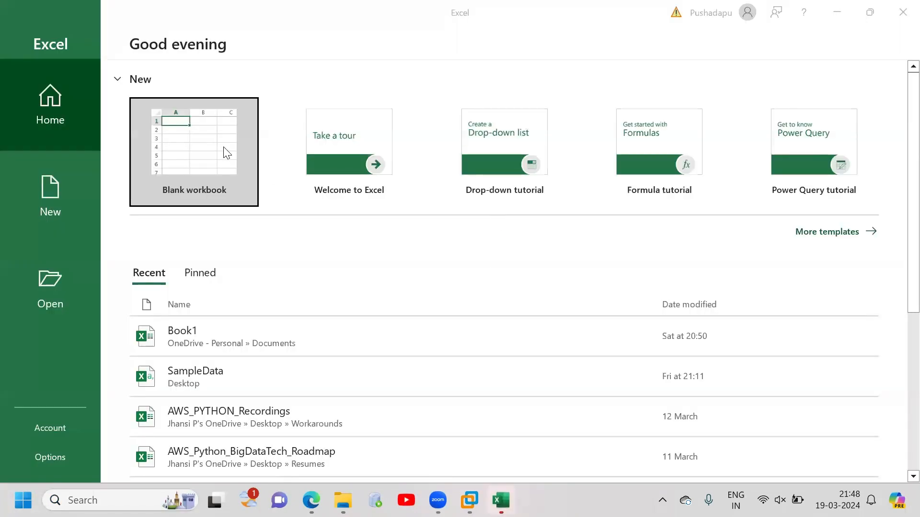
{"action": "left_click", "coordinate": [227, 152]}
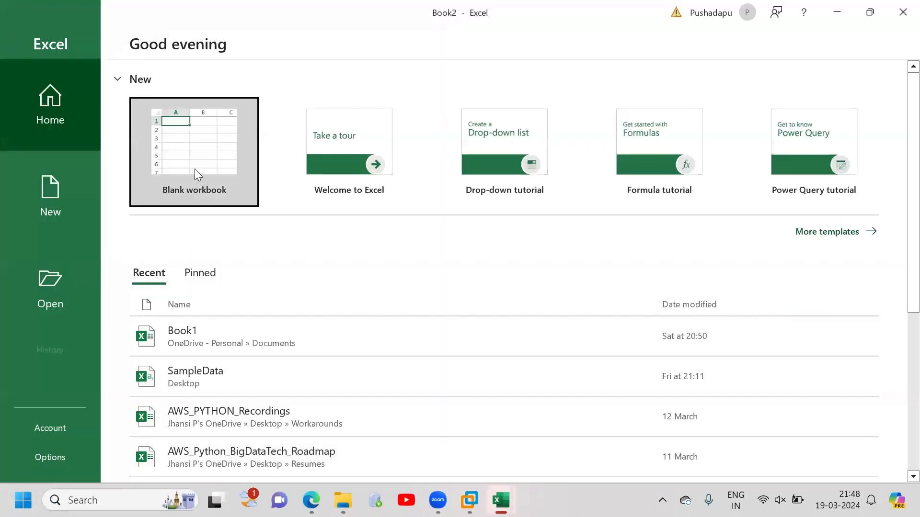
{"action": "left_click", "coordinate": [198, 169]}
Enter the comparison table headings Join, Merge and Lookup in cells F4, G4 and H4
{"action": "left_click", "coordinate": [305, 204]}
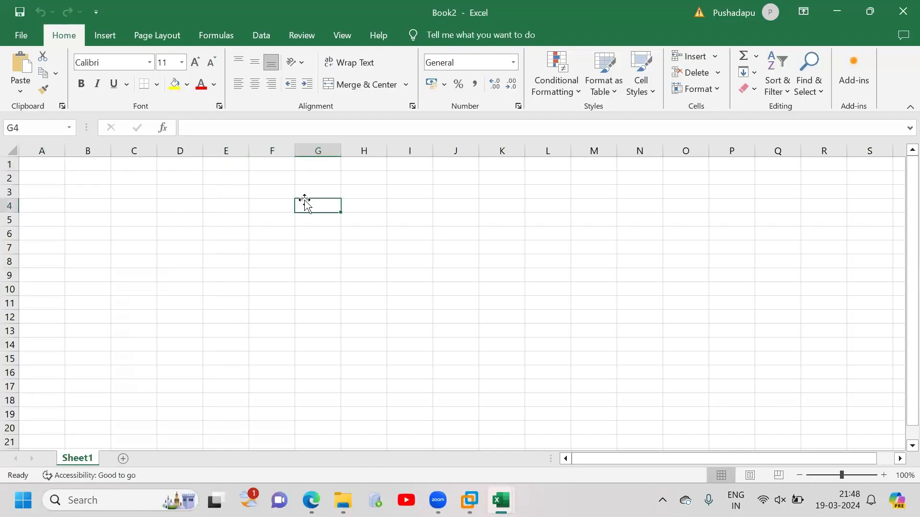
{"action": "type", "text": "MErge"}
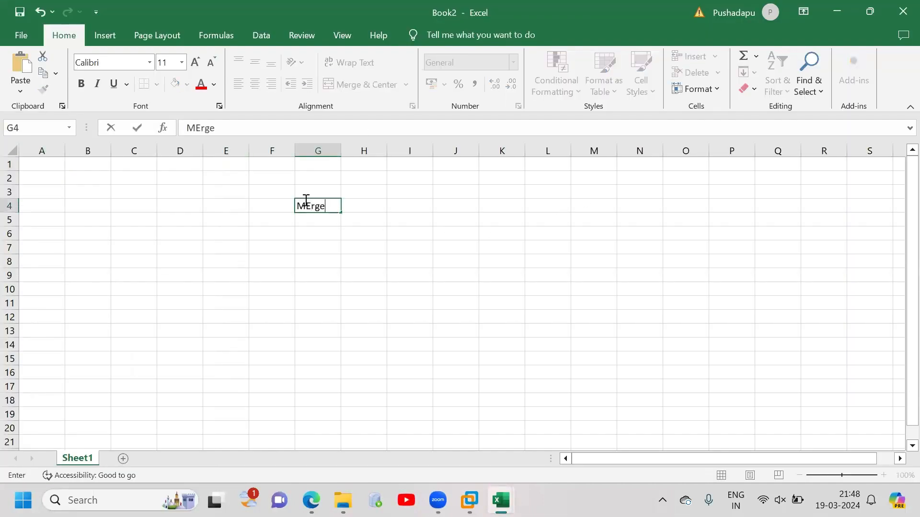
{"action": "key", "text": "Tab"}
{"action": "type", "text": "Look"}
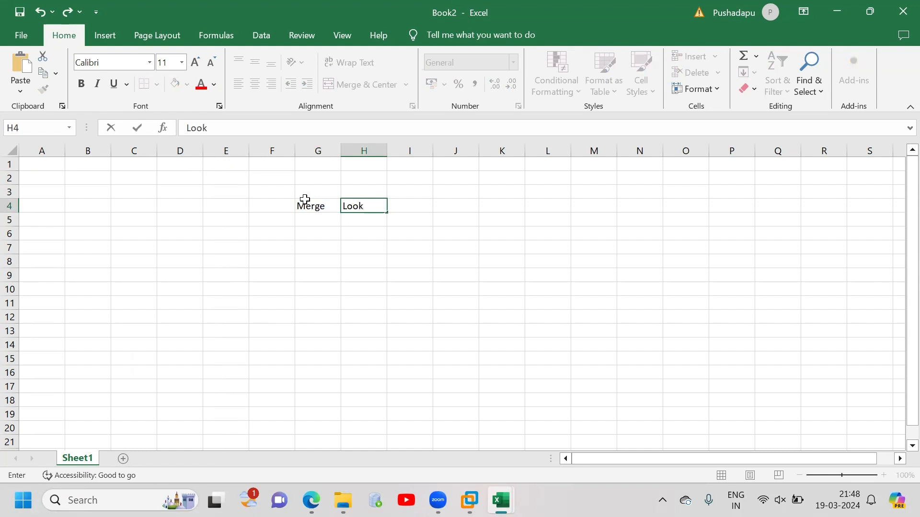
{"action": "type", "text": "up"}
{"action": "left_click", "coordinate": [272, 204]}
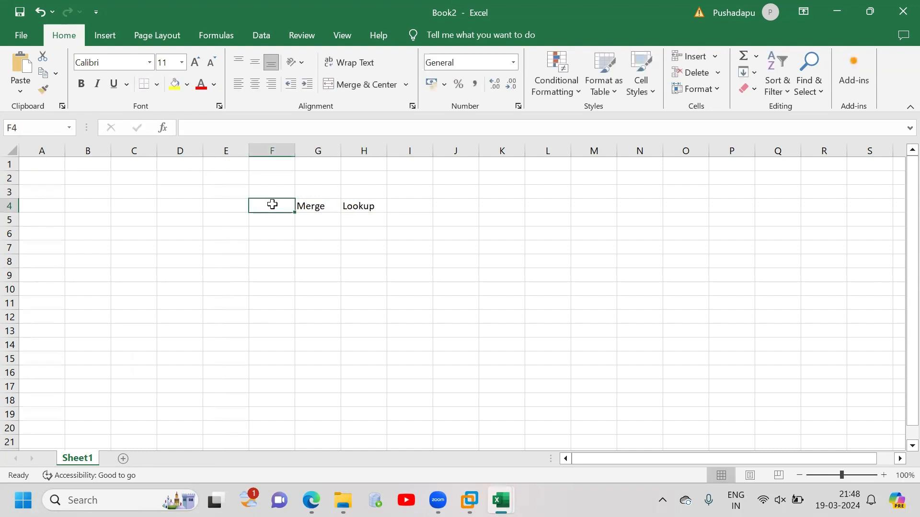
{"action": "type", "text": "Join"}
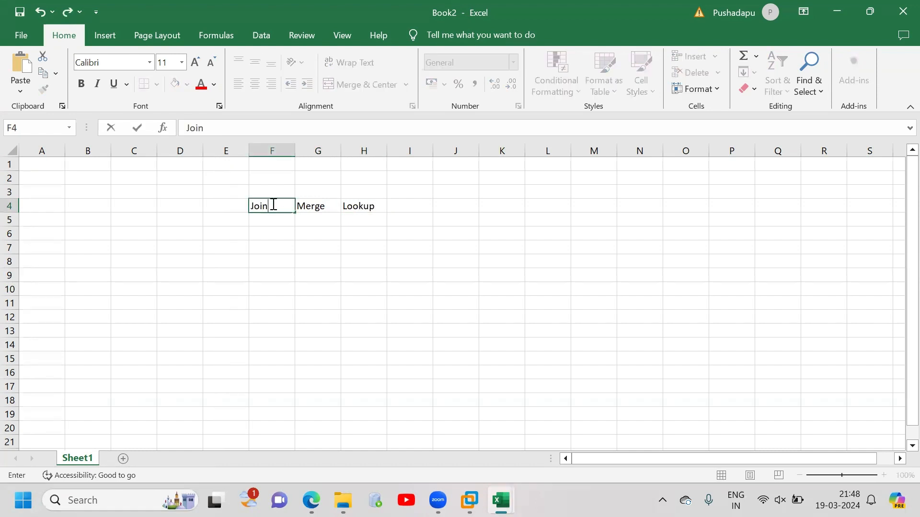
Enter the row label "Type of Joins" in cell E5
{"action": "left_click", "coordinate": [215, 221]}
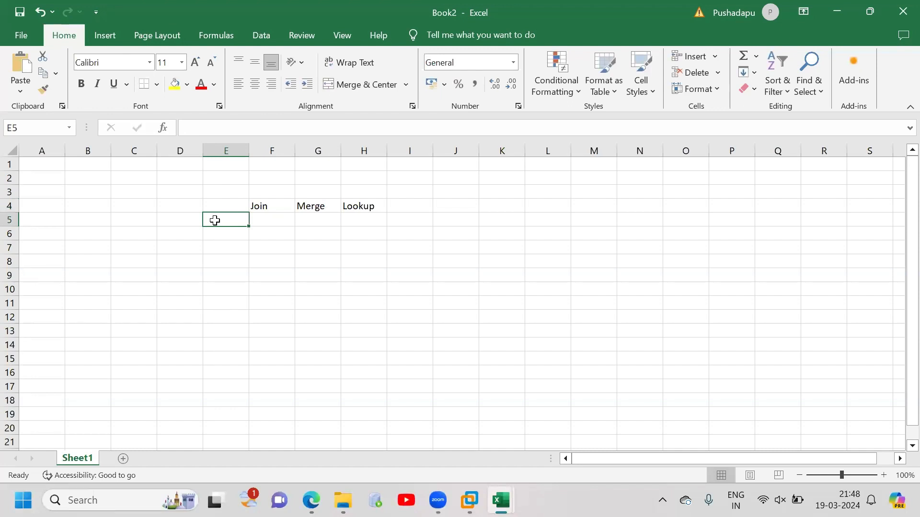
{"action": "type", "text": "Type o"}
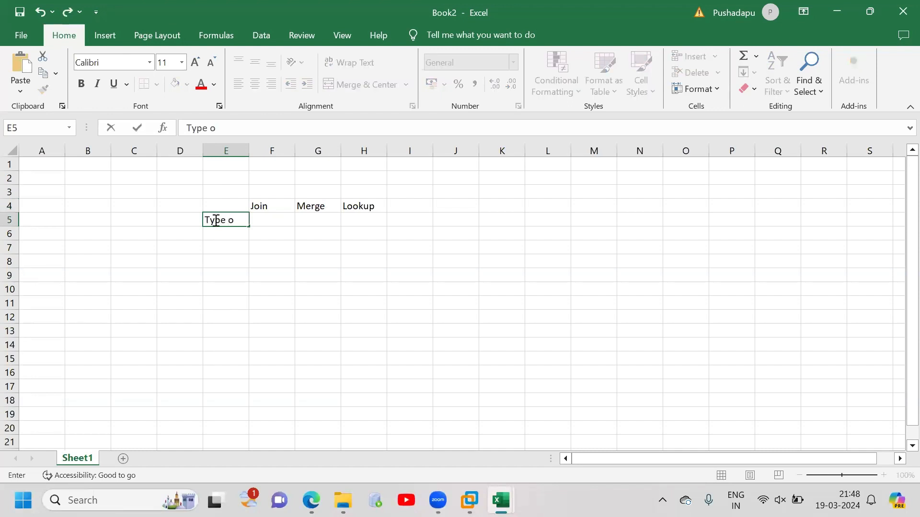
{"action": "type", "text": "f Joins"}
{"action": "key", "text": "Tab"}
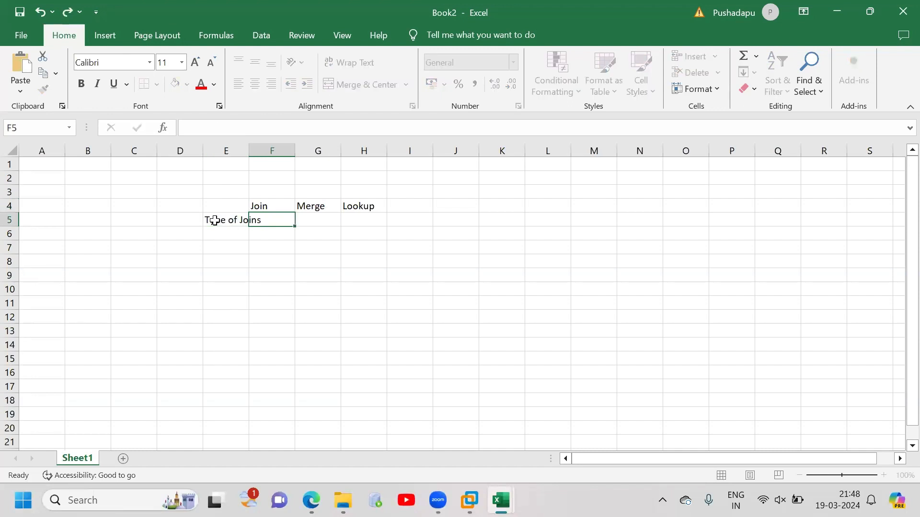
Make the Join, Merge and Lookup headings in F4:H4 bold and select the Type of Joins label
{"action": "left_click_drag", "start_coordinate": [283, 206], "coordinate": [373, 205]}
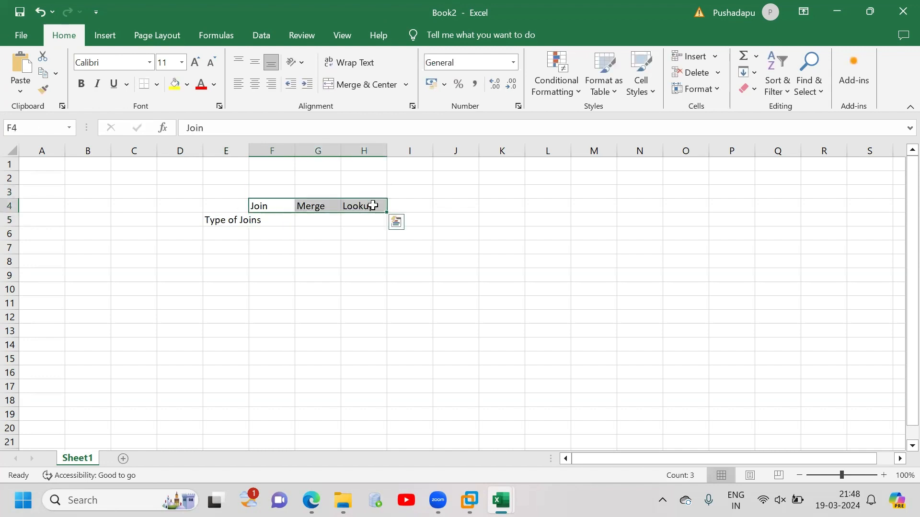
{"action": "key", "text": "ctrl+b"}
{"action": "left_click", "coordinate": [228, 219]}
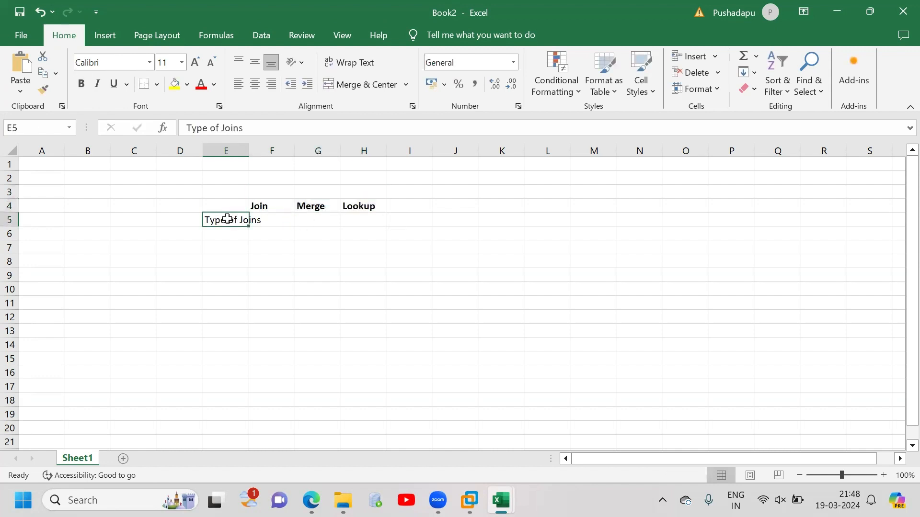
Make the Type of Joins label bold and list Inner Join, Left Join, Right Join and Full Join on separate lines in F5
{"action": "key", "text": "ctrl+b"}
{"action": "left_click", "coordinate": [275, 219]}
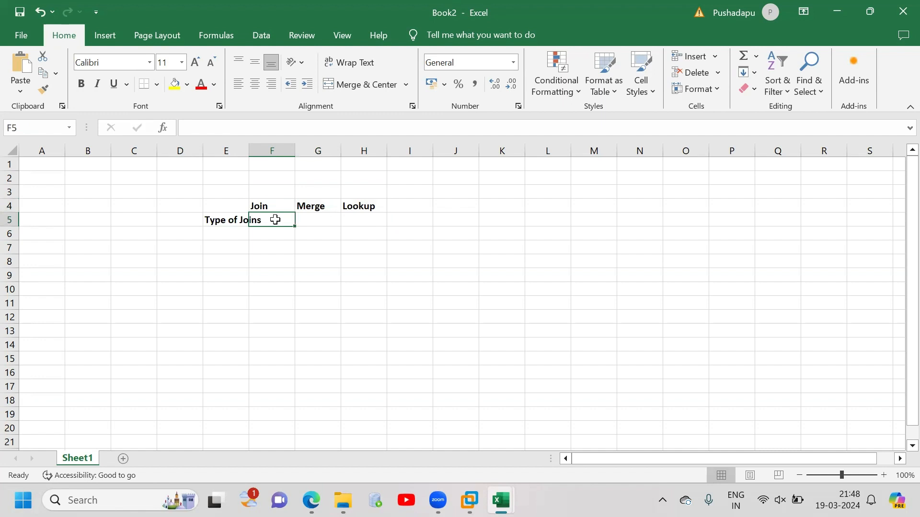
{"action": "type", "text": "Inner"}
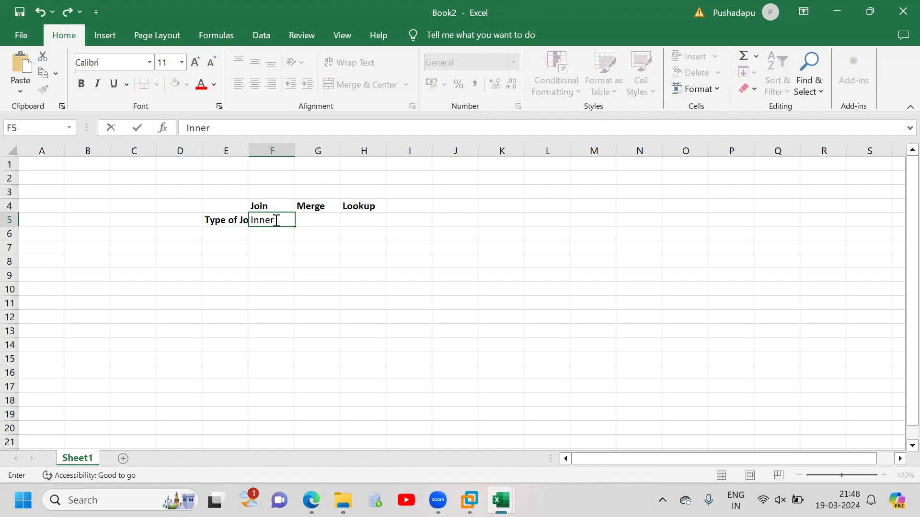
{"action": "type", "text": " Join"}
{"action": "key", "text": "Return"}
{"action": "type", "text": "LEft"}
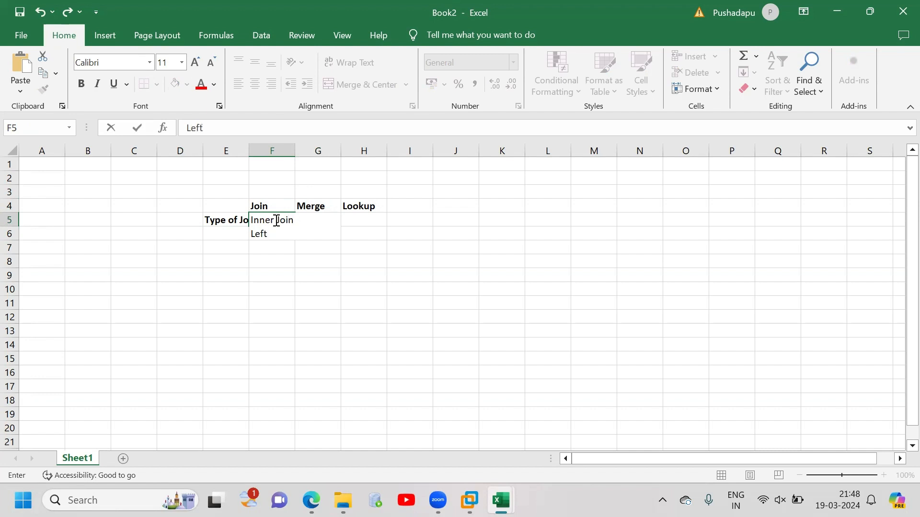
{"action": "type", "text": " Join"}
{"action": "key", "text": "Return"}
{"action": "type", "text": "Right Joi"}
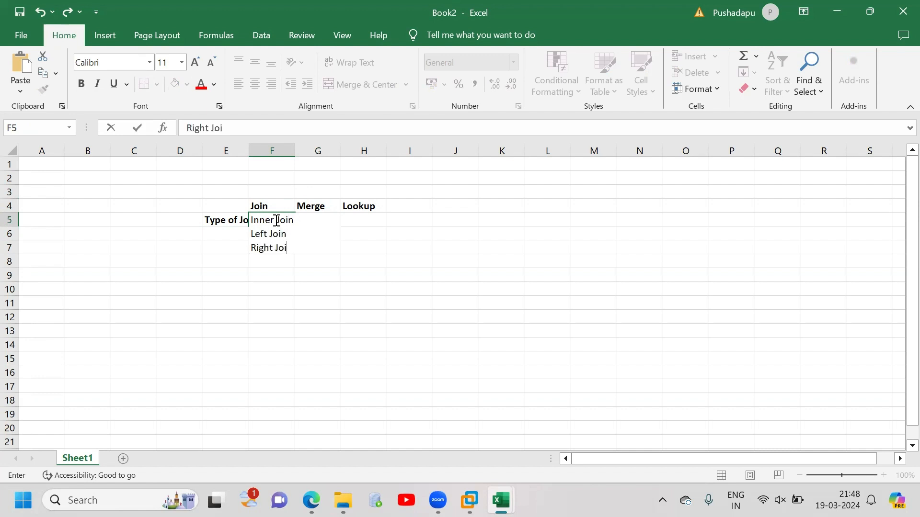
{"action": "key", "text": "Return"}
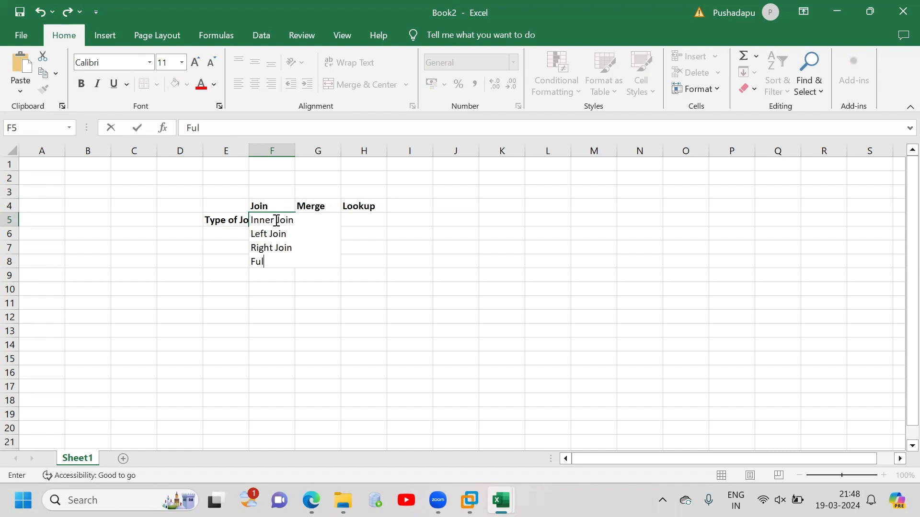
{"action": "type", "text": "Full Join"}
Widen column F so each join type fits on one line, and list Inner Join and Left Join on separate lines in G5
{"action": "left_click_drag", "start_coordinate": [347, 259], "coordinate": [350, 254]}
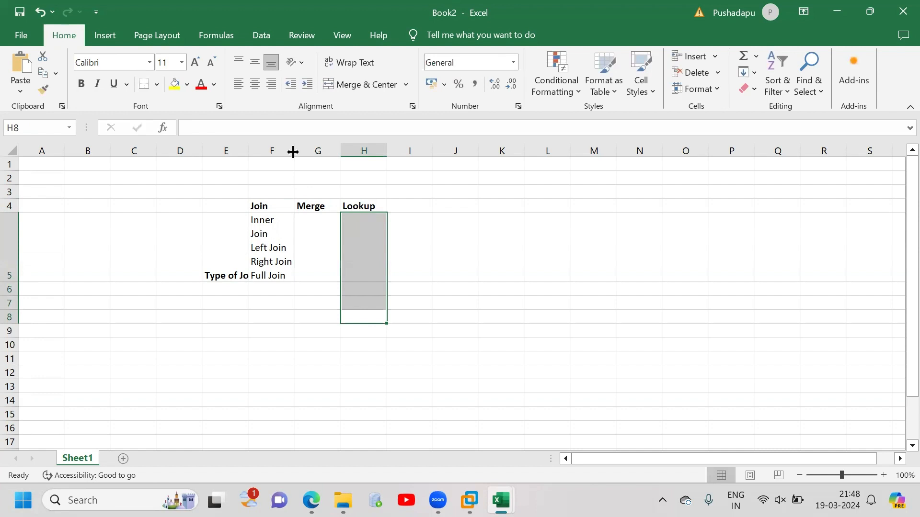
{"action": "left_click_drag", "start_coordinate": [292, 151], "coordinate": [326, 152]}
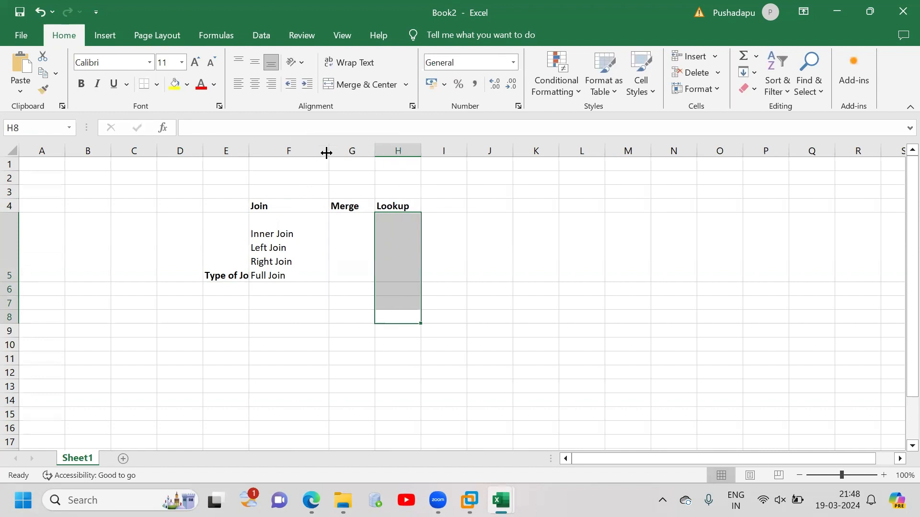
{"action": "left_click", "coordinate": [337, 250]}
{"action": "double_click", "coordinate": [338, 250]}
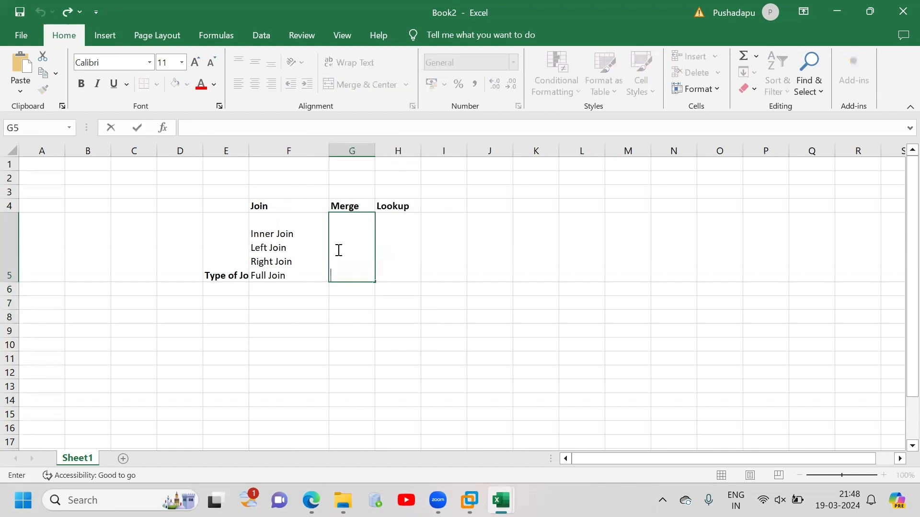
{"action": "type", "text": "Inner Join"}
{"action": "key", "text": "alt+Return"}
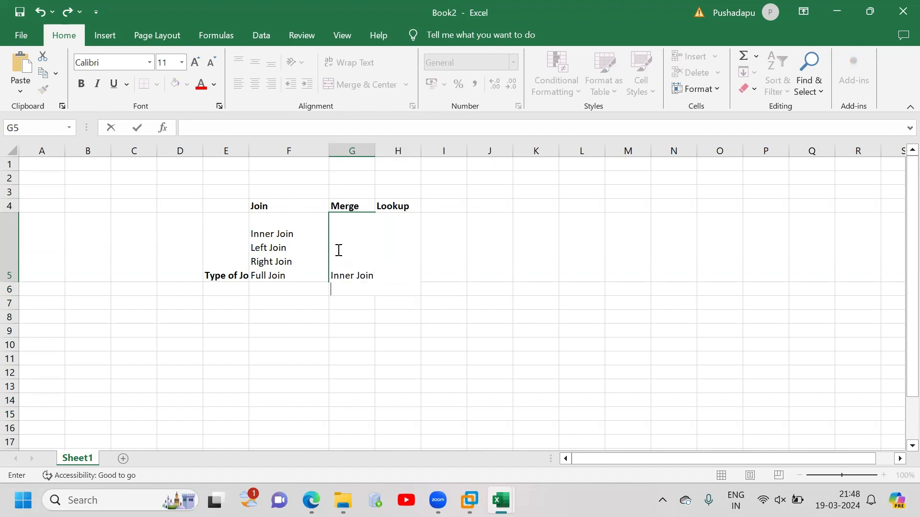
{"action": "type", "text": "LEft Join"}
Copy the Merge join types from G5 to H5 and widen columns G and H to fit each entry on one line
{"action": "left_click", "coordinate": [479, 254]}
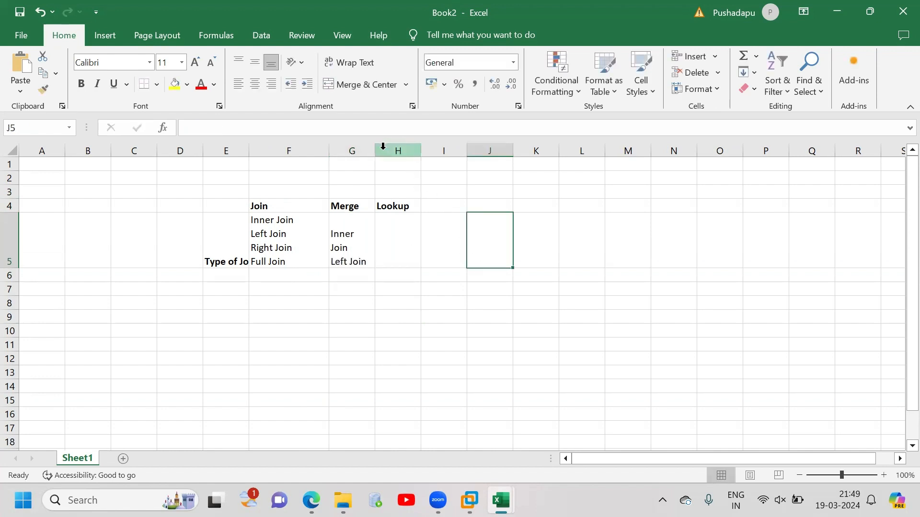
{"action": "left_click_drag", "start_coordinate": [375, 152], "coordinate": [433, 152]}
{"action": "left_click", "coordinate": [376, 248]}
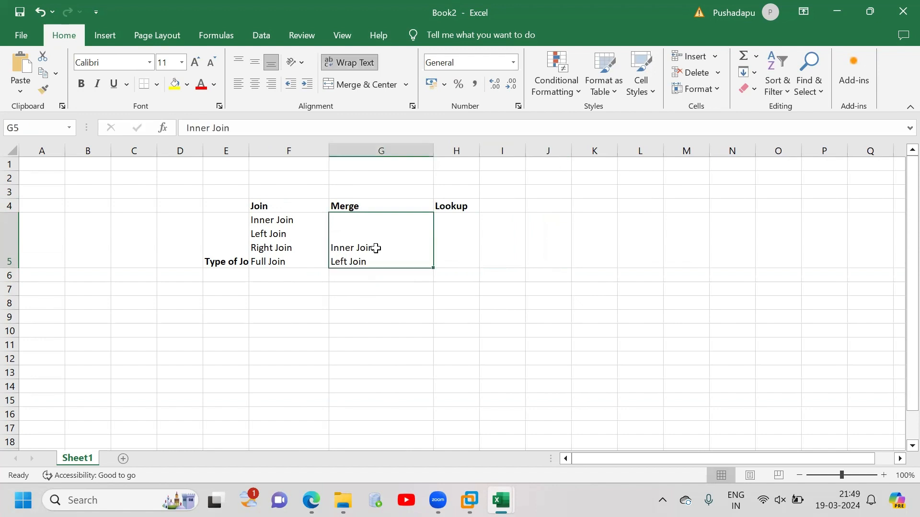
{"action": "key", "text": "ctrl+c"}
{"action": "left_click", "coordinate": [443, 255]}
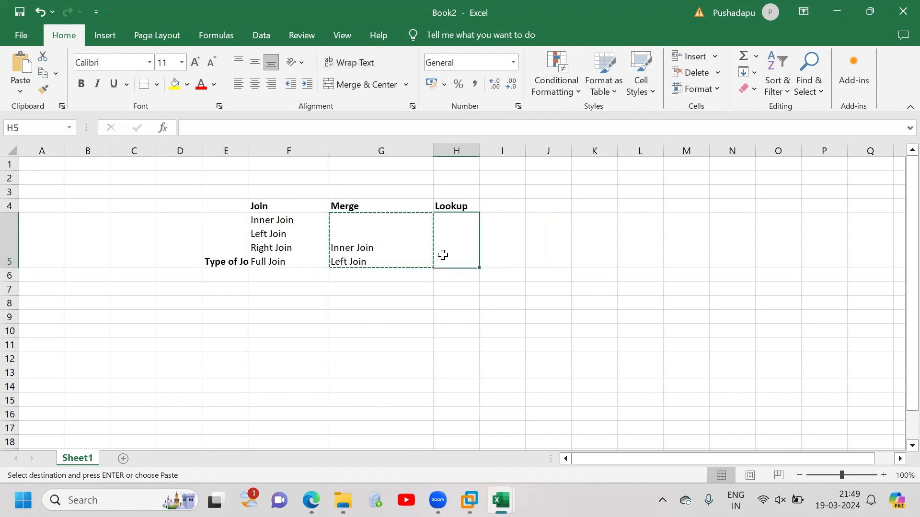
{"action": "key", "text": "ctrl+v"}
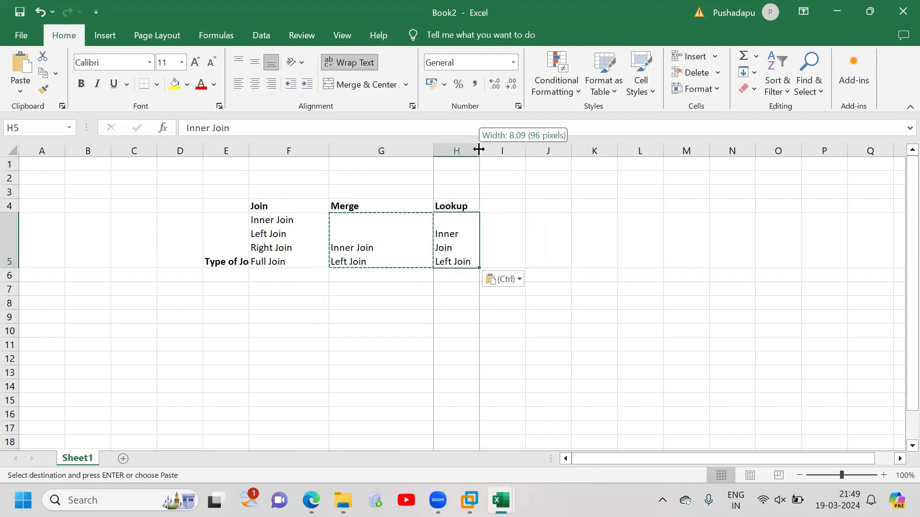
{"action": "left_click_drag", "start_coordinate": [479, 150], "coordinate": [550, 152]}
Fit column E to its contents and enter the row label "Terminology" in cell E6
{"action": "left_click", "coordinate": [226, 275]}
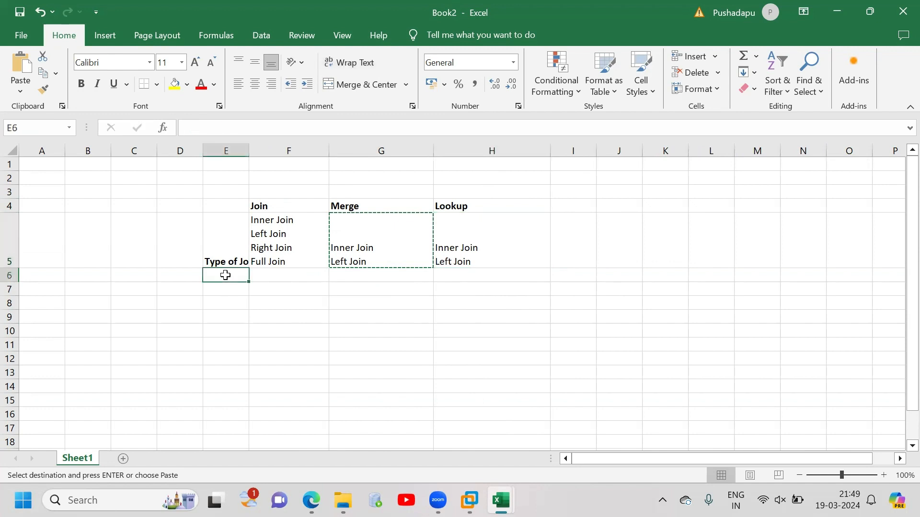
{"action": "double_click", "coordinate": [249, 151]}
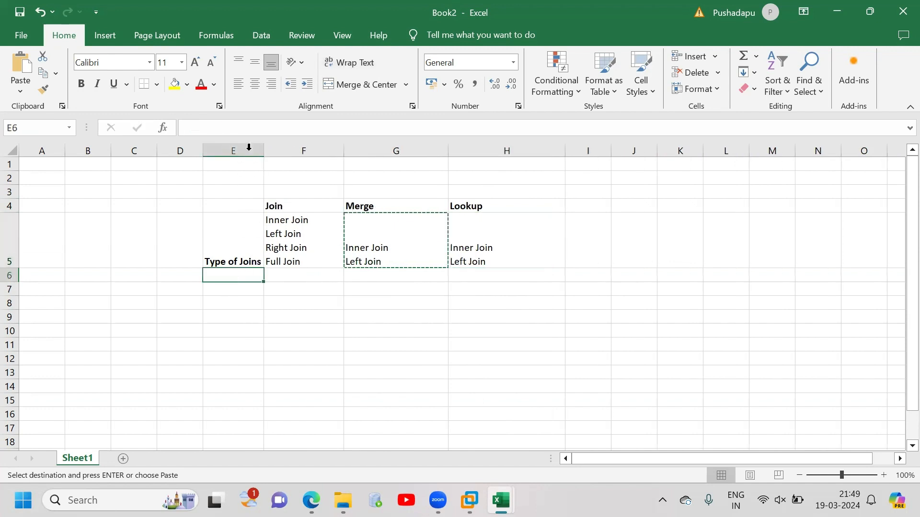
{"action": "type", "text": "Typ"}
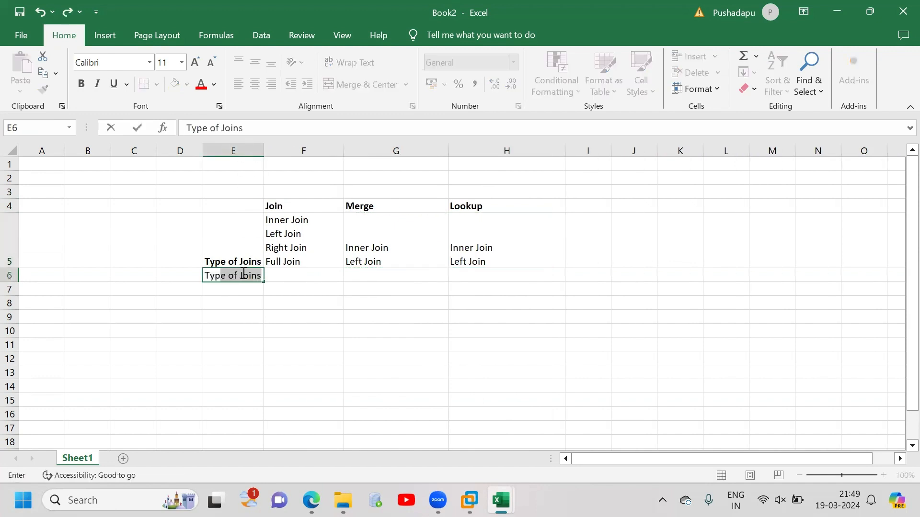
{"action": "type", "text": "e"}
{"action": "key", "text": "BackSpace"}
{"action": "key", "text": "BackSpace"}
{"action": "key", "text": "BackSpace"}
{"action": "key", "text": "BackSpace"}
{"action": "key", "text": "BackSpace"}
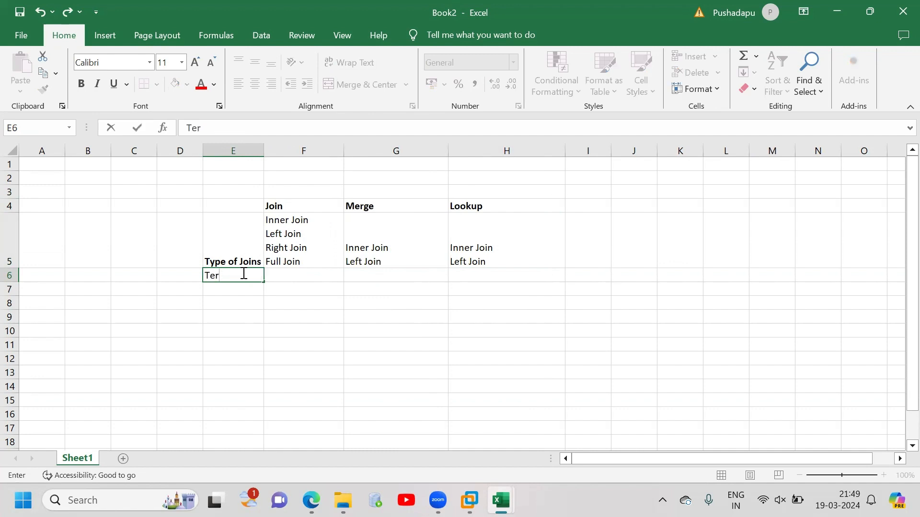
{"action": "type", "text": "ermina"}
{"action": "type", "text": "li"}
{"action": "type", "text": "ogy"}
{"action": "key", "text": "Tab"}
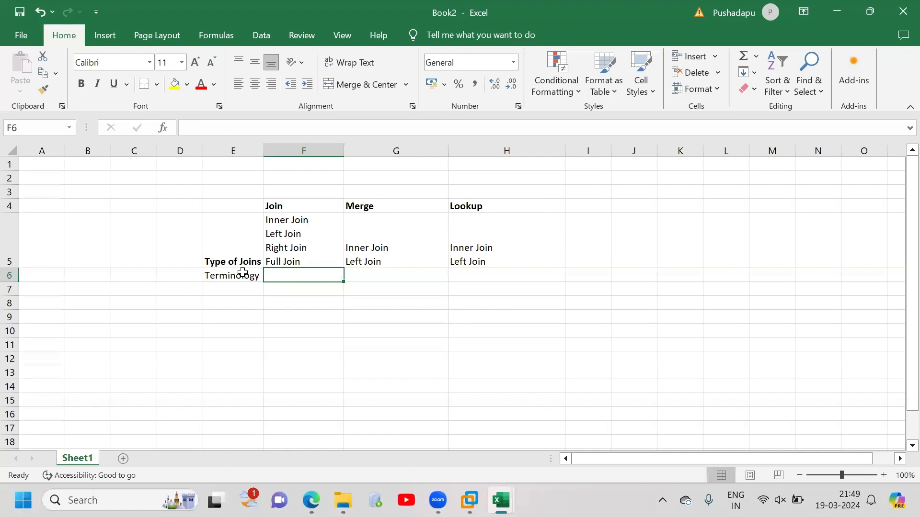
Enter Left Source and Right Source on separate lines in F6 as the Join terminology
{"action": "type", "text": "L"}
{"action": "key", "text": "BackSpace"}
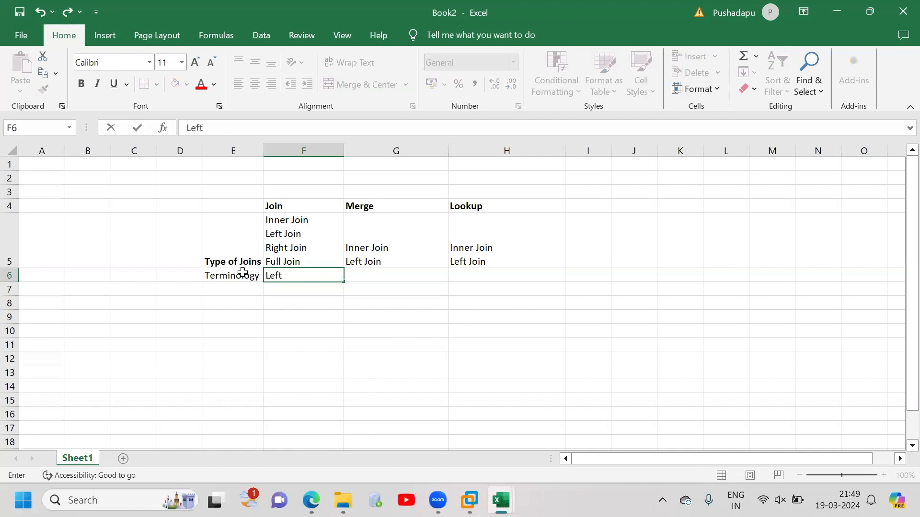
{"action": "type", "text": "Left Source"}
{"action": "key", "text": "alt+Return"}
{"action": "type", "text": "Right Source"}
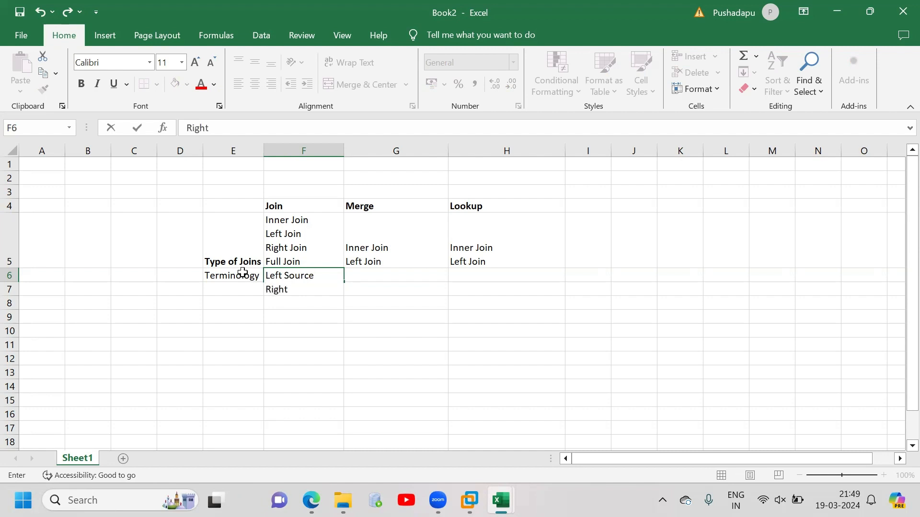
{"action": "key", "text": "Tab"}
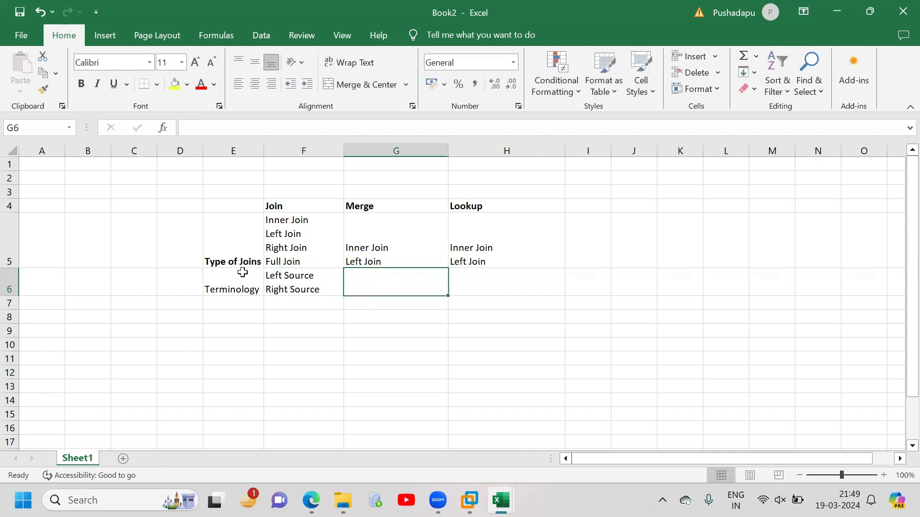
Enter "Master", "Update1 source" and "Update 2 Source..." on separate lines in G6 as the Merge terminology
{"action": "type", "text": "Master"}
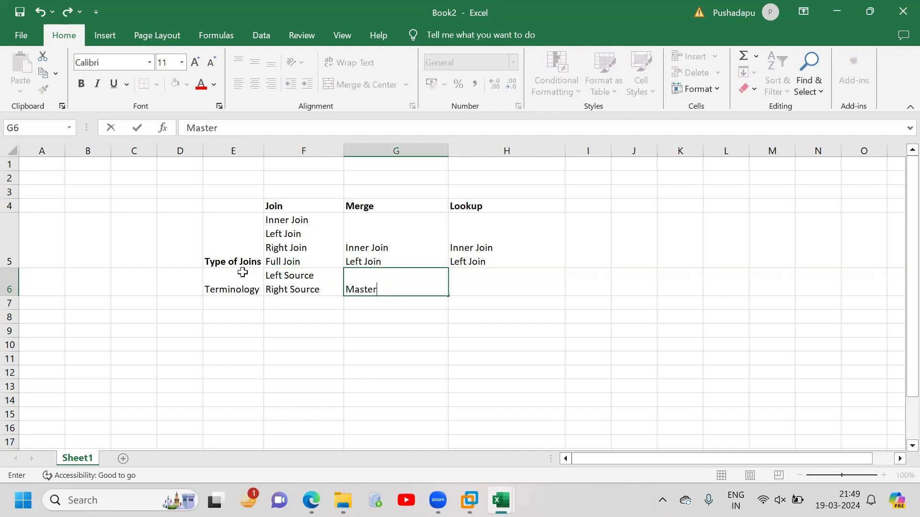
{"action": "key", "text": "alt+Return"}
{"action": "type", "text": "U"}
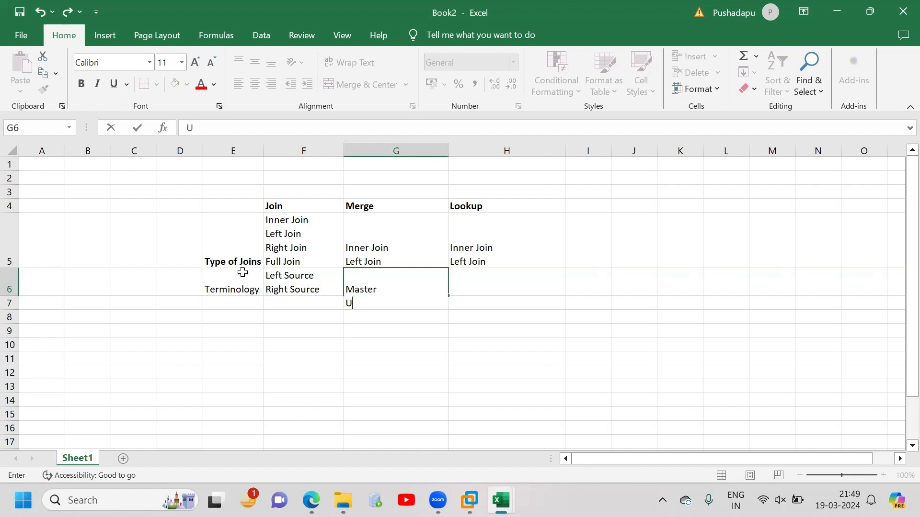
{"action": "type", "text": "pdate1 sour"}
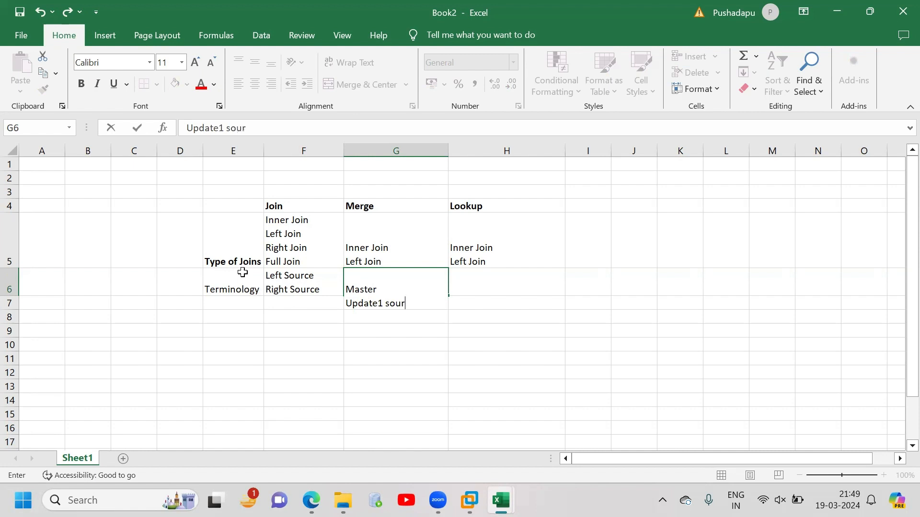
{"action": "type", "text": "ce"}
{"action": "key", "text": "alt+Return"}
{"action": "type", "text": "Upda"}
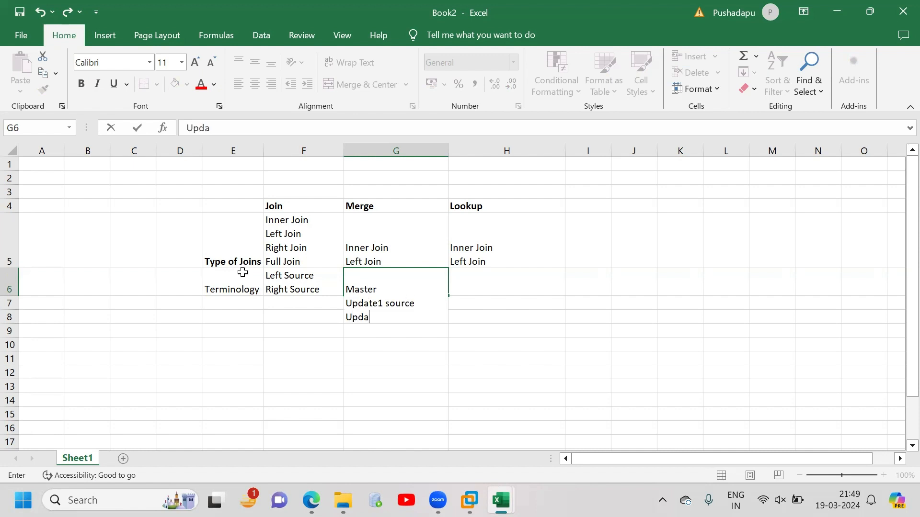
{"action": "type", "text": "te 2 Source..."}
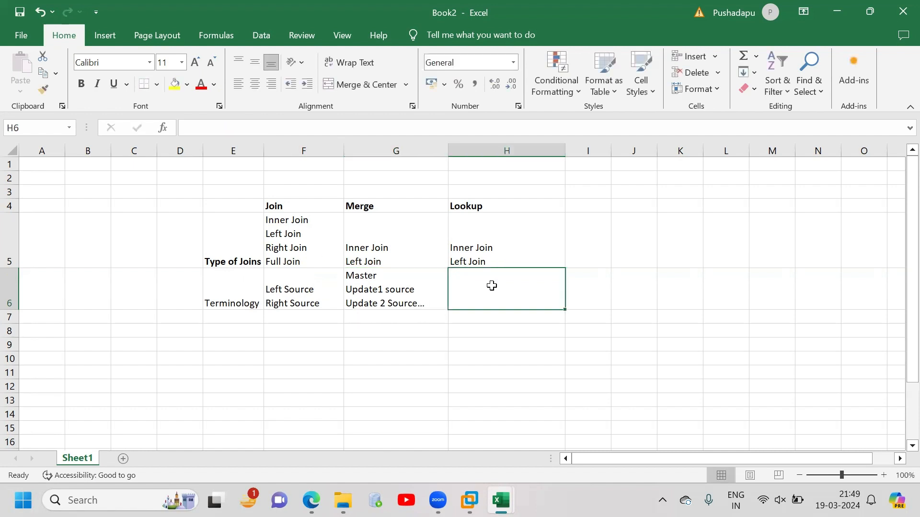
Enter "Main/Stream Source" and "Reference Source" on separate lines in H6 as the Lookup terminology
{"action": "type", "text": "Main"}
{"action": "key", "text": "alt+Return"}
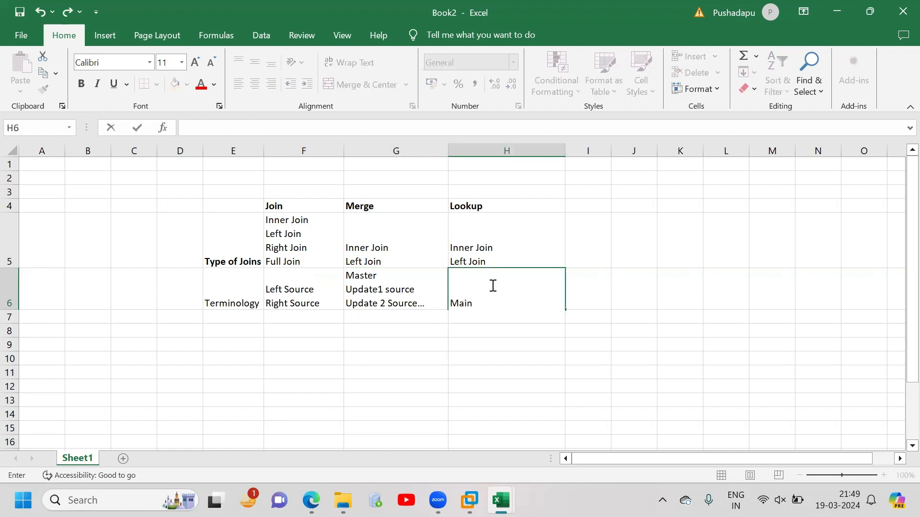
{"action": "type", "text": "Reference"}
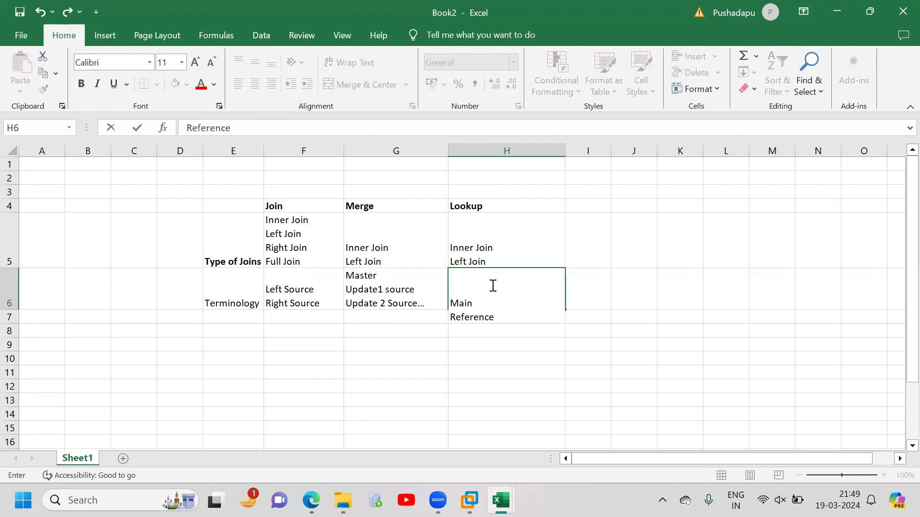
{"action": "left_click", "coordinate": [479, 300]}
{"action": "type", "text": "/Stream Source"}
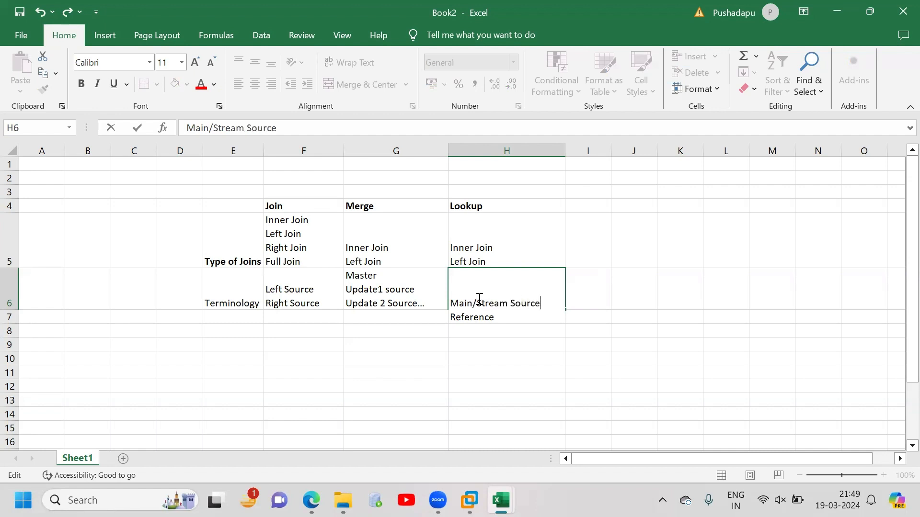
{"action": "left_click", "coordinate": [499, 314]}
{"action": "type", "text": "Reference Source"}
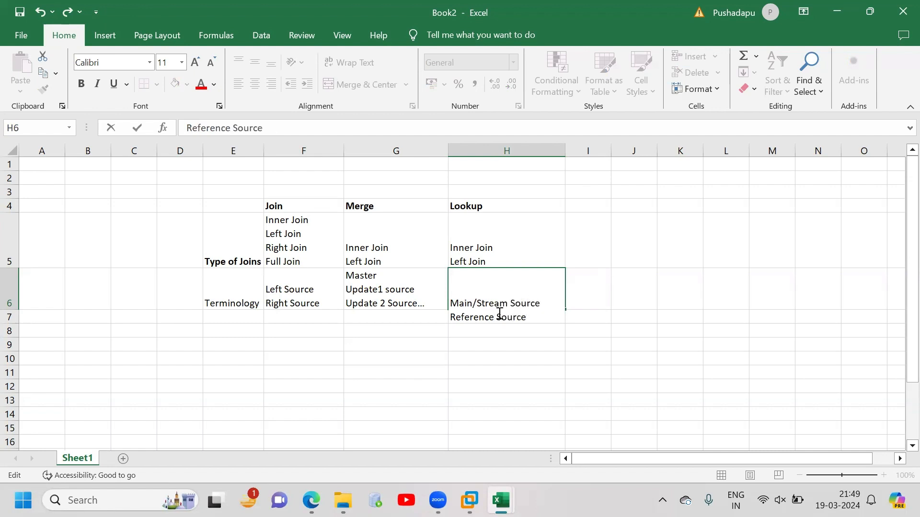
{"action": "key", "text": "Return"}
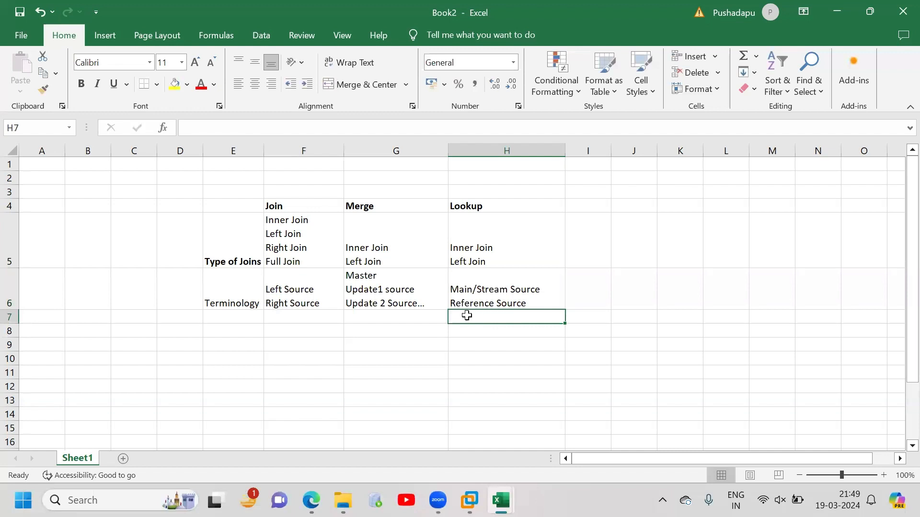
Enter the row label "Memory" in cell E7
{"action": "left_click", "coordinate": [253, 317]}
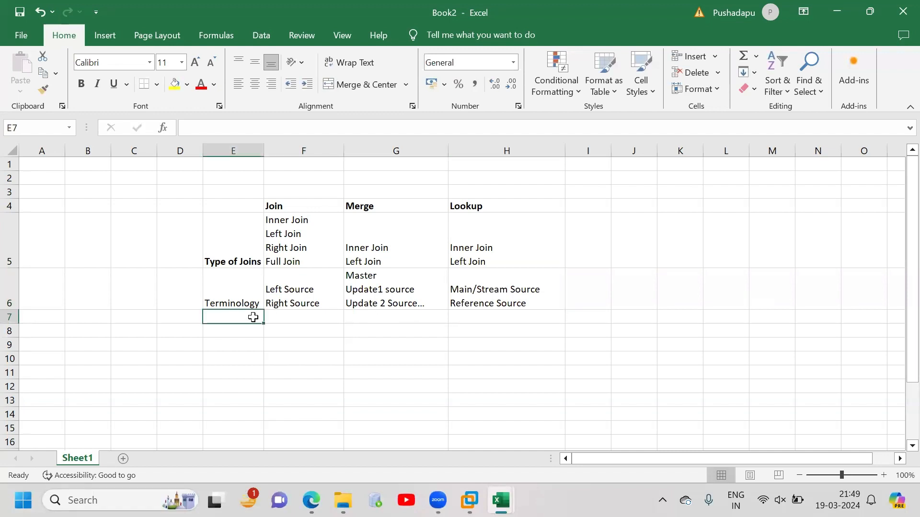
{"action": "type", "text": "MEmory"}
{"action": "key", "text": "Tab"}
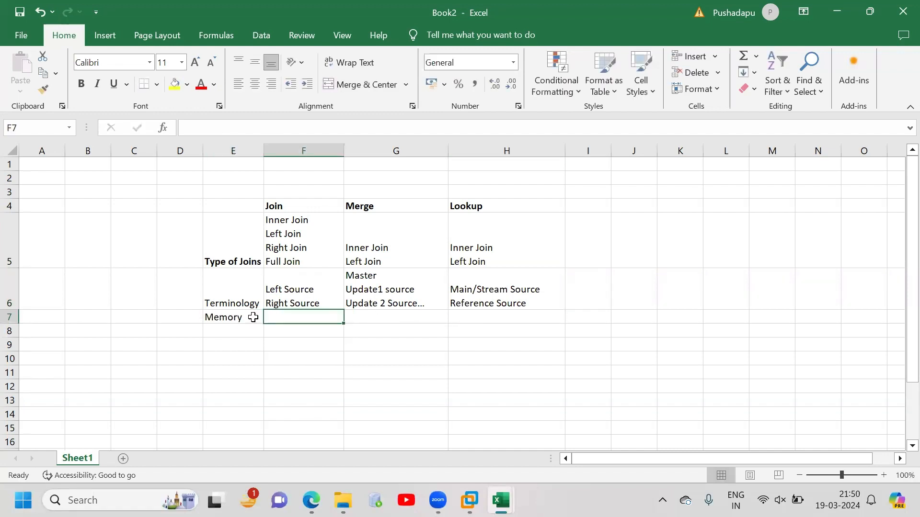
Enter "fetch data from actual source" in F7 as the Join stage's memory entry
{"action": "type", "text": "Inner Join Left Join Right Join Full Join"}
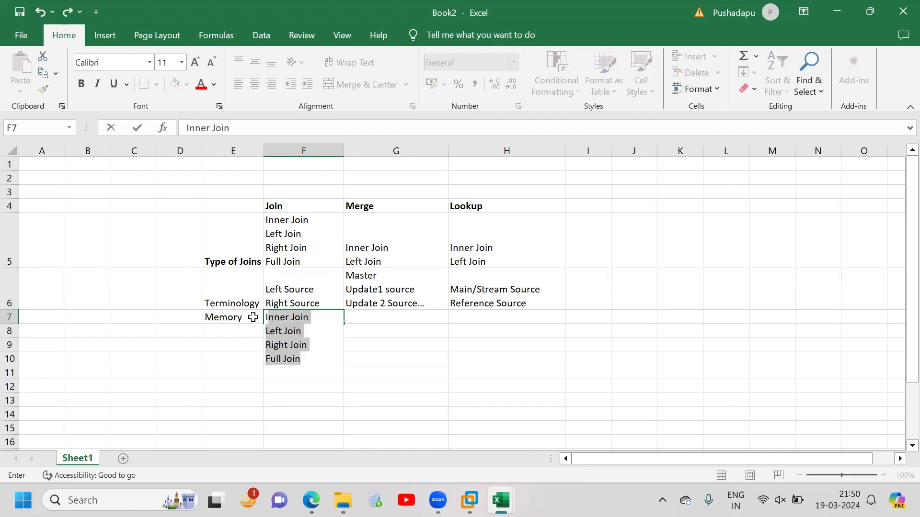
{"action": "type", "text": "I"}
{"action": "type", "text": "throug"}
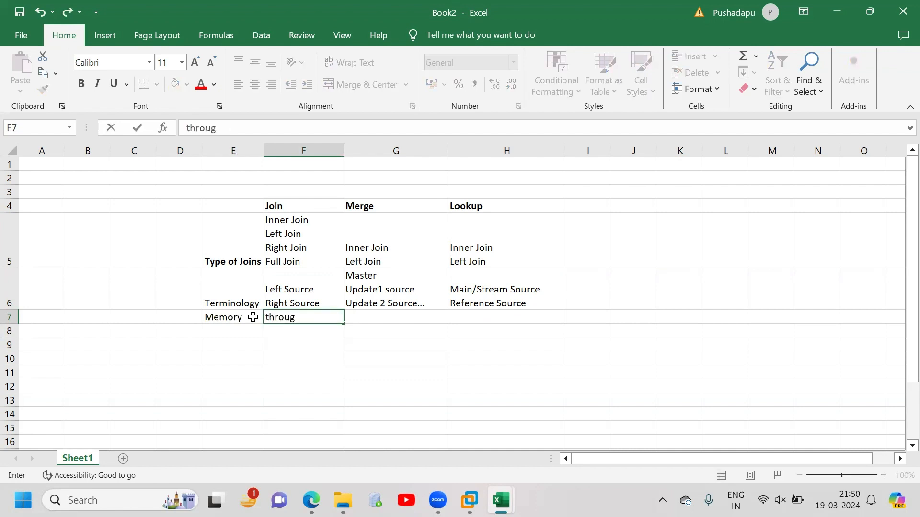
{"action": "key", "text": "BackSpace"}
{"action": "key", "text": "BackSpace"}
{"action": "key", "text": "BackSpace"}
{"action": "key", "text": "BackSpace"}
{"action": "key", "text": "BackSpace"}
{"action": "key", "text": "BackSpace"}
{"action": "type", "text": "fetch data from ac"}
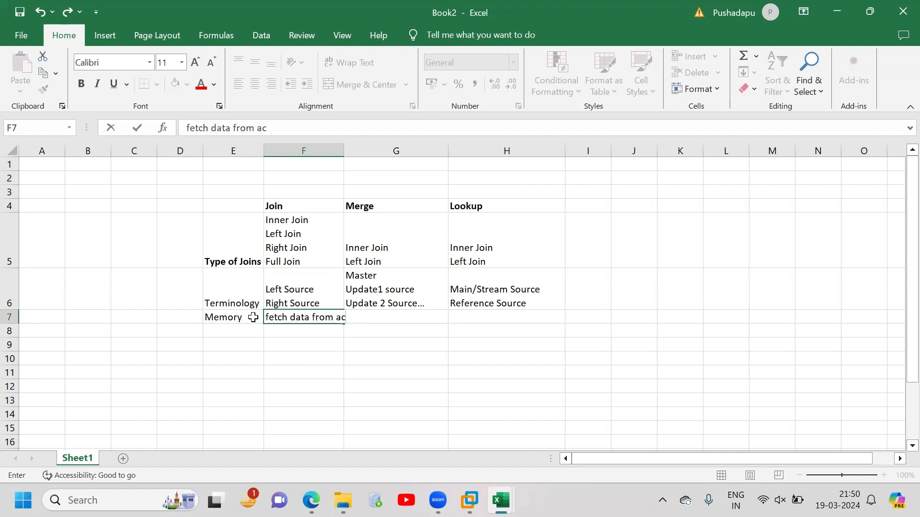
{"action": "type", "text": "tual source"}
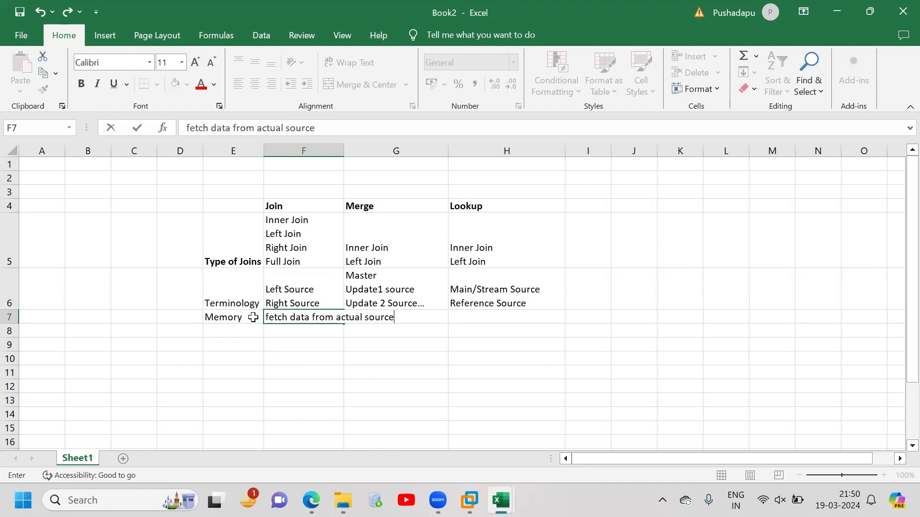
Fit column F to its contents and copy the memory entry from F7 into G7 for Merge
{"action": "left_click", "coordinate": [345, 149]}
{"action": "double_click", "coordinate": [344, 149]}
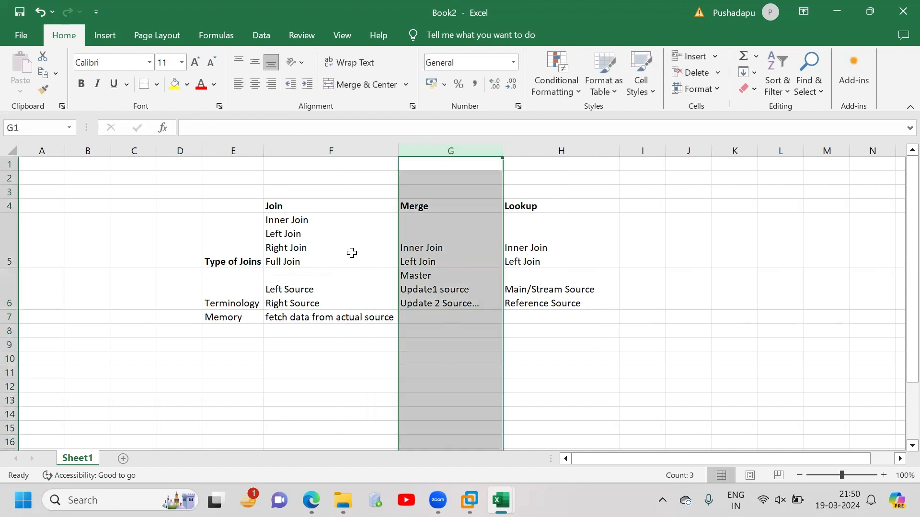
{"action": "left_click", "coordinate": [367, 321]}
{"action": "key", "text": "ctrl+c"}
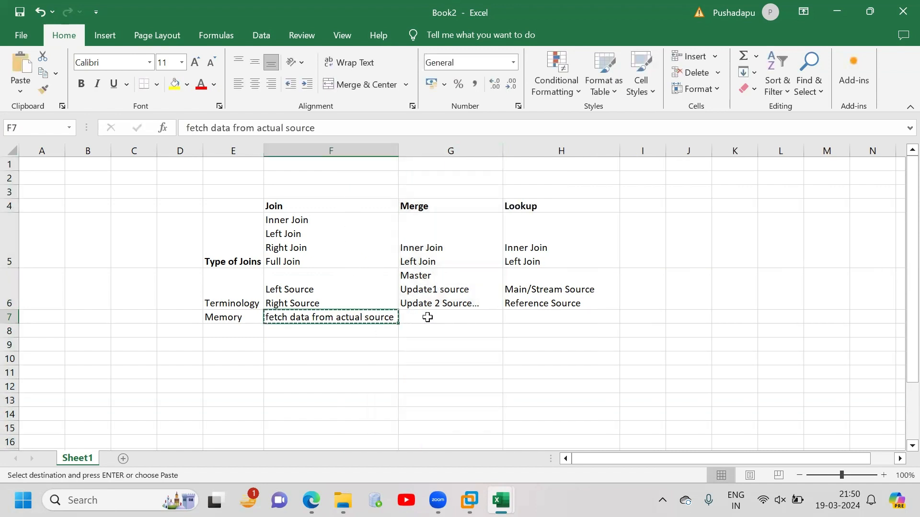
{"action": "left_click", "coordinate": [438, 315]}
{"action": "key", "text": "ctrl+v"}
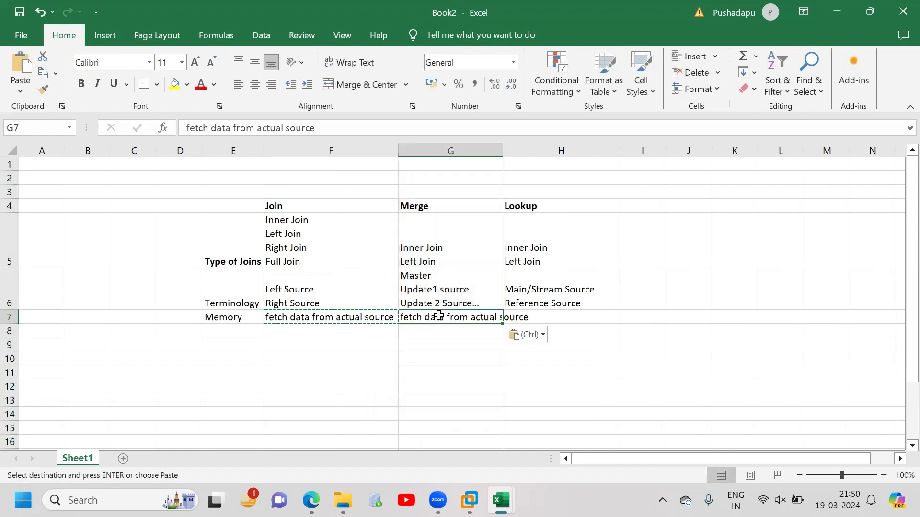
Enter "IT uses cache memory to save reference data" in H7 as the Lookup memory entry
{"action": "left_click", "coordinate": [548, 316]}
{"action": "type", "text": "IT i"}
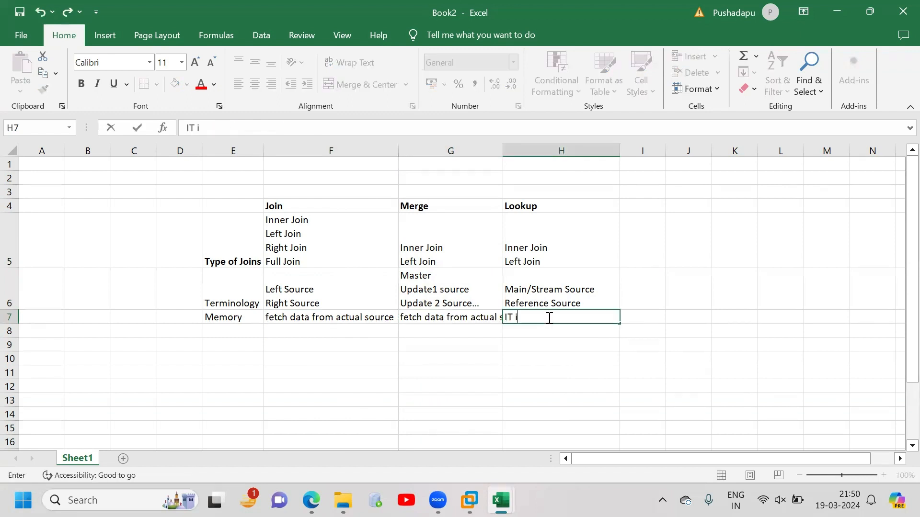
{"action": "type", "text": "s u"}
{"action": "key", "text": "BackSpace"}
{"action": "type", "text": "uses cache mem"}
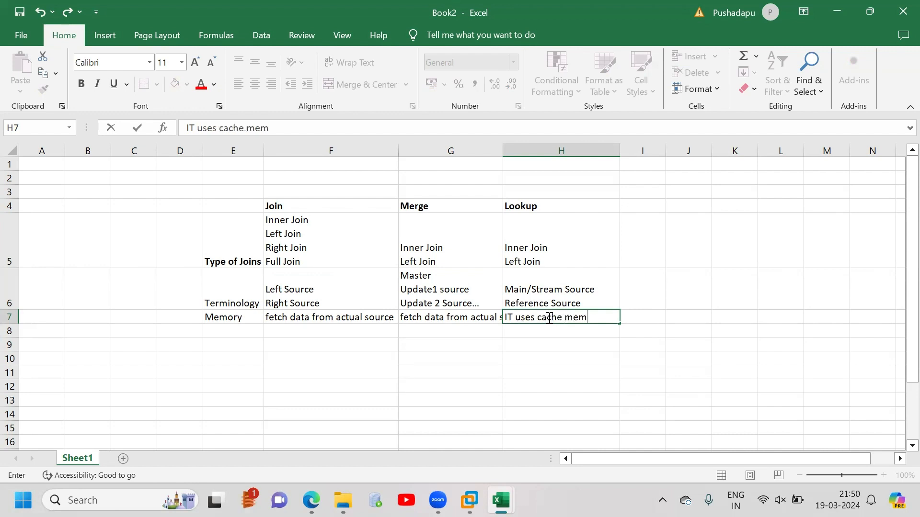
{"action": "type", "text": "ory to save reference data"}
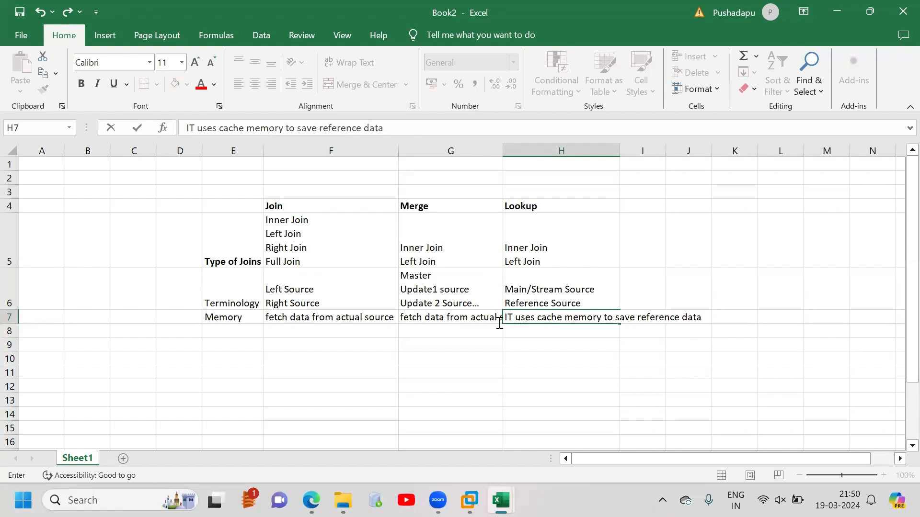
Enter the row label "Performance" in cell E8
{"action": "left_click", "coordinate": [239, 332]}
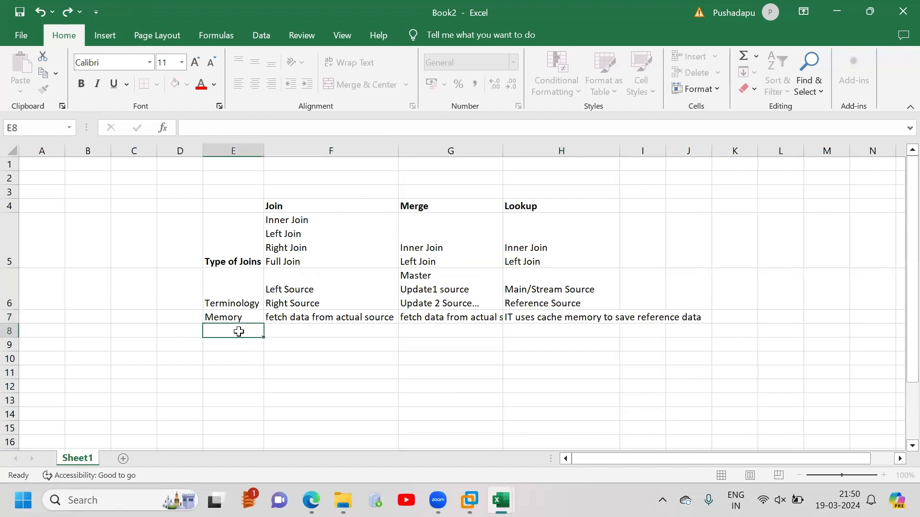
{"action": "type", "text": "Performance"}
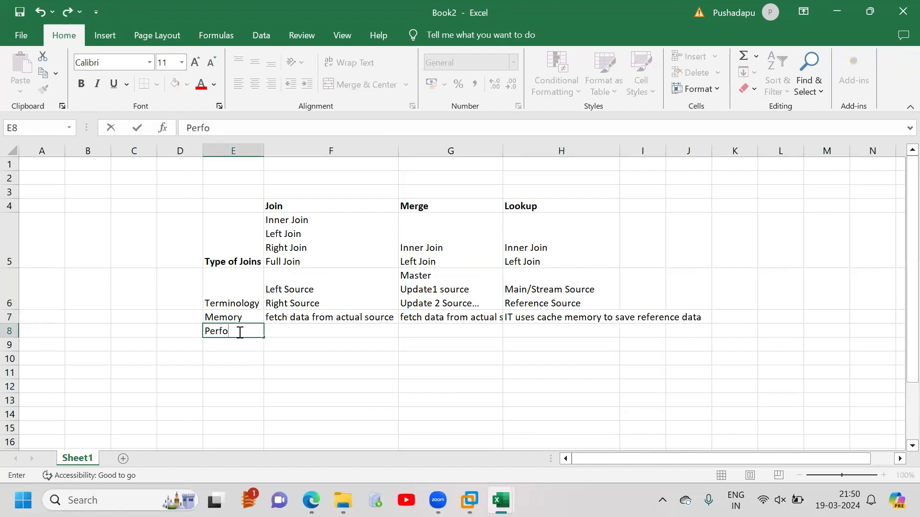
{"action": "key", "text": "Tab"}
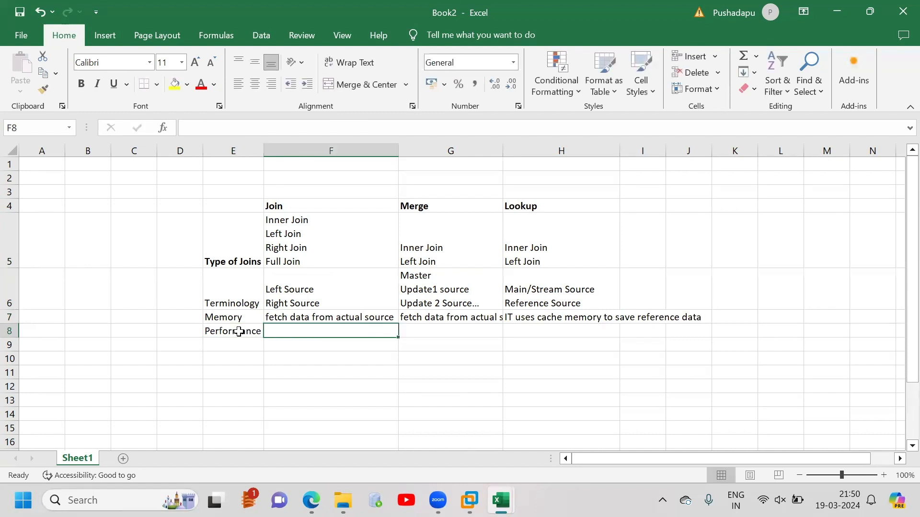
Enter "Best for larger datasets" in F8 as the Join performance entry
{"action": "type", "text": "B"}
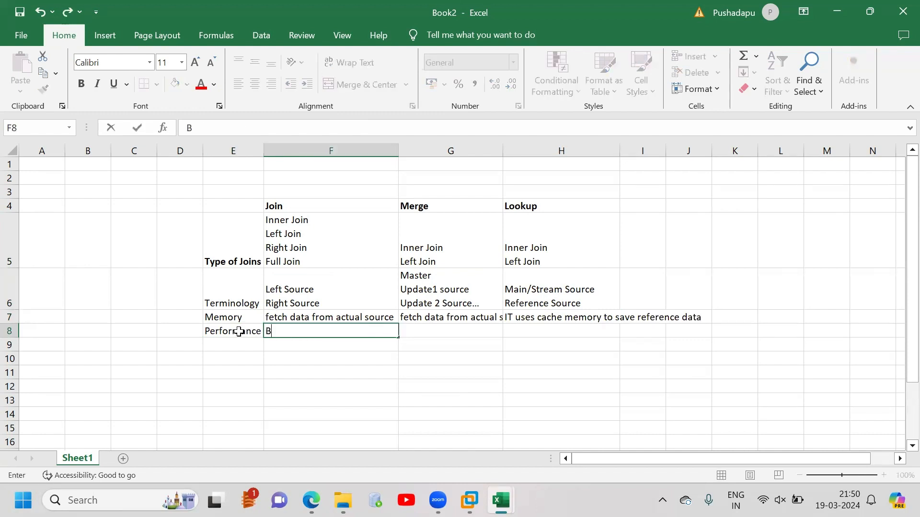
{"action": "type", "text": "est for larger dat"}
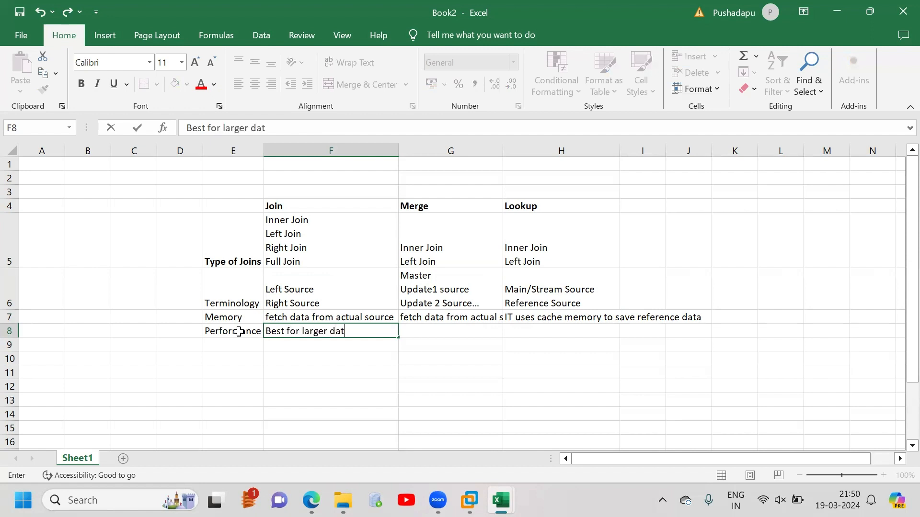
{"action": "type", "text": "asets"}
{"action": "key", "text": "Tab"}
Enter "Best when more than 2 sources need to be joined" in G8 as the Merge performance entry
{"action": "type", "text": "B"}
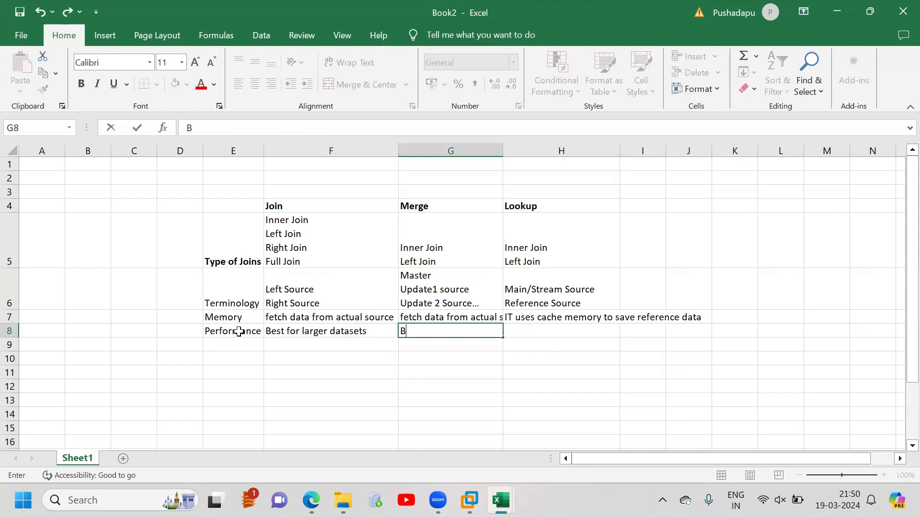
{"action": "type", "text": "est when mor"}
{"action": "key", "text": "BackSpace"}
{"action": "key", "text": "BackSpace"}
{"action": "type", "text": "o"}
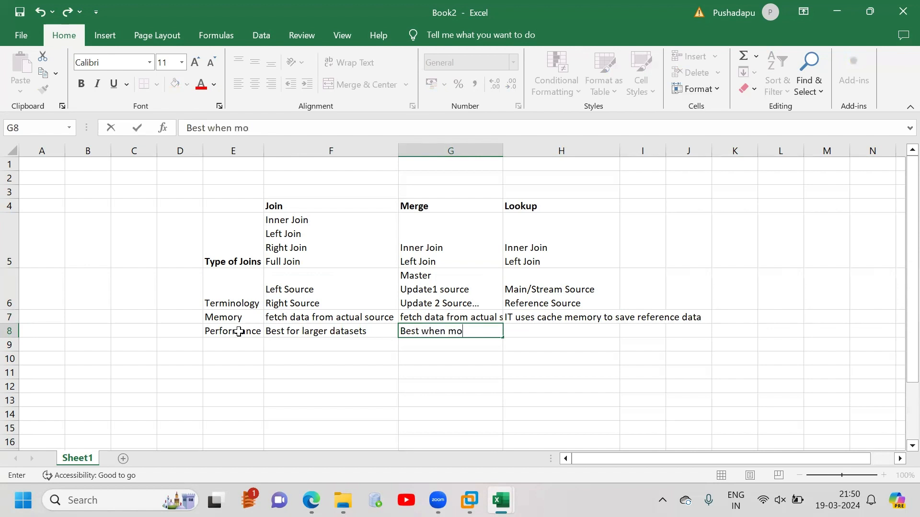
{"action": "type", "text": "re than 2 s"}
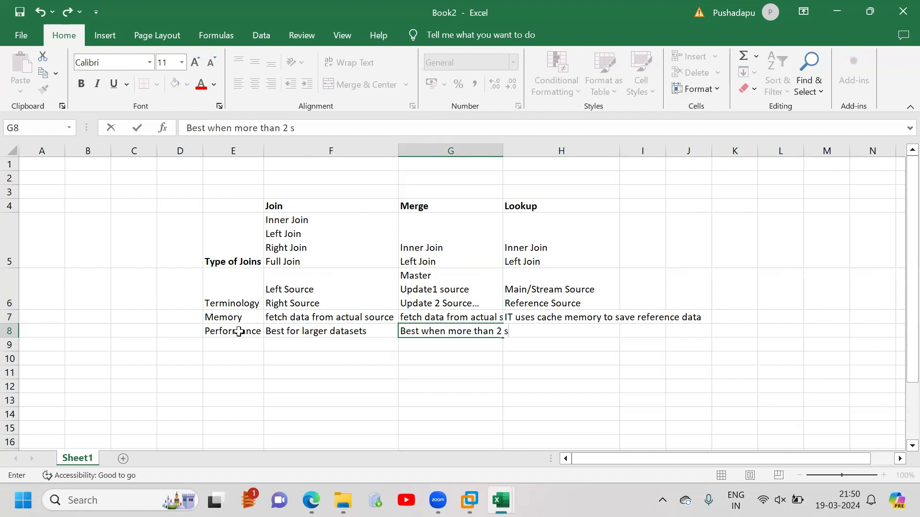
{"action": "type", "text": "ources need t"}
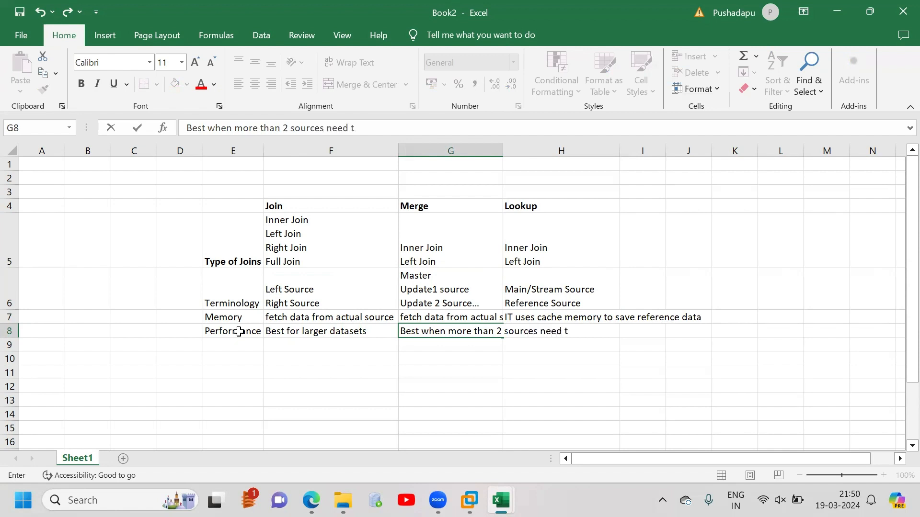
{"action": "type", "text": "o be joined"}
{"action": "key", "text": "Tab"}
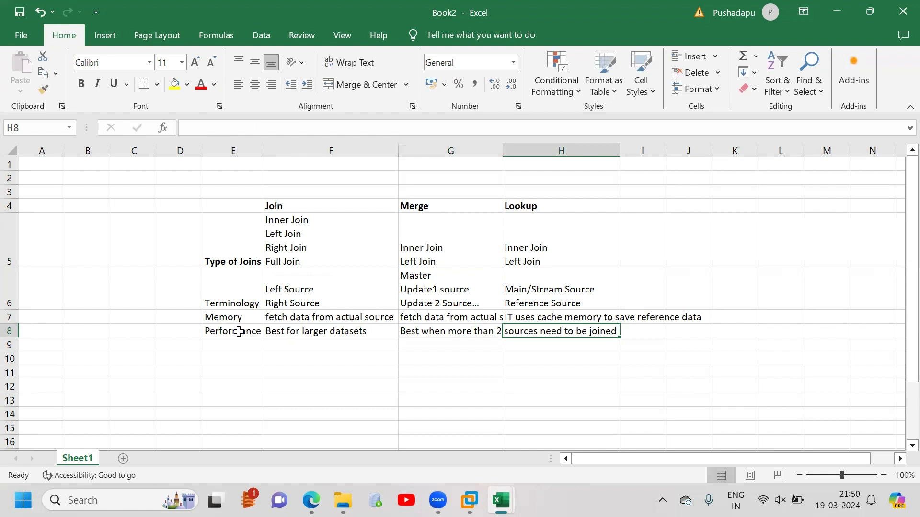
Enter "Best for smaller datasets" in H8 as the Lookup performance entry
{"action": "type", "text": "Best wh"}
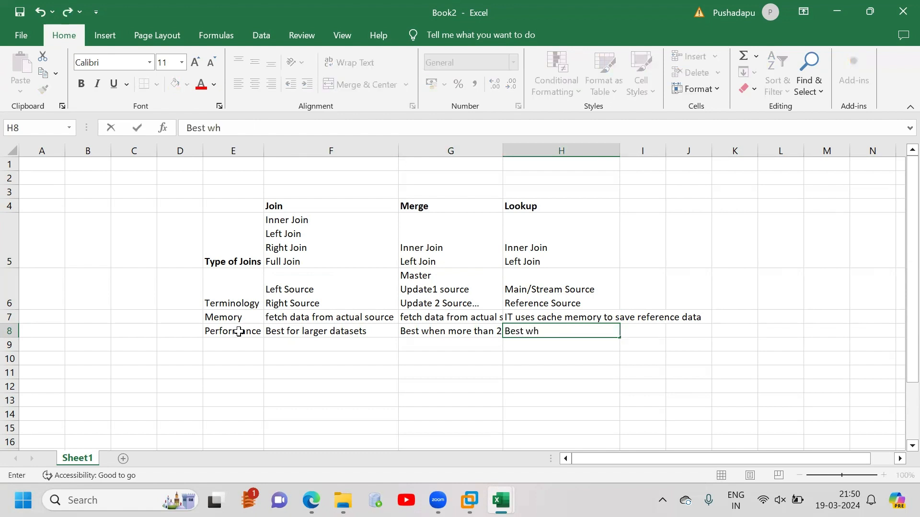
{"action": "key", "text": "BackSpace"}
{"action": "key", "text": "BackSpace"}
{"action": "type", "text": "for smaller datasets"}
{"action": "key", "text": "Return"}
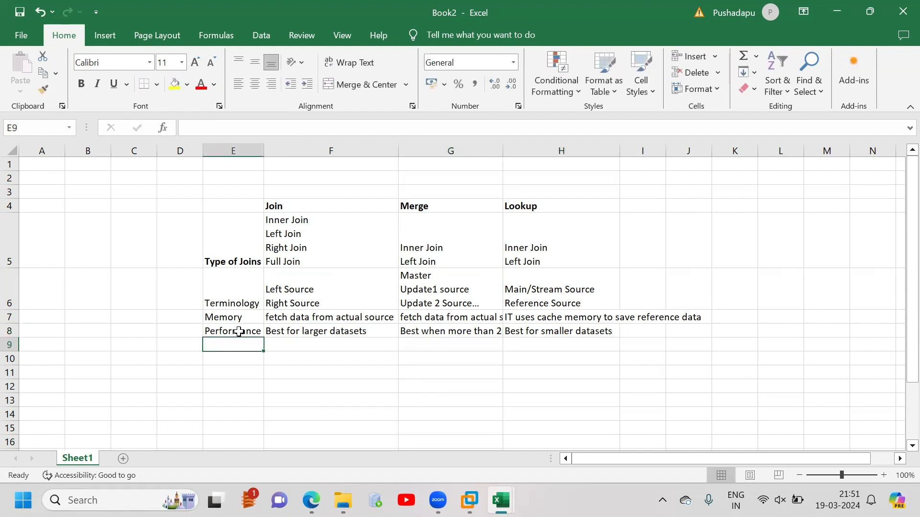
Fit columns G and H to their contents and make the row labels in E6:E8 bold
{"action": "double_click", "coordinate": [503, 149]}
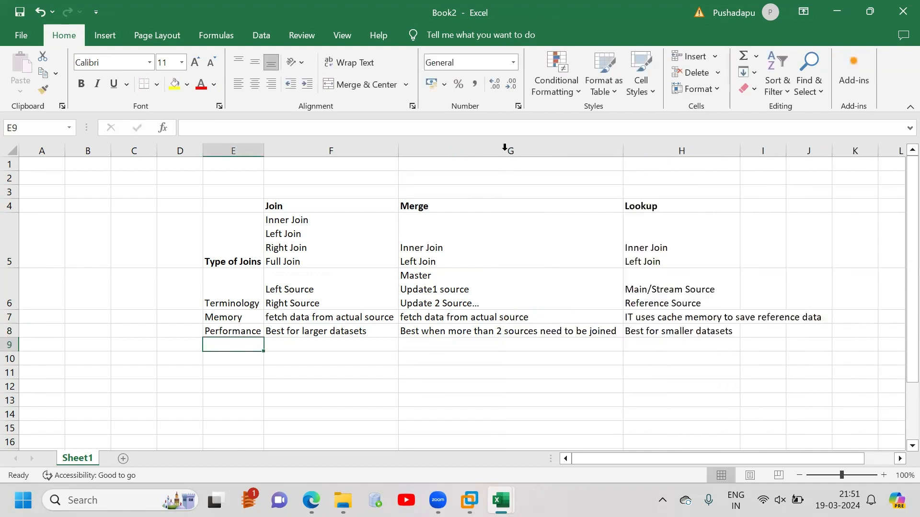
{"action": "double_click", "coordinate": [740, 150]}
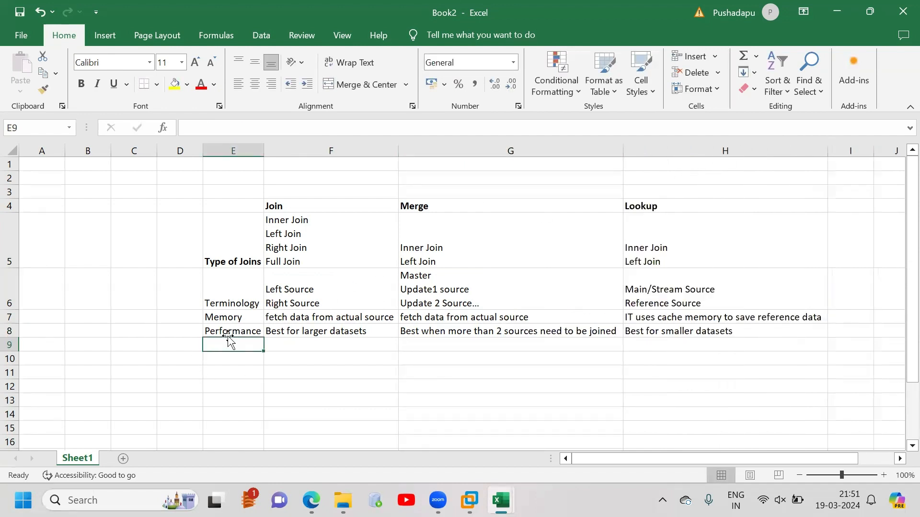
{"action": "left_click_drag", "start_coordinate": [240, 300], "coordinate": [245, 330]}
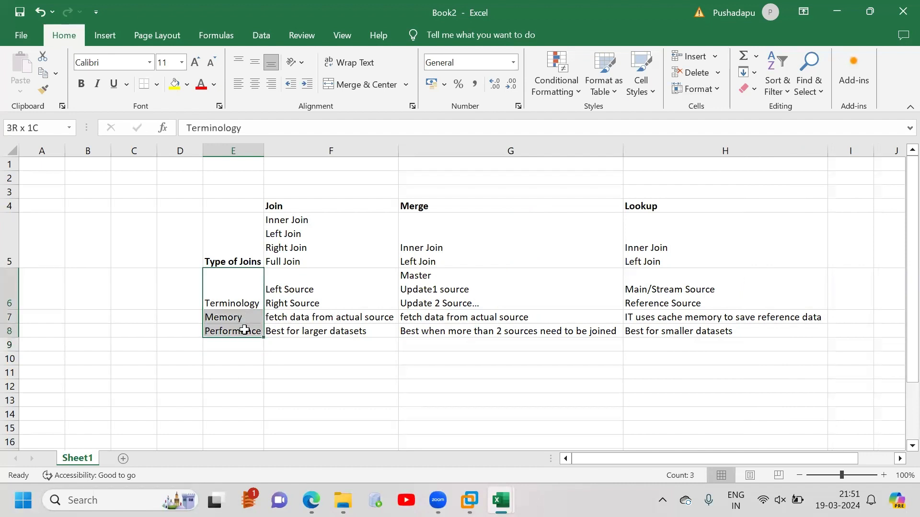
{"action": "key", "text": "ctrl+b"}
Enter the row label "Reject Links" in cell E9
{"action": "left_click", "coordinate": [235, 347]}
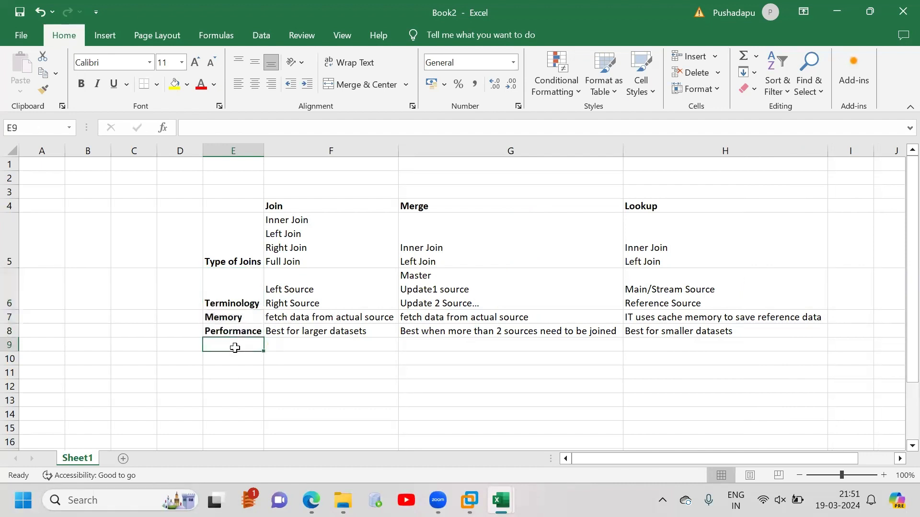
{"action": "type", "text": "Reject"}
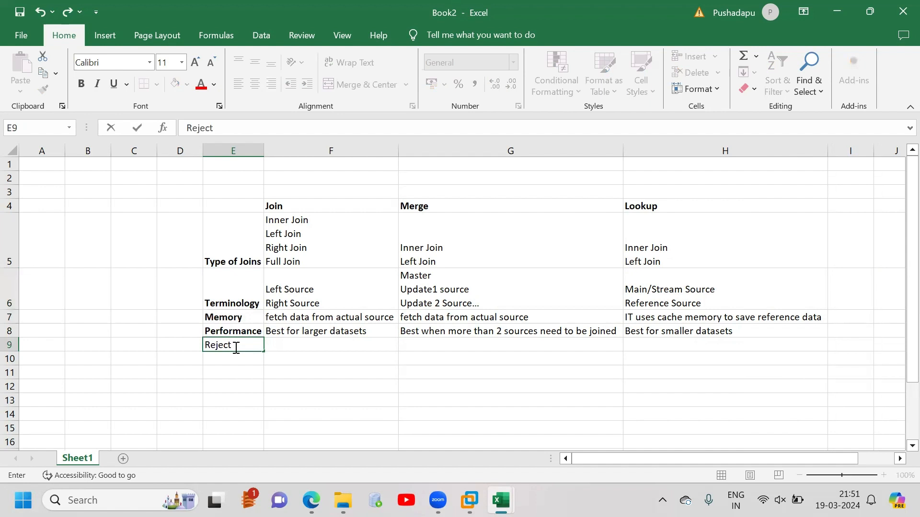
{"action": "type", "text": " Links"}
{"action": "key", "text": "Tab"}
Enter "No Reject links possible" in F9 as the Join stage's reject link entry
{"action": "type", "text": "N"}
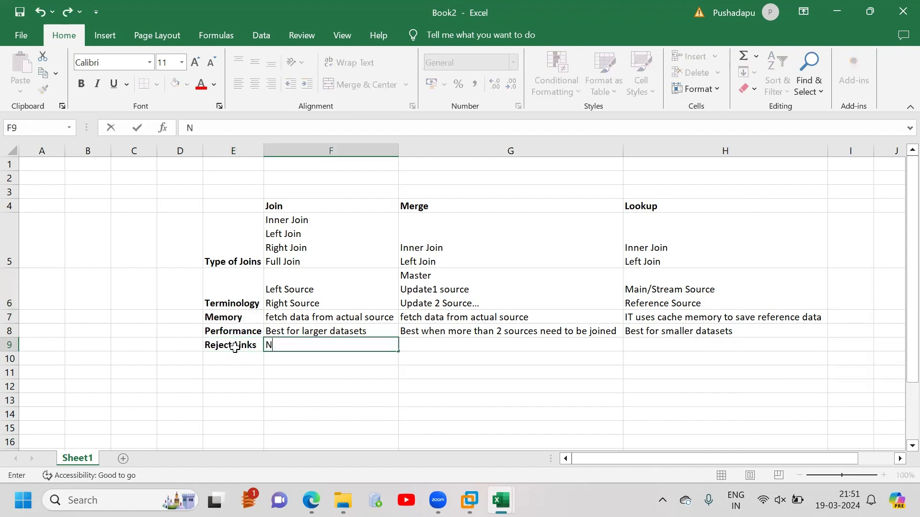
{"action": "type", "text": "o Reject links possible"}
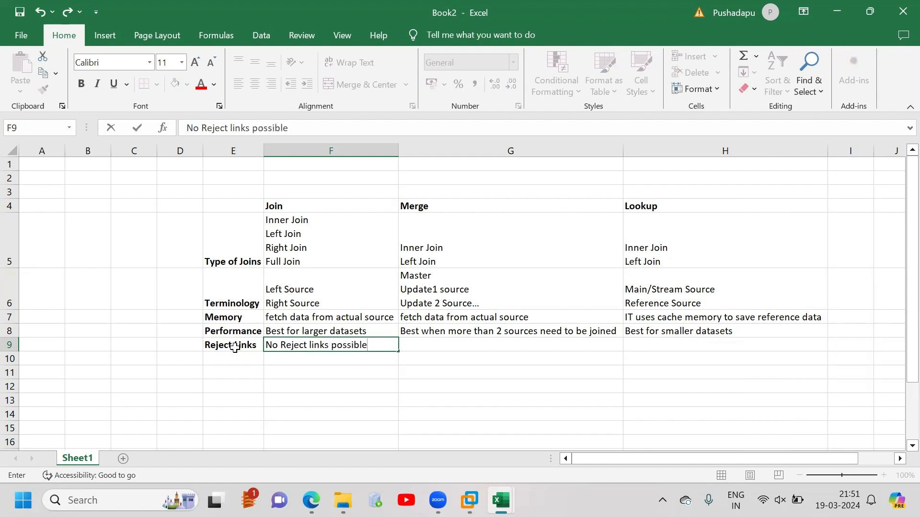
{"action": "key", "text": "Tab"}
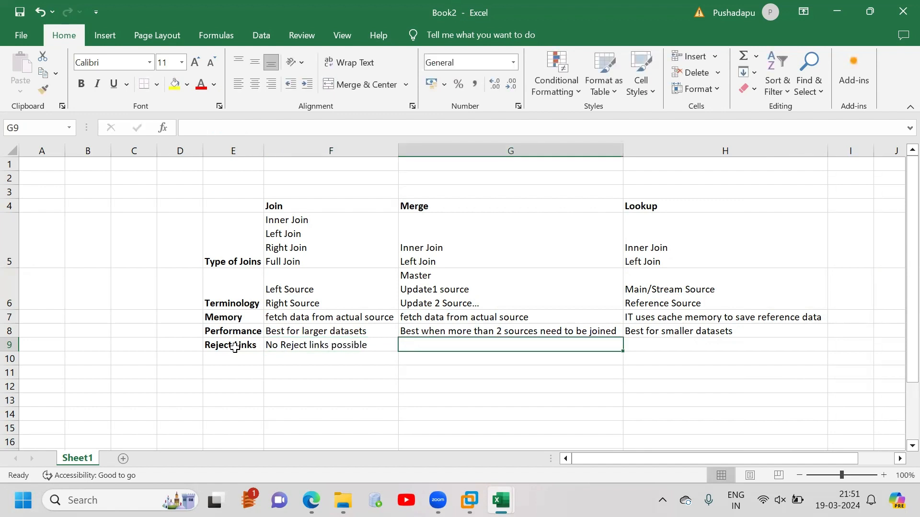
Enter "No of Update files = No of Reject links" in G9 as the Merge reject link entry
{"action": "type", "text": "No of "}
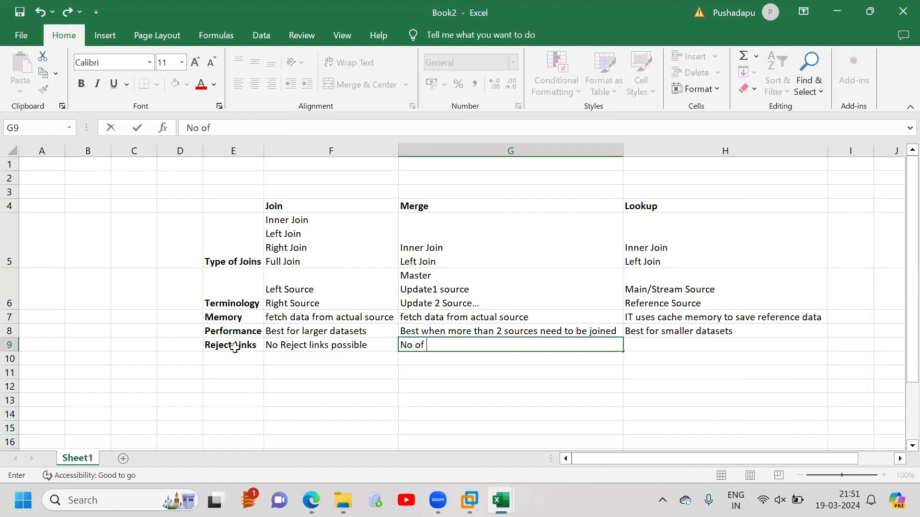
{"action": "type", "text": "Update files"}
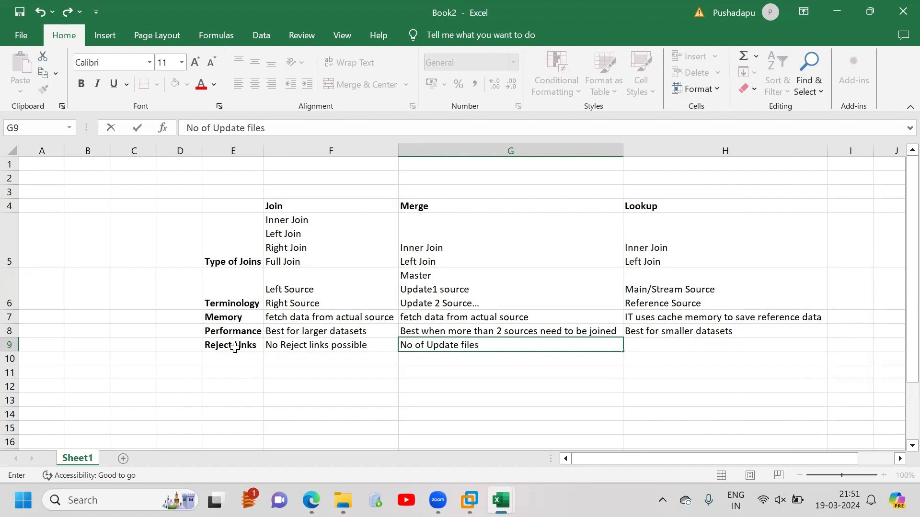
{"action": "type", "text": " = No of REject "}
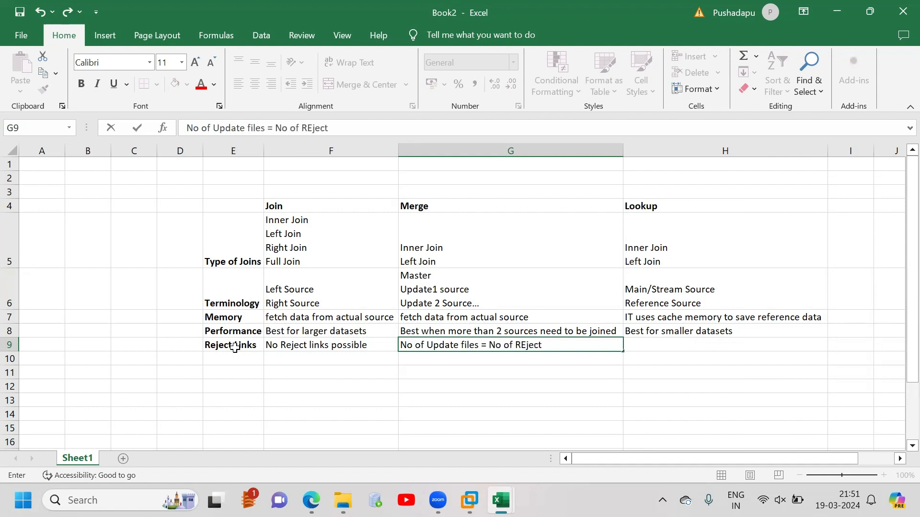
{"action": "type", "text": "links"}
{"action": "key", "text": "Tab"}
Enter "Rejects can be captured" in H9 as the Lookup reject link entry
{"action": "type", "text": "Reje"}
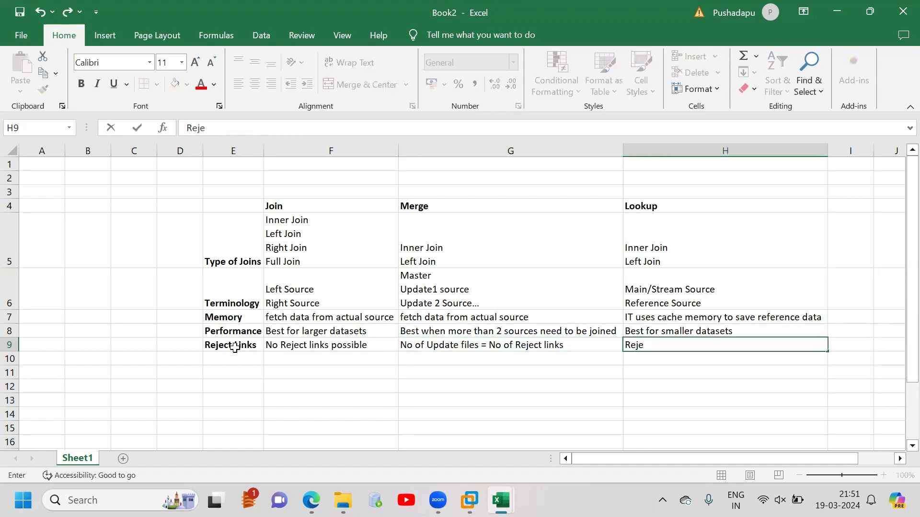
{"action": "type", "text": "cts can be captured"}
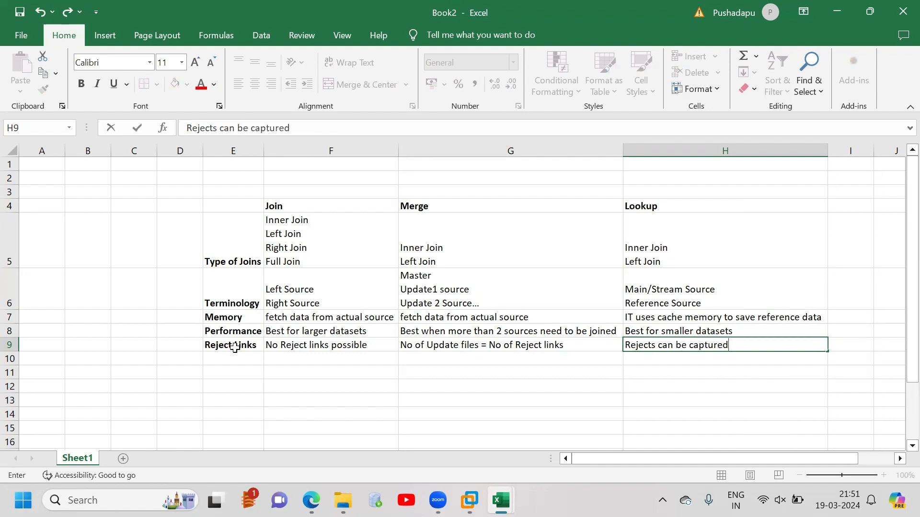
Enter the row label "Key Columns" in cell E10
{"action": "left_click", "coordinate": [225, 358]}
{"action": "type", "text": "Ke"}
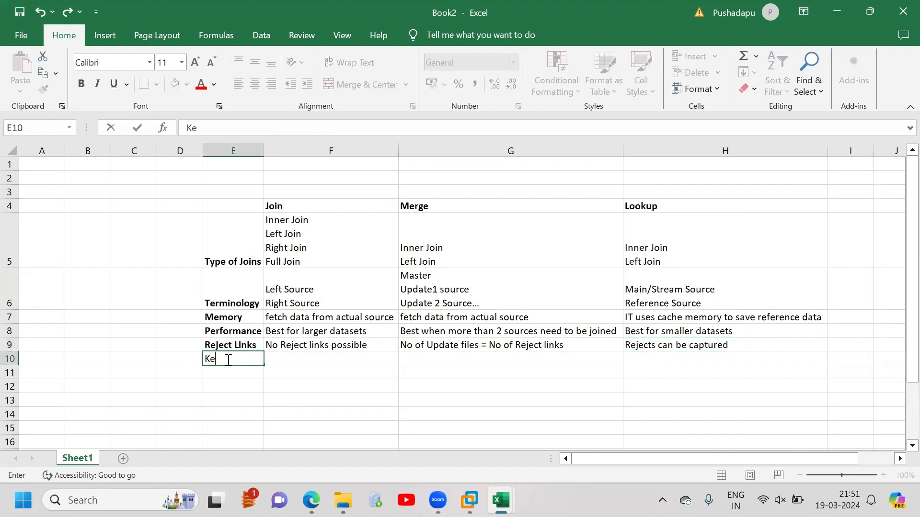
{"action": "type", "text": "y Columns"}
{"action": "key", "text": "Tab"}
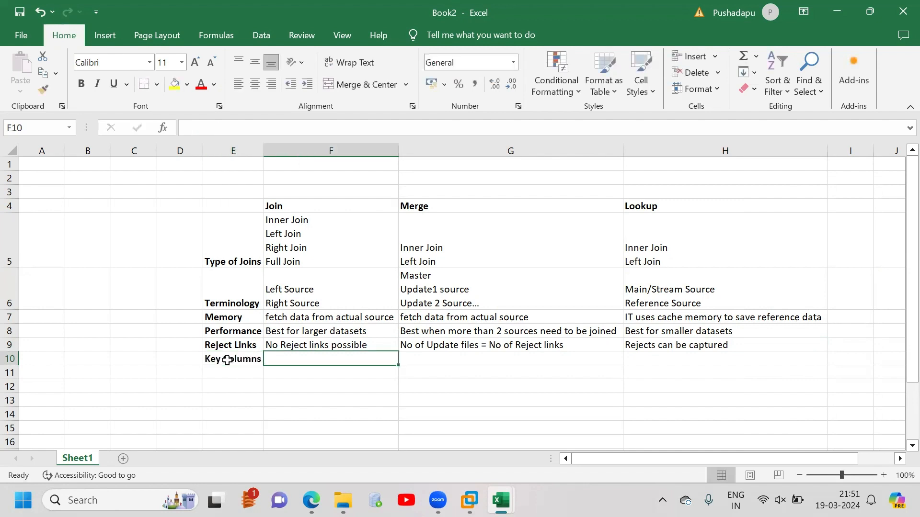
Enter "Must have same name" in both F10 and G10 as the Join and Merge key column entries
{"action": "type", "text": "Must have s"}
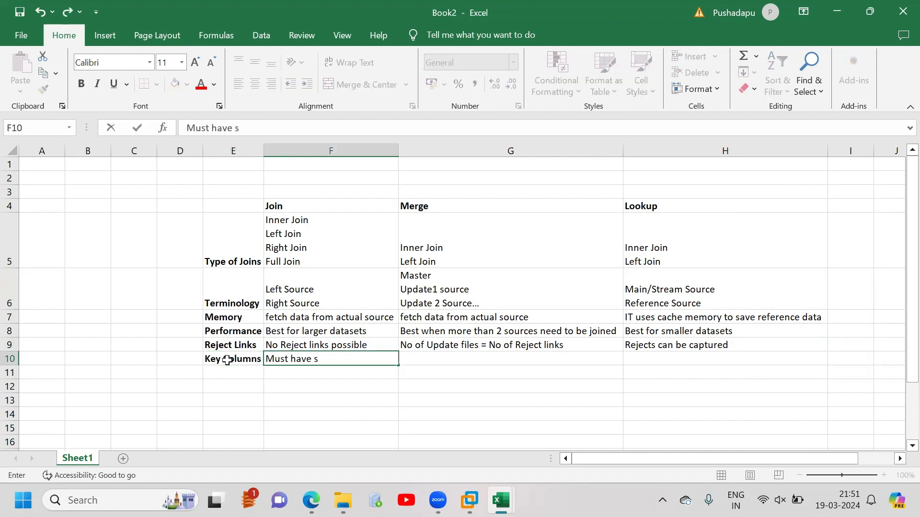
{"action": "type", "text": "ame name"}
{"action": "key", "text": "Tab"}
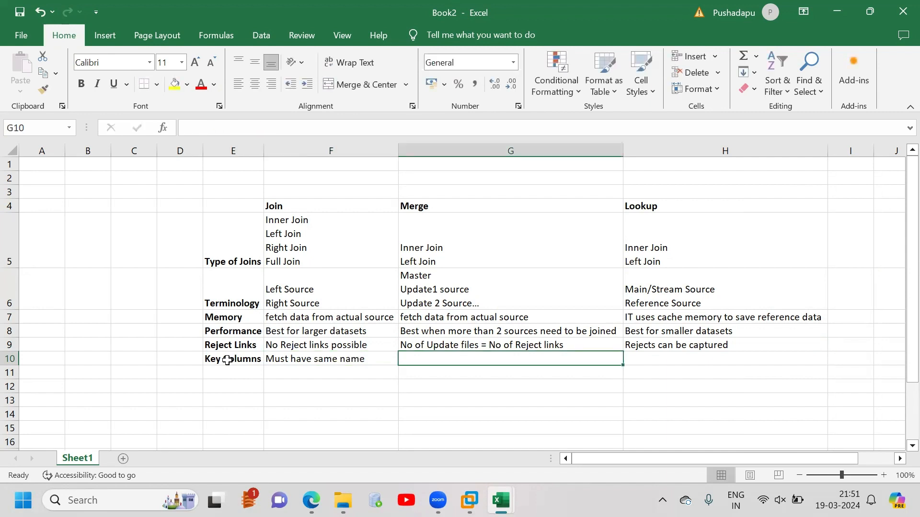
{"action": "type", "text": "Must have "}
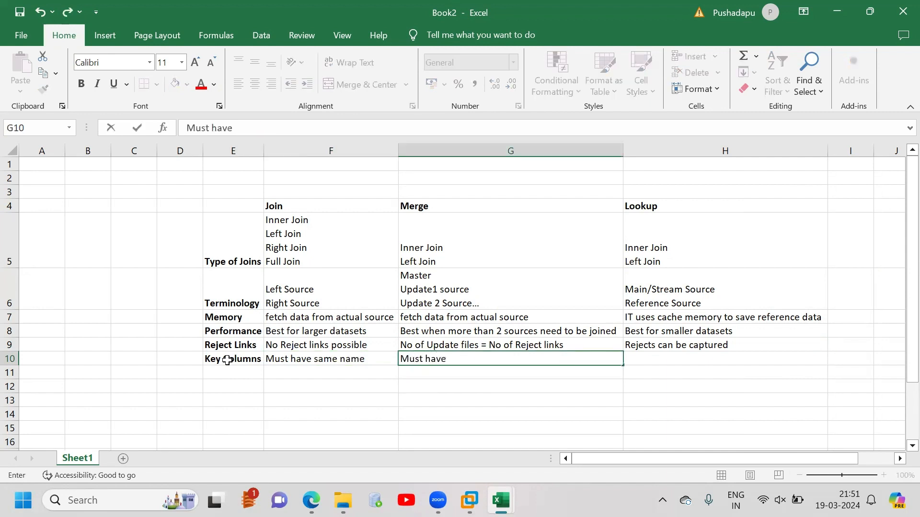
{"action": "type", "text": "same name"}
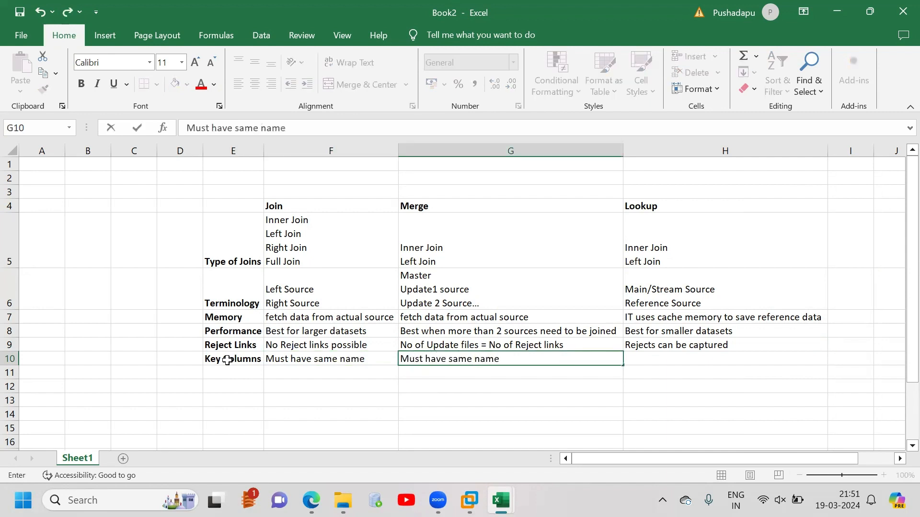
{"action": "key", "text": "Tab"}
Enter "can be any name" in H10 as the Lookup key column entry
{"action": "type", "text": "I"}
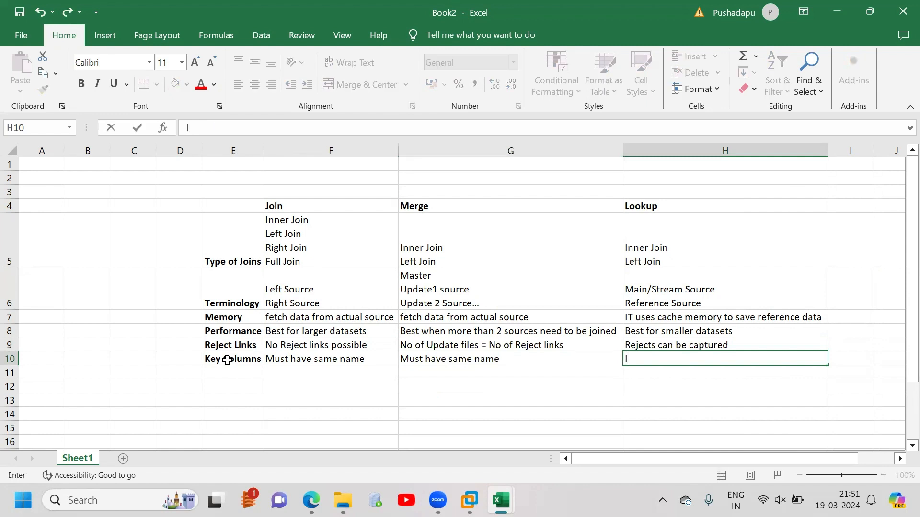
{"action": "type", "text": "N"}
{"action": "key", "text": "BackSpace"}
{"action": "type", "text": "can be any name"}
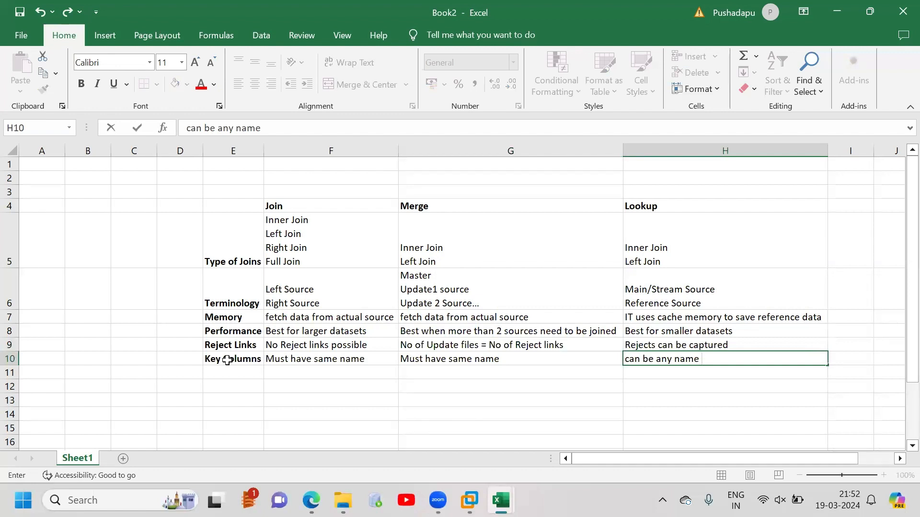
Enter the row label "No of Inputs/outputs" in cell E11
{"action": "left_click", "coordinate": [228, 370]}
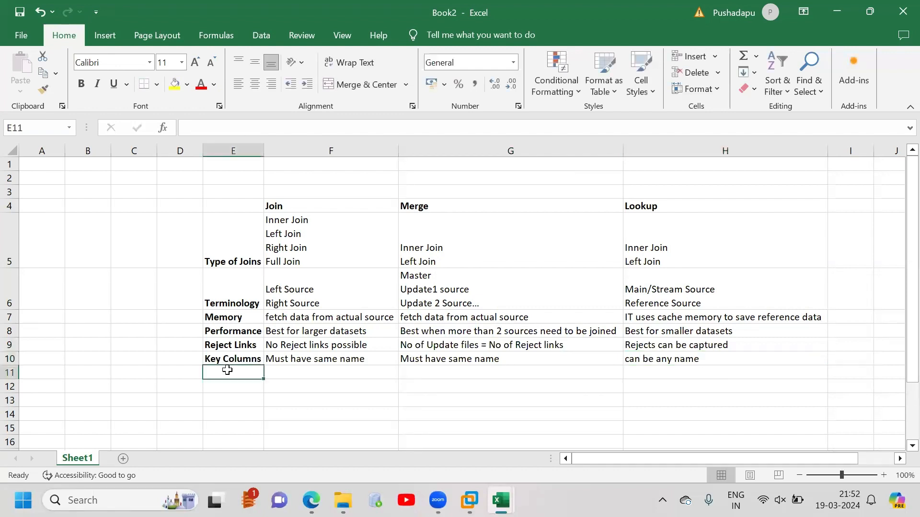
{"action": "type", "text": "No of"}
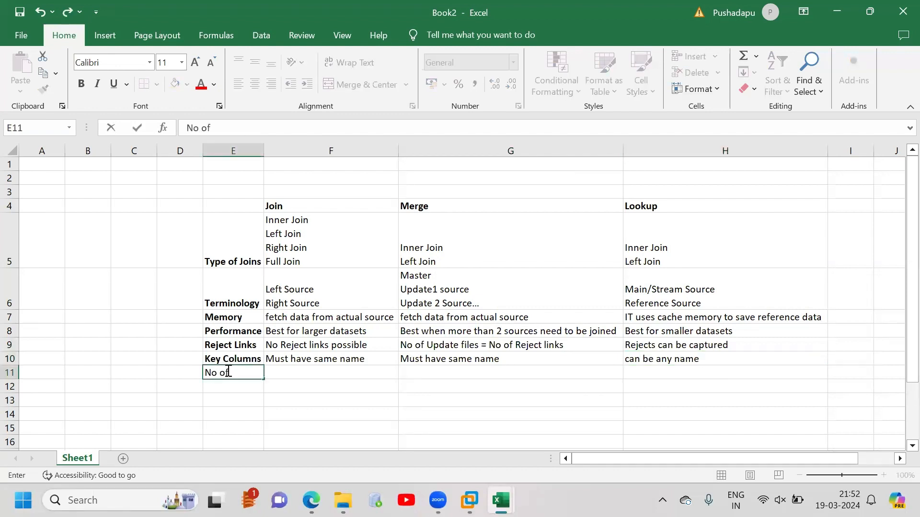
{"action": "type", "text": " Inputs/outpus"}
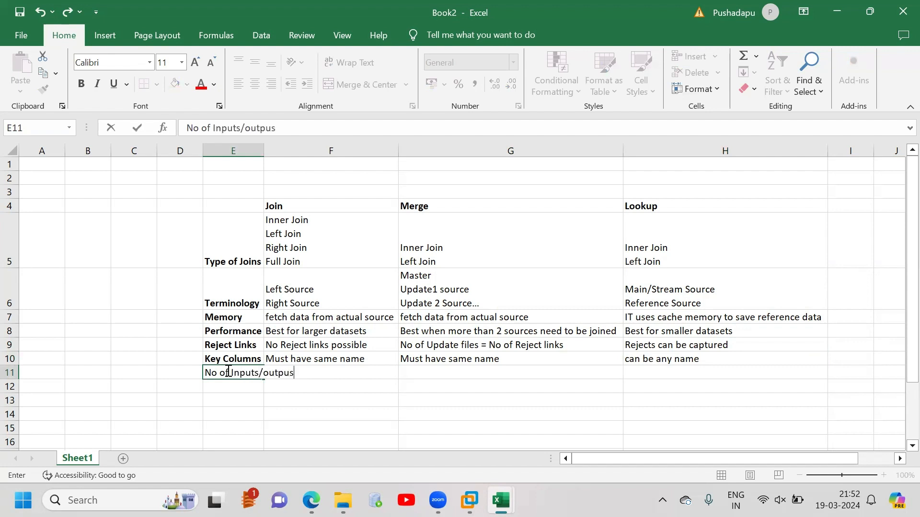
{"action": "key", "text": "BackSpace"}
{"action": "type", "text": "ts"}
{"action": "key", "text": "Tab"}
Enter "2 inputs, 1 output" in F11 as the Join stage's input/output entry
{"action": "type", "text": "2"}
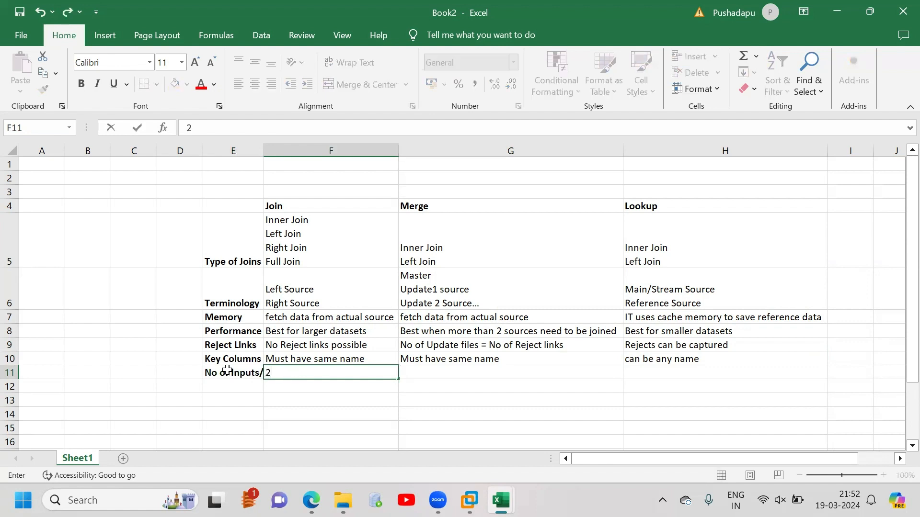
{"action": "type", "text": " inputs, 1 output"}
{"action": "key", "text": "Tab"}
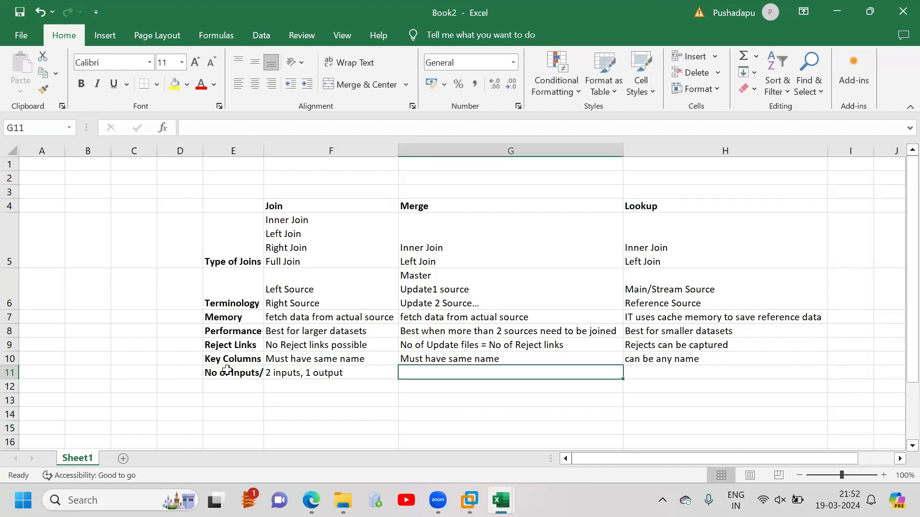
Enter "n inputs n outpus(1 main, n-1 are rejects)" in G11 as the Merge input/output entry
{"action": "type", "text": "n"}
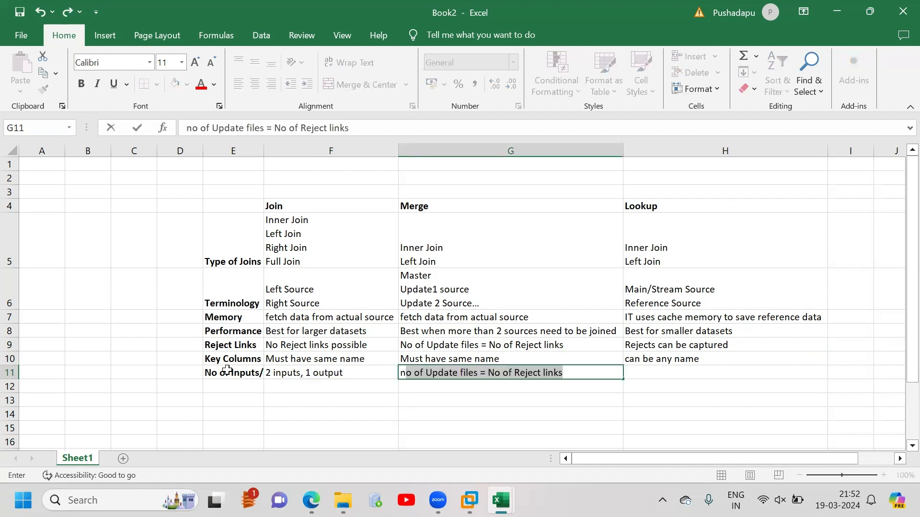
{"action": "type", "text": " o"}
{"action": "key", "text": "BackSpace"}
{"action": "type", "text": "input"}
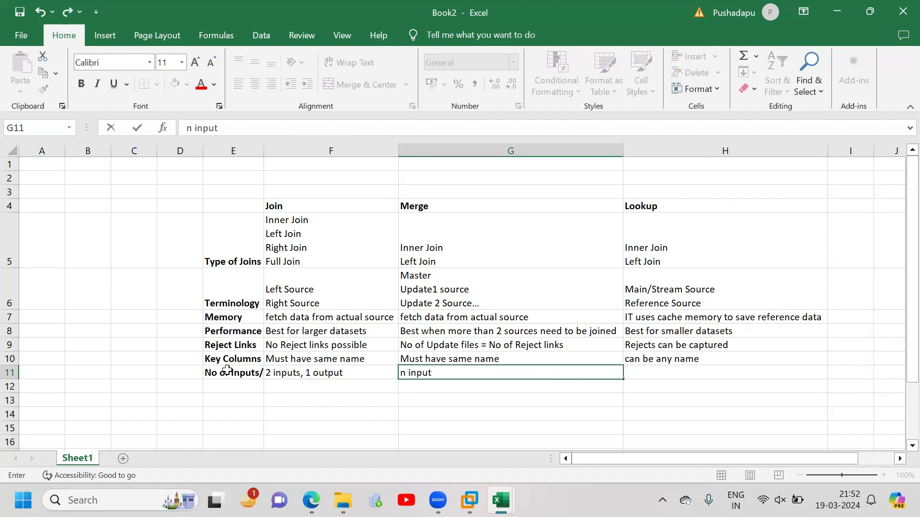
{"action": "type", "text": "s n outpus(1 main,"}
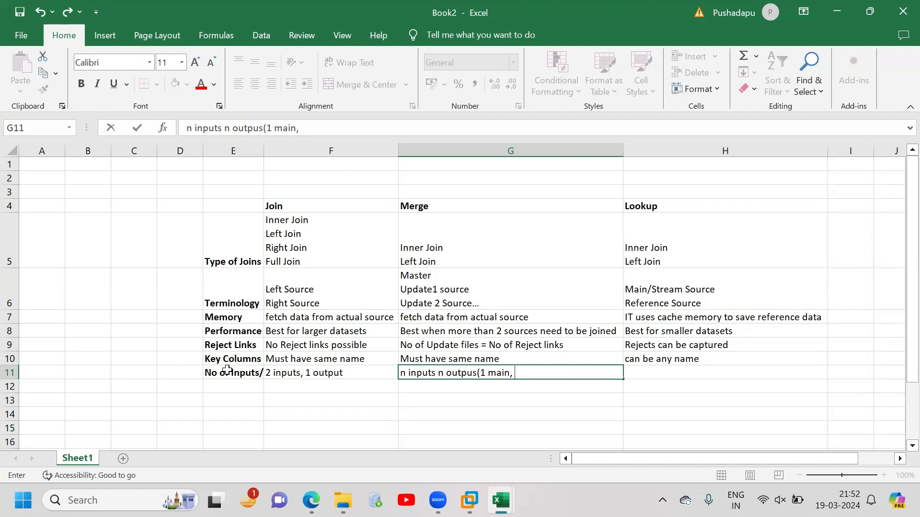
{"action": "type", "text": " n-1 are rejects"}
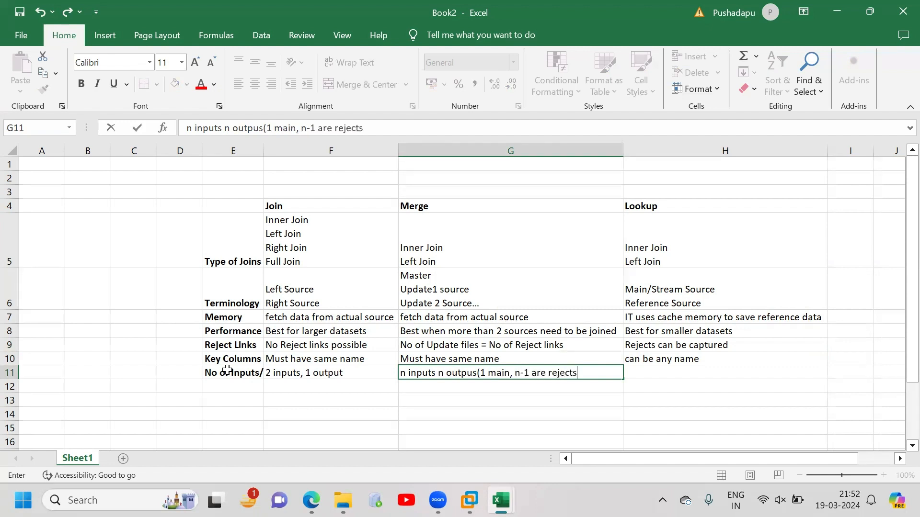
{"action": "key", "text": "Tab"}
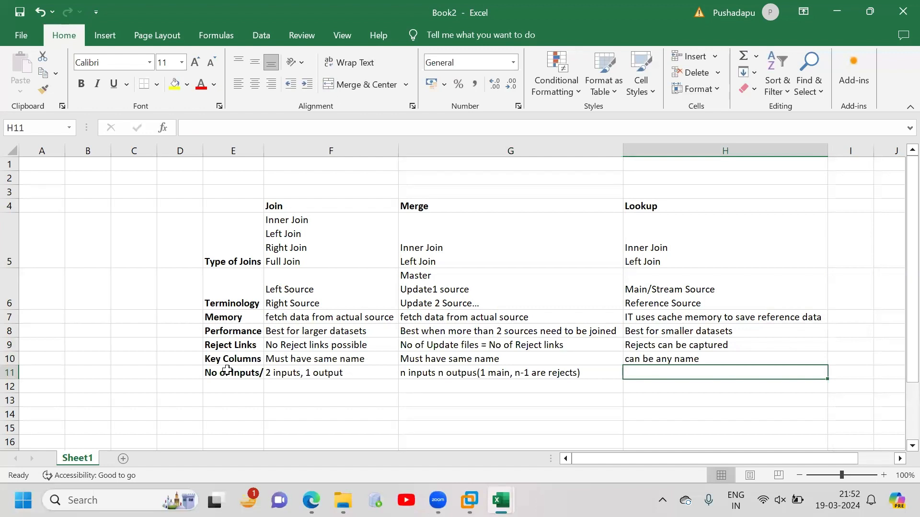
Enter "2 inputs 2 outpus" in H11 as the Lookup entry and autofit column E to its row labels
{"action": "type", "text": "2 inputs "}
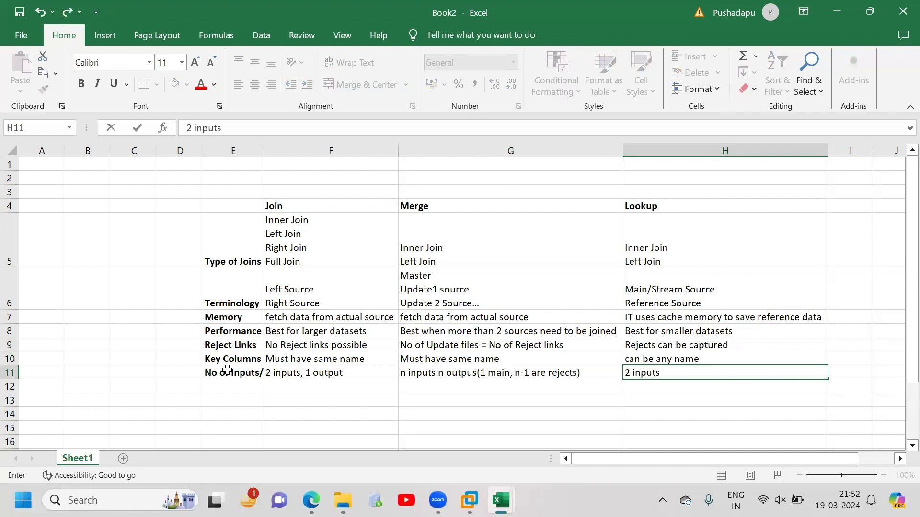
{"action": "type", "text": "2 outpus"}
{"action": "left_click", "coordinate": [301, 411]}
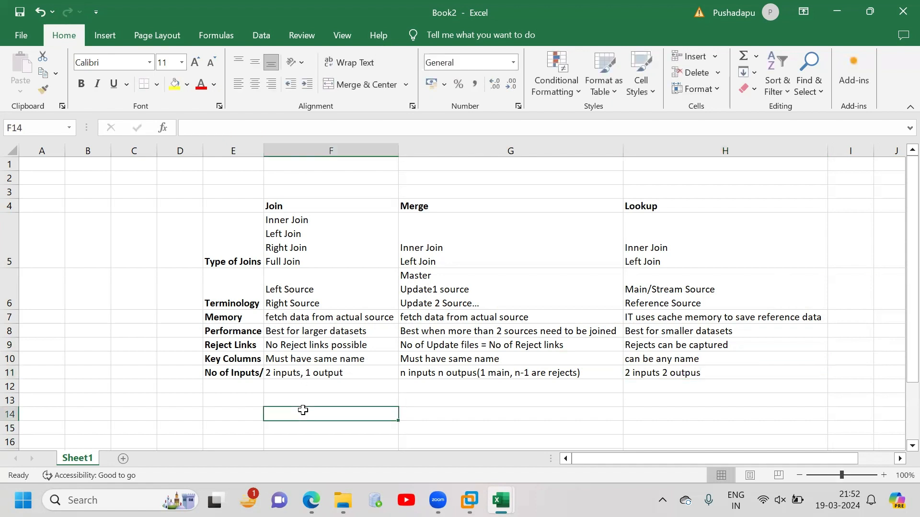
{"action": "double_click", "coordinate": [264, 151]}
Bold the whole table range E4:H11 and remove the bold from the entries in F5:H11
{"action": "left_click_drag", "start_coordinate": [260, 203], "coordinate": [738, 373]}
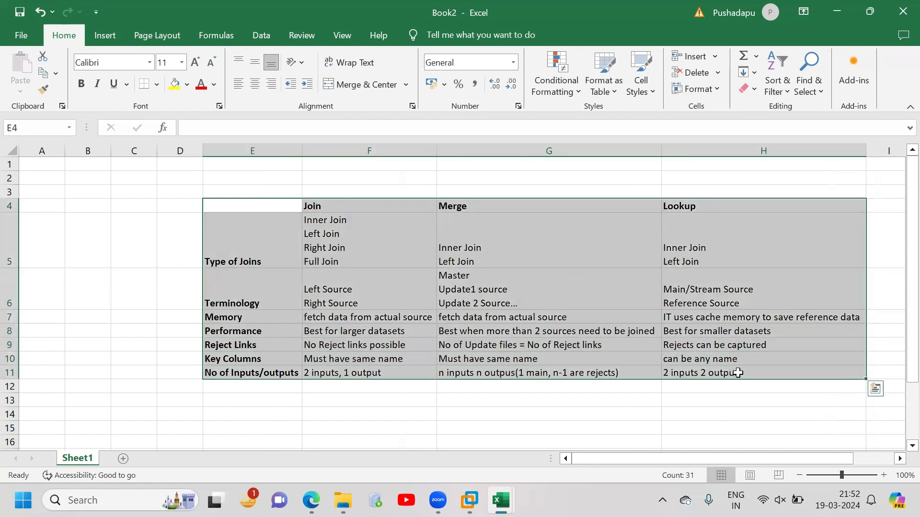
{"action": "key", "text": "ctrl+b"}
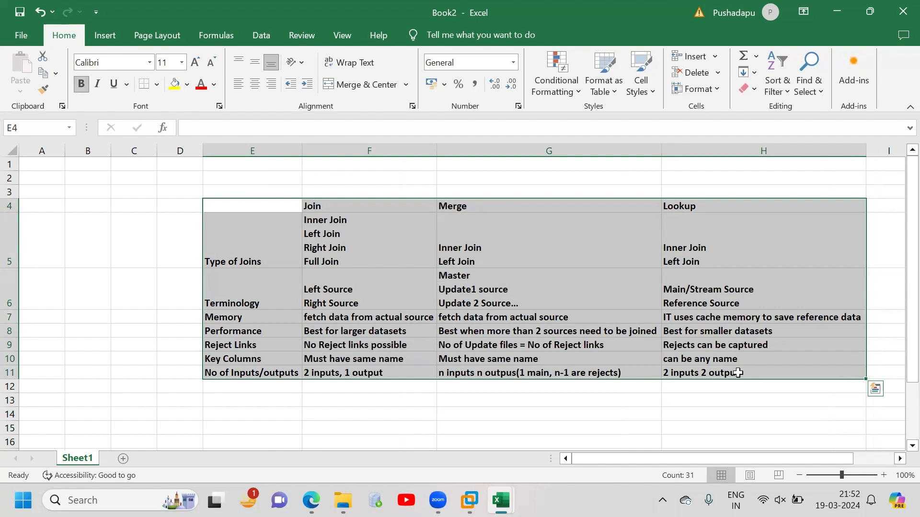
{"action": "key", "text": "ctrl+q"}
{"action": "left_click", "coordinate": [410, 232]}
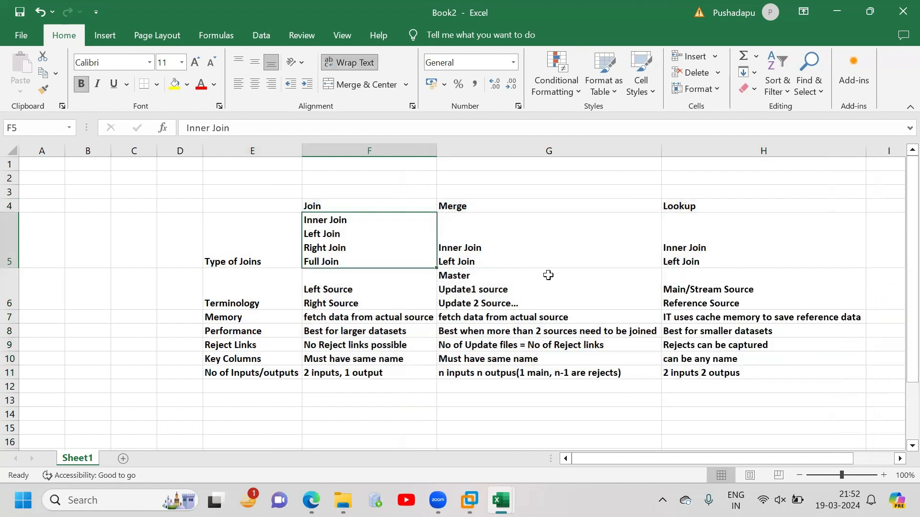
{"action": "left_click_drag", "start_coordinate": [548, 275], "coordinate": [723, 369]}
{"action": "key", "text": "ctrl+b"}
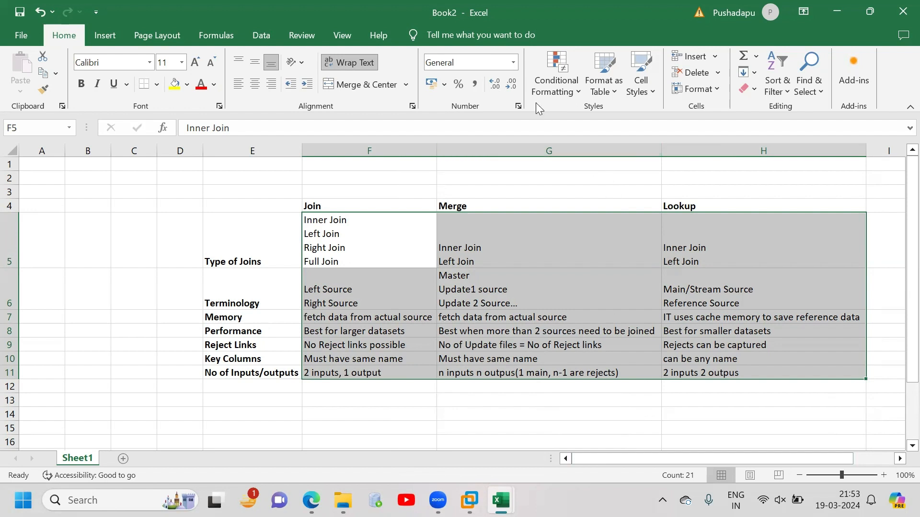
{"action": "left_click", "coordinate": [515, 411]}
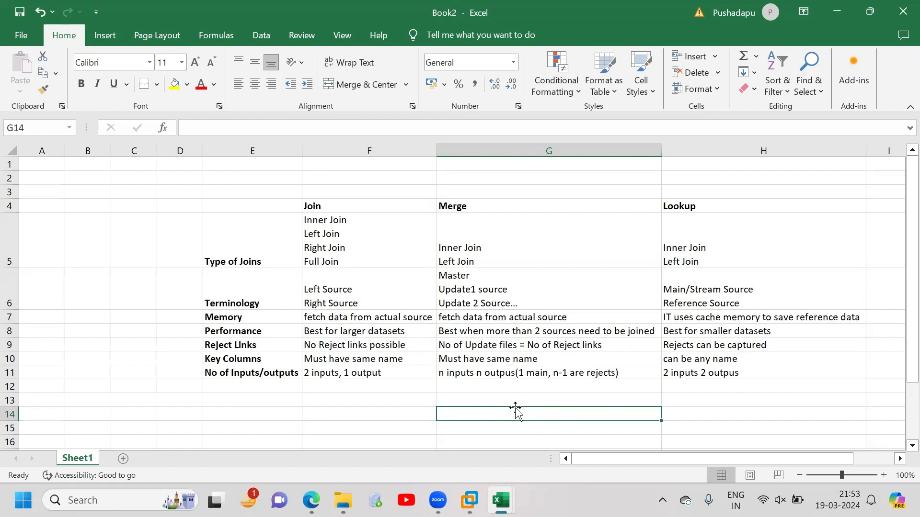
{"action": "left_click", "coordinate": [508, 485]}
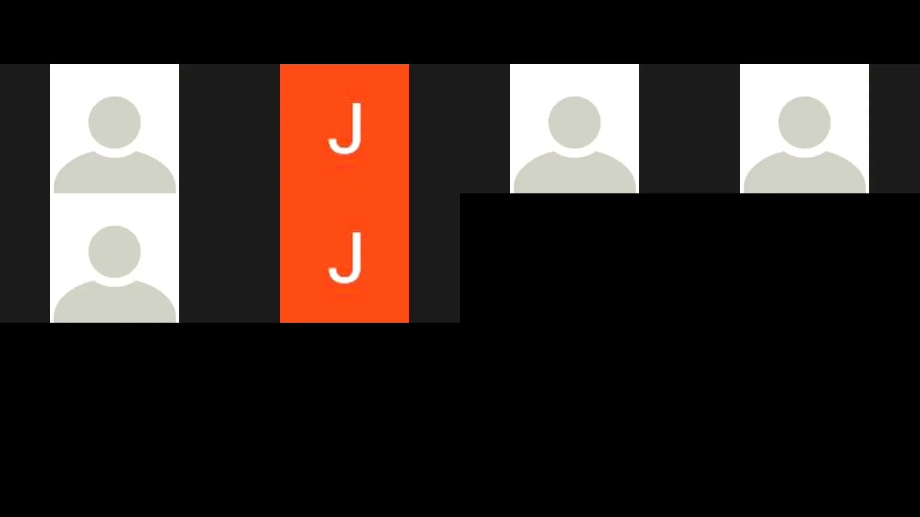